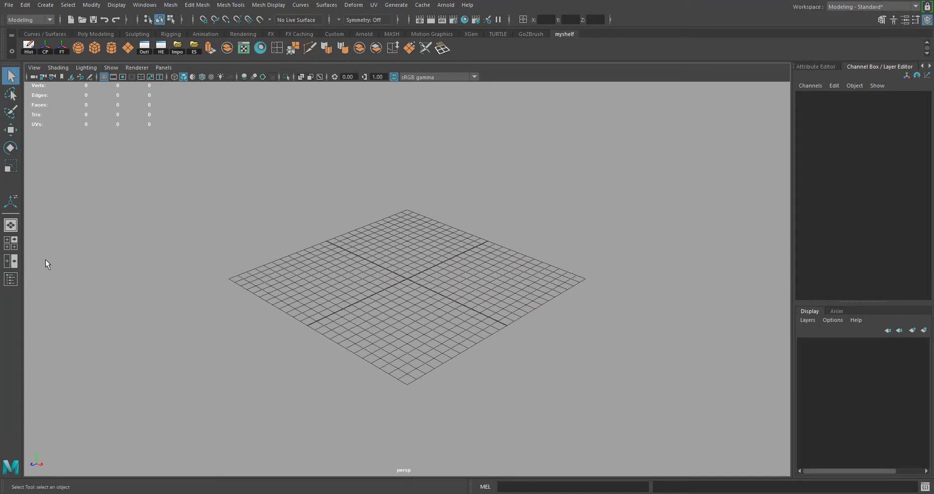
# Step: Switch to a side-by-side front and perspective layout and import galy-and-beer-mug.jpg from the concept folder as the front view's image plane
pyautogui.click(12, 263)
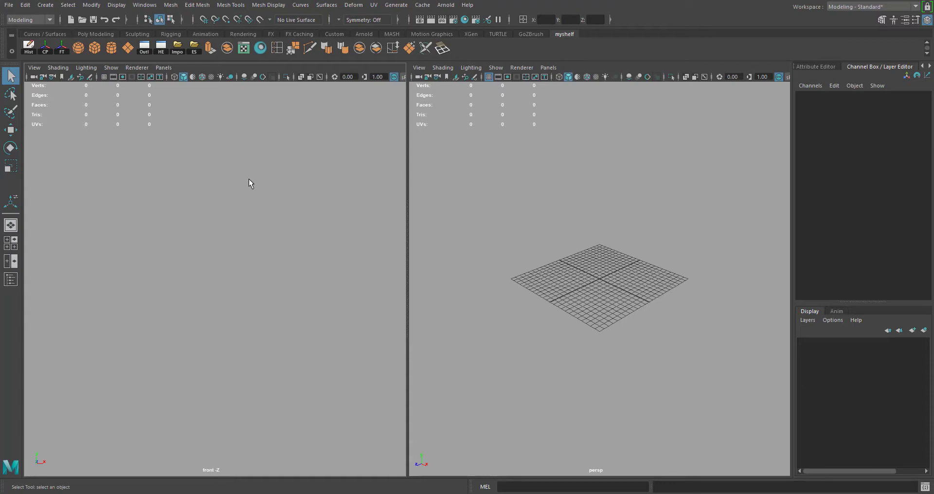
pyautogui.click(35, 68)
pyautogui.moveTo(160, 285)
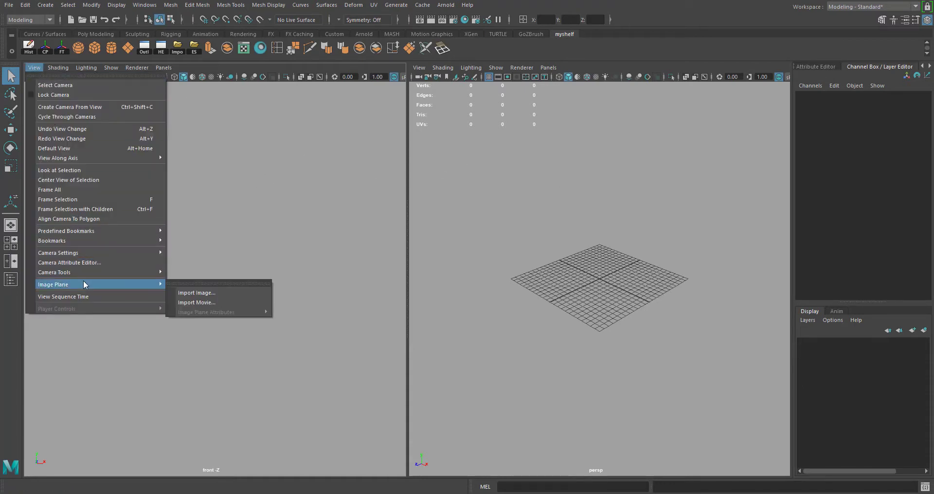
pyautogui.click(201, 293)
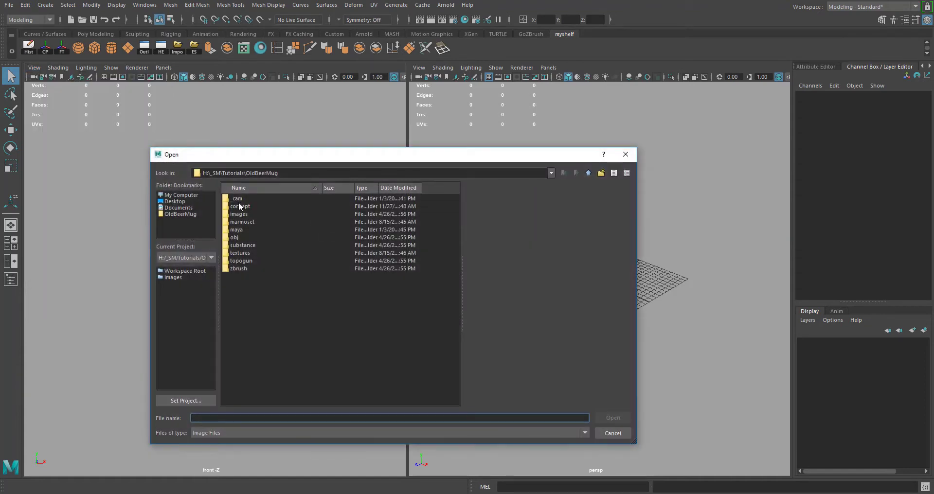
pyautogui.doubleClick(239, 208)
pyautogui.click(263, 199)
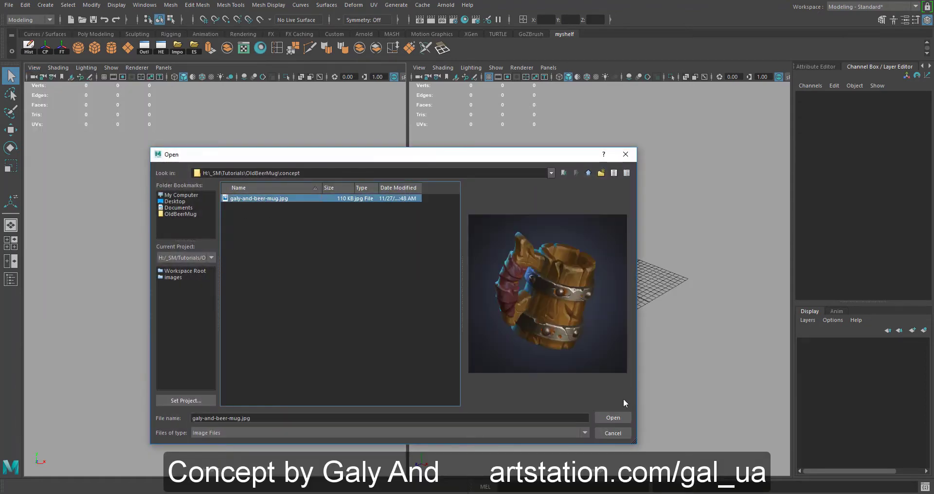
pyautogui.click(617, 418)
# Step: Raise the mug image plane well above the grid, to a Translate Y of about 16.02
pyautogui.keyDown('alt'); pyautogui.moveTo(272, 250); pyautogui.dragTo(336, 250, button='right'); pyautogui.keyUp('alt')
pyautogui.moveTo(677, 233); pyautogui.dragTo(608, 268)
pyautogui.press('w')
pyautogui.moveTo(596, 194); pyautogui.dragTo(581, 97)
pyautogui.keyDown('alt'); pyautogui.moveTo(209, 183); pyautogui.dragTo(195, 296, button='middle'); pyautogui.keyUp('alt')
pyautogui.keyDown('alt'); pyautogui.moveTo(195, 296); pyautogui.dragTo(249, 299, button='right'); pyautogui.keyUp('alt')
pyautogui.moveTo(248, 299); pyautogui.dragTo(248, 277, button='middle')
# Step: Narrow the front viewport to enlarge the perspective view, and fit the whole mug reference within the front view
pyautogui.moveTo(407, 209); pyautogui.dragTo(291, 210)
pyautogui.keyDown('alt'); pyautogui.moveTo(141, 244); pyautogui.dragTo(175, 242, button='right'); pyautogui.keyUp('alt')
pyautogui.keyDown('alt'); pyautogui.moveTo(176, 242); pyautogui.dragTo(187, 287, button='middle'); pyautogui.keyUp('alt')
pyautogui.keyDown('alt'); pyautogui.moveTo(187, 287); pyautogui.dragTo(204, 287, button='right'); pyautogui.keyUp('alt')
pyautogui.scroll(3, 205, 287)
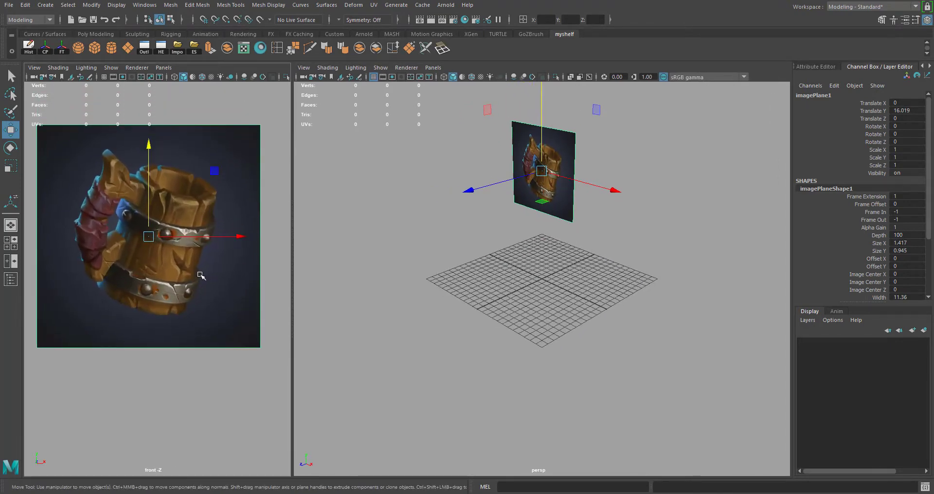
pyautogui.moveTo(293, 235); pyautogui.dragTo(291, 234)
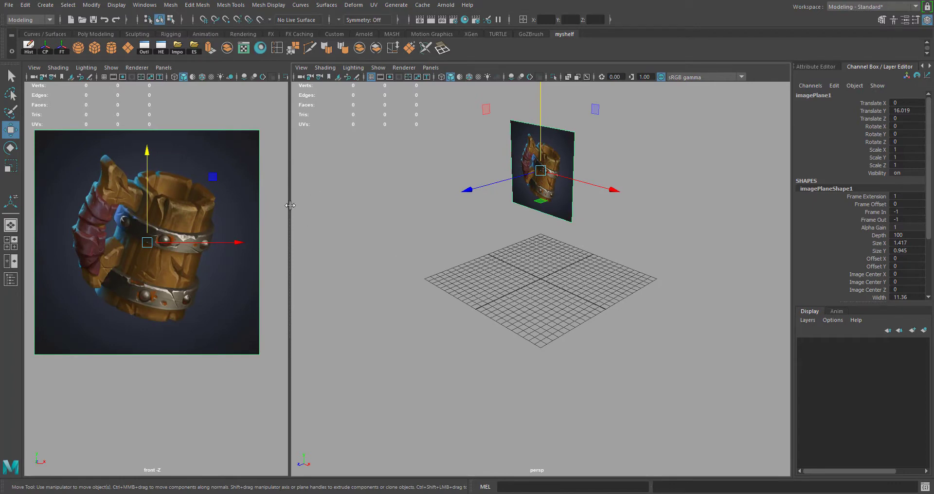
# Step: Hide image planes in the perspective view only, leaving the mug reference displayed in the front view
pyautogui.keyDown('alt'); pyautogui.moveTo(438, 238); pyautogui.dragTo(496, 226); pyautogui.keyUp('alt')
pyautogui.keyDown('alt'); pyautogui.moveTo(501, 224); pyautogui.dragTo(488, 273, button='middle'); pyautogui.keyUp('alt')
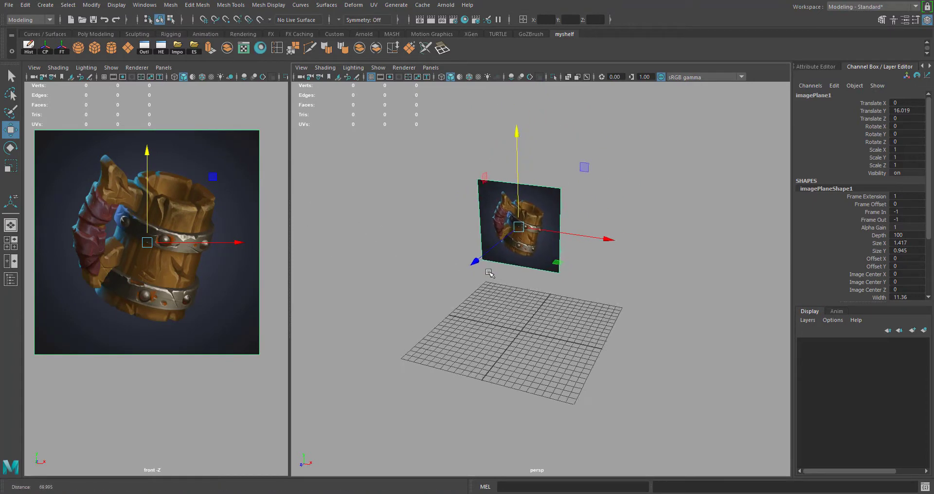
pyautogui.keyDown('alt'); pyautogui.moveTo(488, 273); pyautogui.dragTo(546, 275, button='right'); pyautogui.keyUp('alt')
pyautogui.keyDown('alt'); pyautogui.moveTo(546, 276); pyautogui.dragTo(564, 268); pyautogui.keyUp('alt')
pyautogui.click(598, 128)
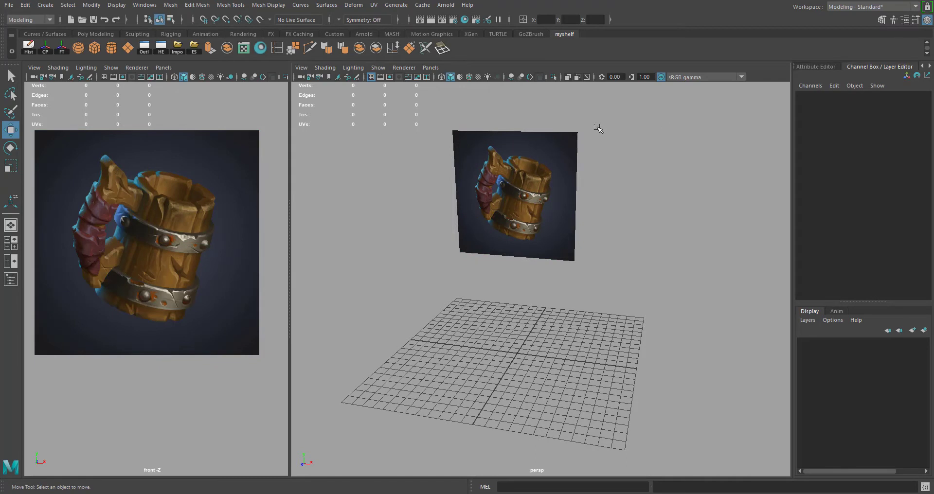
pyautogui.click(558, 145)
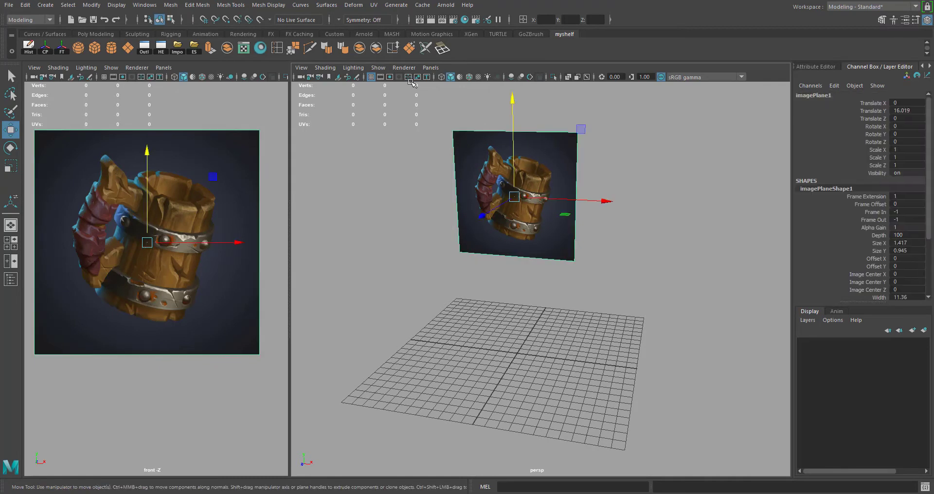
pyautogui.click(379, 67)
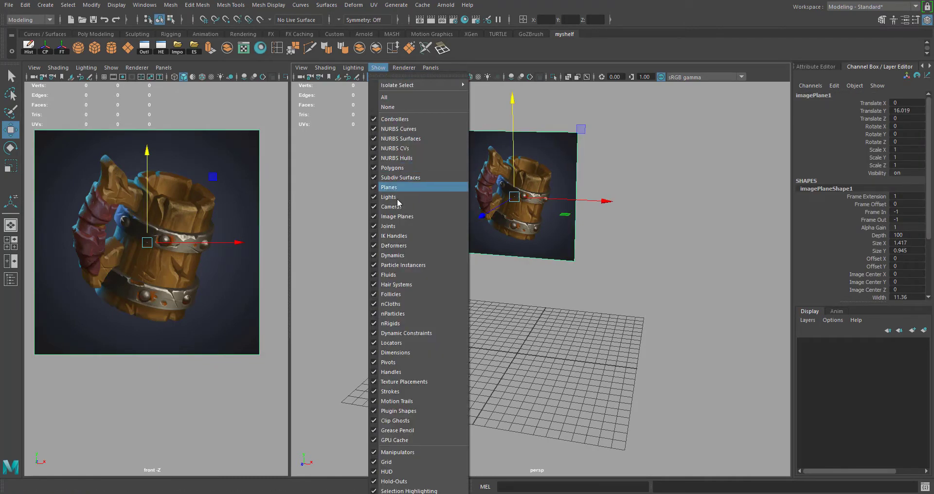
pyautogui.click(396, 216)
pyautogui.click(545, 249)
pyautogui.keyDown('alt'); pyautogui.moveTo(471, 271); pyautogui.dragTo(457, 252); pyautogui.keyUp('alt')
# Step: Put the mug image plane on a new display layer and set that layer to reference mode
pyautogui.click(215, 157)
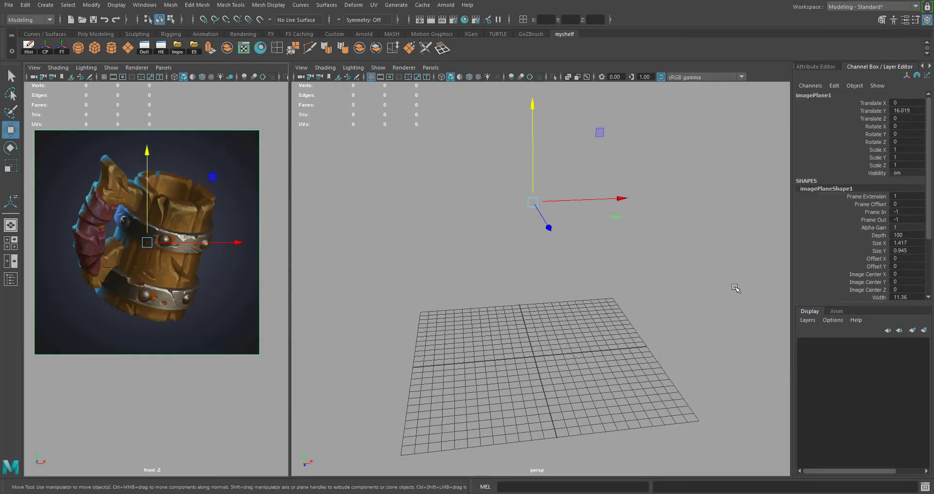
pyautogui.click(924, 331)
pyautogui.click(826, 344)
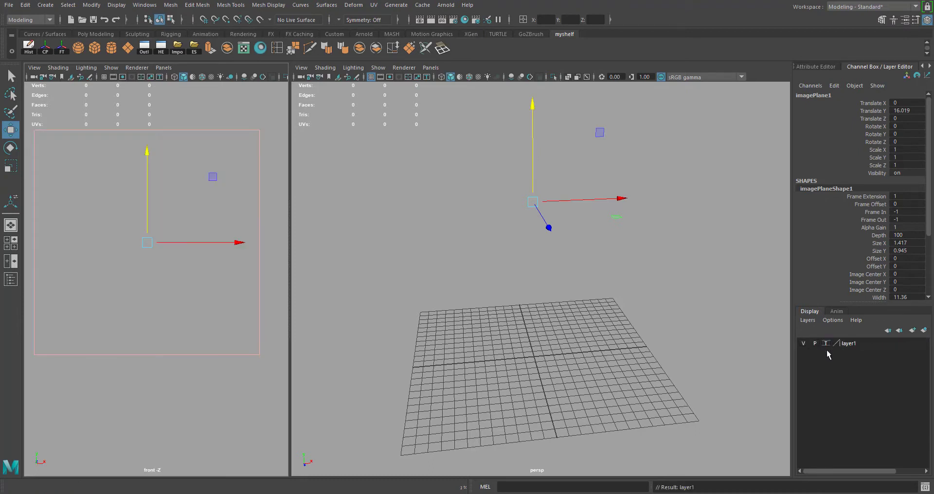
pyautogui.click(826, 344)
pyautogui.click(256, 97)
pyautogui.moveTo(251, 127); pyautogui.dragTo(229, 170)
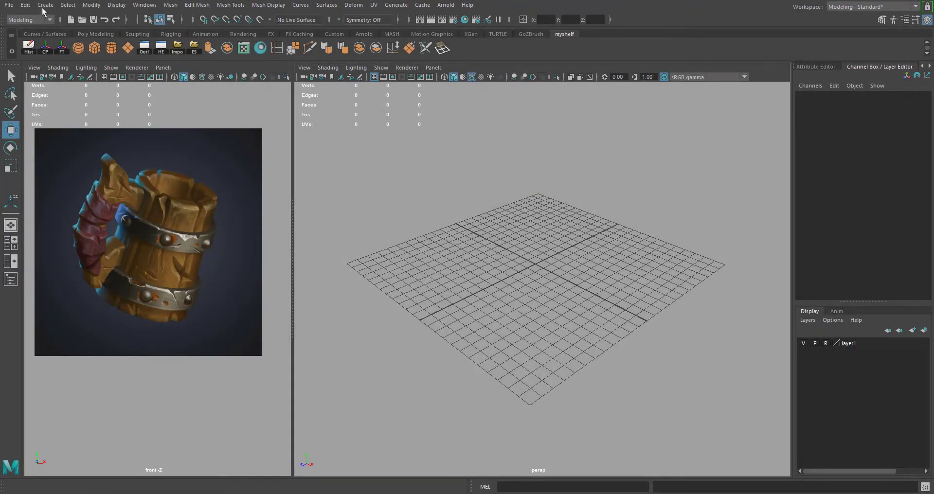
# Step: Create a polygon cylinder at the centre of the grid
pyautogui.click(45, 6)
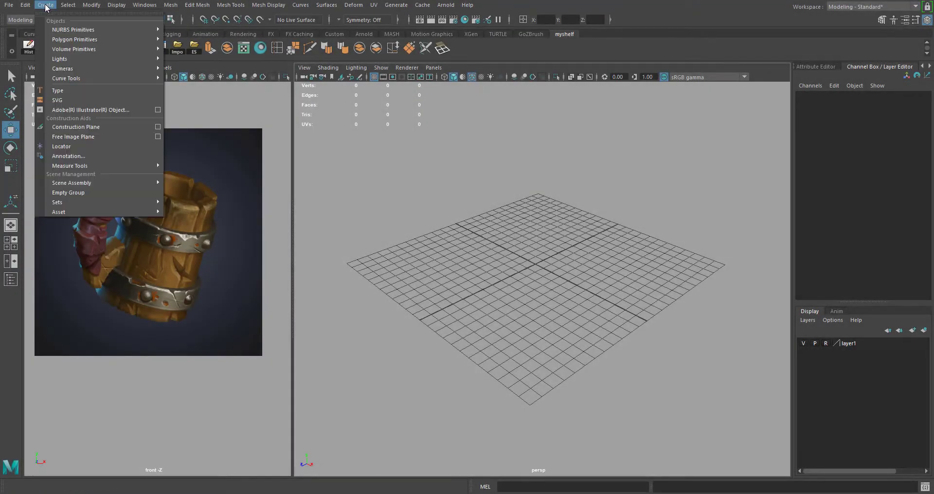
pyautogui.moveTo(79, 39)
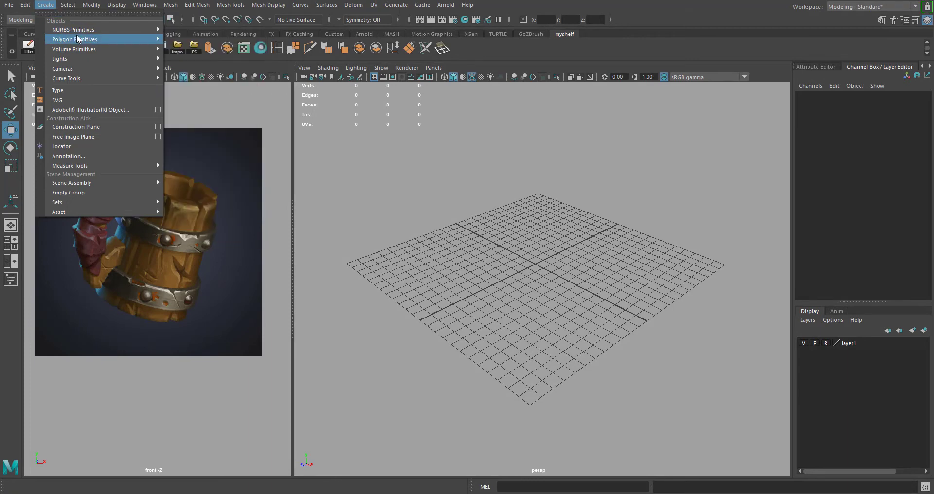
pyautogui.click(202, 67)
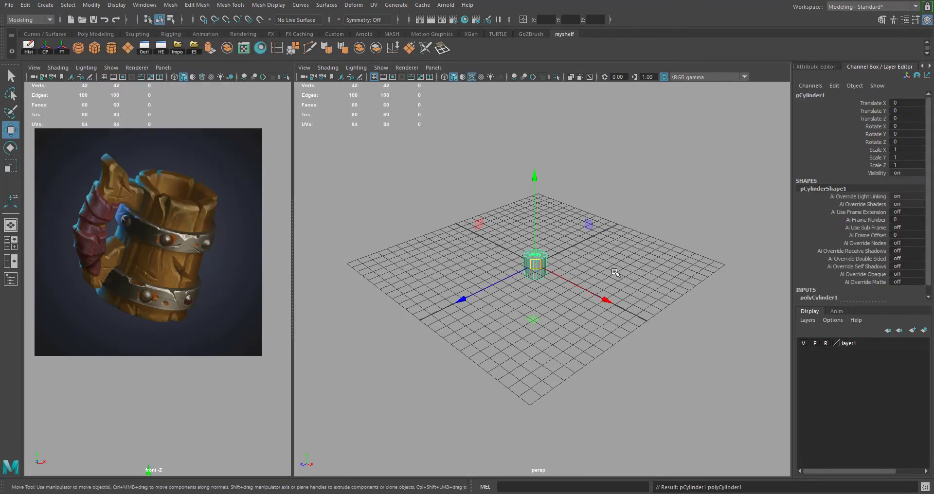
# Step: Scale the cylinder uniformly to about 2.08 and raise it to a Translate Y of about 0.97
pyautogui.press('r')
pyautogui.moveTo(537, 265); pyautogui.dragTo(557, 265)
pyautogui.press('w')
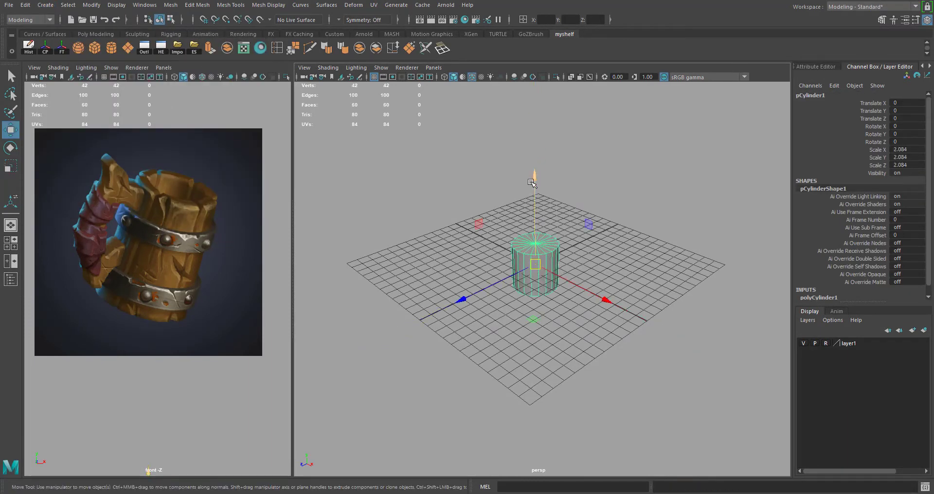
pyautogui.moveTo(534, 210); pyautogui.dragTo(534, 200)
# Step: Set the cylinder's Subdivisions Axis to 36
pyautogui.scroll(-1, 875, 227)
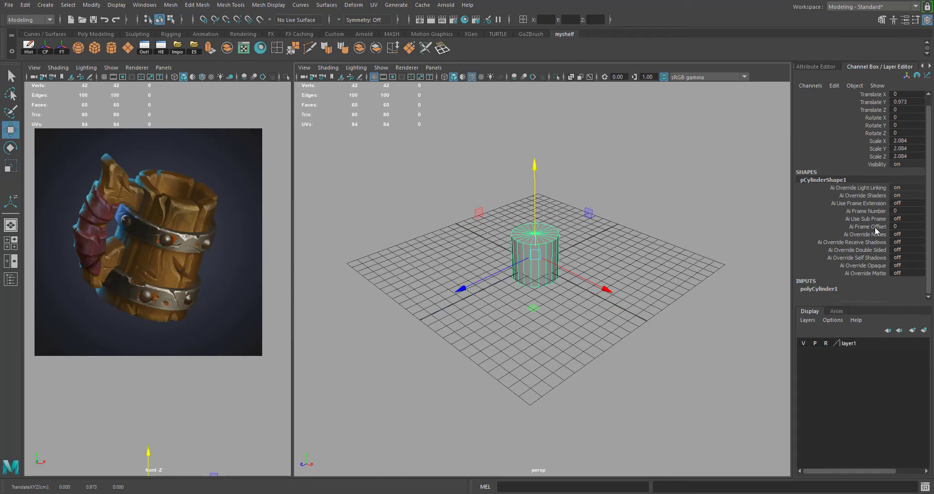
pyautogui.click(817, 289)
pyautogui.scroll(-5, 877, 273)
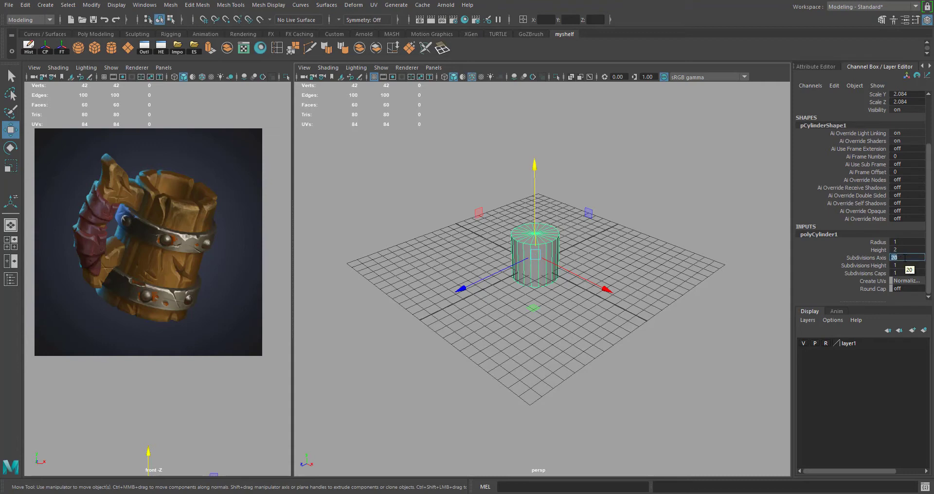
pyautogui.press('Return')
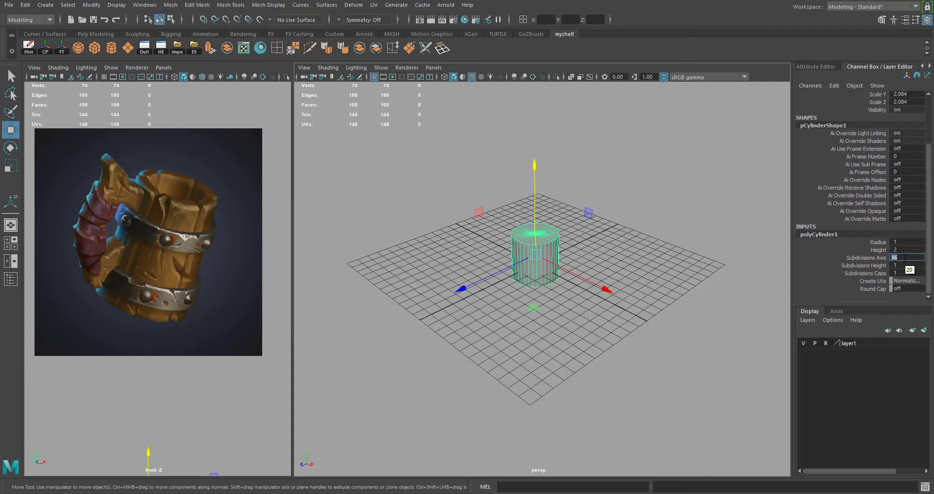
# Step: Scale the cylinder to about 1.71 in width and depth and 1.98 in height, and raise it to about 2.08 in Y
pyautogui.keyDown('alt'); pyautogui.moveTo(462, 273); pyautogui.dragTo(511, 275); pyautogui.keyUp('alt')
pyautogui.keyDown('alt'); pyautogui.moveTo(511, 275); pyautogui.dragTo(559, 275, button='right'); pyautogui.keyUp('alt')
pyautogui.click(613, 263)
pyautogui.keyDown('alt'); pyautogui.moveTo(560, 275); pyautogui.dragTo(598, 258); pyautogui.keyUp('alt')
pyautogui.click(531, 261)
pyautogui.keyDown('alt'); pyautogui.moveTo(532, 262); pyautogui.dragTo(530, 182); pyautogui.keyUp('alt')
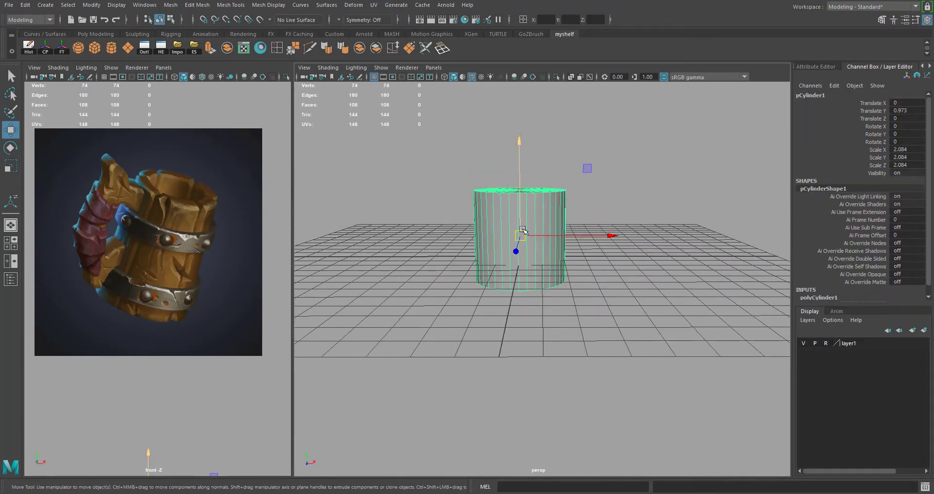
pyautogui.press('r')
pyautogui.moveTo(521, 236); pyautogui.dragTo(508, 236)
pyautogui.moveTo(520, 145); pyautogui.dragTo(519, 136)
pyautogui.moveTo(521, 237); pyautogui.dragTo(518, 226)
pyautogui.moveTo(518, 146); pyautogui.dragTo(518, 118)
pyautogui.press('w')
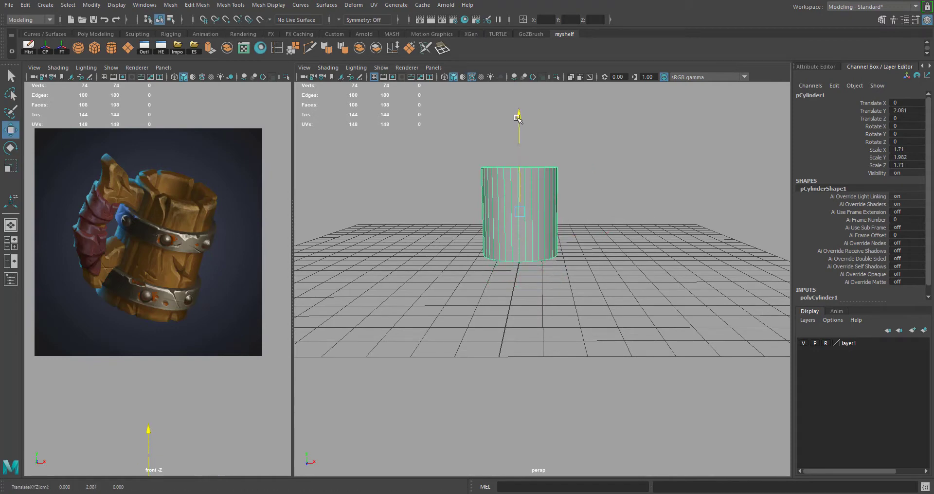
# Step: Lower the cylinder slightly to a Translate Y of about 2.06 so its base meets the grid
pyautogui.keyDown('alt'); pyautogui.moveTo(530, 206); pyautogui.dragTo(534, 190); pyautogui.keyUp('alt')
pyautogui.keyDown('alt'); pyautogui.moveTo(534, 190); pyautogui.dragTo(515, 268, button='right'); pyautogui.keyUp('alt')
pyautogui.keyDown('alt'); pyautogui.moveTo(539, 287); pyautogui.dragTo(512, 283); pyautogui.keyUp('alt')
pyautogui.keyDown('alt'); pyautogui.moveTo(549, 211); pyautogui.dragTo(545, 214); pyautogui.keyUp('alt')
pyautogui.moveTo(521, 139); pyautogui.dragTo(521, 140)
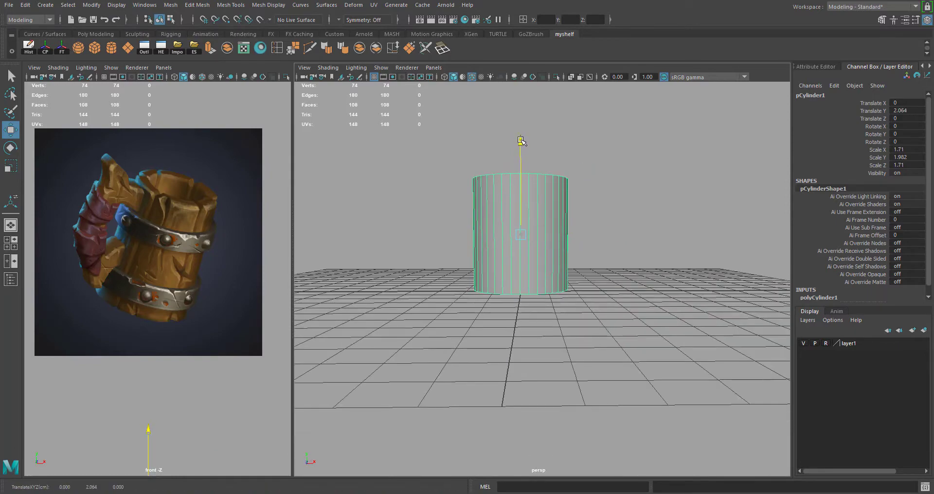
# Step: Select all top and bottom cap faces of the cylinder and extract them from the side wall
pyautogui.keyDown('alt'); pyautogui.moveTo(588, 220); pyautogui.dragTo(560, 263); pyautogui.keyUp('alt')
pyautogui.keyDown('alt'); pyautogui.moveTo(492, 248); pyautogui.dragTo(524, 249, button='right'); pyautogui.keyUp('alt')
pyautogui.keyDown('alt'); pyautogui.moveTo(524, 250); pyautogui.dragTo(506, 297); pyautogui.keyUp('alt')
pyautogui.moveTo(493, 238); pyautogui.dragTo(494, 271, button='right')
pyautogui.keyDown('alt'); pyautogui.moveTo(509, 243); pyautogui.dragTo(540, 252); pyautogui.keyUp('alt')
pyautogui.keyDown('alt'); pyautogui.moveTo(540, 252); pyautogui.dragTo(559, 255, button='middle'); pyautogui.keyUp('alt')
pyautogui.keyDown('alt'); pyautogui.moveTo(560, 255); pyautogui.dragTo(566, 270, button='right'); pyautogui.keyUp('alt')
pyautogui.keyDown('alt'); pyautogui.moveTo(566, 270); pyautogui.dragTo(652, 333); pyautogui.keyUp('alt')
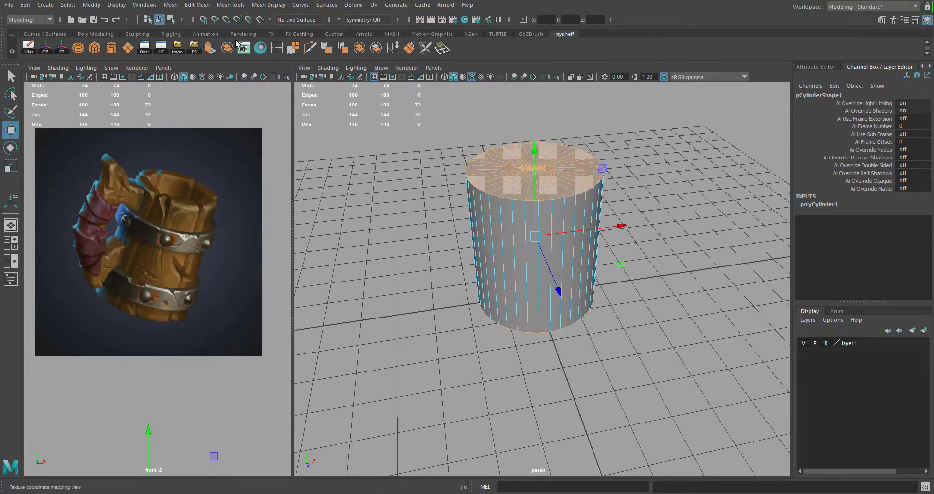
pyautogui.click(196, 8)
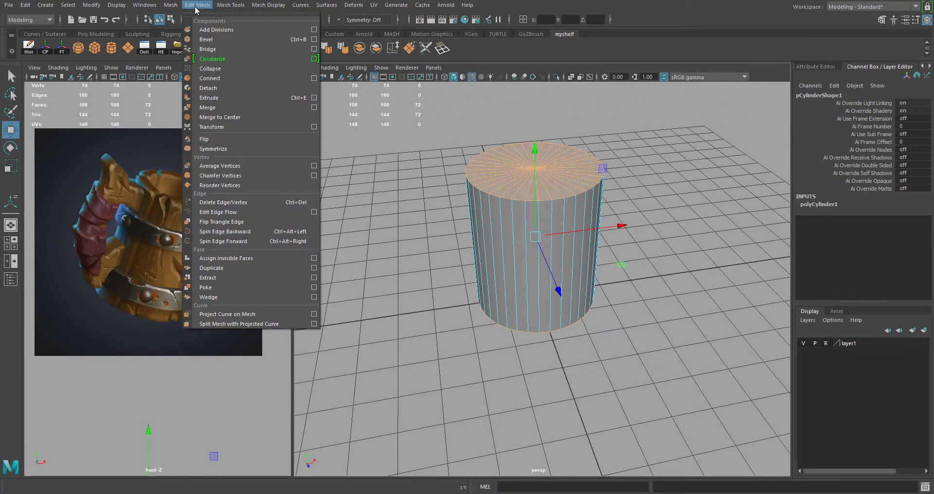
pyautogui.click(214, 279)
# Step: Return to object selection and delete the extracted top cap, keeping the wall and the bottom cap
pyautogui.moveTo(537, 214); pyautogui.dragTo(575, 200, button='right')
pyautogui.click(643, 190)
pyautogui.click(567, 235)
pyautogui.keyDown('alt'); pyautogui.moveTo(564, 236); pyautogui.dragTo(549, 312); pyautogui.keyUp('alt')
pyautogui.keyDown('alt'); pyautogui.moveTo(517, 233); pyautogui.dragTo(497, 239); pyautogui.keyUp('alt')
pyautogui.scroll(3, 497, 239)
pyautogui.click(423, 204)
pyautogui.click(463, 198)
pyautogui.click(511, 119)
pyautogui.keyDown('alt'); pyautogui.moveTo(535, 317); pyautogui.dragTo(545, 209); pyautogui.keyUp('alt')
pyautogui.click(513, 274)
pyautogui.keyDown('alt'); pyautogui.moveTo(524, 146); pyautogui.dragTo(533, 228); pyautogui.keyUp('alt')
pyautogui.click(472, 174)
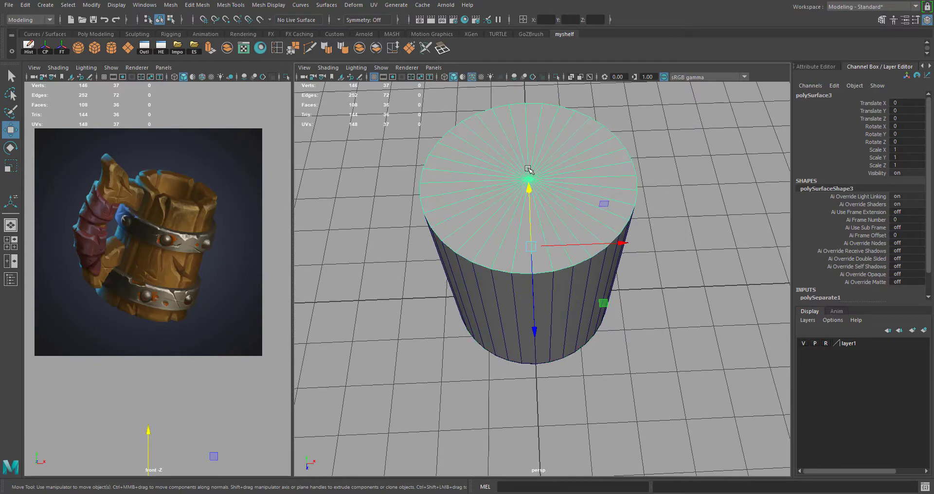
pyautogui.press('Delete')
# Step: Select the open cylinder wall and extrude it to give the mug body a thick rim
pyautogui.click(455, 181)
pyautogui.keyDown('alt'); pyautogui.moveTo(614, 232); pyautogui.dragTo(581, 244); pyautogui.keyUp('alt')
pyautogui.click(697, 109)
pyautogui.moveTo(610, 120); pyautogui.dragTo(590, 146)
pyautogui.press('f')
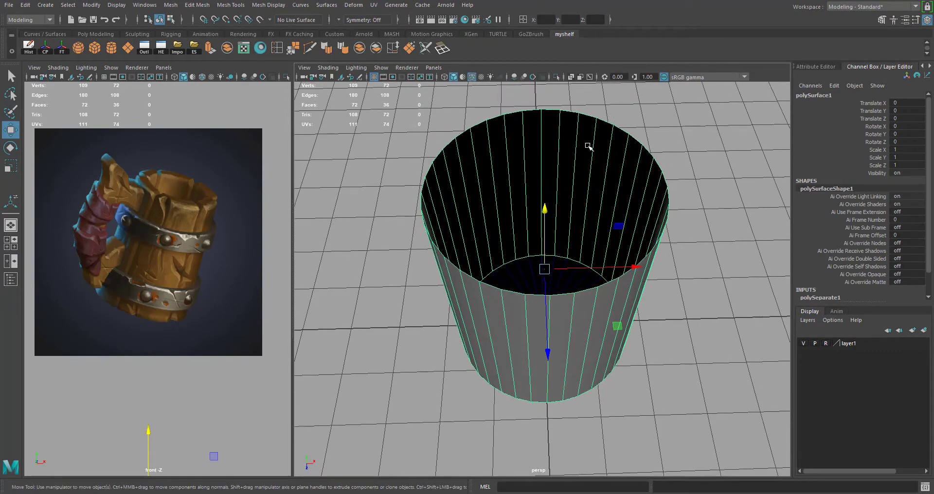
pyautogui.click(199, 6)
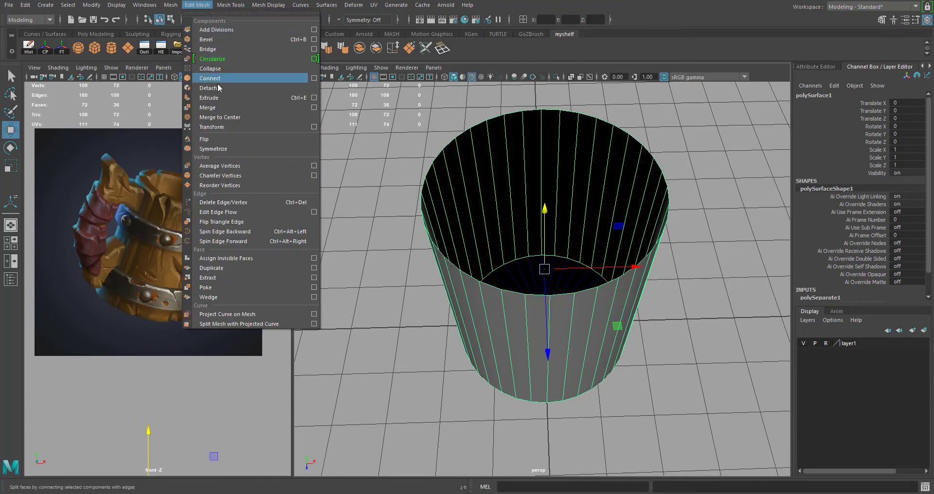
pyautogui.click(215, 97)
pyautogui.keyDown('alt'); pyautogui.moveTo(652, 219); pyautogui.dragTo(672, 254); pyautogui.keyUp('alt')
pyautogui.moveTo(565, 163); pyautogui.dragTo(614, 150, button='right')
pyautogui.click(660, 127)
# Step: Select the extruded mug wall and reverse its normals so the surface no longer shades black
pyautogui.keyDown('alt'); pyautogui.moveTo(660, 194); pyautogui.dragTo(681, 125); pyautogui.keyUp('alt')
pyautogui.keyDown('alt'); pyautogui.moveTo(680, 126); pyautogui.dragTo(680, 162, button='middle'); pyautogui.keyUp('alt')
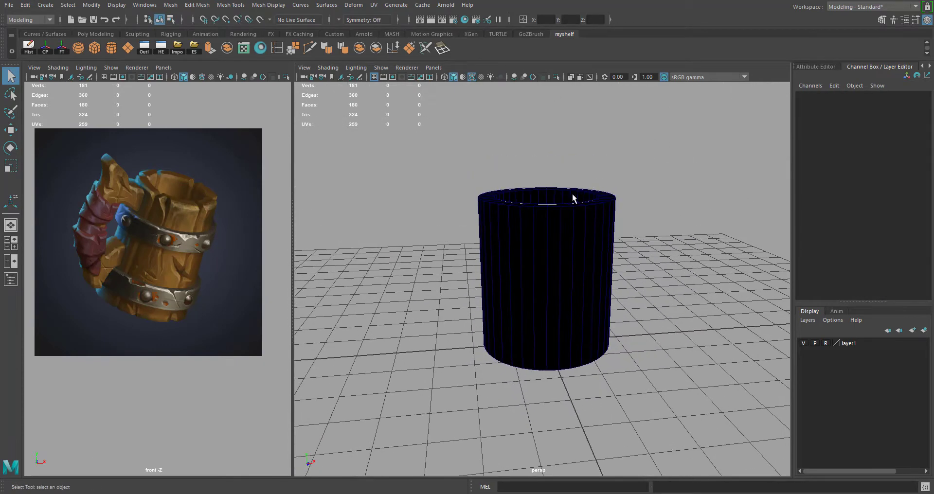
pyautogui.scroll(4, 554, 190)
pyautogui.click(475, 185)
pyautogui.keyDown('alt'); pyautogui.moveTo(520, 198); pyautogui.dragTo(685, 119); pyautogui.keyUp('alt')
pyautogui.moveTo(595, 146); pyautogui.dragTo(545, 175)
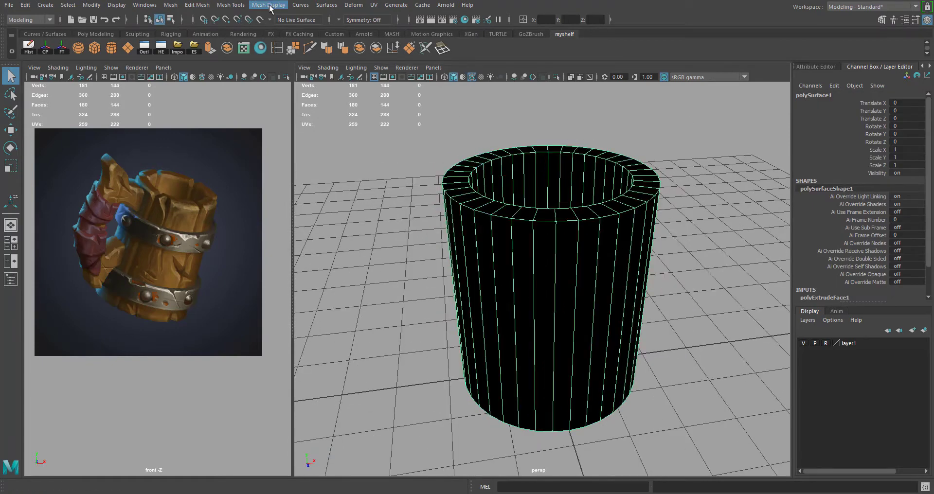
pyautogui.click(269, 6)
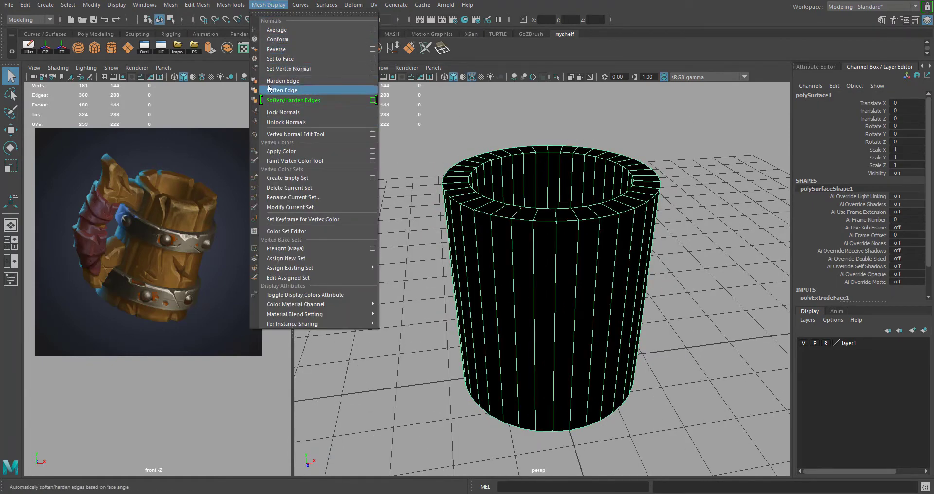
pyautogui.click(277, 51)
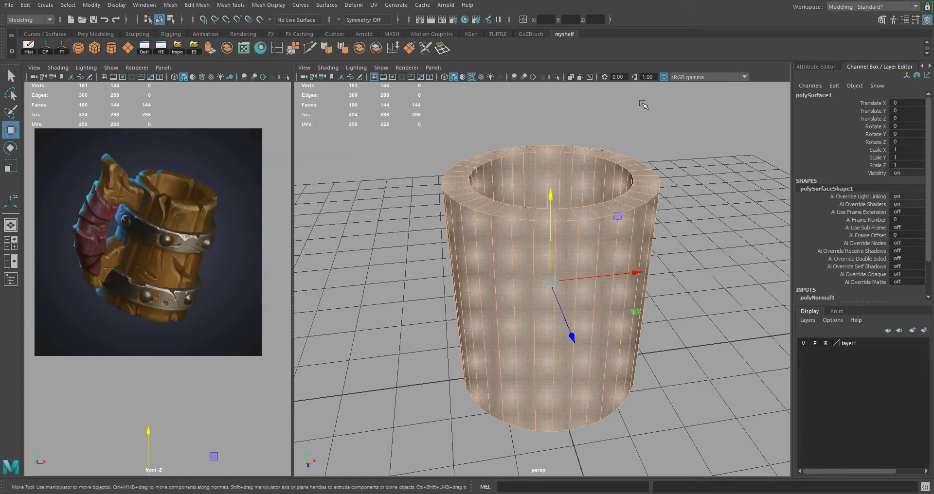
pyautogui.click(644, 104)
# Step: Examine the hollow mug body from above and from the side, comparing its proportions with the concept image
pyautogui.keyDown('alt'); pyautogui.moveTo(652, 234); pyautogui.dragTo(633, 136); pyautogui.keyUp('alt')
pyautogui.click(542, 215)
pyautogui.keyDown('alt'); pyautogui.moveTo(542, 214); pyautogui.dragTo(587, 214); pyautogui.keyUp('alt')
pyautogui.scroll(2, 587, 214)
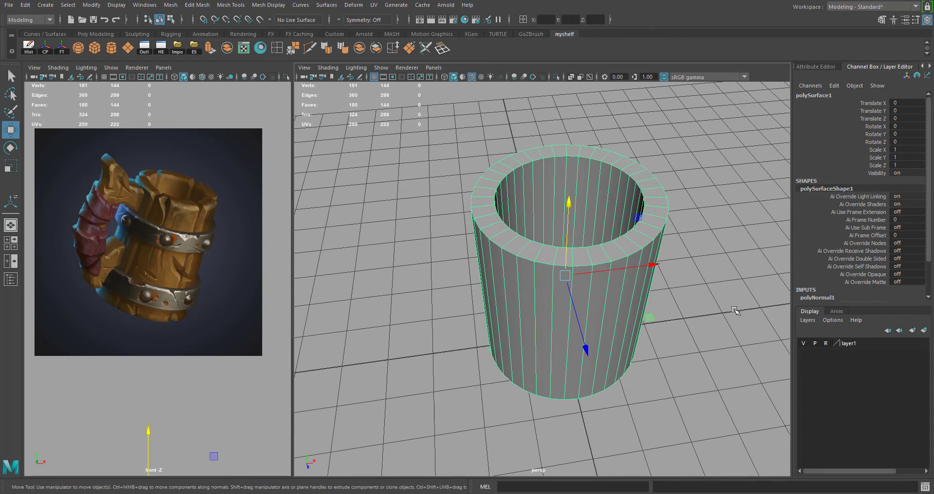
pyautogui.keyDown('alt'); pyautogui.moveTo(735, 310); pyautogui.dragTo(636, 258); pyautogui.keyUp('alt')
pyautogui.keyDown('alt'); pyautogui.moveTo(550, 249); pyautogui.dragTo(334, 256); pyautogui.keyUp('alt')
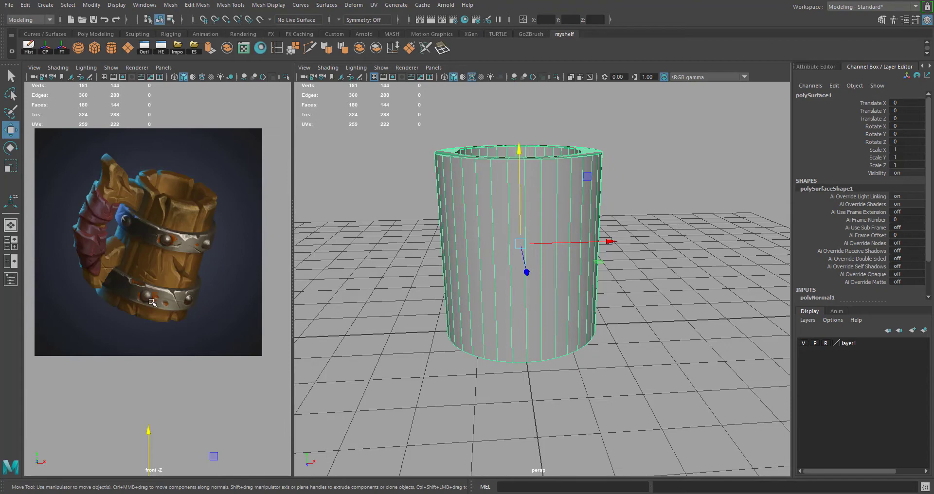
pyautogui.keyDown('alt'); pyautogui.moveTo(457, 190); pyautogui.dragTo(448, 229, button='middle'); pyautogui.keyUp('alt')
pyautogui.keyDown('alt'); pyautogui.moveTo(448, 230); pyautogui.dragTo(480, 215, button='right'); pyautogui.keyUp('alt')
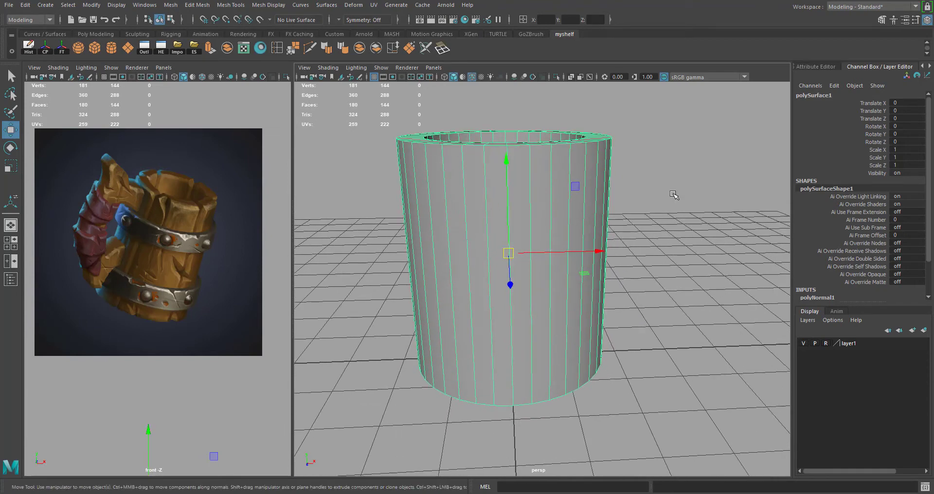
# Step: Duplicate the mug body and scale the copy into a raised band: Translate Y 0.469, Scale X and Z 1.087, Scale Y 0.179
pyautogui.click(715, 204)
pyautogui.click(560, 204)
pyautogui.hotkey('ctrl', 'd')
pyautogui.press('r')
pyautogui.moveTo(506, 175); pyautogui.dragTo(513, 111)
pyautogui.press('w')
pyautogui.scroll(-3, 497, 131)
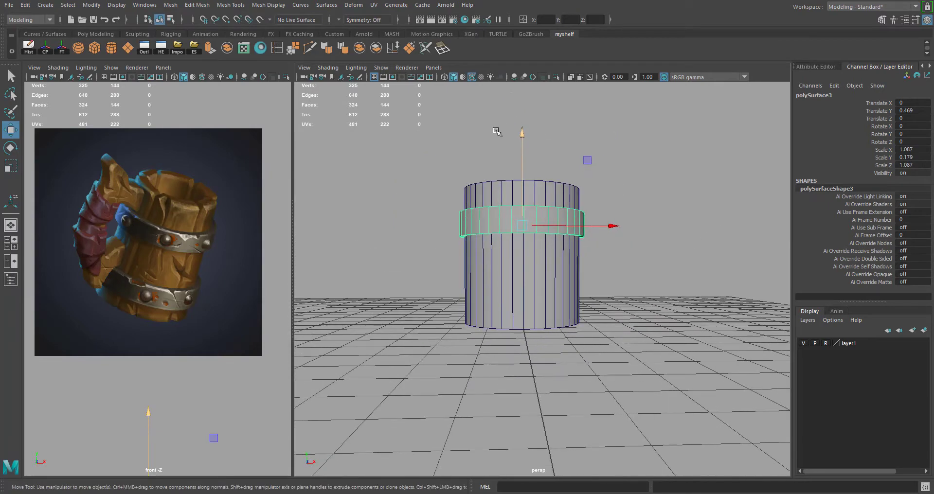
# Step: Raise the band to Translate Y 0.509 and flatten it to Scale Y 0.136
pyautogui.keyDown('alt'); pyautogui.moveTo(497, 131); pyautogui.dragTo(517, 122, button='right'); pyautogui.keyUp('alt')
pyautogui.moveTo(518, 122); pyautogui.dragTo(519, 137)
pyautogui.press('r')
pyautogui.scroll(2, 574, 177)
# Step: Duplicate the band and lower the copy near the mug's base, at Translate Y -0.629
pyautogui.hotkey('ctrl', 'd')
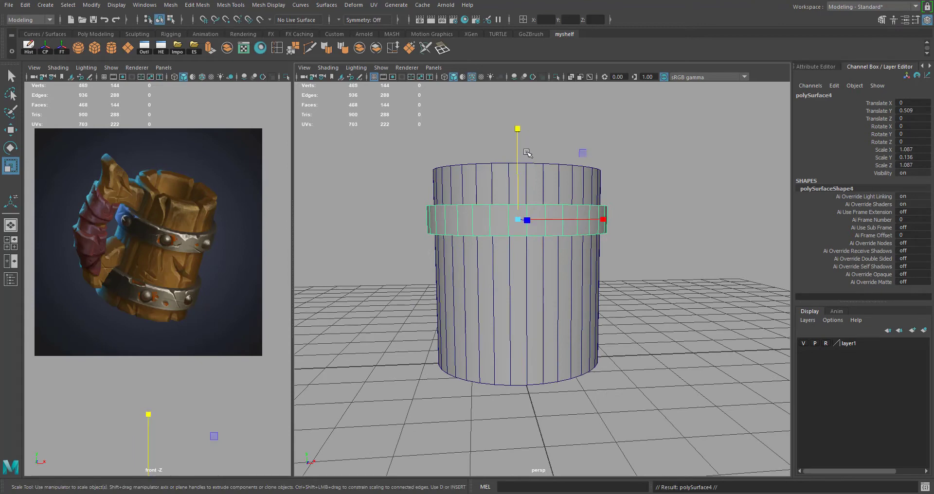
pyautogui.press('w')
pyautogui.moveTo(518, 124); pyautogui.dragTo(531, 234)
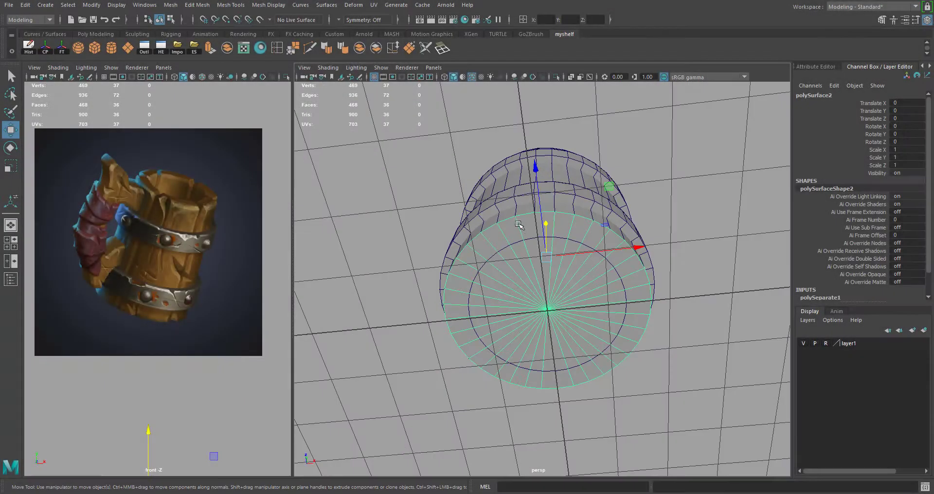
# Step: Select the mug's bottom cap, center its pivot and scale it uniformly to 0.761 to fit the inner wall
pyautogui.keyDown('alt'); pyautogui.moveTo(535, 272); pyautogui.dragTo(719, 282); pyautogui.keyUp('alt')
pyautogui.click(760, 233)
pyautogui.click(533, 283)
pyautogui.press('t')
pyautogui.press('e')
pyautogui.press('w')
pyautogui.keyDown('alt'); pyautogui.moveTo(587, 230); pyautogui.dragTo(611, 289); pyautogui.keyUp('alt')
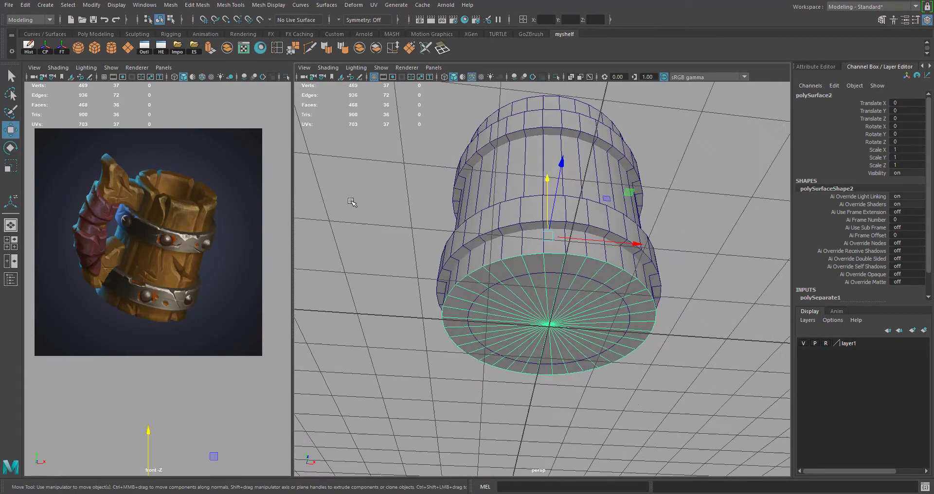
pyautogui.click(44, 49)
pyautogui.keyDown('alt'); pyautogui.moveTo(560, 292); pyautogui.dragTo(499, 312); pyautogui.keyUp('alt')
pyautogui.press('r')
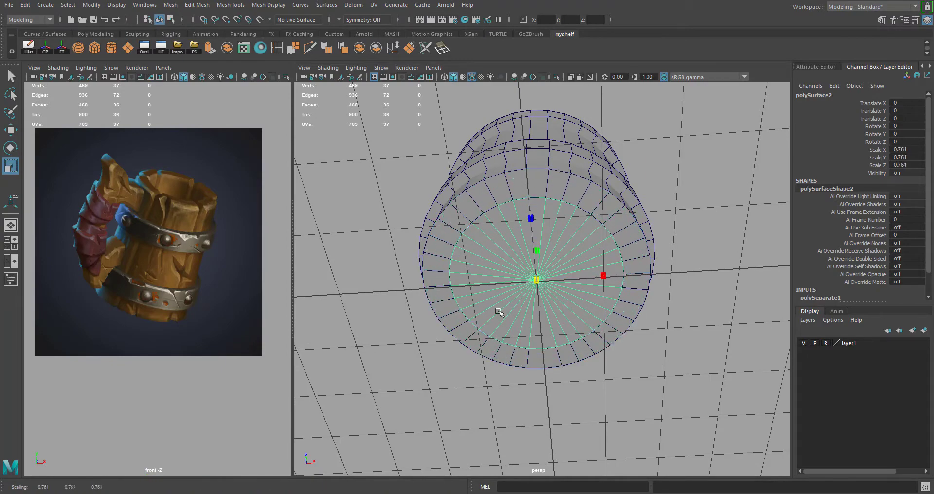
# Step: Raise the bottom disc inside the mug to Translate Y 0.102 and adjust its uniform scale to 0.763
pyautogui.press('w')
pyautogui.keyDown('alt'); pyautogui.moveTo(545, 234); pyautogui.dragTo(490, 276); pyautogui.keyUp('alt')
pyautogui.scroll(2, 502, 282)
pyautogui.scroll(-3, 490, 274)
pyautogui.keyDown('alt'); pyautogui.moveTo(574, 260); pyautogui.dragTo(434, 235); pyautogui.keyUp('alt')
pyautogui.scroll(5, 546, 323)
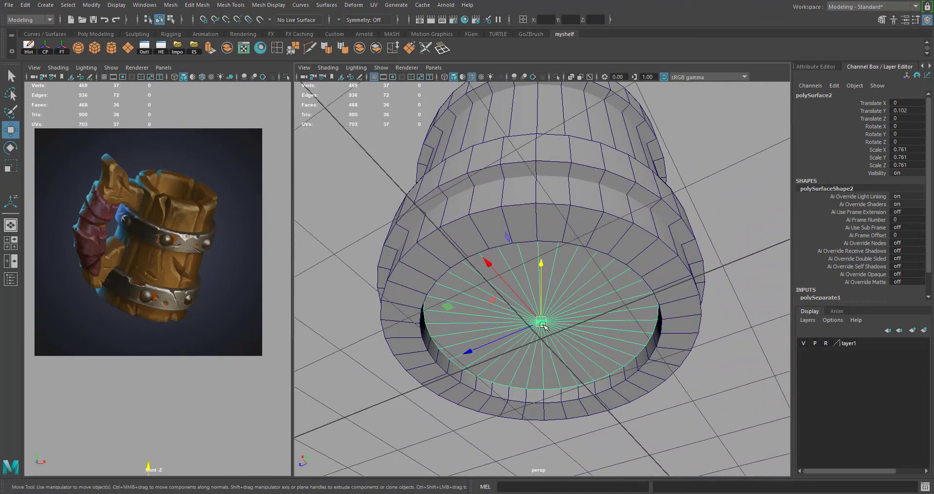
pyautogui.press('r')
pyautogui.moveTo(545, 325); pyautogui.dragTo(541, 326)
pyautogui.press('w')
# Step: Extrude the bottom disc to give it thickness, return to object selection and raise it to Translate Y 0.151
pyautogui.click(198, 8)
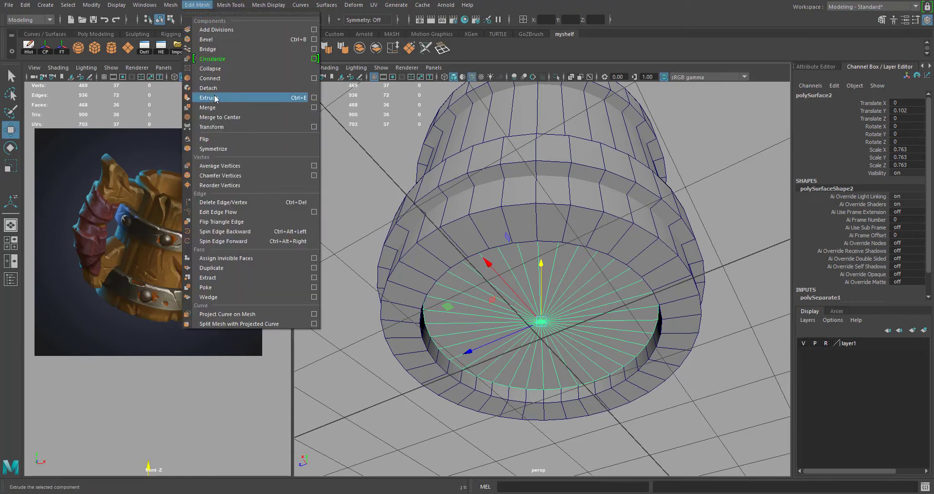
pyautogui.click(285, 4)
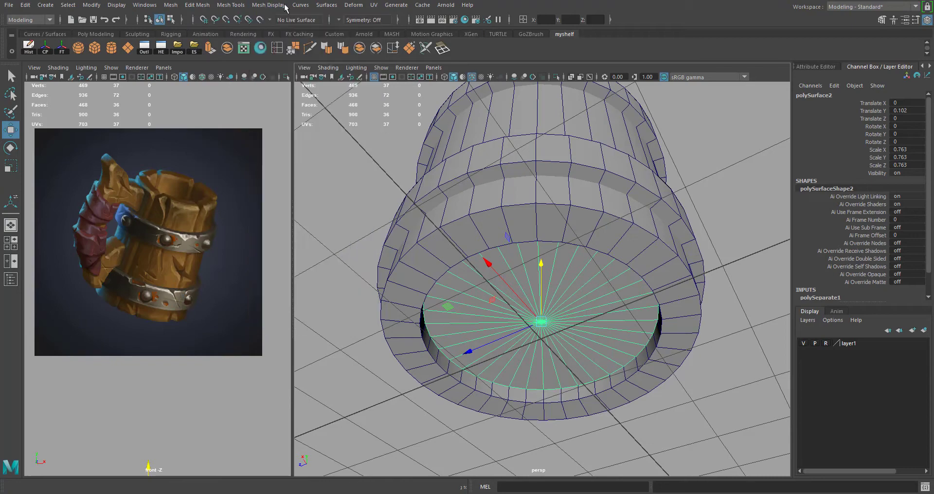
pyautogui.click(212, 49)
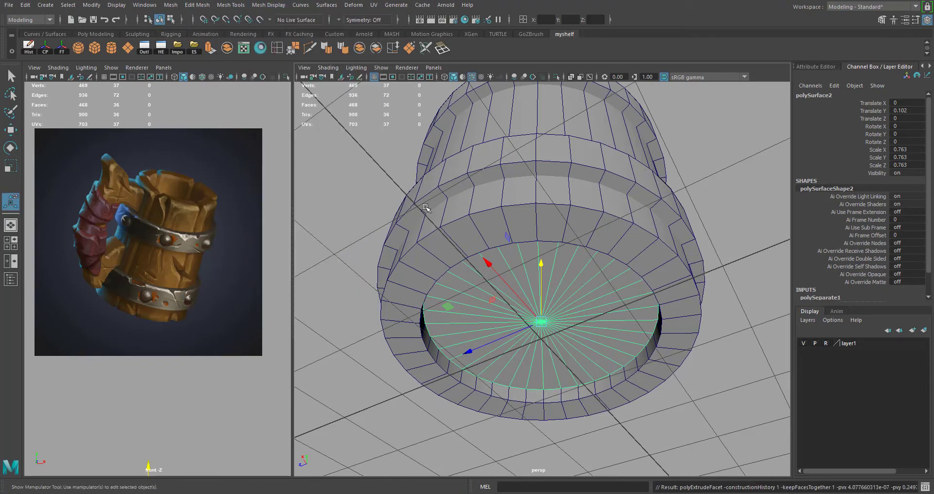
pyautogui.keyDown('alt'); pyautogui.moveTo(518, 265); pyautogui.dragTo(505, 414); pyautogui.keyUp('alt')
pyautogui.press('w')
pyautogui.moveTo(534, 224); pyautogui.dragTo(584, 211, button='right')
pyautogui.moveTo(538, 262); pyautogui.dragTo(537, 253)
# Step: Examine the thickened bottom inside the mug from the side, using X-ray display temporarily
pyautogui.keyDown('alt'); pyautogui.moveTo(691, 214); pyautogui.dragTo(526, 214, button='right'); pyautogui.keyUp('alt')
pyautogui.keyDown('alt'); pyautogui.moveTo(526, 207); pyautogui.dragTo(516, 217); pyautogui.keyUp('alt')
pyautogui.keyDown('alt'); pyautogui.moveTo(428, 216); pyautogui.dragTo(490, 217, button='right'); pyautogui.keyUp('alt')
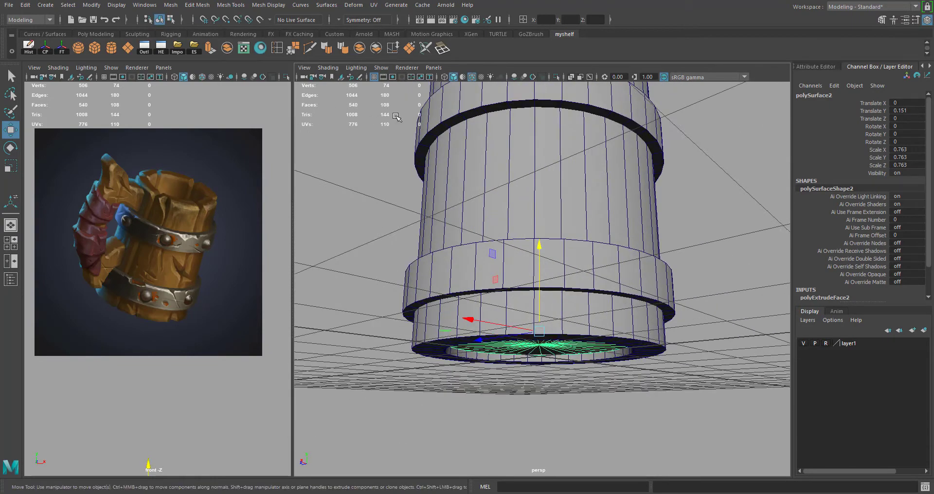
pyautogui.click(570, 77)
pyautogui.moveTo(541, 262)
pyautogui.keyDown('alt'); pyautogui.mouseDown()
pyautogui.moveTo(533, 275)
pyautogui.moveTo(547, 279)
pyautogui.mouseUp(); pyautogui.keyUp('alt')
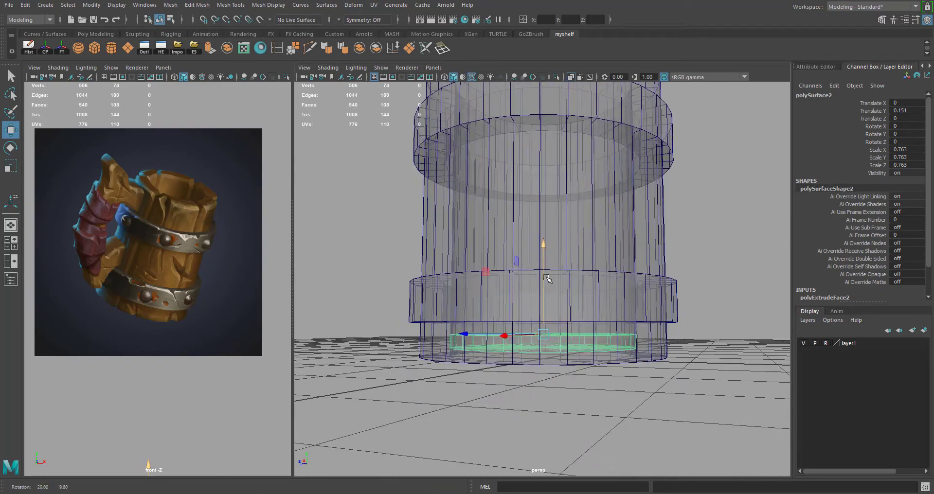
pyautogui.click(571, 77)
pyautogui.scroll(-2, 652, 214)
pyautogui.click(652, 214)
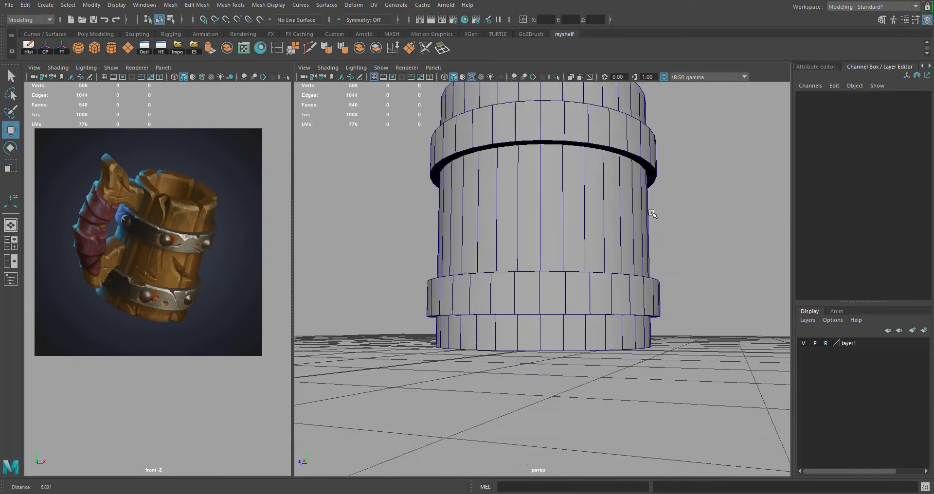
# Step: Select all mug parts together and narrow them to 0.902 of their width in X and Z, keeping the height
pyautogui.scroll(-5, 652, 213)
pyautogui.keyDown('alt'); pyautogui.moveTo(652, 214); pyautogui.dragTo(609, 292); pyautogui.keyUp('alt')
pyautogui.scroll(5, 575, 204)
pyautogui.click(534, 198)
pyautogui.keyDown('alt'); pyautogui.moveTo(572, 180); pyautogui.dragTo(416, 426); pyautogui.keyUp('alt')
pyautogui.scroll(-4, 588, 192)
pyautogui.scroll(-4, 564, 346)
pyautogui.keyDown('alt'); pyautogui.moveTo(565, 346); pyautogui.dragTo(630, 304); pyautogui.keyUp('alt')
pyautogui.press('r')
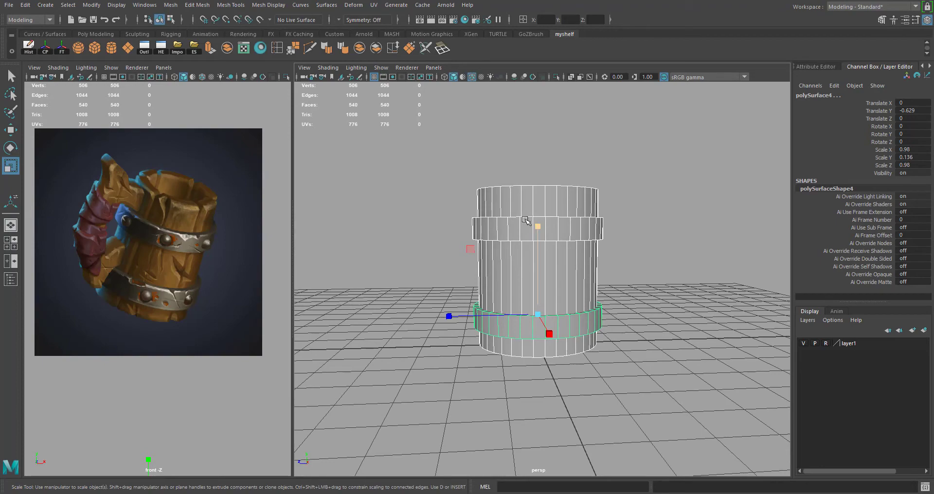
pyautogui.keyDown('alt'); pyautogui.moveTo(523, 206); pyautogui.dragTo(554, 285); pyautogui.keyUp('alt')
pyautogui.click(632, 183)
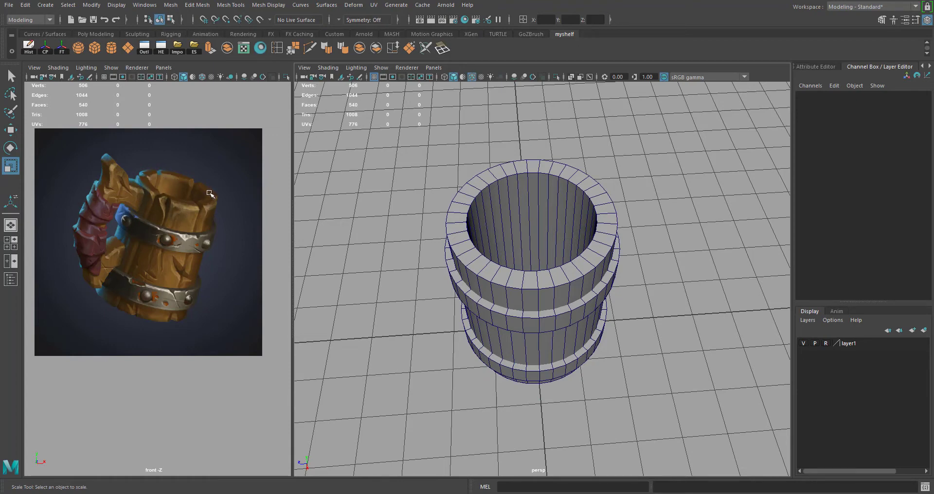
# Step: Select the mug body and switch the perspective view to the top view
pyautogui.click(520, 183)
pyautogui.scroll(2, 527, 220)
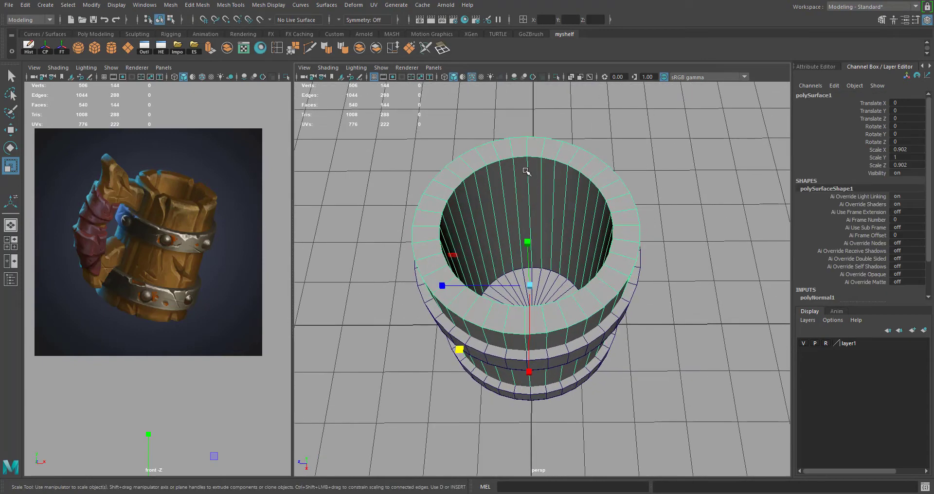
pyautogui.scroll(-2, 864, 249)
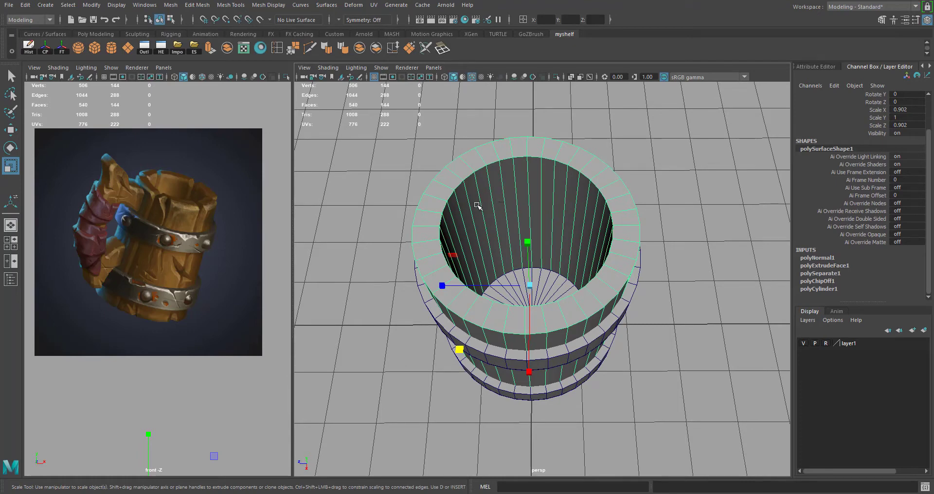
pyautogui.press('space')
pyautogui.press('space')
pyautogui.click(506, 193)
pyautogui.moveTo(507, 190); pyautogui.dragTo(458, 191)
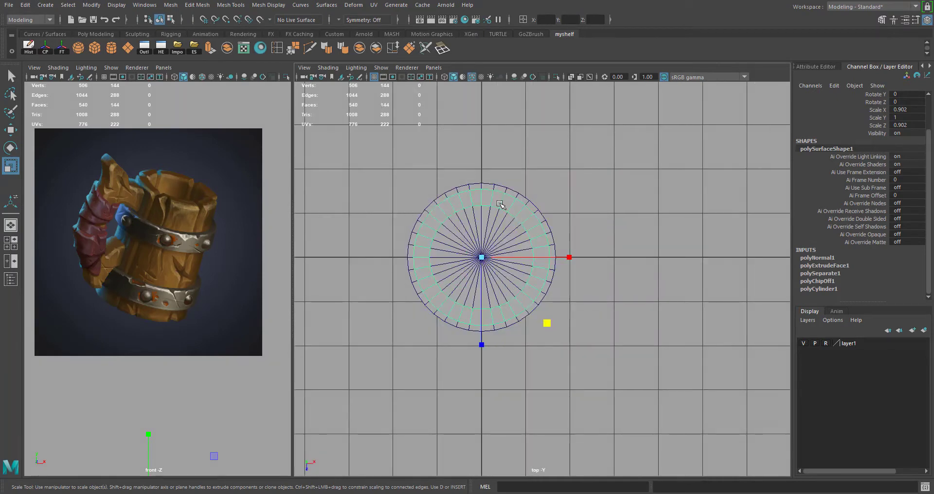
# Step: In face selection, select all faces of a six-segment wedge of the mug wall
pyautogui.scroll(10, 500, 203)
pyautogui.keyDown('alt'); pyautogui.moveTo(422, 137); pyautogui.dragTo(500, 155, button='middle'); pyautogui.keyUp('alt')
pyautogui.scroll(1, 500, 155)
pyautogui.moveTo(499, 154); pyautogui.dragTo(502, 182, button='right')
pyautogui.moveTo(454, 110); pyautogui.dragTo(513, 164)
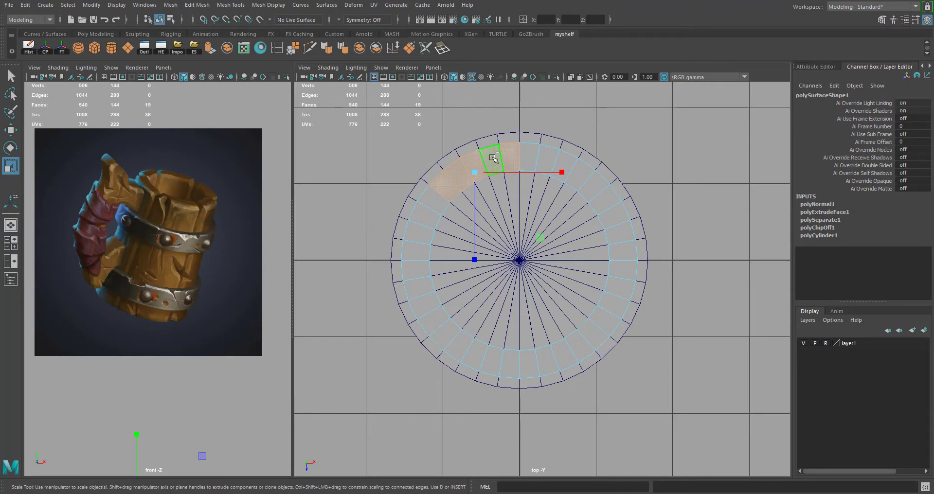
pyautogui.keyDown('ctrl'); pyautogui.keyDown('shift'); pyautogui.moveTo(425, 148); pyautogui.dragTo(451, 193); pyautogui.keyUp('shift'); pyautogui.keyUp('ctrl')
pyautogui.keyDown('ctrl'); pyautogui.keyDown('shift'); pyautogui.moveTo(497, 125); pyautogui.dragTo(444, 210); pyautogui.keyUp('shift'); pyautogui.keyUp('ctrl')
pyautogui.keyDown('shift'); pyautogui.moveTo(512, 185); pyautogui.dragTo(519, 180); pyautogui.keyUp('shift')
# Step: Back in perspective, select the remaining wall faces instead, delete them to keep only the wedge, and return to object selection
pyautogui.press('space')
pyautogui.keyDown('alt'); pyautogui.moveTo(588, 247); pyautogui.dragTo(638, 254); pyautogui.keyUp('alt')
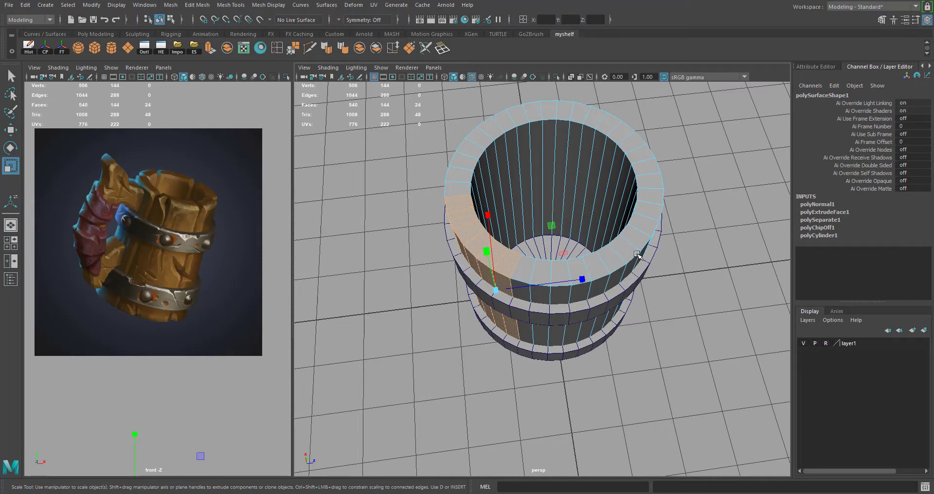
pyautogui.keyDown('shift'); pyautogui.doubleClick(638, 254); pyautogui.keyUp('shift')
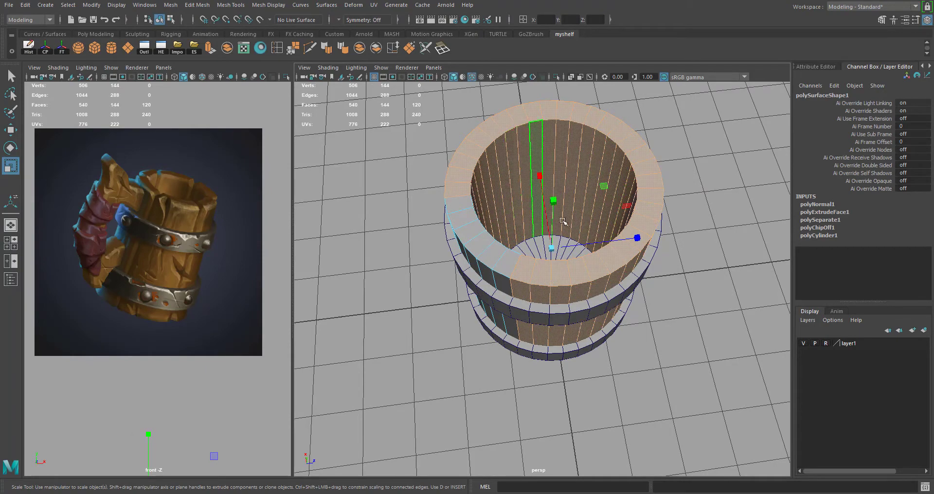
pyautogui.keyDown('alt'); pyautogui.moveTo(563, 221); pyautogui.dragTo(539, 221); pyautogui.keyUp('alt')
pyautogui.keyDown('alt'); pyautogui.moveTo(539, 221); pyautogui.dragTo(512, 238, button='middle'); pyautogui.keyUp('alt')
pyautogui.keyDown('alt'); pyautogui.moveTo(512, 238); pyautogui.dragTo(521, 238, button='right'); pyautogui.keyUp('alt')
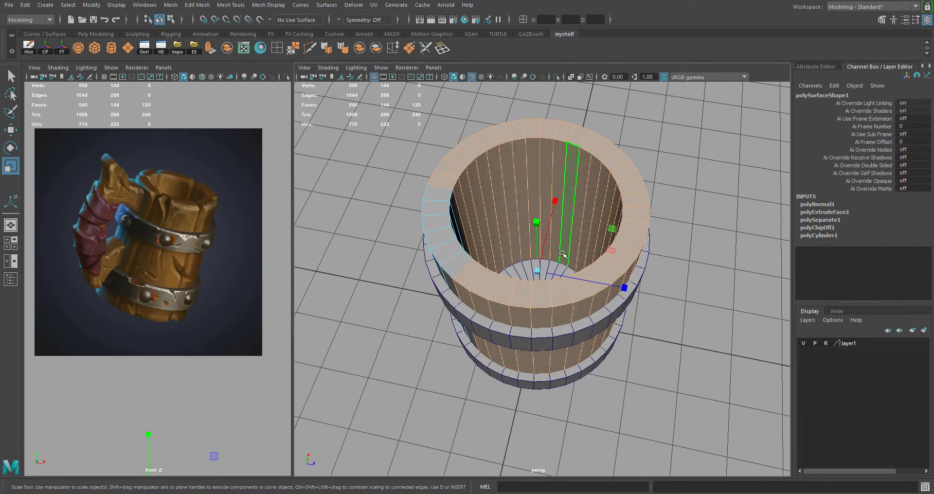
pyautogui.press('Delete')
pyautogui.moveTo(440, 226); pyautogui.dragTo(489, 211, button='right')
pyautogui.press('w')
# Step: Examine the open sides of the remaining wall piece from above and from the side
pyautogui.keyDown('alt'); pyautogui.moveTo(592, 226); pyautogui.dragTo(550, 238); pyautogui.keyUp('alt')
pyautogui.keyDown('alt'); pyautogui.moveTo(578, 223); pyautogui.dragTo(565, 232, button='middle'); pyautogui.keyUp('alt')
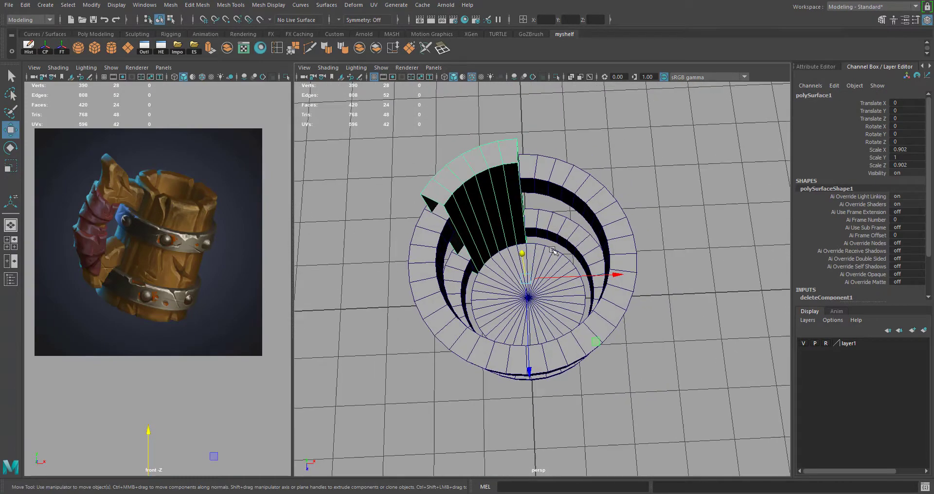
pyautogui.keyDown('alt'); pyautogui.moveTo(564, 232); pyautogui.dragTo(576, 209); pyautogui.keyUp('alt')
pyautogui.keyDown('alt'); pyautogui.moveTo(577, 210); pyautogui.dragTo(567, 286, button='right'); pyautogui.keyUp('alt')
pyautogui.keyDown('alt'); pyautogui.moveTo(526, 285); pyautogui.dragTo(490, 109); pyautogui.keyUp('alt')
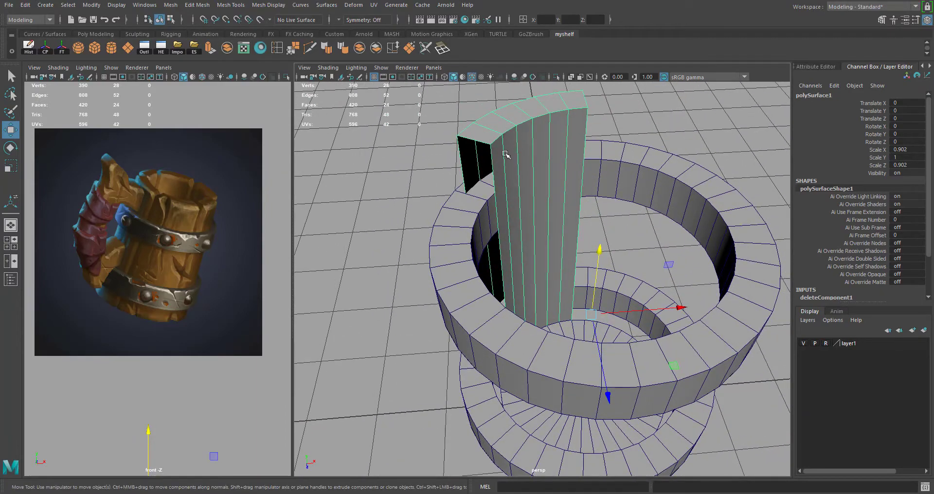
pyautogui.keyDown('alt'); pyautogui.moveTo(616, 158); pyautogui.dragTo(631, 127); pyautogui.keyUp('alt')
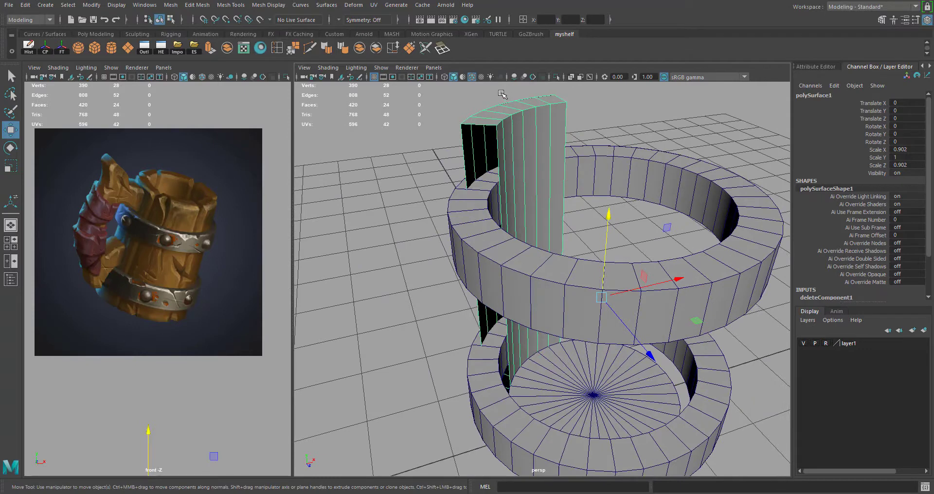
pyautogui.keyDown('alt'); pyautogui.moveTo(497, 96); pyautogui.dragTo(466, 110); pyautogui.keyUp('alt')
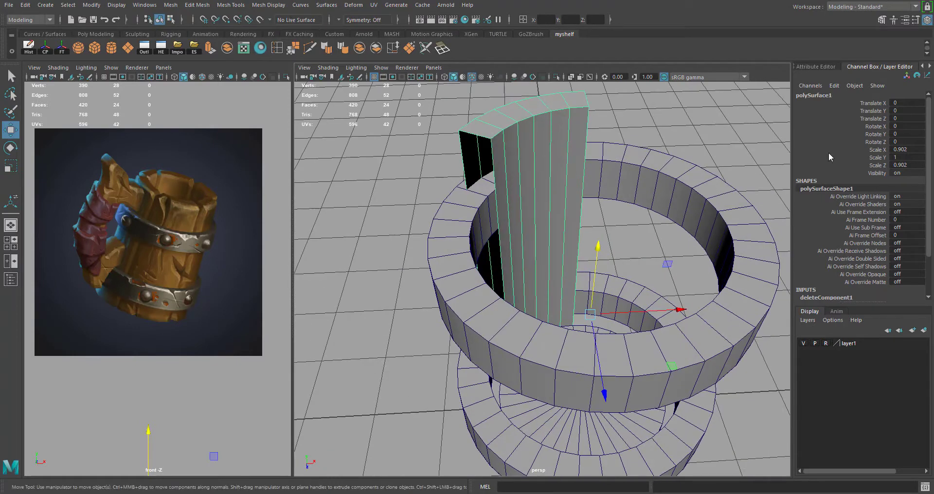
# Step: Show the Modeling Toolkit and isolate the curved wall piece in the perspective view
pyautogui.click(916, 20)
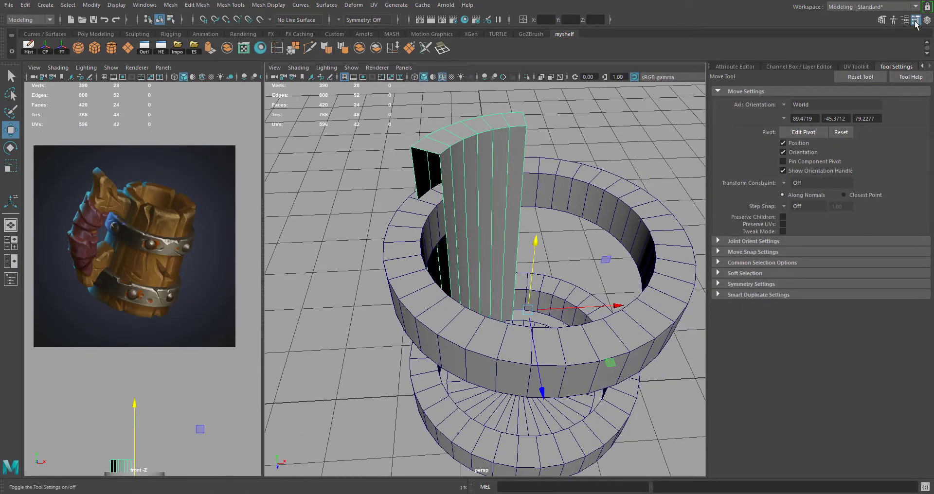
pyautogui.click(881, 20)
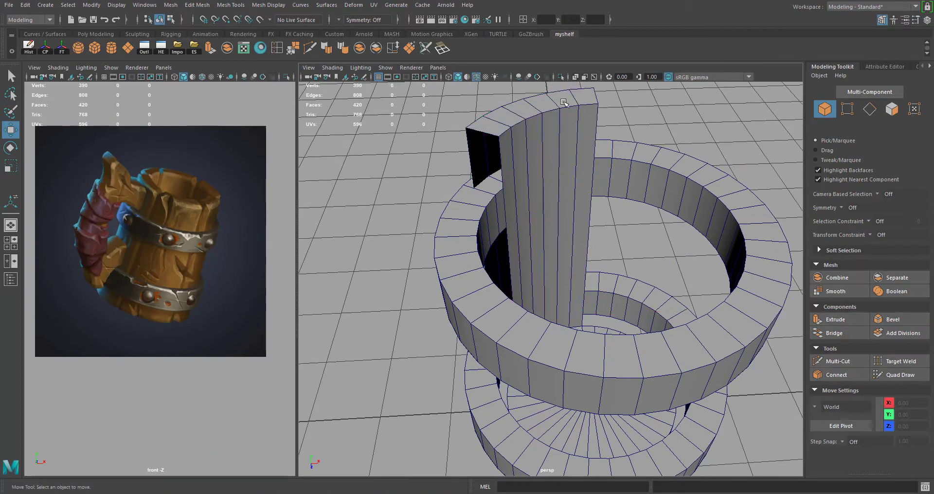
pyautogui.click(563, 77)
pyautogui.keyDown('alt'); pyautogui.moveTo(463, 177); pyautogui.dragTo(522, 218); pyautogui.keyUp('alt')
pyautogui.keyDown('alt'); pyautogui.moveTo(653, 257); pyautogui.dragTo(735, 243); pyautogui.keyUp('alt')
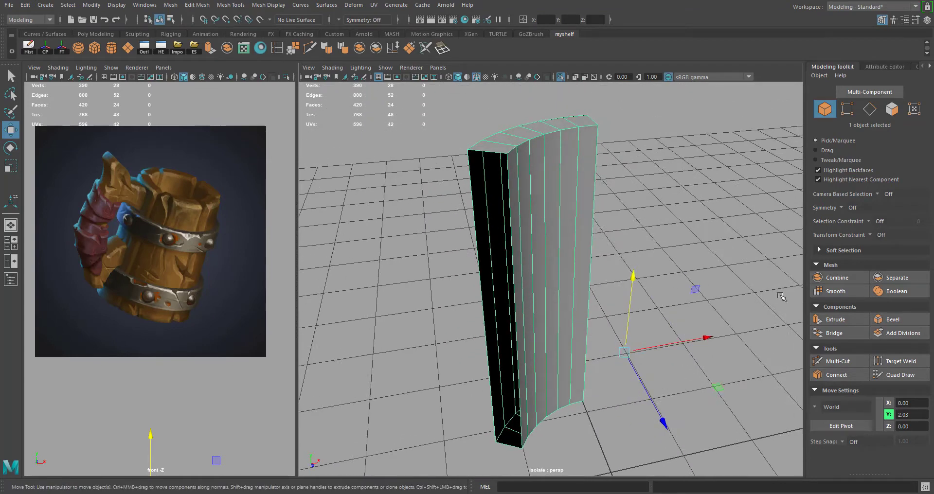
pyautogui.keyDown('alt'); pyautogui.moveTo(768, 314); pyautogui.dragTo(711, 298); pyautogui.keyUp('alt')
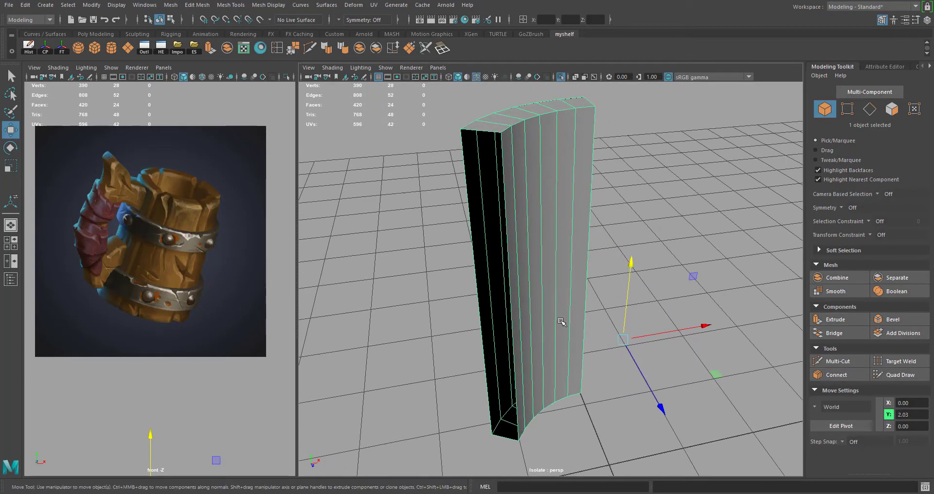
# Step: Select the two long border edges of one open side of the wall piece and bridge them
pyautogui.moveTo(491, 204); pyautogui.dragTo(505, 189, button='right')
pyautogui.doubleClick(482, 199)
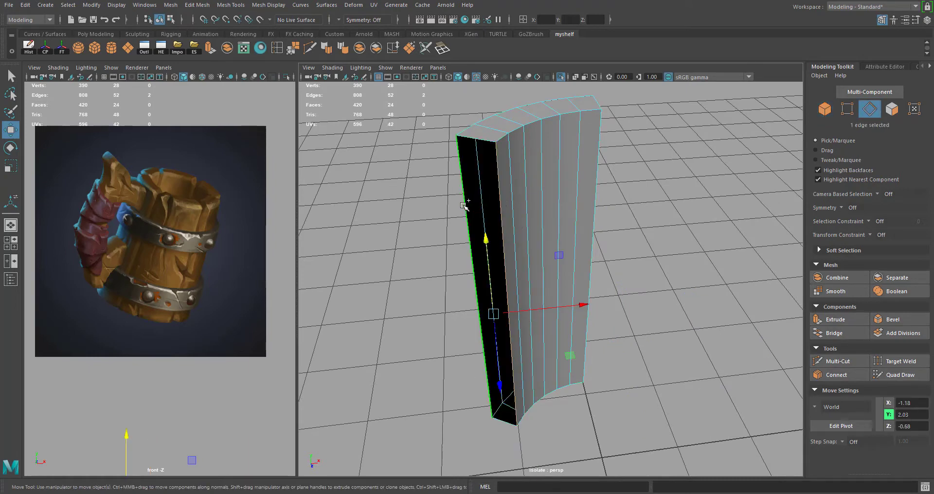
pyautogui.click(834, 333)
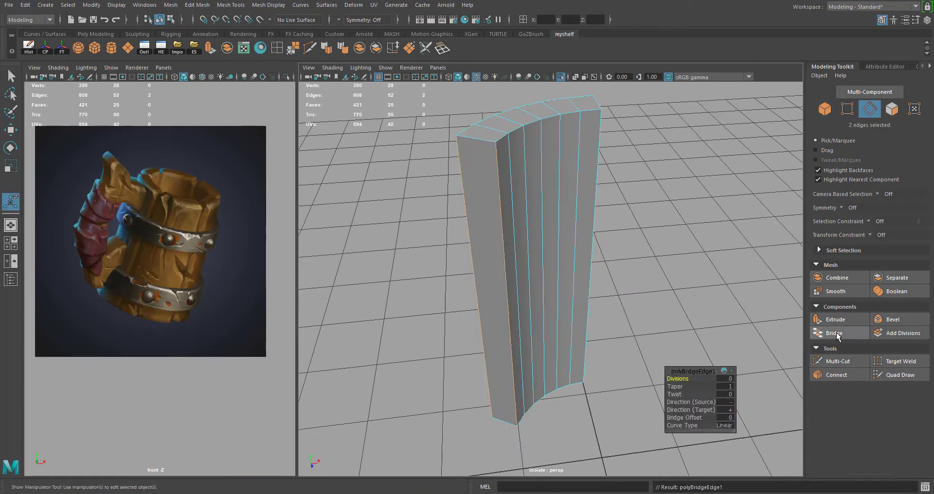
# Step: Bridge the two long edges of the opposite open side to close the wall piece, then return to object selection
pyautogui.keyDown('alt'); pyautogui.moveTo(611, 177); pyautogui.dragTo(612, 218); pyautogui.keyUp('alt')
pyautogui.press('q')
pyautogui.click(613, 219)
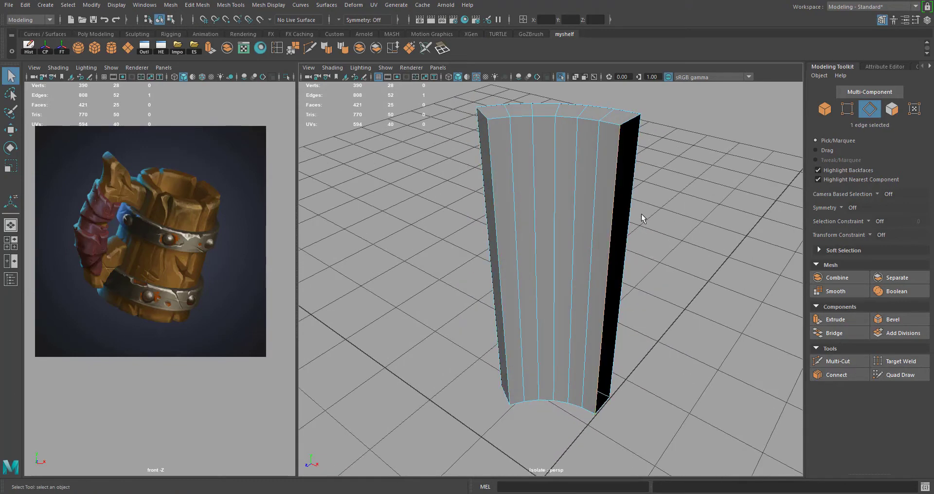
pyautogui.keyDown('shift'); pyautogui.click(630, 192); pyautogui.keyUp('shift')
pyautogui.click(840, 338)
pyautogui.keyDown('alt'); pyautogui.moveTo(659, 236); pyautogui.dragTo(633, 192); pyautogui.keyUp('alt')
pyautogui.press('w')
pyautogui.press('F8')
pyautogui.click(671, 195)
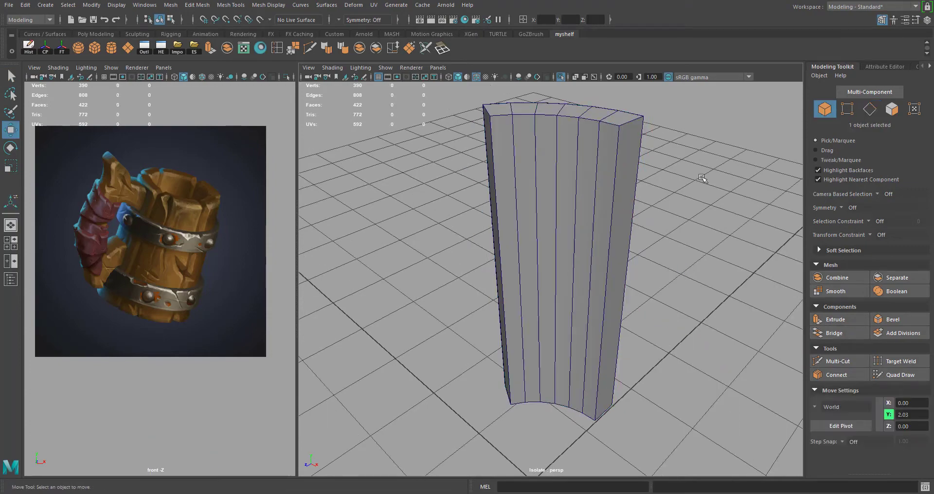
# Step: Select the closed wall piece and leave isolation to show it together with the bands and the bottom
pyautogui.keyDown('alt'); pyautogui.moveTo(560, 175); pyautogui.dragTo(600, 206); pyautogui.keyUp('alt')
pyautogui.scroll(-4, 600, 207)
pyautogui.click(572, 229)
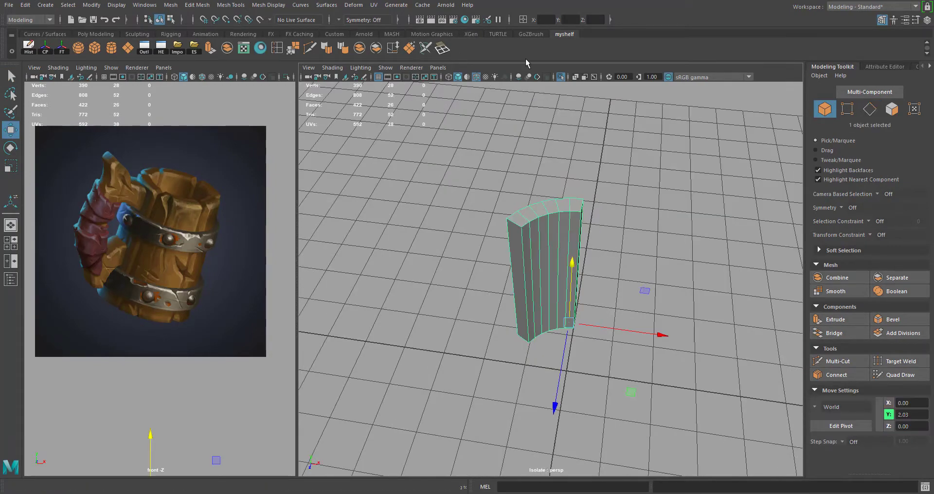
pyautogui.click(561, 77)
pyautogui.moveTo(536, 219)
pyautogui.keyDown('alt'); pyautogui.mouseDown()
pyautogui.moveTo(544, 271)
pyautogui.moveTo(521, 225)
pyautogui.mouseUp(); pyautogui.keyUp('alt')
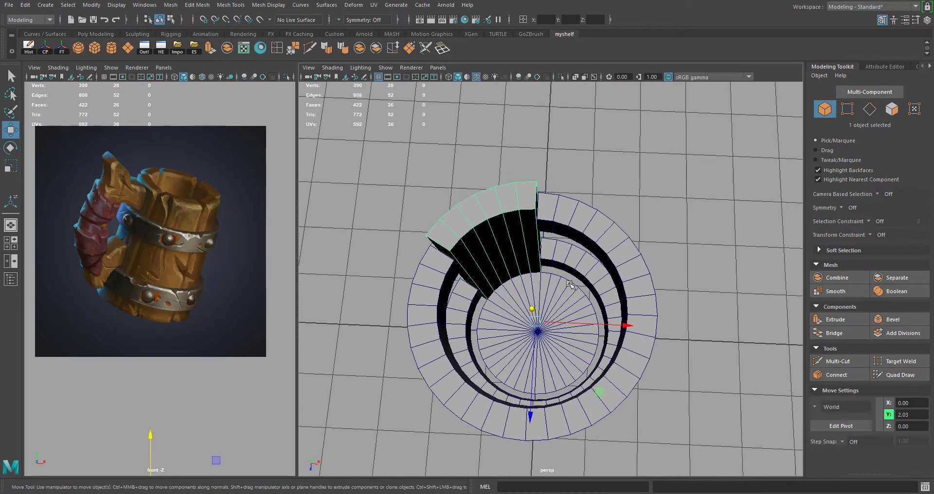
# Step: Complete the mug wall with Duplicate Special, making 5 instances of the wall piece rotated 60 degrees around Y
pyautogui.click(25, 5)
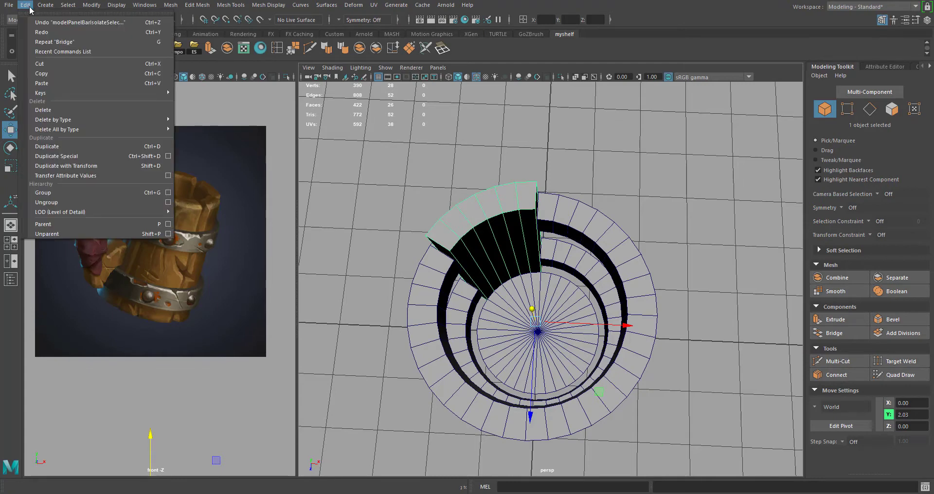
pyautogui.click(168, 156)
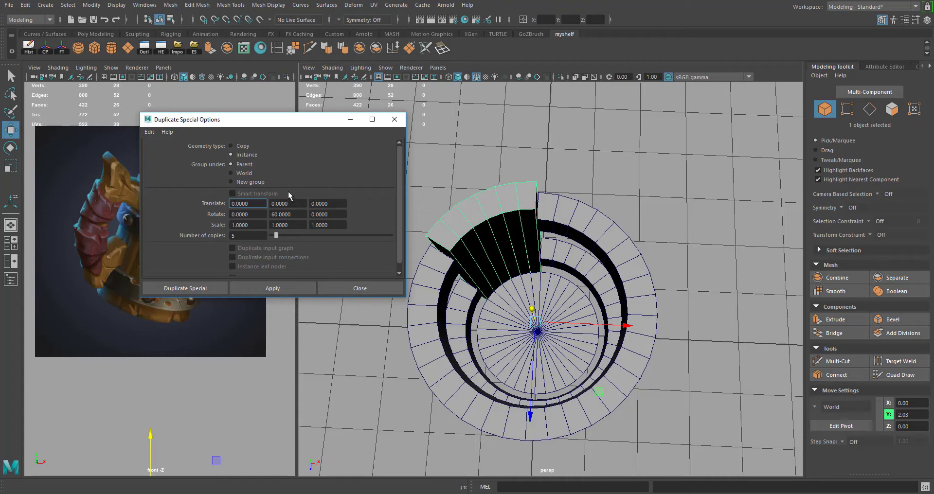
pyautogui.click(277, 214)
pyautogui.click(200, 284)
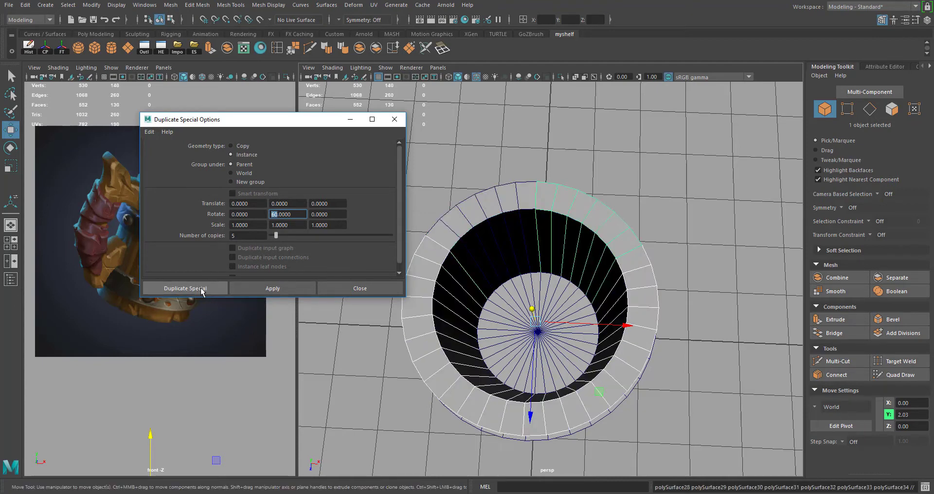
pyautogui.keyDown('alt'); pyautogui.moveTo(488, 276); pyautogui.dragTo(513, 220); pyautogui.keyUp('alt')
pyautogui.keyDown('alt'); pyautogui.moveTo(529, 189); pyautogui.dragTo(489, 220); pyautogui.keyUp('alt')
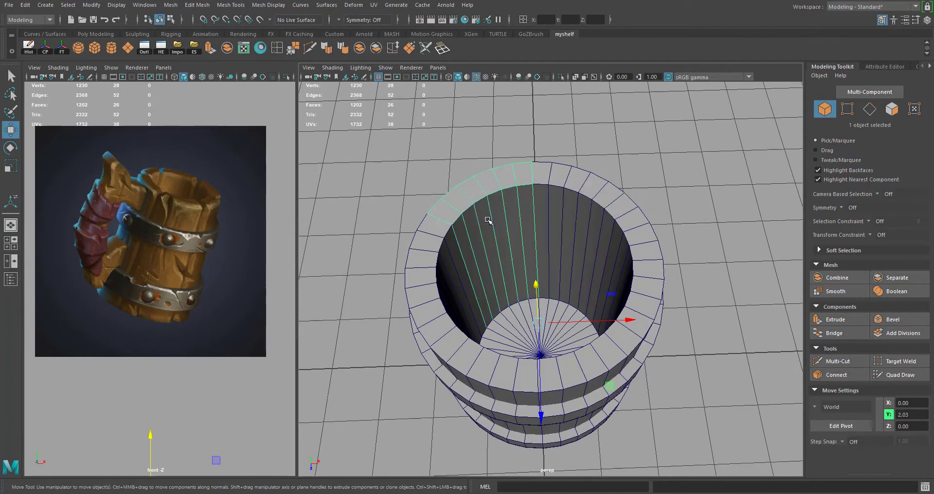
# Step: Try moving two outer top vertices of one wall piece outward to test how the instances follow
pyautogui.keyDown('shift'); pyautogui.click(436, 271); pyautogui.keyUp('shift')
pyautogui.keyDown('shift'); pyautogui.click(476, 359); pyautogui.keyUp('shift')
pyautogui.keyDown('shift'); pyautogui.click(586, 364); pyautogui.keyUp('shift')
pyautogui.keyDown('shift'); pyautogui.click(642, 269); pyautogui.keyUp('shift')
pyautogui.moveTo(484, 200); pyautogui.dragTo(440, 195, button='right')
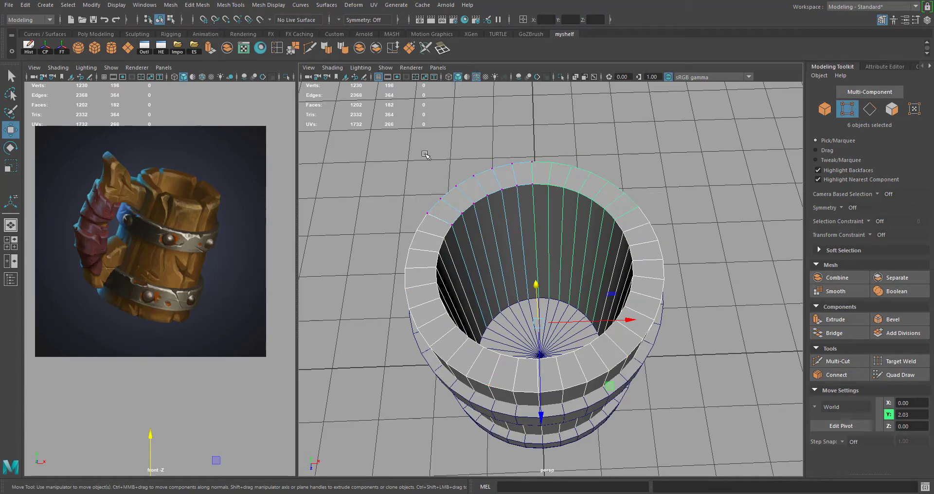
pyautogui.keyDown('alt'); pyautogui.moveTo(465, 178); pyautogui.dragTo(443, 141); pyautogui.keyUp('alt')
pyautogui.keyDown('alt'); pyautogui.moveTo(428, 143); pyautogui.dragTo(438, 163, button='middle'); pyautogui.keyUp('alt')
pyautogui.keyDown('alt'); pyautogui.moveTo(434, 164); pyautogui.dragTo(449, 166, button='right'); pyautogui.keyUp('alt')
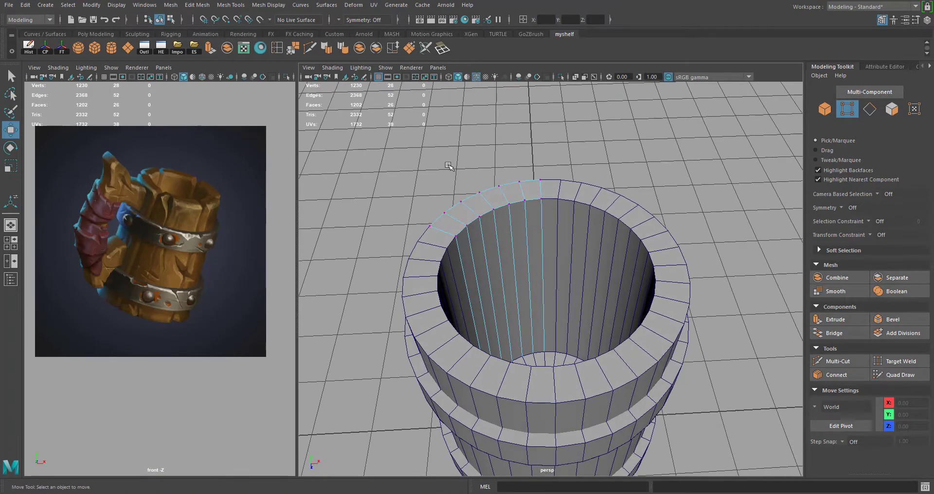
pyautogui.moveTo(483, 208); pyautogui.dragTo(483, 208)
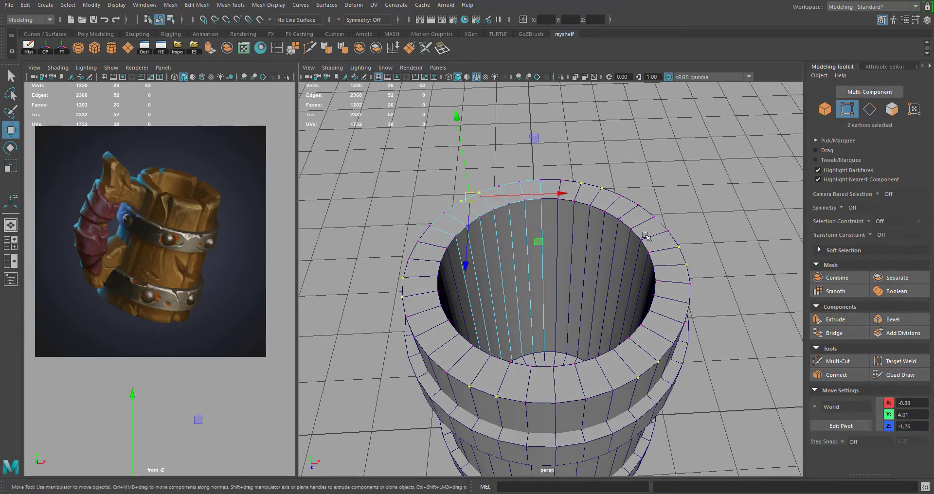
pyautogui.press('F8')
pyautogui.moveTo(469, 196); pyautogui.dragTo(441, 197, button='right')
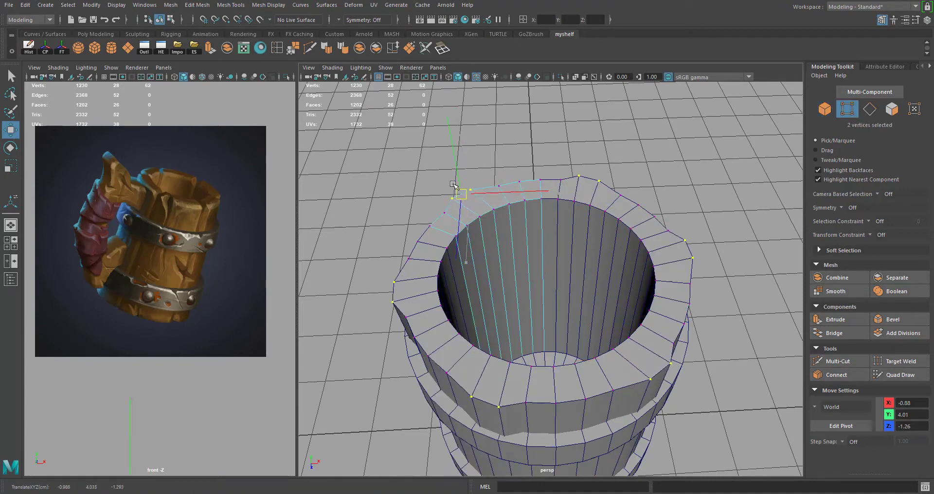
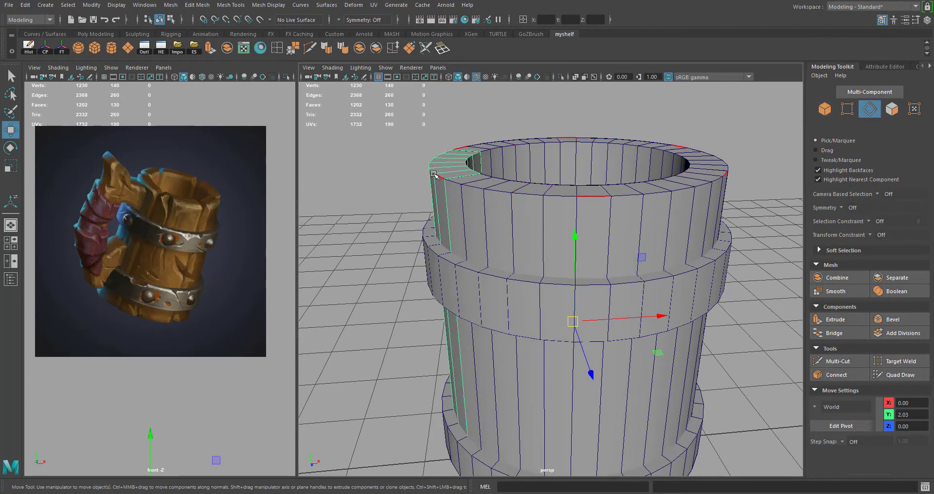
# Step: Select the outer top rim edges of the wall piece and lower them slightly to about Y 3.97
pyautogui.doubleClick(431, 170)
pyautogui.keyDown('alt'); pyautogui.moveTo(418, 186); pyautogui.dragTo(470, 204); pyautogui.keyUp('alt')
pyautogui.keyDown('alt'); pyautogui.moveTo(470, 204); pyautogui.dragTo(463, 221, button='middle'); pyautogui.keyUp('alt')
pyautogui.scroll(3, 457, 131)
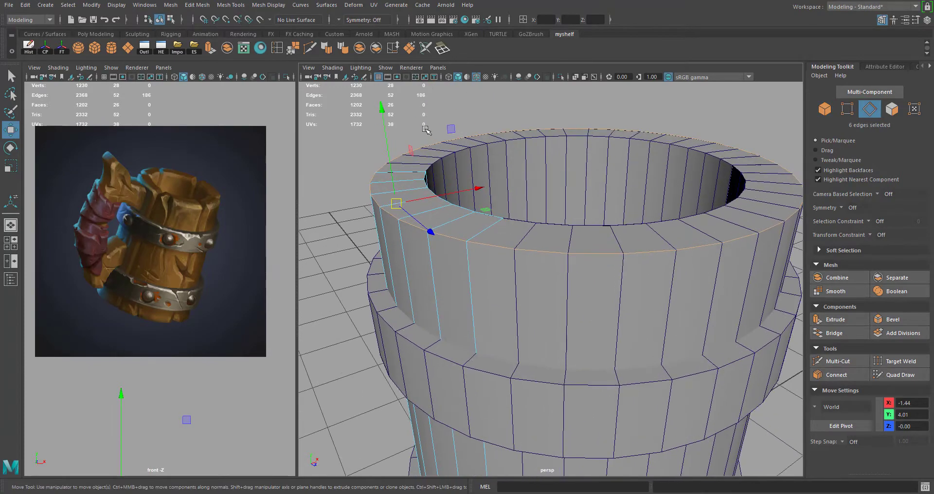
pyautogui.keyDown('alt'); pyautogui.moveTo(404, 134); pyautogui.dragTo(482, 171, button='middle'); pyautogui.keyUp('alt')
pyautogui.moveTo(464, 224); pyautogui.dragTo(461, 198, button='right')
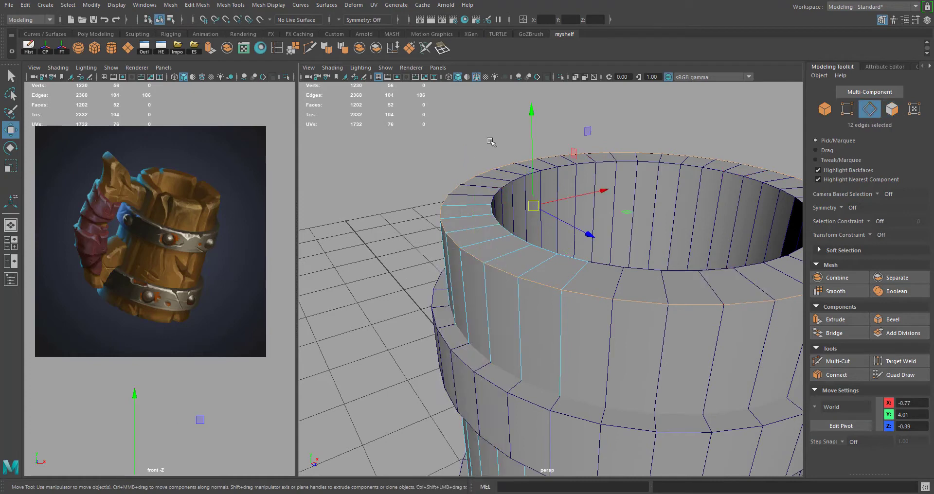
pyautogui.moveTo(532, 109); pyautogui.dragTo(535, 115)
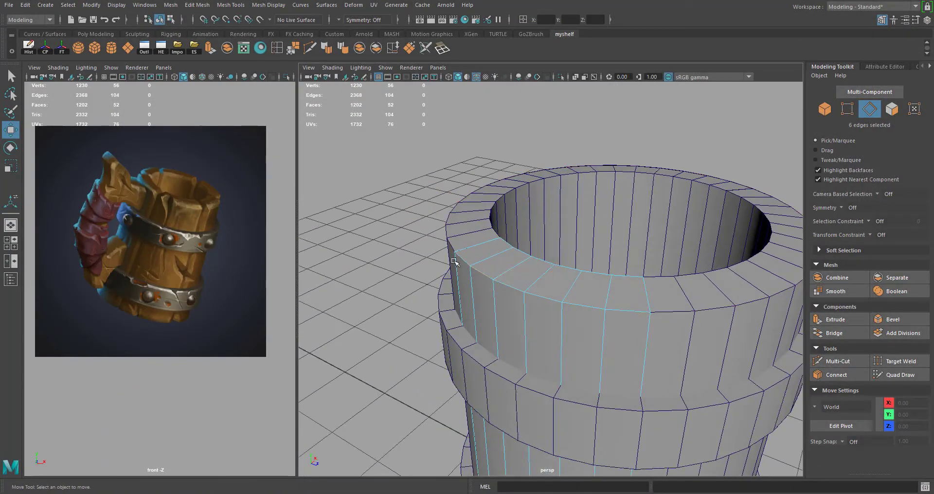
# Step: Bevel the outer top rim edges of the wall piece and adjust the bevel's Fraction
pyautogui.keyDown('alt'); pyautogui.moveTo(495, 264); pyautogui.dragTo(481, 261); pyautogui.keyUp('alt')
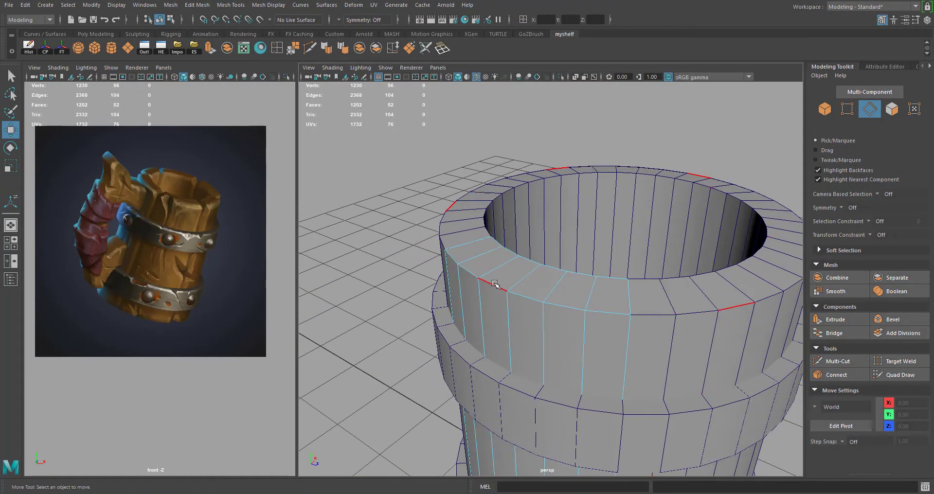
pyautogui.moveTo(489, 224); pyautogui.dragTo(495, 197, button='right')
pyautogui.keyDown('alt'); pyautogui.moveTo(497, 267); pyautogui.dragTo(436, 275); pyautogui.keyUp('alt')
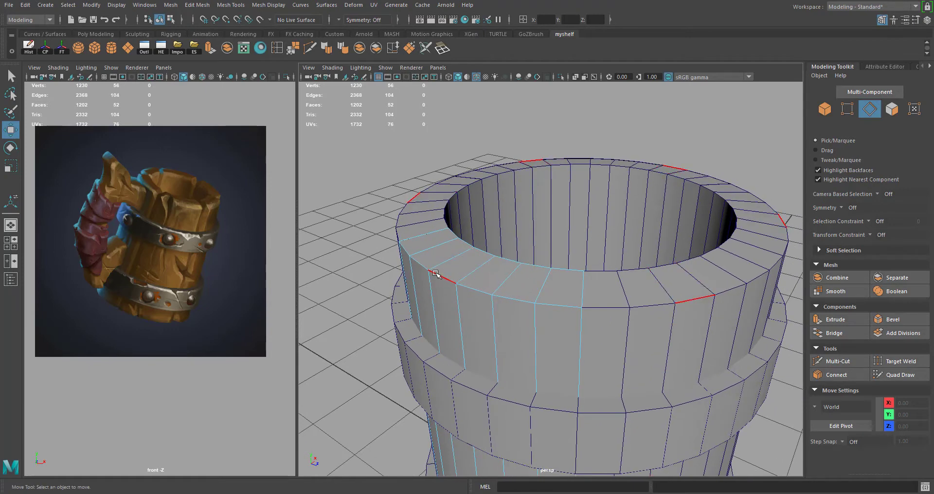
pyautogui.doubleClick(433, 272)
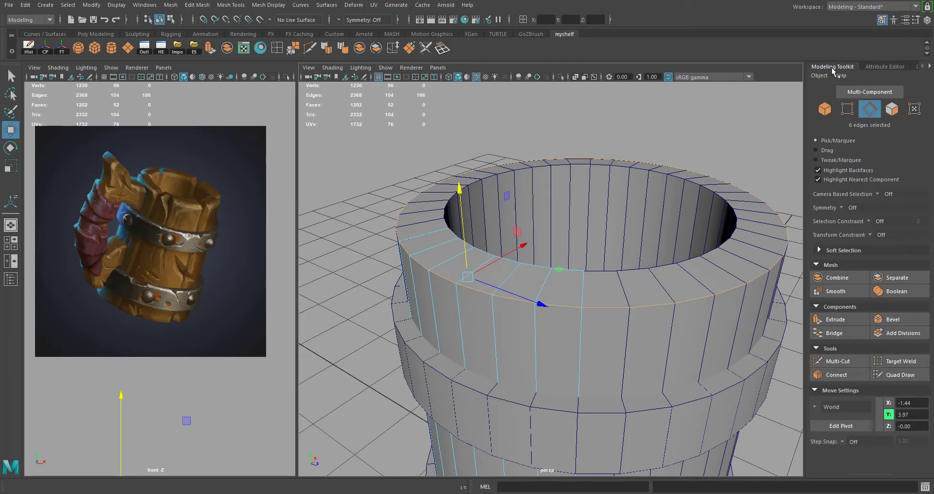
pyautogui.click(928, 20)
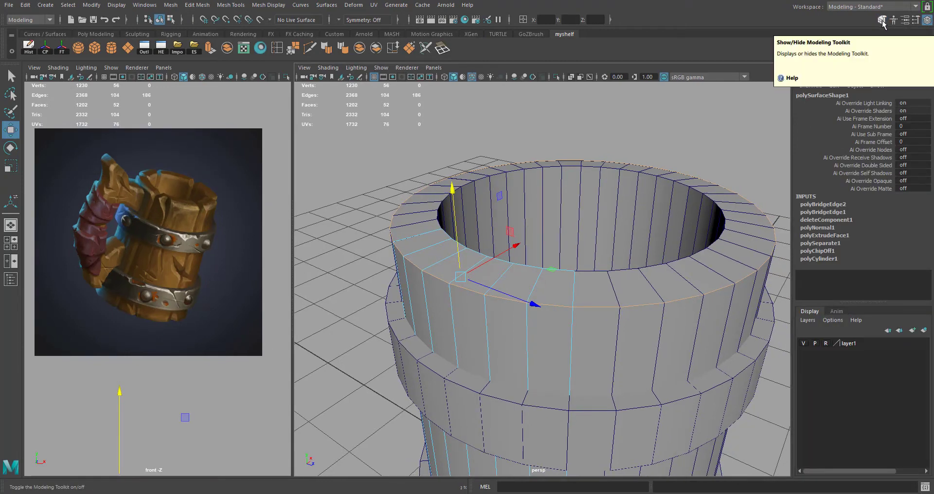
pyautogui.click(882, 21)
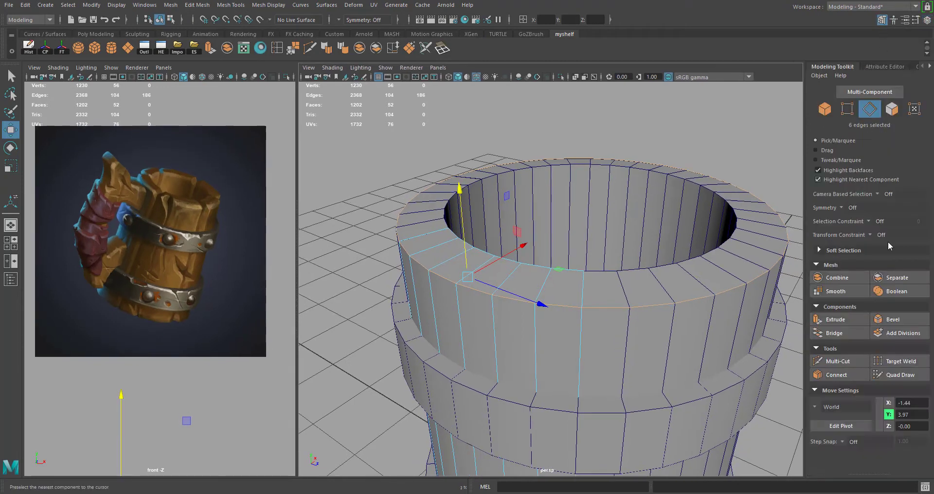
pyautogui.click(890, 319)
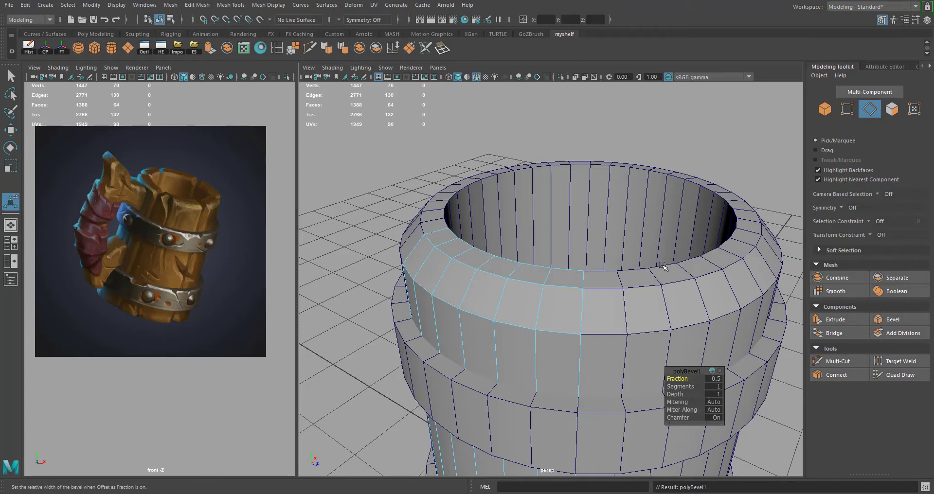
pyautogui.moveTo(662, 266); pyautogui.dragTo(660, 263, button='middle')
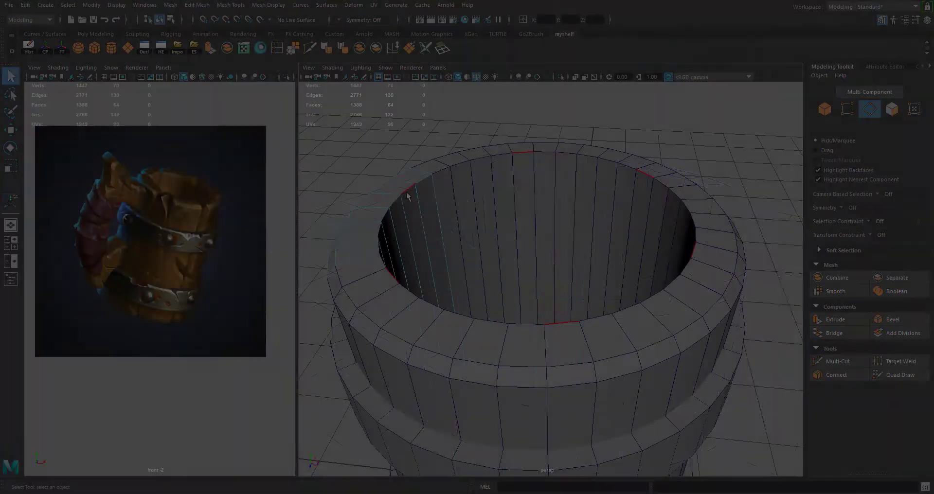
# Step: Bevel the inner top rim edges of the wall piece with a Fraction of 0.2
pyautogui.keyDown('alt'); pyautogui.moveTo(535, 244); pyautogui.dragTo(478, 207); pyautogui.keyUp('alt')
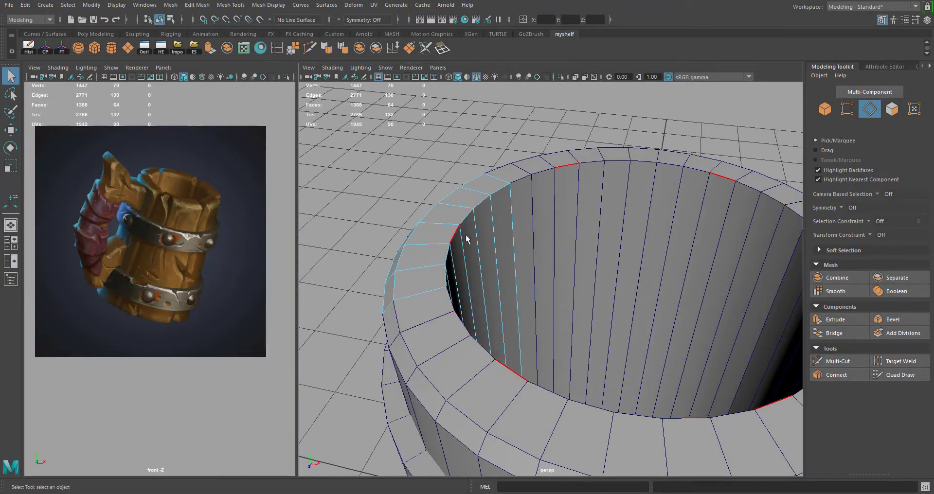
pyautogui.doubleClick(482, 206)
pyautogui.keyDown('alt'); pyautogui.moveTo(520, 233); pyautogui.dragTo(501, 219); pyautogui.keyUp('alt')
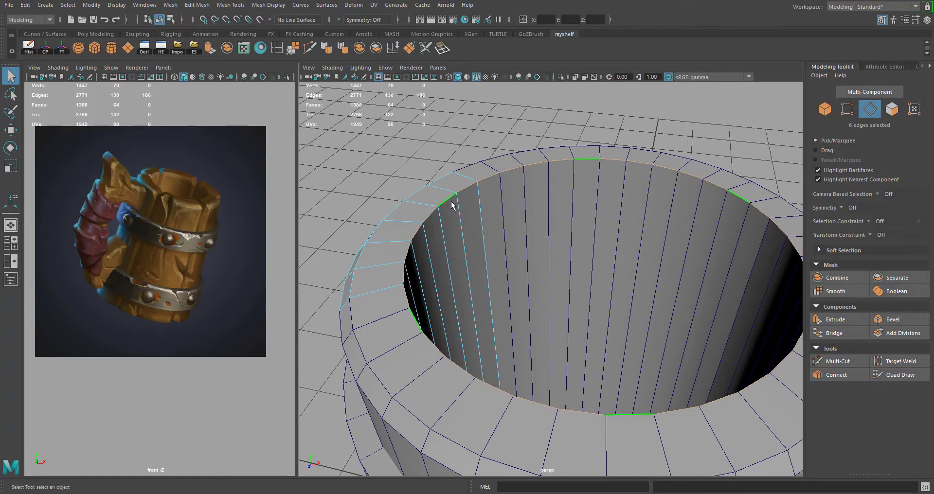
pyautogui.click(897, 321)
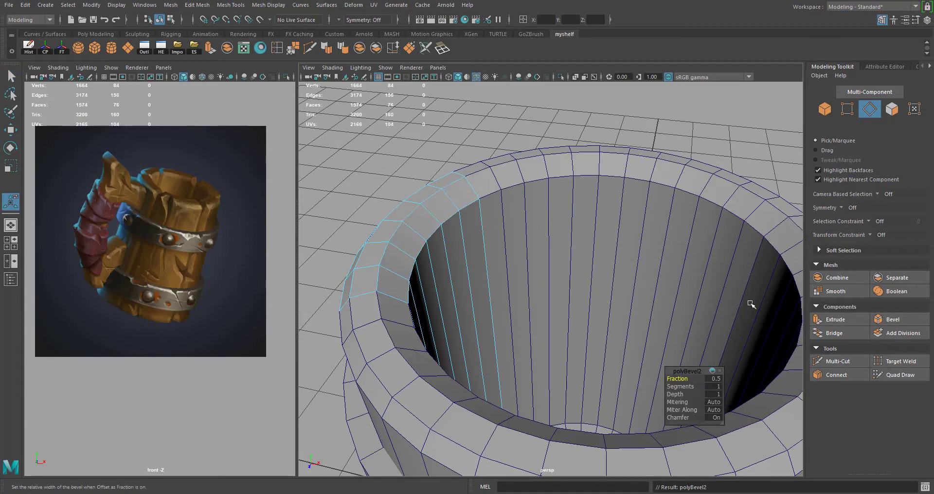
pyautogui.click(720, 379)
pyautogui.write('.2')
pyautogui.press('Return')
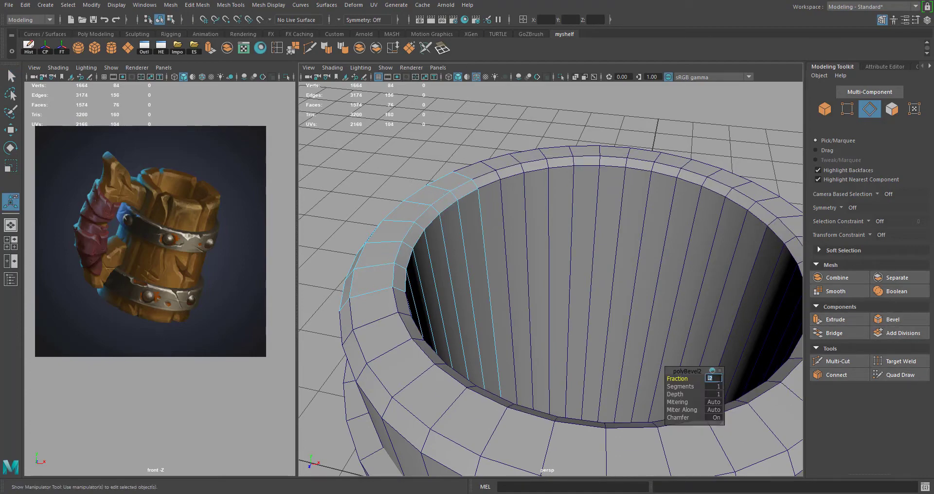
# Step: Select the outer bottom rim edges of the wall piece on the underside of the mug
pyautogui.keyDown('alt'); pyautogui.moveTo(500, 382); pyautogui.dragTo(475, 273, button='right'); pyautogui.keyUp('alt')
pyautogui.keyDown('alt'); pyautogui.moveTo(476, 273); pyautogui.dragTo(536, 217); pyautogui.keyUp('alt')
pyautogui.click(474, 203)
pyautogui.keyDown('alt'); pyautogui.moveTo(477, 217); pyautogui.dragTo(467, 233, button='middle'); pyautogui.keyUp('alt')
pyautogui.keyDown('alt'); pyautogui.moveTo(468, 232); pyautogui.dragTo(456, 196, button='right'); pyautogui.keyUp('alt')
pyautogui.keyDown('alt'); pyautogui.moveTo(462, 216); pyautogui.dragTo(502, 216); pyautogui.keyUp('alt')
pyautogui.moveTo(513, 198); pyautogui.dragTo(518, 164, button='right')
pyautogui.rightClick(517, 192)
pyautogui.doubleClick(514, 190)
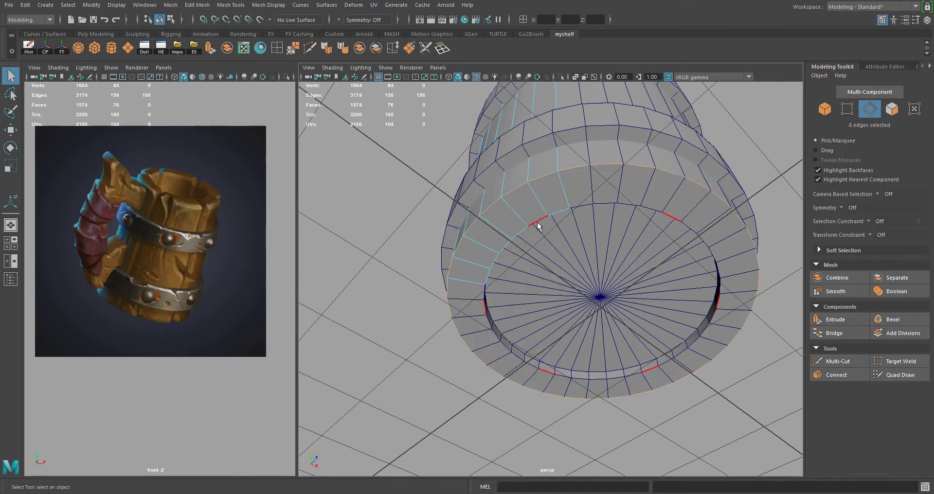
# Step: Add the inner bottom rim edges to the selection and bevel both edge runs with a Fraction of 0.2
pyautogui.keyDown('alt'); pyautogui.moveTo(559, 217); pyautogui.dragTo(441, 274); pyautogui.keyUp('alt')
pyautogui.keyDown('alt'); pyautogui.moveTo(441, 273); pyautogui.dragTo(488, 280, button='middle'); pyautogui.keyUp('alt')
pyautogui.keyDown('alt'); pyautogui.moveTo(489, 280); pyautogui.dragTo(448, 287, button='right'); pyautogui.keyUp('alt')
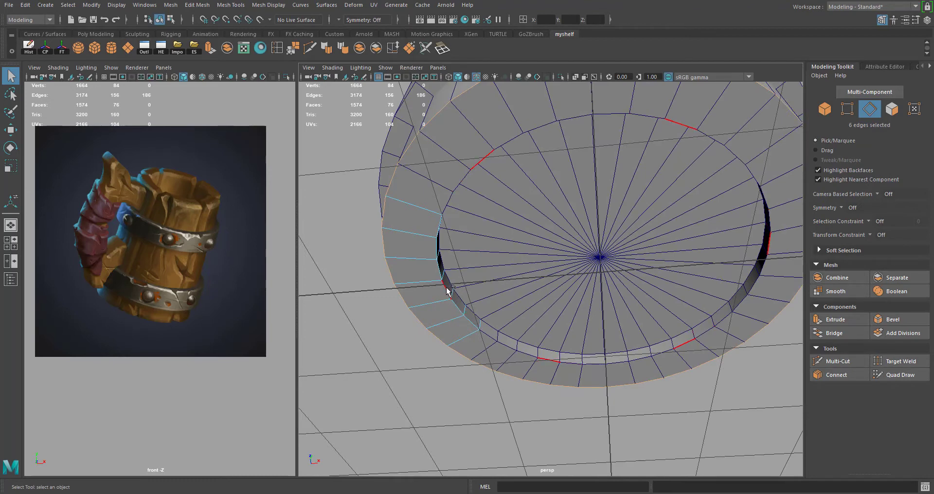
pyautogui.keyDown('shift'); pyautogui.doubleClick(447, 291); pyautogui.keyUp('shift')
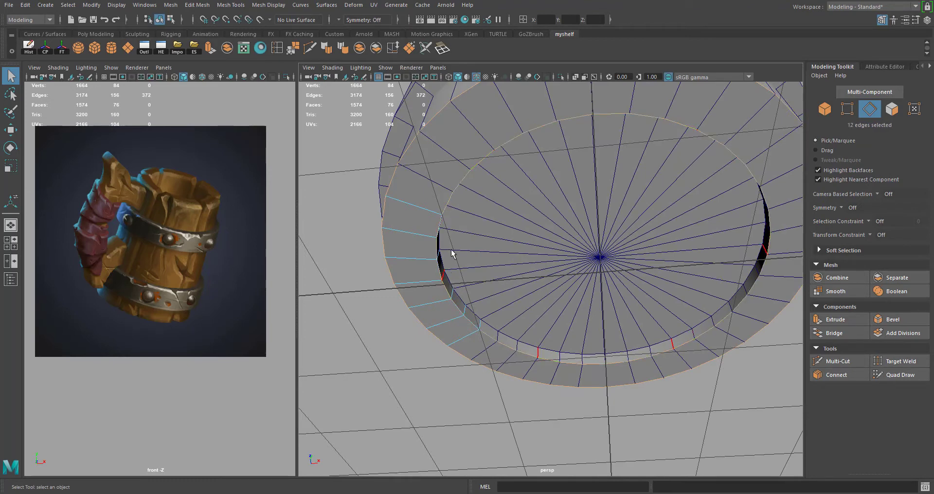
pyautogui.keyDown('alt'); pyautogui.moveTo(452, 253); pyautogui.dragTo(477, 233); pyautogui.keyUp('alt')
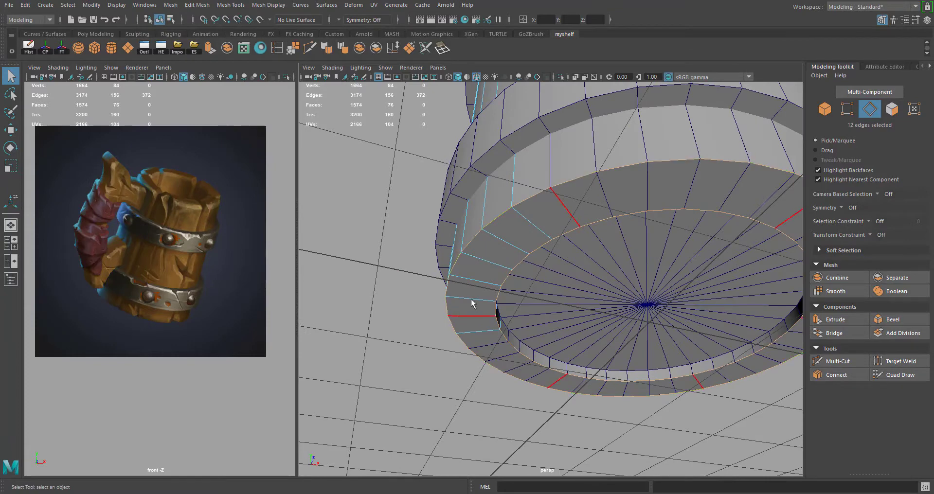
pyautogui.click(899, 322)
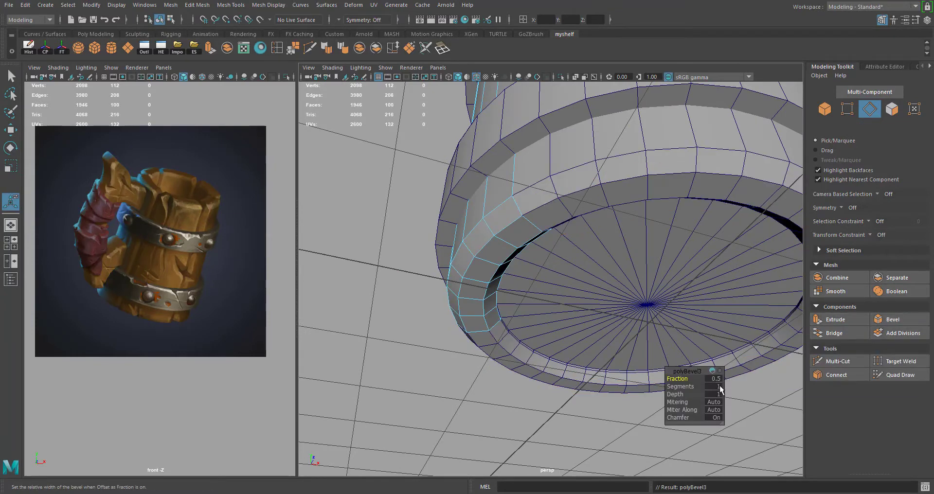
pyautogui.click(720, 380)
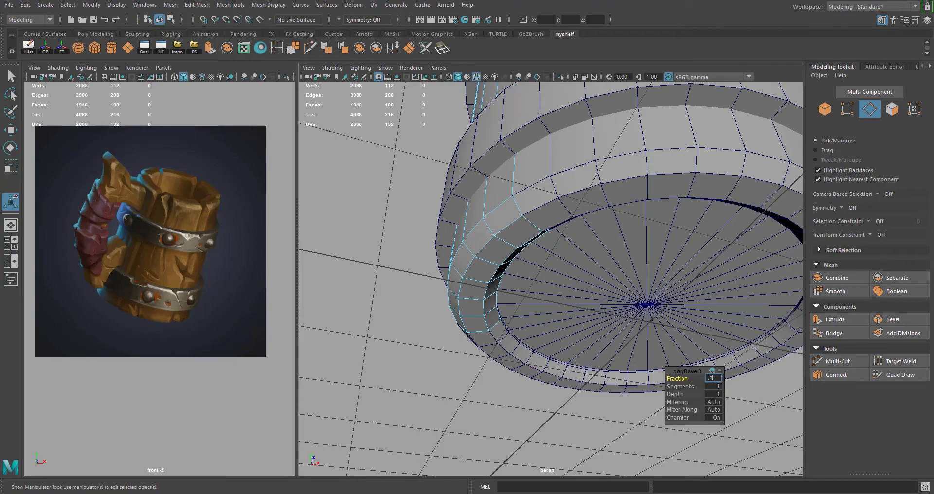
pyautogui.write('.2')
pyautogui.press('Return')
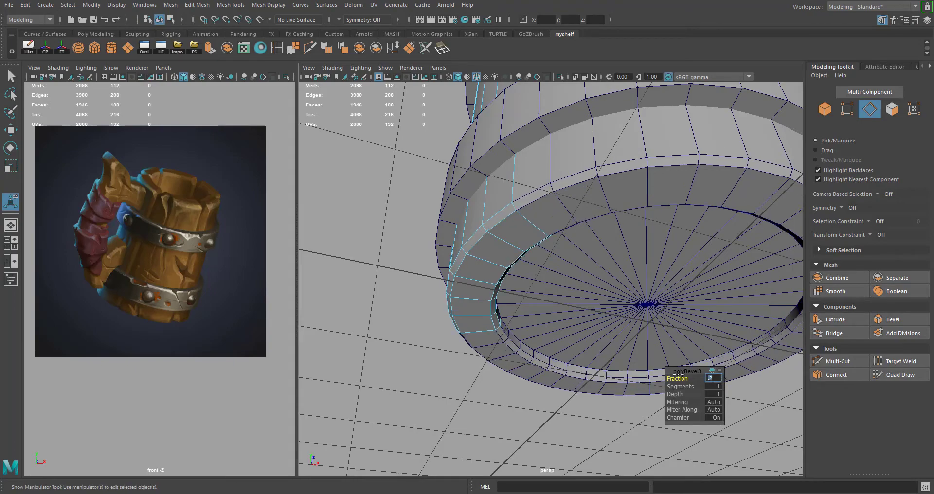
# Step: Widen the bottom rim bevel slightly by raising its Fraction, and check it from the side and below
pyautogui.keyDown('alt'); pyautogui.moveTo(679, 373); pyautogui.dragTo(700, 422); pyautogui.keyUp('alt')
pyautogui.keyDown('alt'); pyautogui.moveTo(703, 384); pyautogui.dragTo(568, 310); pyautogui.keyUp('alt')
pyautogui.keyDown('alt'); pyautogui.moveTo(567, 310); pyautogui.dragTo(582, 321, button='right'); pyautogui.keyUp('alt')
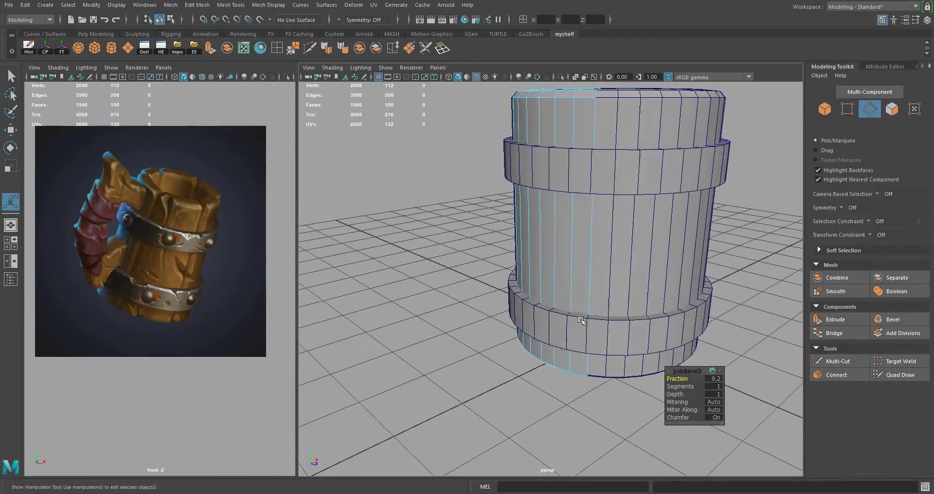
pyautogui.keyDown('alt'); pyautogui.moveTo(584, 240); pyautogui.dragTo(553, 278, button='middle'); pyautogui.keyUp('alt')
pyautogui.keyDown('alt'); pyautogui.moveTo(553, 277); pyautogui.dragTo(567, 229, button='right'); pyautogui.keyUp('alt')
pyautogui.keyDown('alt'); pyautogui.moveTo(567, 229); pyautogui.dragTo(703, 373); pyautogui.keyUp('alt')
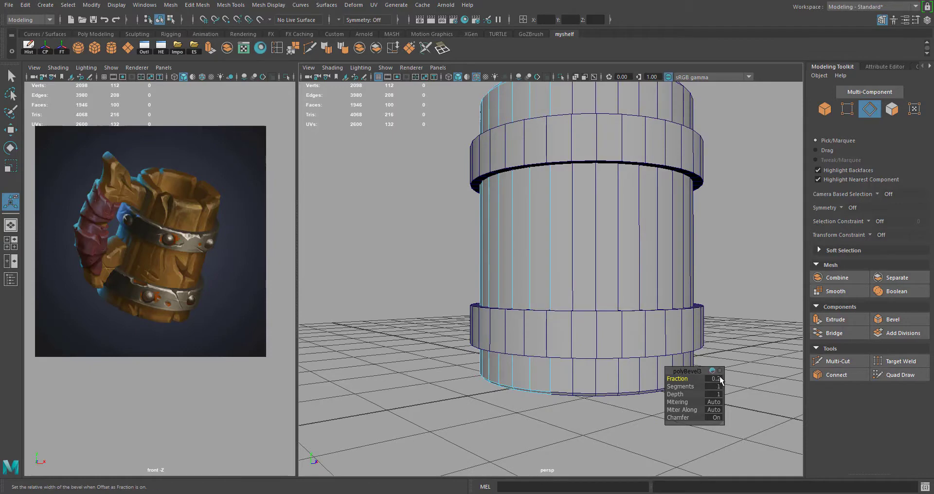
pyautogui.write('3')
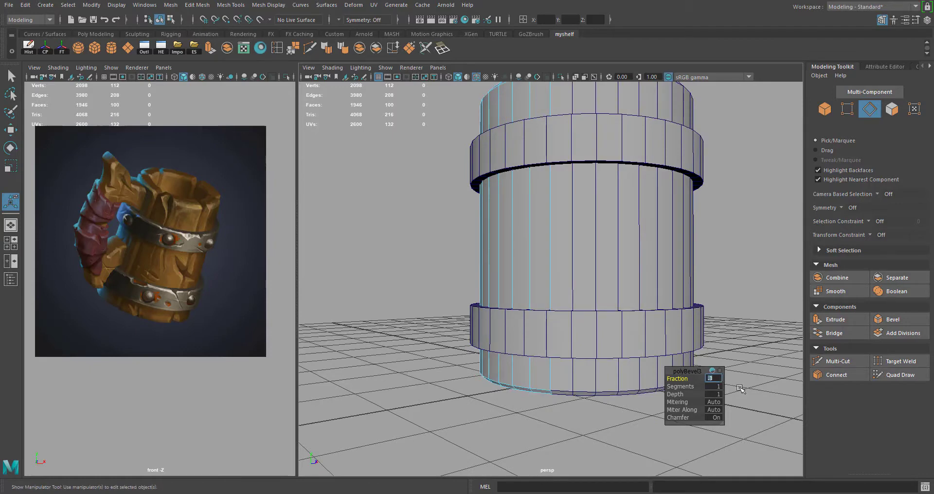
pyautogui.press('Return')
pyautogui.keyDown('alt'); pyautogui.moveTo(569, 370); pyautogui.dragTo(560, 352); pyautogui.keyUp('alt')
pyautogui.click(440, 383)
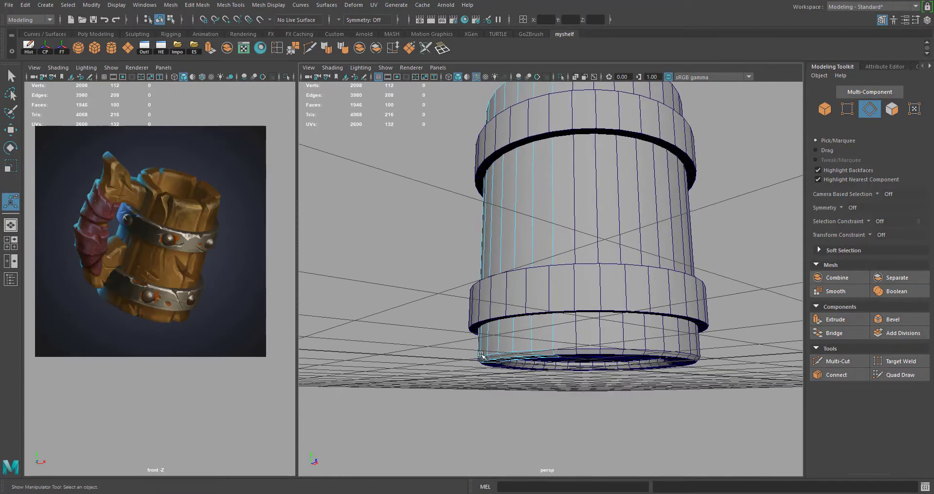
# Step: Isolate a single wall piece and switch it to edge selection
pyautogui.moveTo(534, 224); pyautogui.dragTo(582, 209, button='right')
pyautogui.click(681, 224)
pyautogui.keyDown('alt'); pyautogui.moveTo(732, 229); pyautogui.dragTo(634, 214, button='right'); pyautogui.keyUp('alt')
pyautogui.keyDown('alt'); pyautogui.moveTo(634, 215); pyautogui.dragTo(540, 273); pyautogui.keyUp('alt')
pyautogui.keyDown('alt'); pyautogui.moveTo(540, 273); pyautogui.dragTo(554, 240, button='right'); pyautogui.keyUp('alt')
pyautogui.keyDown('alt'); pyautogui.moveTo(565, 238); pyautogui.dragTo(489, 221); pyautogui.keyUp('alt')
pyautogui.click(560, 78)
pyautogui.moveTo(461, 192); pyautogui.dragTo(462, 185, button='right')
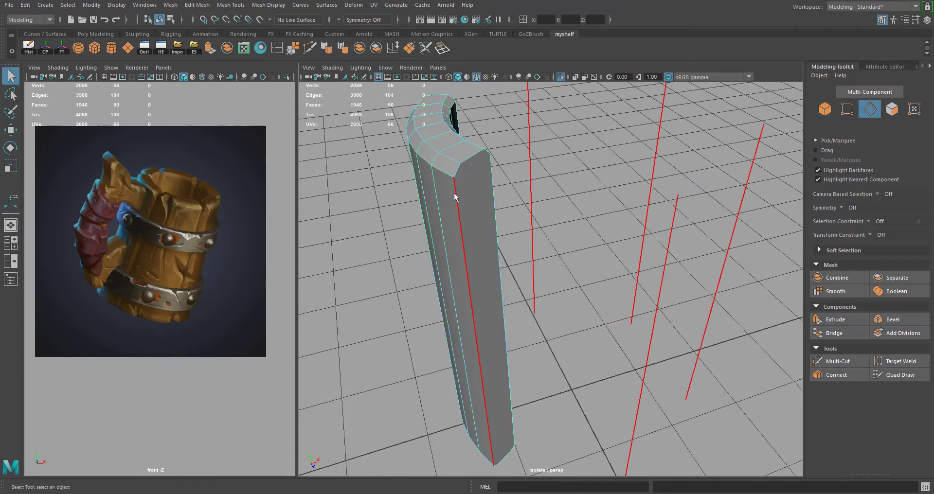
# Step: Select the vertical and corner edges bordering one narrow end face of the isolated wall piece, at both its upper and lower rims
pyautogui.click(455, 195)
pyautogui.keyDown('shift'); pyautogui.click(491, 169); pyautogui.keyUp('shift')
pyautogui.moveTo(549, 233)
pyautogui.keyDown('alt'); pyautogui.mouseDown()
pyautogui.moveTo(516, 228)
pyautogui.moveTo(540, 224)
pyautogui.mouseUp(); pyautogui.keyUp('alt')
pyautogui.keyDown('shift'); pyautogui.click(471, 188); pyautogui.keyUp('shift')
pyautogui.keyDown('shift'); pyautogui.click(481, 174); pyautogui.keyUp('shift')
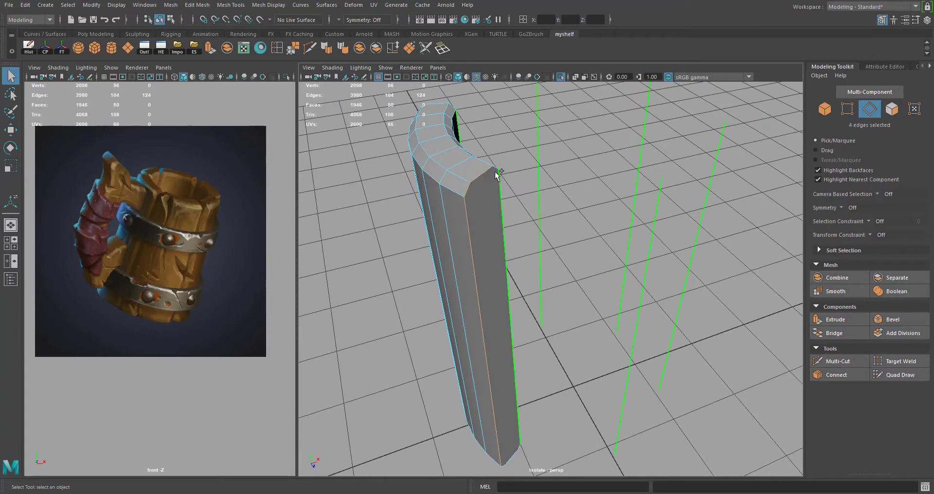
pyautogui.keyDown('shift'); pyautogui.click(497, 169); pyautogui.keyUp('shift')
pyautogui.keyDown('alt'); pyautogui.moveTo(532, 277); pyautogui.dragTo(536, 214); pyautogui.keyUp('alt')
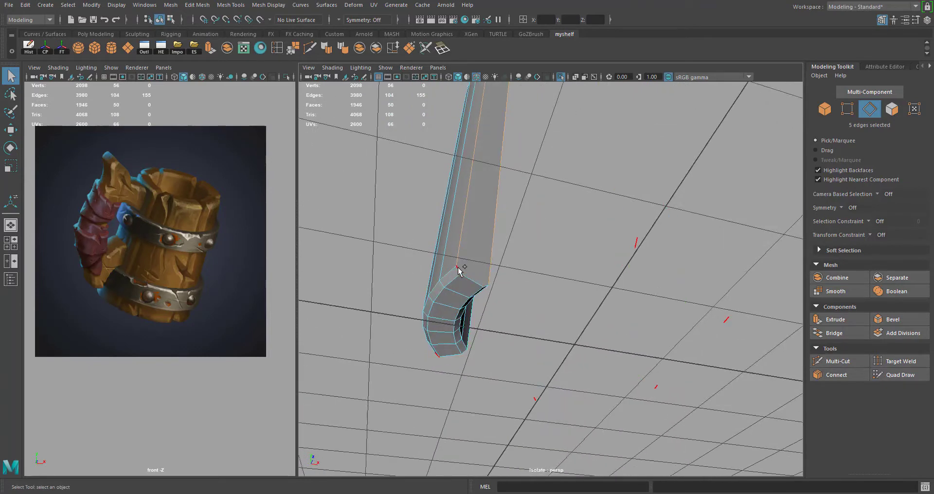
pyautogui.keyDown('alt'); pyautogui.moveTo(589, 263); pyautogui.dragTo(699, 325); pyautogui.keyUp('alt')
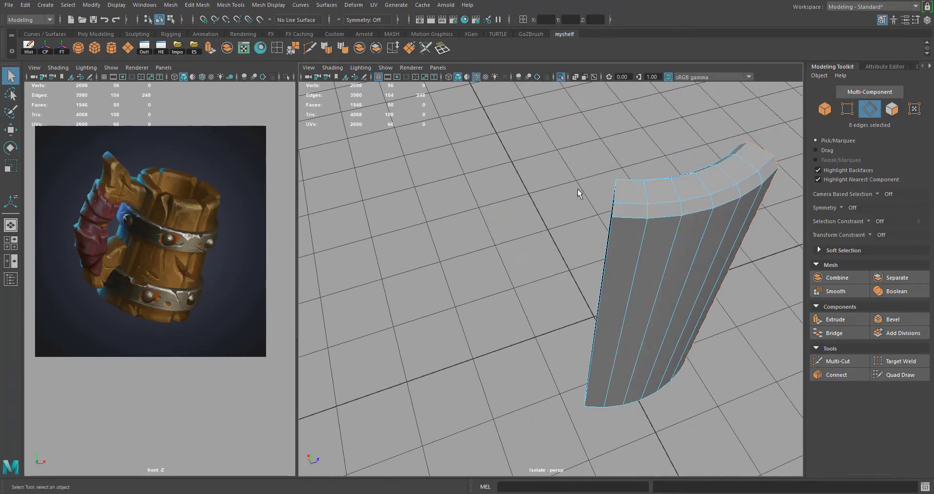
# Step: Add the matching border edges of the opposite end face and remove the stray edges from the selection
pyautogui.keyDown('shift'); pyautogui.moveTo(623, 252); pyautogui.dragTo(621, 219); pyautogui.keyUp('shift')
pyautogui.keyDown('shift'); pyautogui.moveTo(545, 342); pyautogui.dragTo(567, 393); pyautogui.keyUp('shift')
pyautogui.keyDown('alt'); pyautogui.moveTo(611, 425); pyautogui.dragTo(610, 359); pyautogui.keyUp('alt')
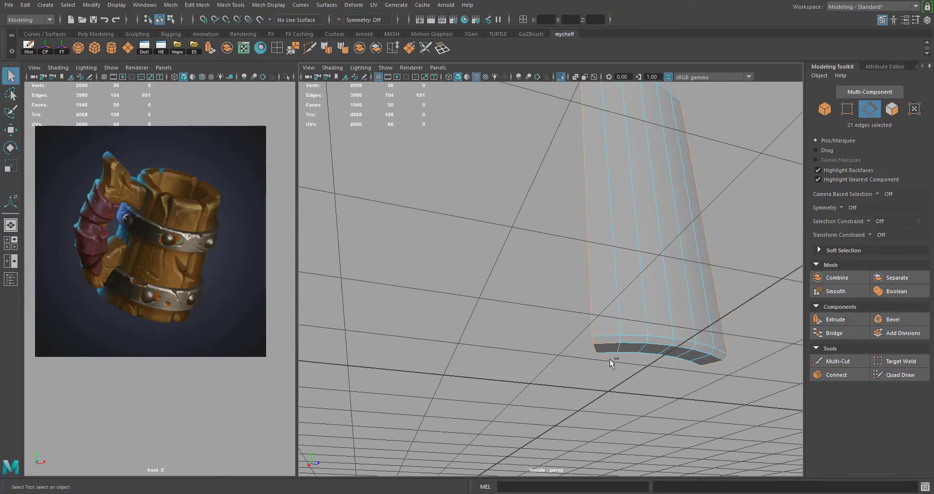
pyautogui.keyDown('alt'); pyautogui.moveTo(621, 324); pyautogui.dragTo(655, 261); pyautogui.keyUp('alt')
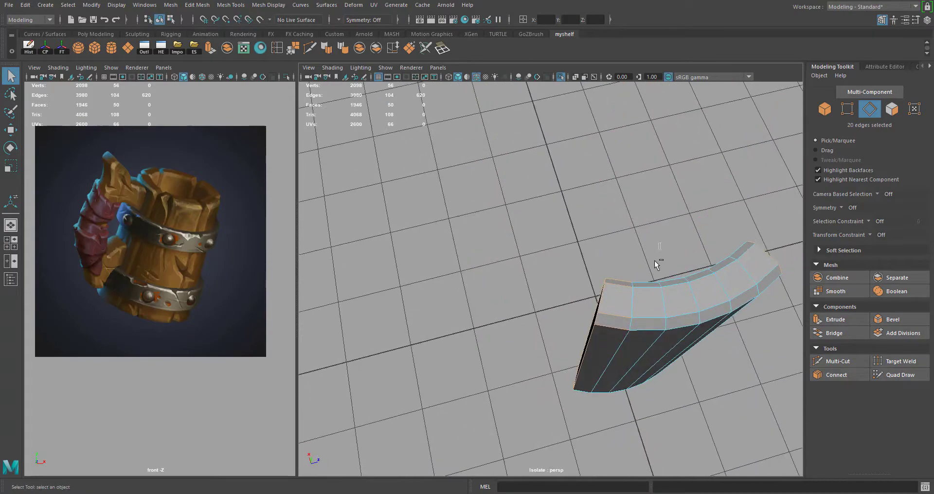
pyautogui.keyDown('ctrl'); pyautogui.moveTo(626, 349); pyautogui.dragTo(626, 349); pyautogui.keyUp('ctrl')
pyautogui.keyDown('alt'); pyautogui.moveTo(626, 349); pyautogui.dragTo(604, 264); pyautogui.keyUp('alt')
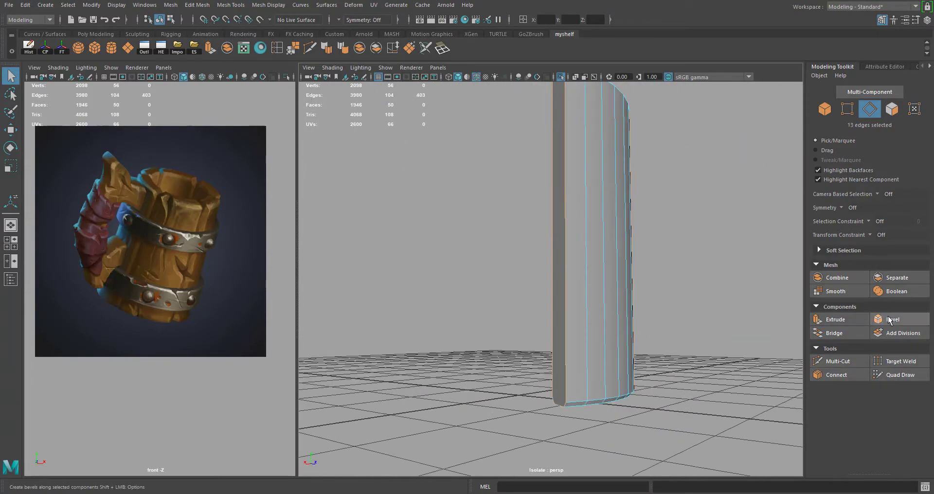
# Step: Bevel the selected end-face edges with a Fraction of 0.5 and reselect the wall piece as an object
pyautogui.click(893, 320)
pyautogui.keyDown('alt'); pyautogui.moveTo(626, 344); pyautogui.dragTo(563, 167); pyautogui.keyUp('alt')
pyautogui.press('q')
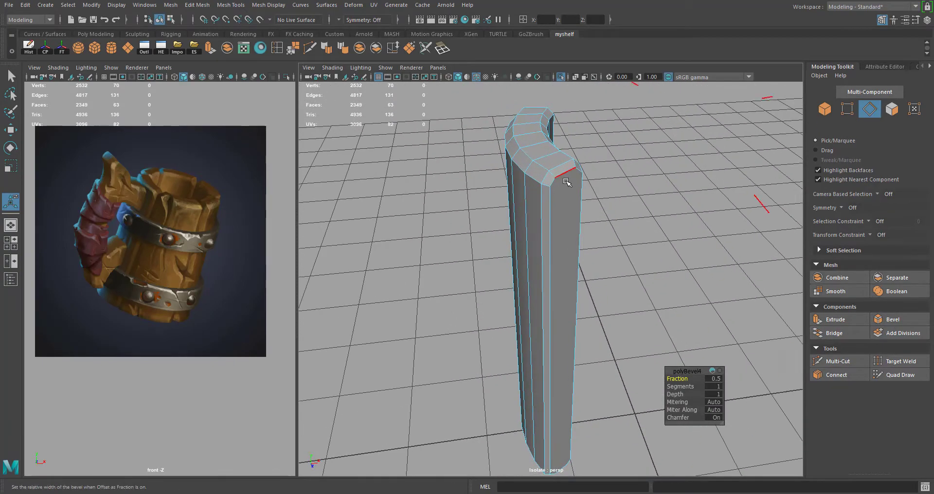
pyautogui.press('F8')
pyautogui.click(614, 165)
pyautogui.click(547, 196)
pyautogui.keyDown('alt'); pyautogui.moveTo(547, 196); pyautogui.dragTo(566, 245); pyautogui.keyUp('alt')
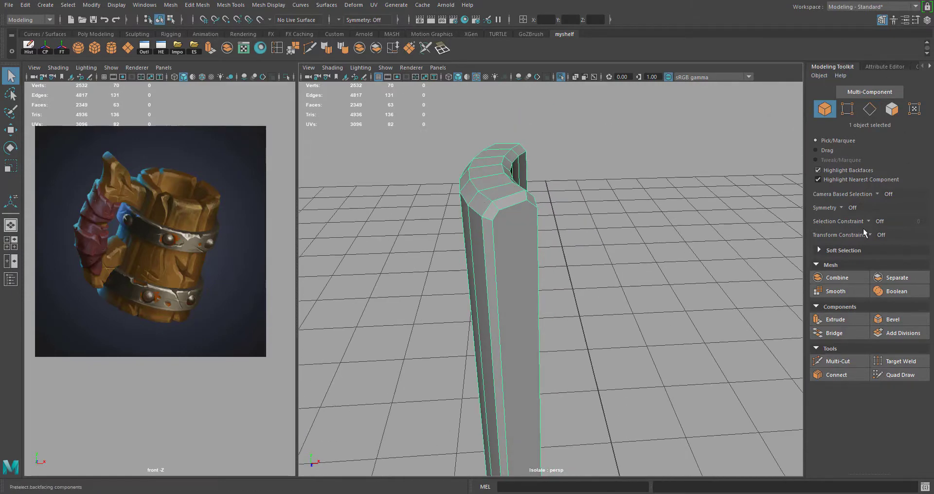
# Step: Cut connecting edges with Multi-Cut between the beveled corners at the upper and lower rims of the first end face
pyautogui.click(834, 363)
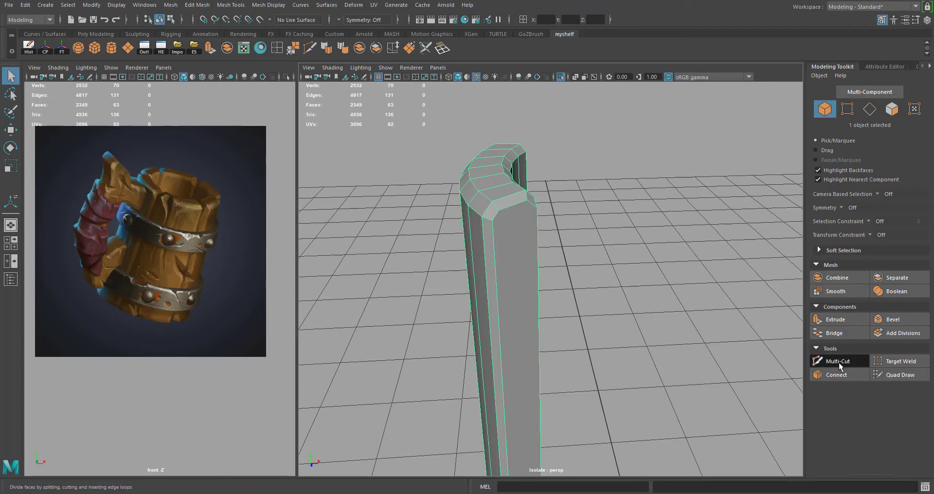
pyautogui.click(493, 220)
pyautogui.click(537, 207)
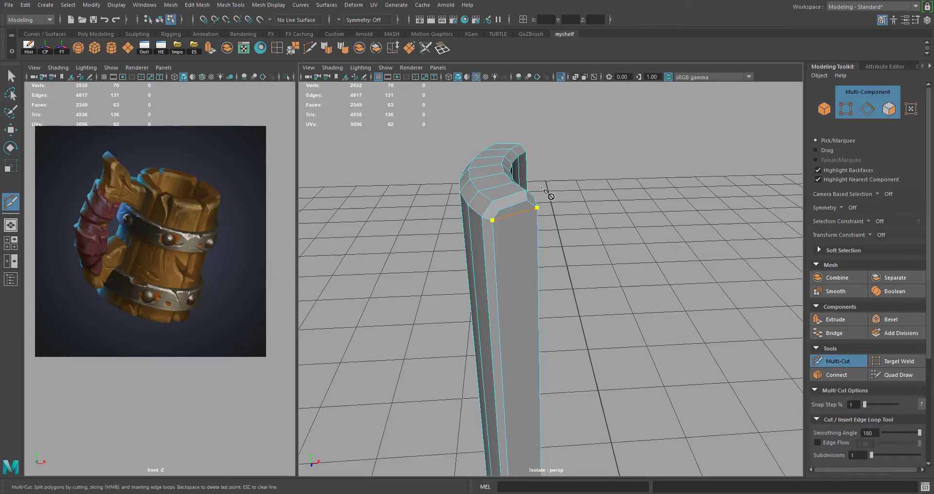
pyautogui.keyDown('alt'); pyautogui.moveTo(584, 337); pyautogui.dragTo(587, 238); pyautogui.keyUp('alt')
pyautogui.scroll(2, 491, 302)
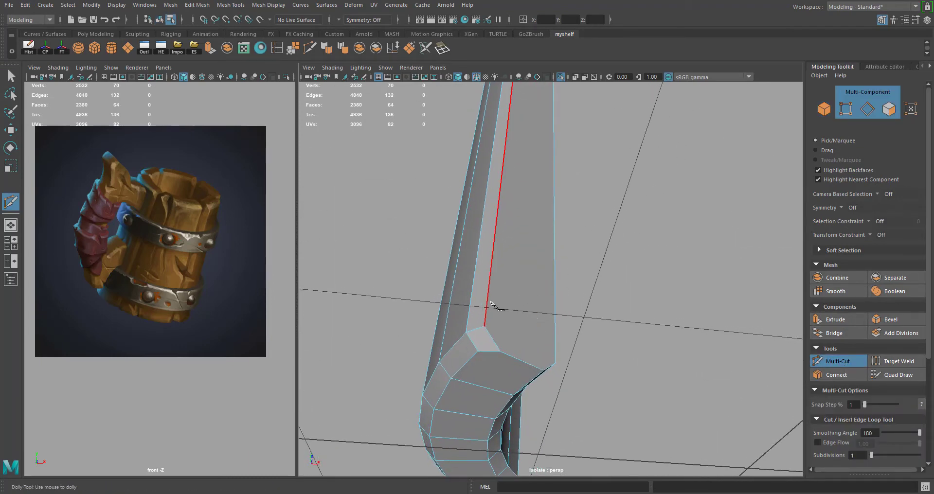
pyautogui.click(485, 327)
pyautogui.keyDown('alt'); pyautogui.moveTo(506, 335); pyautogui.dragTo(438, 351); pyautogui.keyUp('alt')
pyautogui.click(421, 355)
pyautogui.rightClick(421, 358)
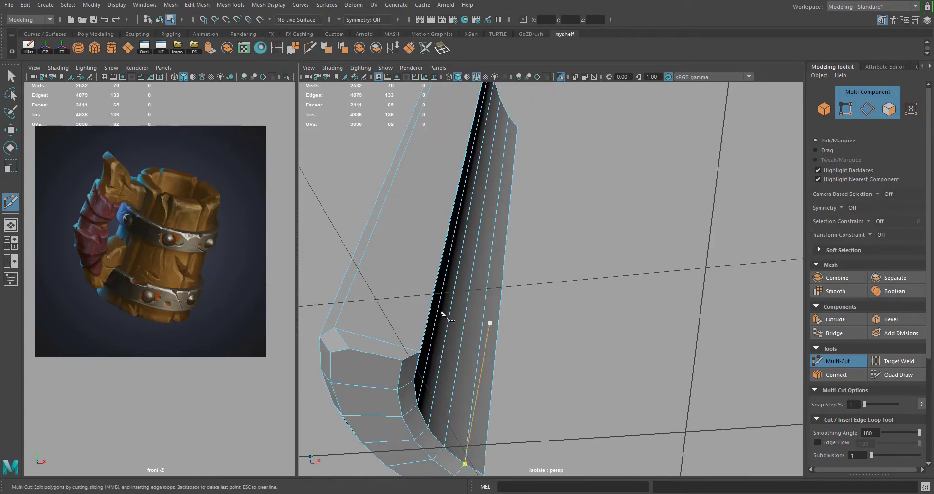
# Step: Cut the same corner-to-corner edges on the opposite end face, at its lower and upper rims, and return to object mode
pyautogui.keyDown('alt'); pyautogui.moveTo(490, 323); pyautogui.dragTo(650, 280); pyautogui.keyUp('alt')
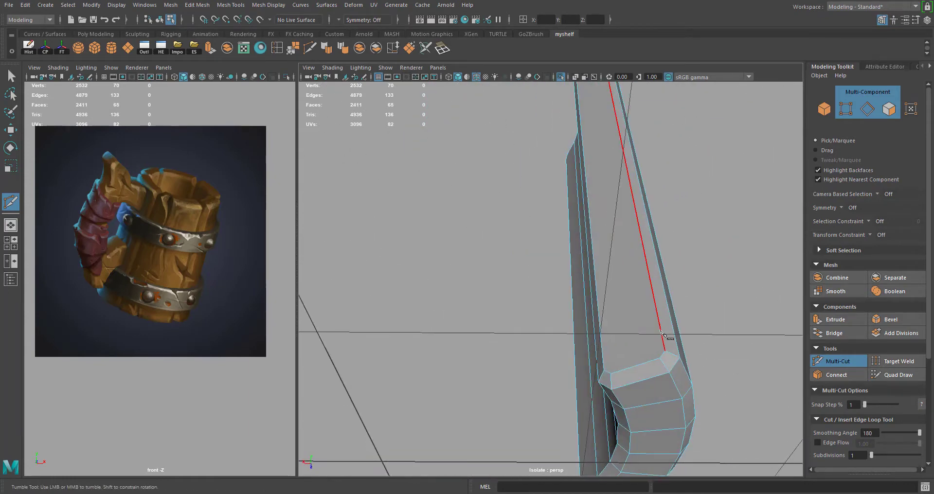
pyautogui.click(665, 351)
pyautogui.click(604, 370)
pyautogui.press('Return')
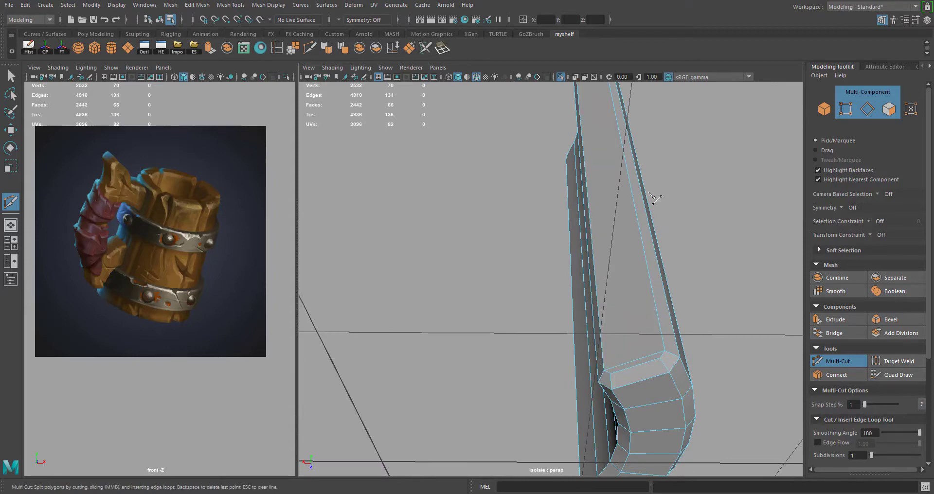
pyautogui.keyDown('alt'); pyautogui.moveTo(652, 200); pyautogui.dragTo(649, 276); pyautogui.keyUp('alt')
pyautogui.keyDown('alt'); pyautogui.moveTo(635, 190); pyautogui.dragTo(632, 284, button='middle'); pyautogui.keyUp('alt')
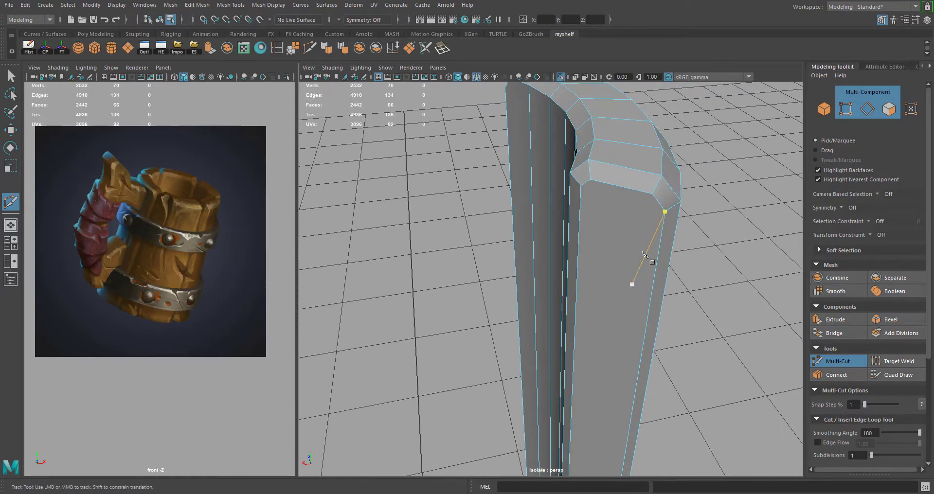
pyautogui.click(665, 211)
pyautogui.click(581, 186)
pyautogui.press('Return')
pyautogui.press('w')
pyautogui.moveTo(615, 177); pyautogui.dragTo(634, 165, button='right')
pyautogui.click(635, 167)
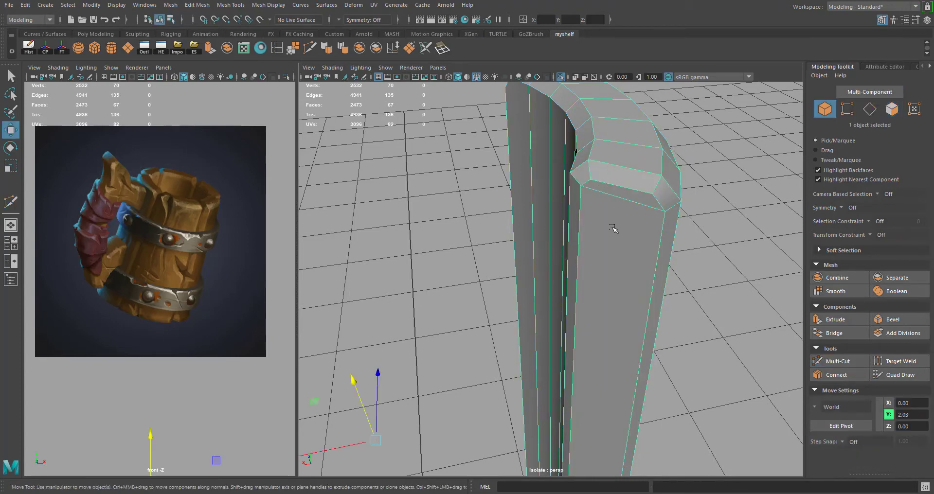
# Step: Inspect the finished wall piece, deselect it, and turn off isolation to check the whole mug
pyautogui.keyDown('alt'); pyautogui.moveTo(694, 356); pyautogui.dragTo(585, 202); pyautogui.keyUp('alt')
pyautogui.keyDown('alt'); pyautogui.moveTo(564, 237); pyautogui.dragTo(526, 159); pyautogui.keyUp('alt')
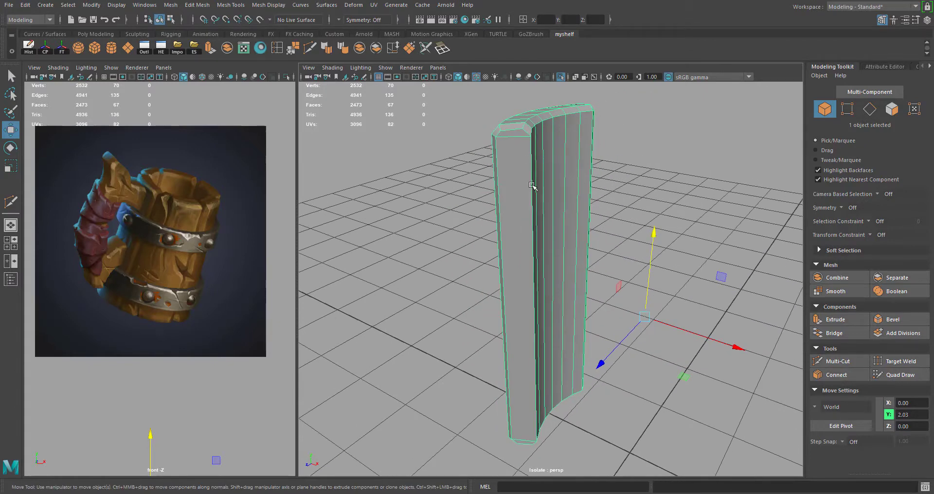
pyautogui.click(602, 363)
pyautogui.click(633, 121)
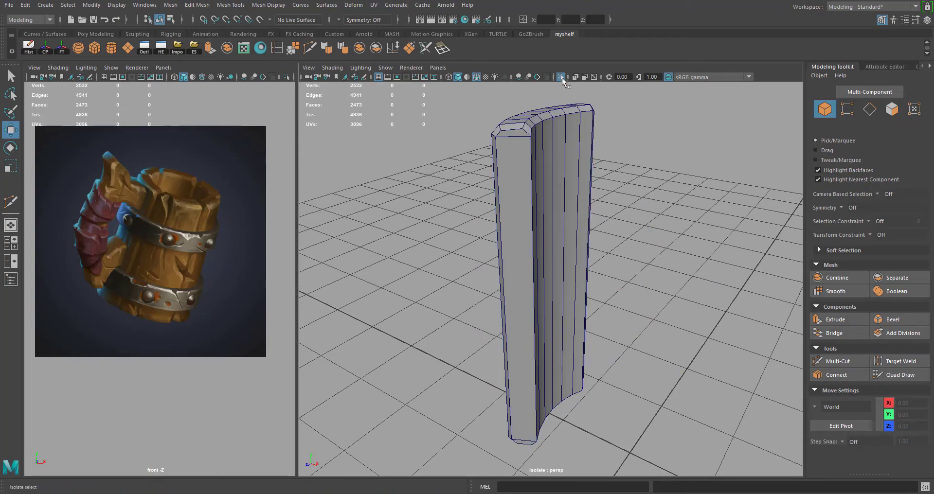
pyautogui.click(562, 77)
pyautogui.scroll(-5, 642, 214)
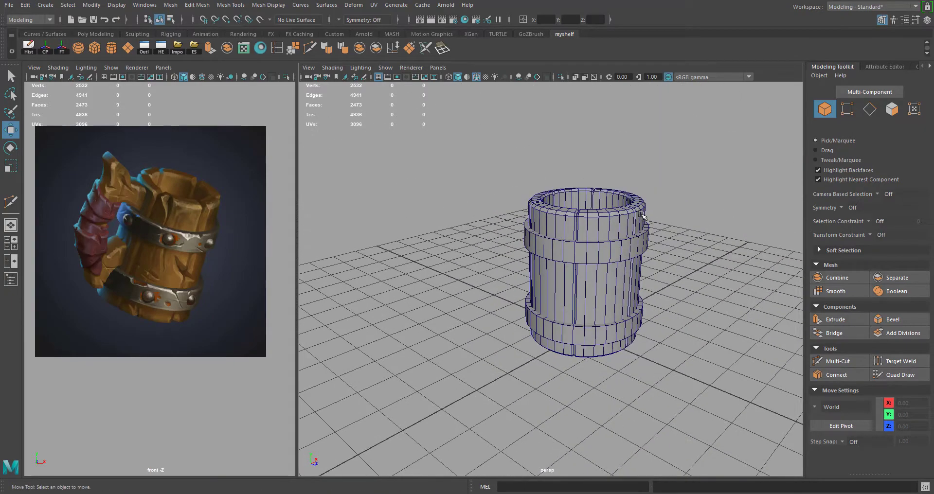
pyautogui.scroll(4, 609, 217)
pyautogui.keyDown('alt'); pyautogui.moveTo(641, 214); pyautogui.dragTo(518, 244); pyautogui.keyUp('alt')
pyautogui.click(517, 244)
pyautogui.keyDown('alt'); pyautogui.moveTo(597, 226); pyautogui.dragTo(544, 229); pyautogui.keyUp('alt')
pyautogui.click(605, 234)
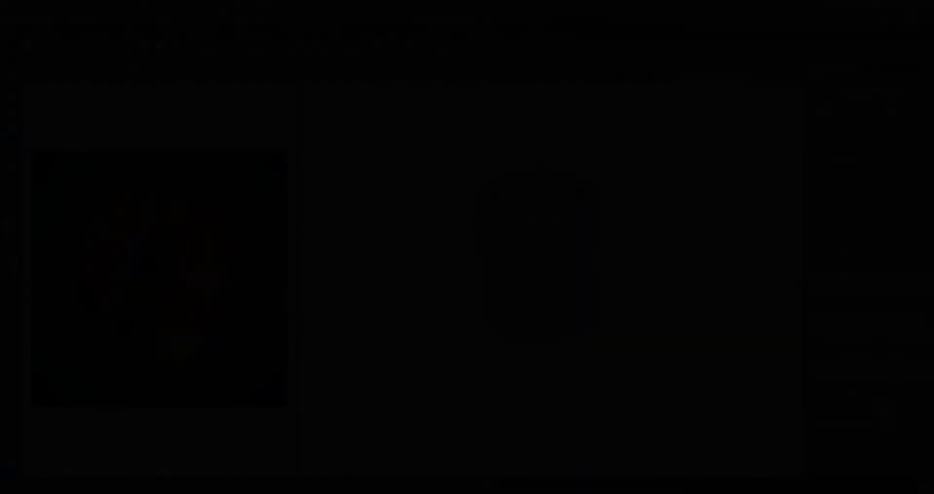
pyautogui.keyDown('alt'); pyautogui.moveTo(482, 335); pyautogui.dragTo(476, 331); pyautogui.keyUp('alt')
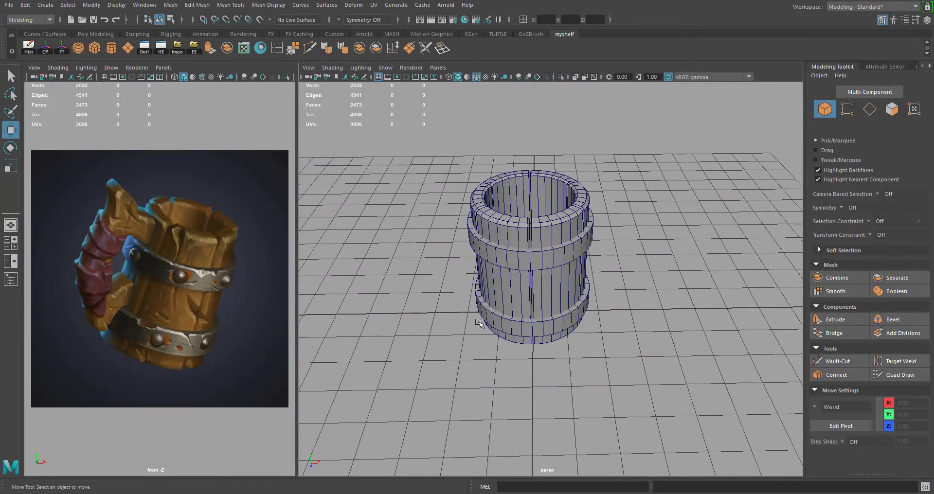
# Step: Create a polygon plane at the mug's base and scale it down to a few times the mug's width
pyautogui.click(46, 5)
pyautogui.moveTo(76, 42)
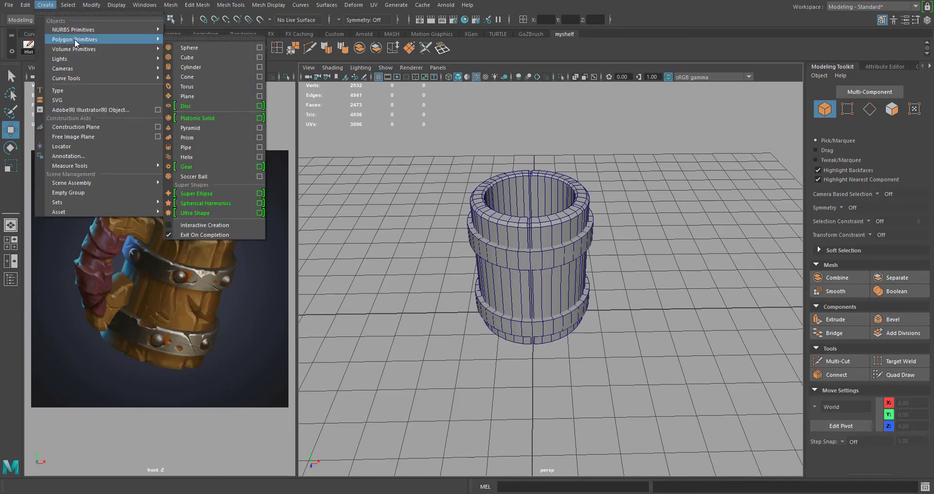
pyautogui.click(200, 96)
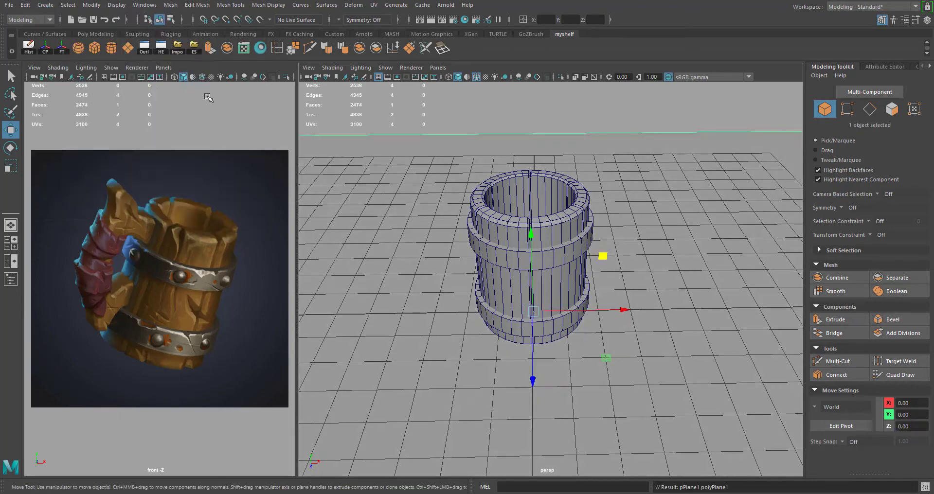
pyautogui.scroll(-5, 545, 292)
pyautogui.press('r')
pyautogui.moveTo(546, 296); pyautogui.dragTo(294, 323)
pyautogui.press('w')
pyautogui.scroll(3, 446, 300)
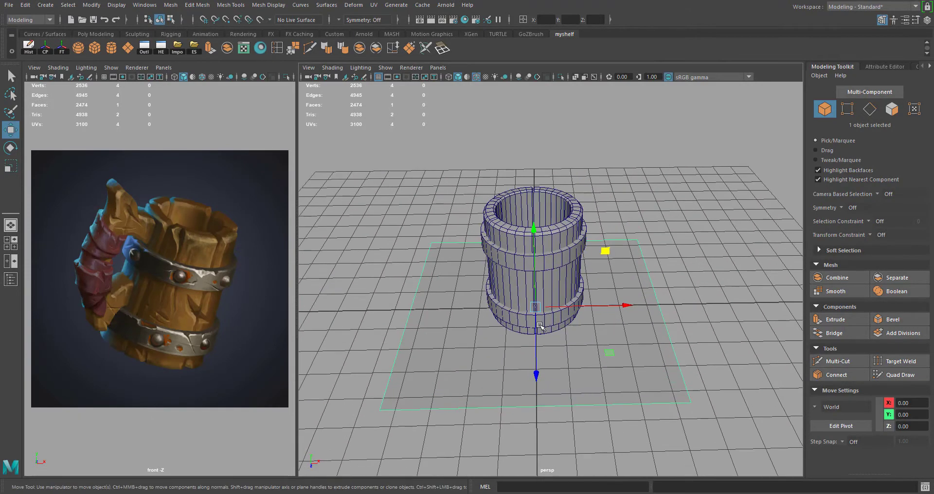
# Step: Rotate the plane 90 degrees about X so it stands upright through the mug
pyautogui.press('e')
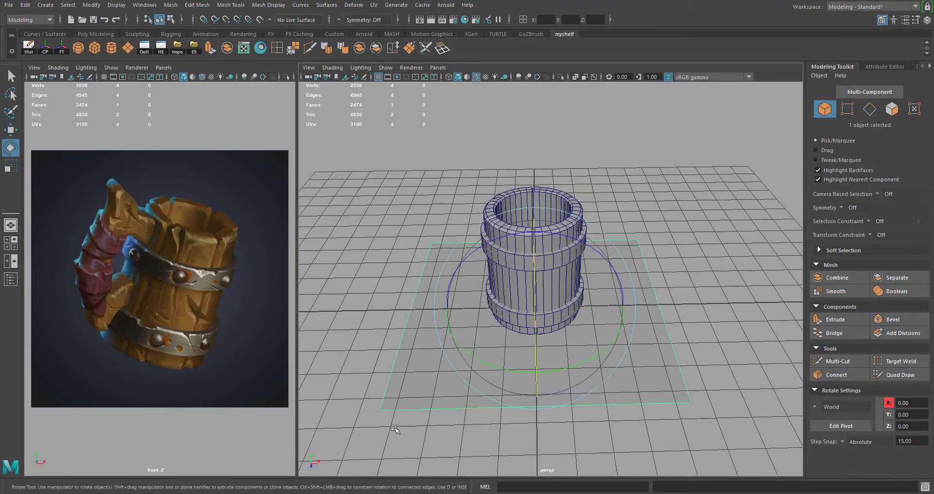
pyautogui.keyDown('ctrl'); pyautogui.keyDown('shift'); pyautogui.rightClick(522, 302); pyautogui.keyUp('shift'); pyautogui.keyUp('ctrl')
pyautogui.moveTo(535, 261); pyautogui.dragTo(436, 366)
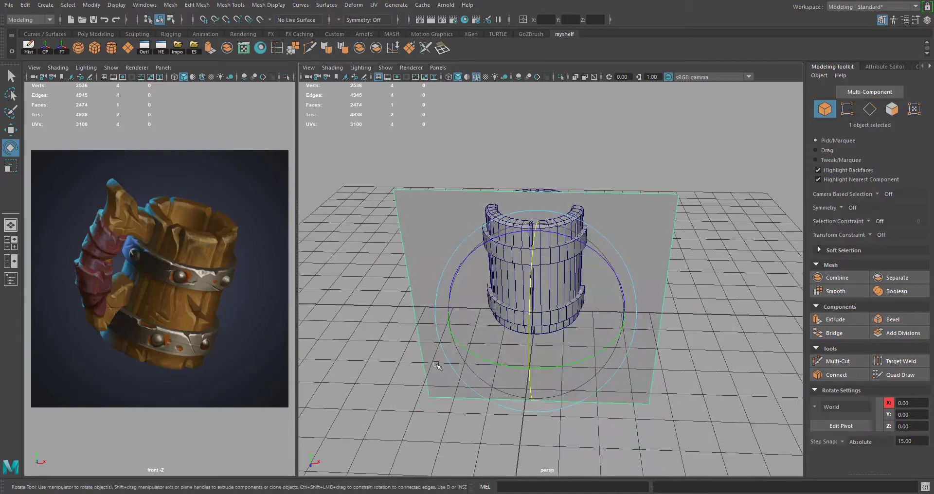
pyautogui.keyDown('alt'); pyautogui.moveTo(420, 440); pyautogui.dragTo(415, 434); pyautogui.keyUp('alt')
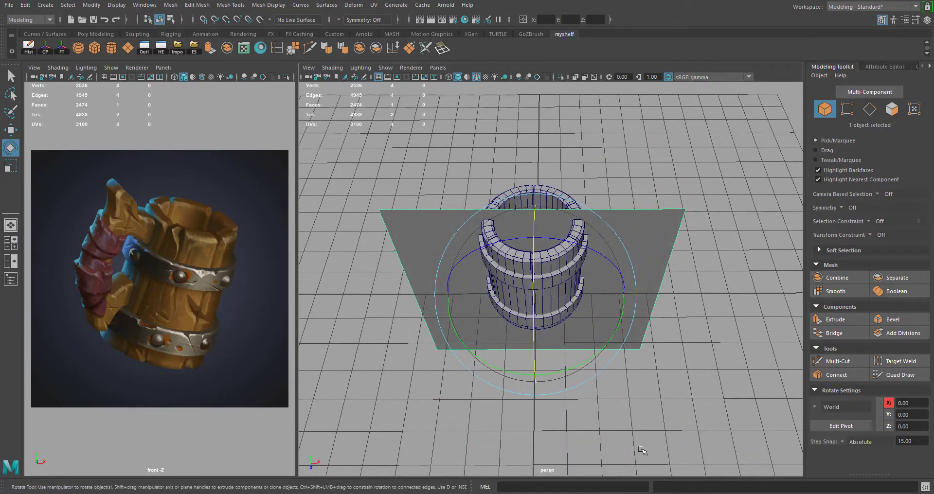
pyautogui.keyDown('alt'); pyautogui.moveTo(493, 355); pyautogui.dragTo(667, 254); pyautogui.keyUp('alt')
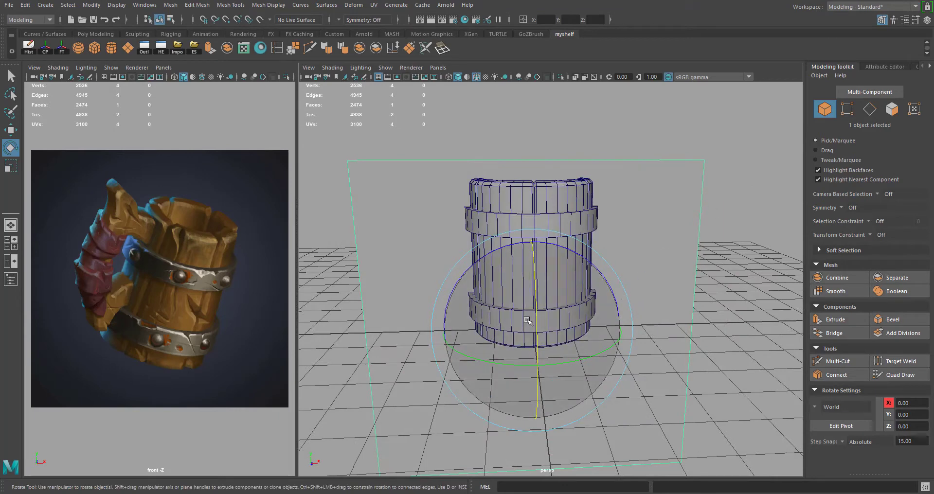
# Step: Scale the plane down to 0.065 and move it beside the mug at about X -2.95, Y 2.18
pyautogui.press('r')
pyautogui.moveTo(533, 329); pyautogui.dragTo(390, 399)
pyautogui.press('w')
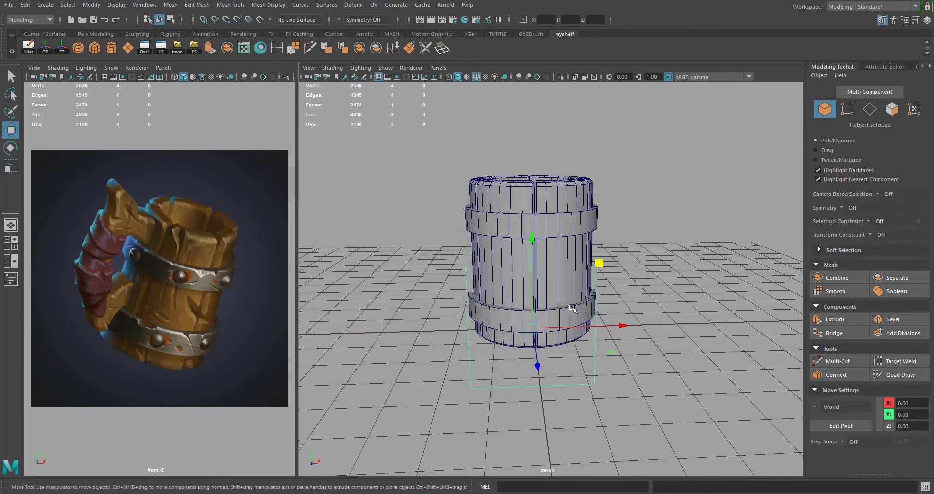
pyautogui.moveTo(600, 264); pyautogui.dragTo(473, 183)
pyautogui.press('r')
pyautogui.moveTo(408, 253); pyautogui.dragTo(370, 271)
pyautogui.press('w')
pyautogui.moveTo(473, 185); pyautogui.dragTo(477, 186)
pyautogui.moveTo(477, 186); pyautogui.dragTo(481, 184, button='middle')
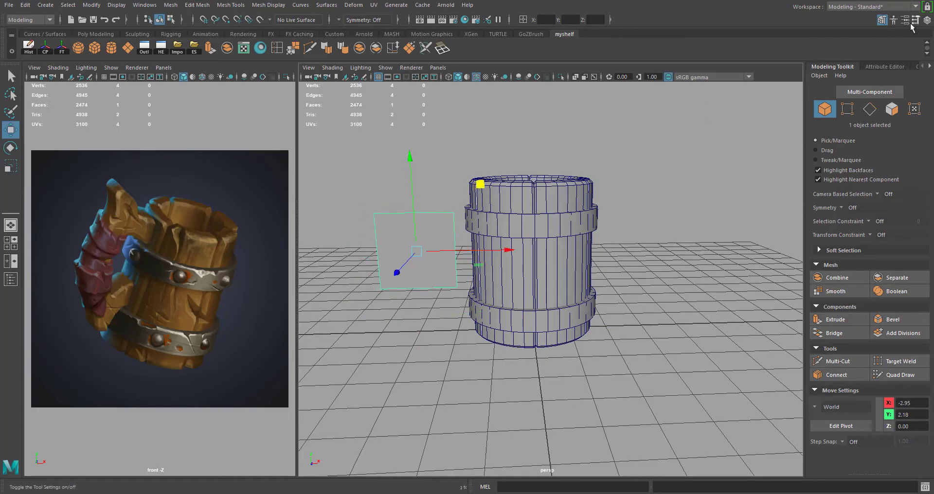
# Step: Take layer1 out of reference mode and select the concept image plane in an enlarged front view that also shows the mug
pyautogui.click(928, 20)
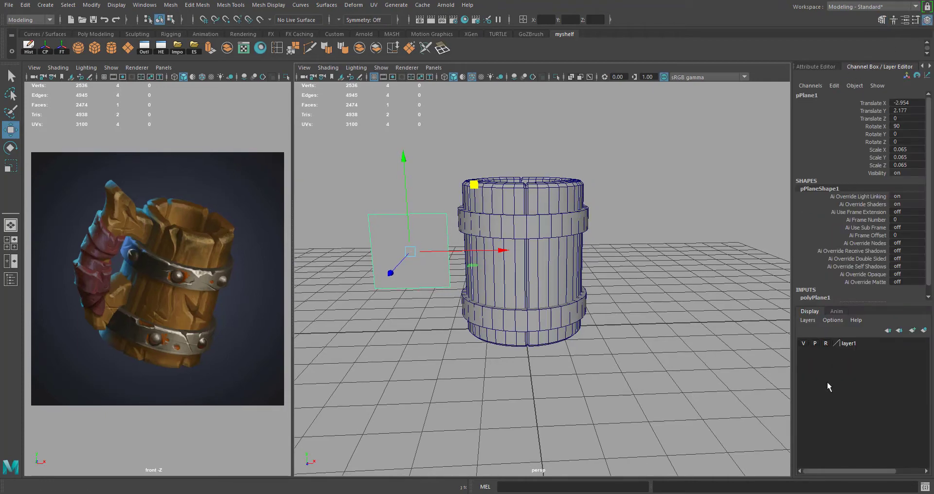
pyautogui.click(825, 344)
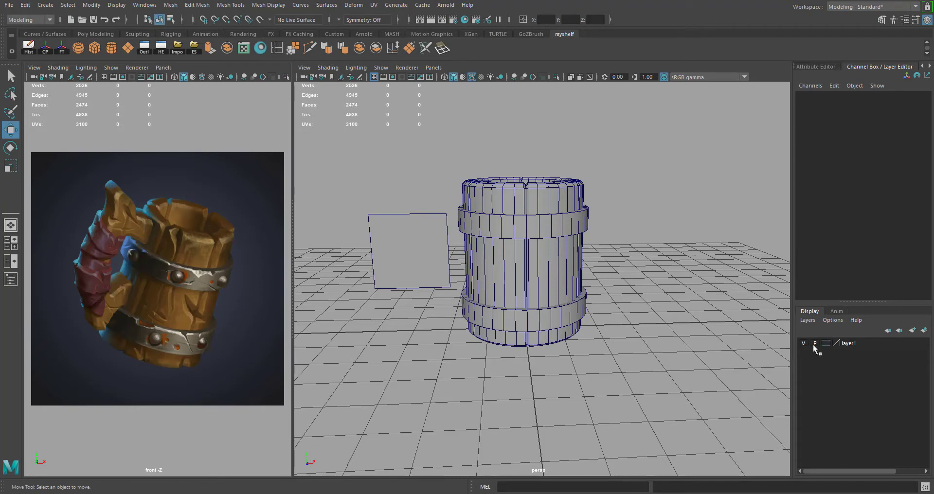
pyautogui.click(174, 221)
pyautogui.scroll(-3, 179, 231)
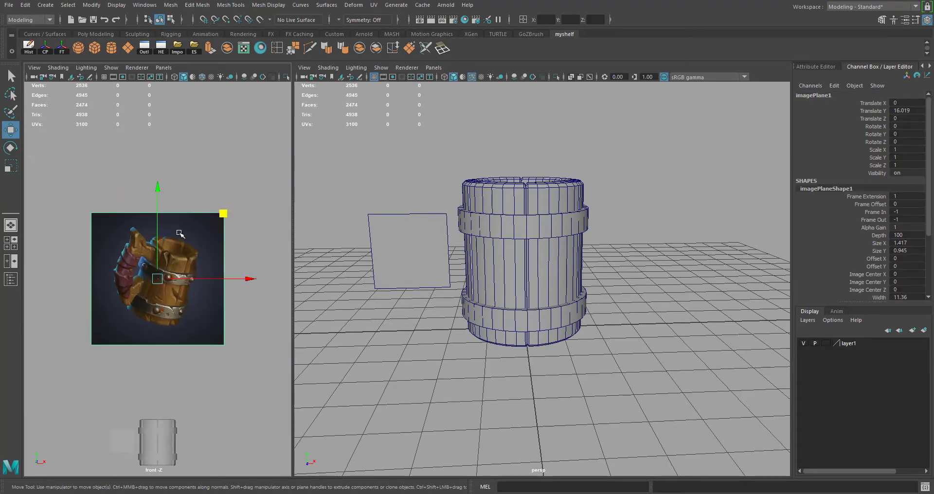
pyautogui.press('space')
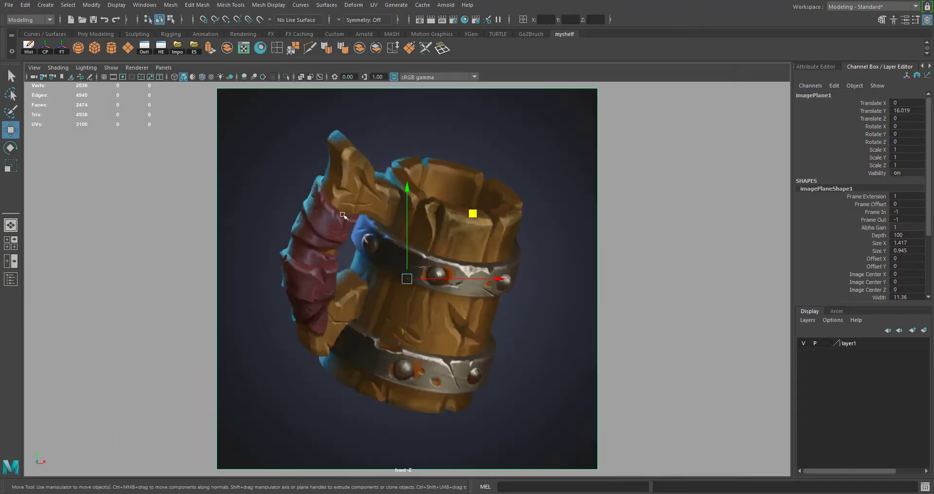
pyautogui.scroll(-4, 370, 223)
pyautogui.scroll(-1, 485, 209)
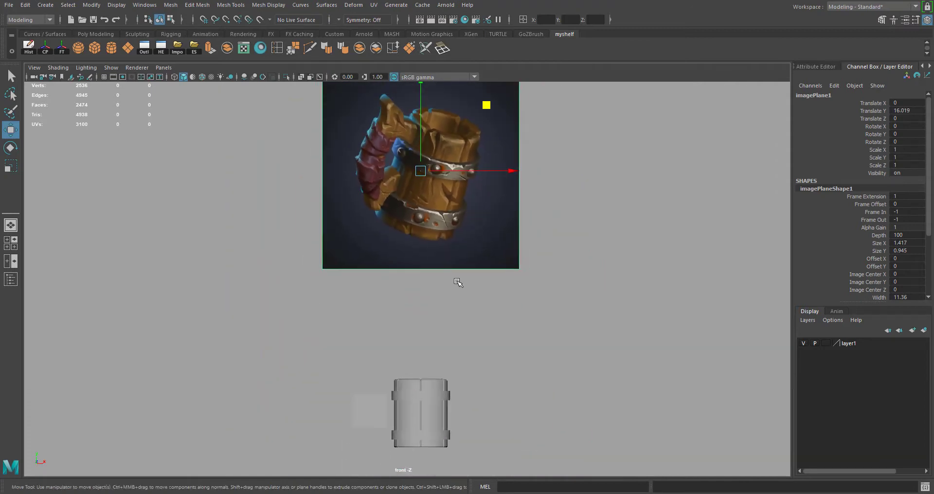
# Step: Turn on the wireframe-on-shaded display in the front view so the mesh edges show
pyautogui.click(175, 78)
pyautogui.click(182, 77)
pyautogui.click(183, 77)
pyautogui.click(183, 78)
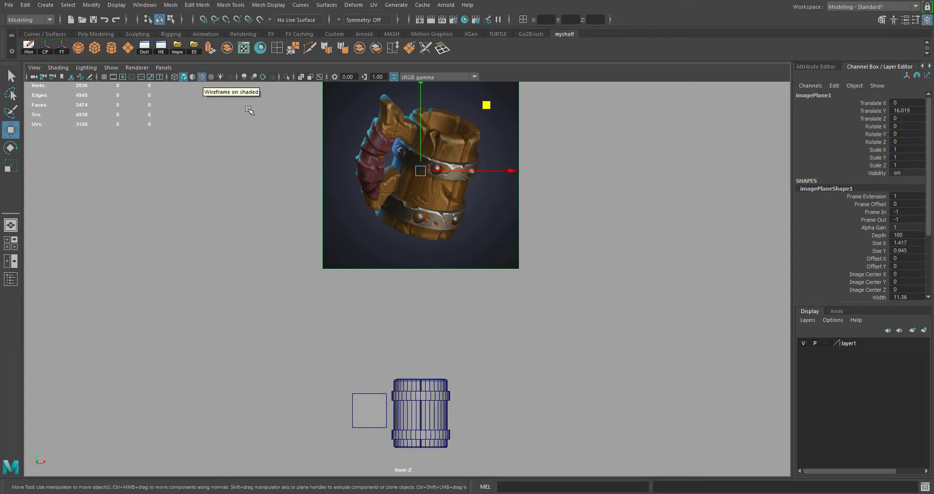
# Step: Move the concept image plane down beside the mug to about X -10.92, Y 2.74
pyautogui.keyDown('alt'); pyautogui.moveTo(373, 277); pyautogui.dragTo(380, 262, button='middle'); pyautogui.keyUp('alt')
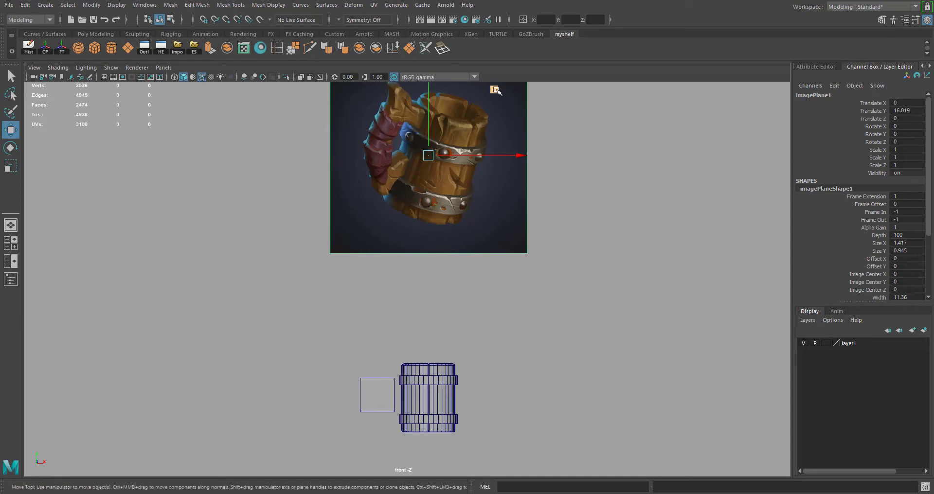
pyautogui.keyDown('alt'); pyautogui.moveTo(591, 178); pyautogui.dragTo(593, 203, button='middle'); pyautogui.keyUp('alt')
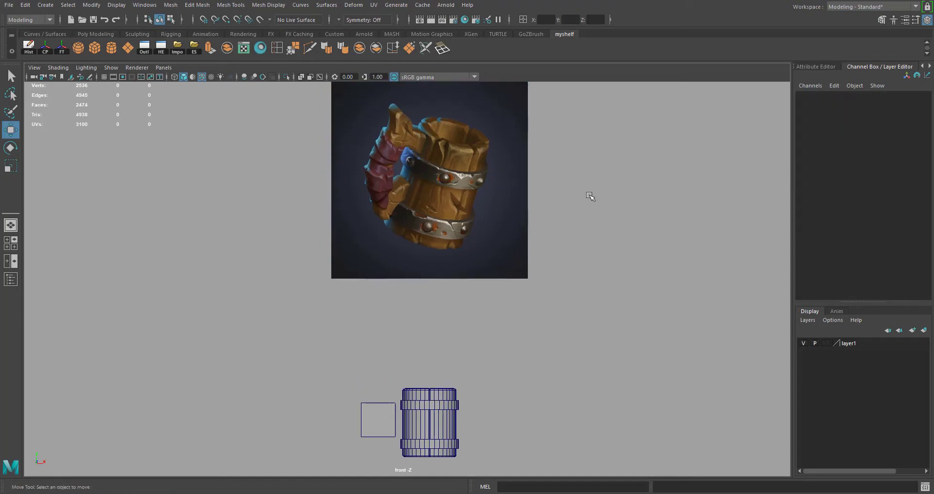
pyautogui.moveTo(496, 114); pyautogui.dragTo(306, 344, button='middle')
pyautogui.keyDown('alt'); pyautogui.moveTo(414, 319); pyautogui.dragTo(472, 175, button='middle'); pyautogui.keyUp('alt')
pyautogui.keyDown('alt'); pyautogui.moveTo(473, 176); pyautogui.dragTo(571, 282, button='right'); pyautogui.keyUp('alt')
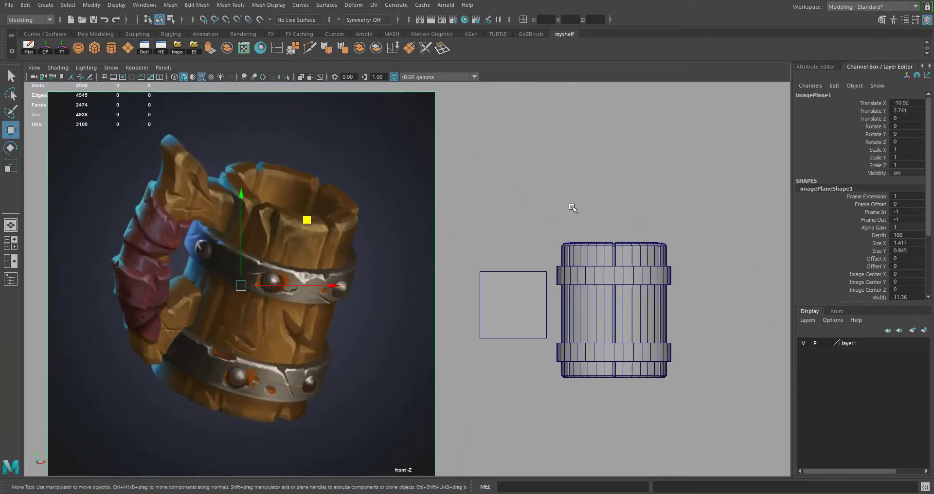
# Step: Scale the handle plane to 0.041 with its X scale at 0.029, and move it to about X -3.05, Y 2.04
pyautogui.click(572, 188)
pyautogui.moveTo(497, 224); pyautogui.dragTo(531, 317)
pyautogui.keyDown('alt'); pyautogui.moveTo(530, 311); pyautogui.dragTo(526, 273, button='middle'); pyautogui.keyUp('alt')
pyautogui.keyDown('alt'); pyautogui.moveTo(527, 273); pyautogui.dragTo(545, 267, button='right'); pyautogui.keyUp('alt')
pyautogui.keyDown('alt'); pyautogui.moveTo(527, 254); pyautogui.dragTo(527, 280, button='middle'); pyautogui.keyUp('alt')
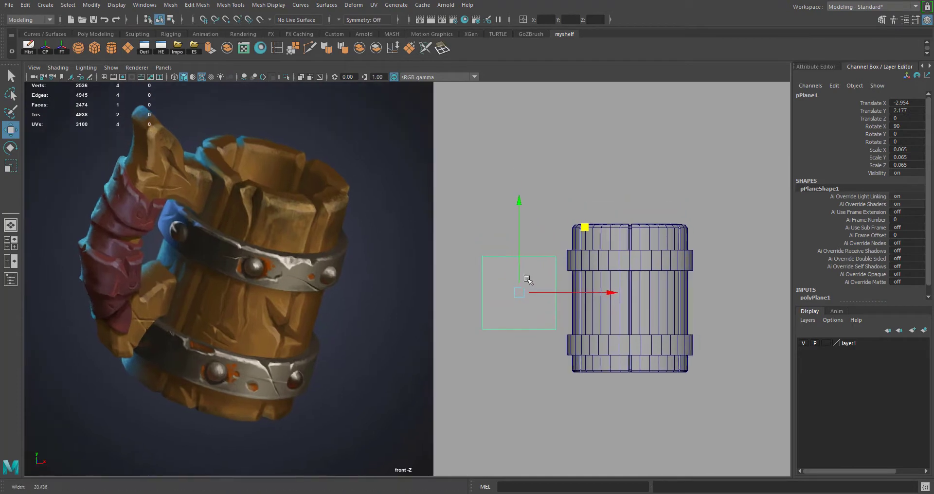
pyautogui.scroll(1, 527, 279)
pyautogui.press('r')
pyautogui.moveTo(525, 295)
pyautogui.mouseDown()
pyautogui.moveTo(492, 307)
pyautogui.moveTo(509, 302)
pyautogui.mouseUp()
pyautogui.press('w')
pyautogui.press('r')
pyautogui.moveTo(614, 293); pyautogui.dragTo(589, 294)
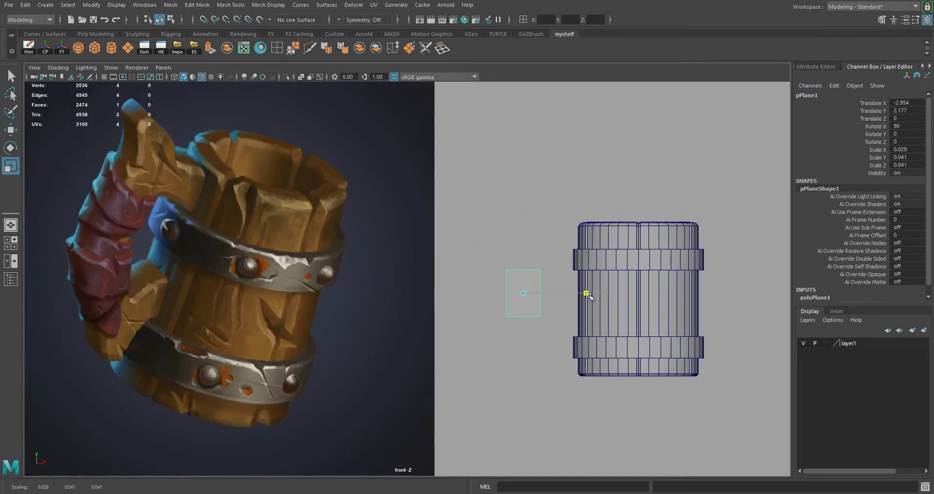
pyautogui.press('w')
pyautogui.moveTo(526, 293); pyautogui.dragTo(522, 299)
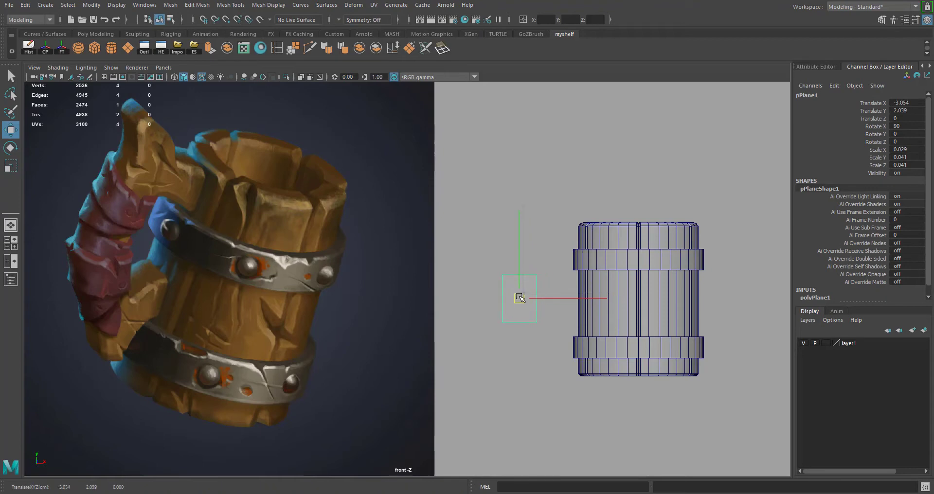
# Step: Extrude the handle plane's upper edge upward and slightly toward the mug
pyautogui.rightClick(520, 224)
pyautogui.moveTo(526, 201)
pyautogui.mouseDown(button='right')
pyautogui.moveTo(517, 251)
pyautogui.moveTo(475, 238)
pyautogui.moveTo(524, 197)
pyautogui.mouseUp(button='right')
pyautogui.rightClick(525, 224)
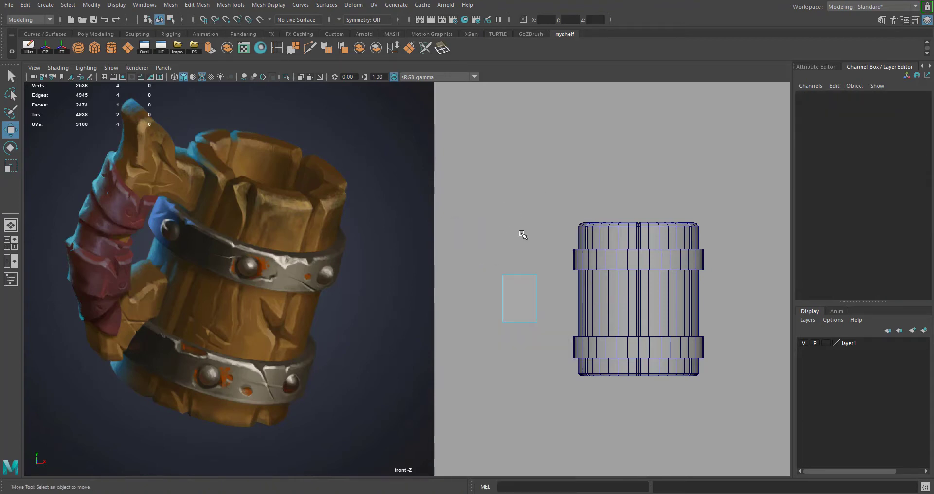
pyautogui.moveTo(521, 234); pyautogui.dragTo(517, 292)
pyautogui.keyDown('alt'); pyautogui.moveTo(539, 263); pyautogui.dragTo(538, 235, button='middle'); pyautogui.keyUp('alt')
pyautogui.keyDown('alt'); pyautogui.moveTo(538, 236); pyautogui.dragTo(601, 242, button='right'); pyautogui.keyUp('alt')
pyautogui.keyDown('alt'); pyautogui.moveTo(601, 242); pyautogui.dragTo(575, 341, button='middle'); pyautogui.keyUp('alt')
pyautogui.keyDown('alt'); pyautogui.moveTo(575, 341); pyautogui.dragTo(528, 246, button='right'); pyautogui.keyUp('alt')
pyautogui.keyDown('alt'); pyautogui.moveTo(528, 246); pyautogui.dragTo(526, 219, button='middle'); pyautogui.keyUp('alt')
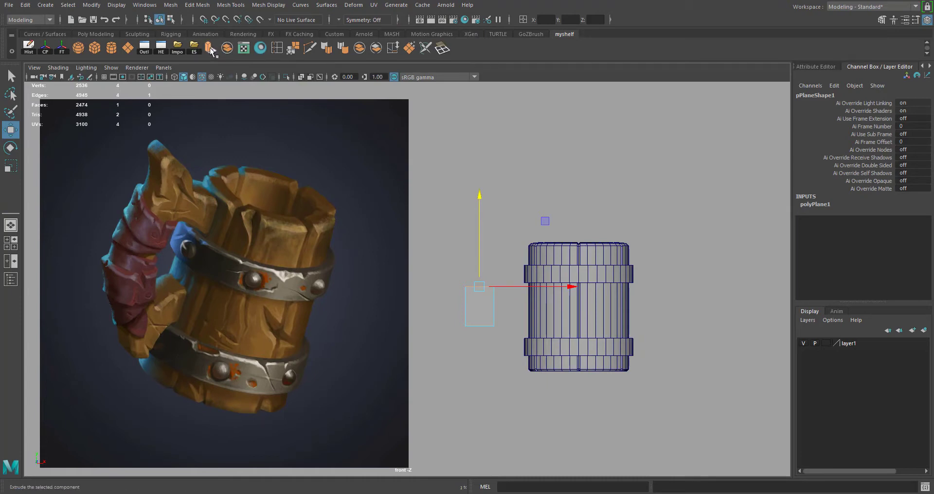
pyautogui.click(237, 5)
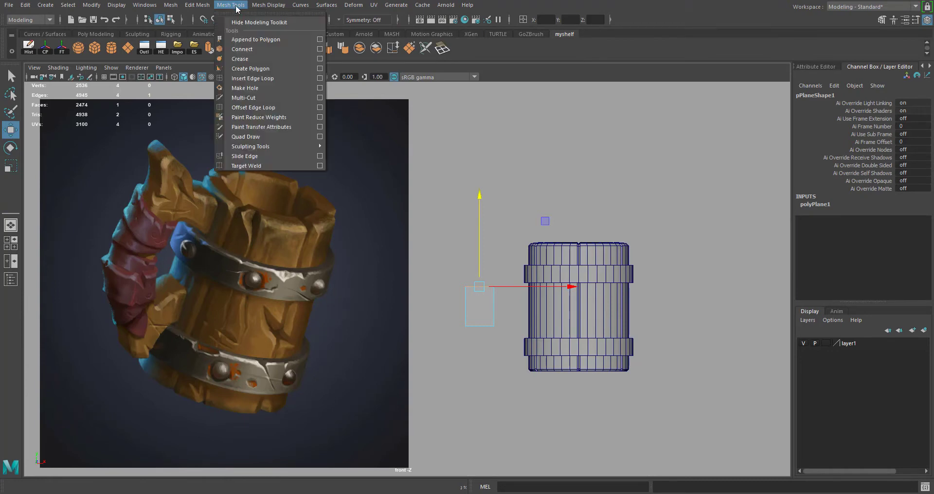
pyautogui.moveTo(201, 8)
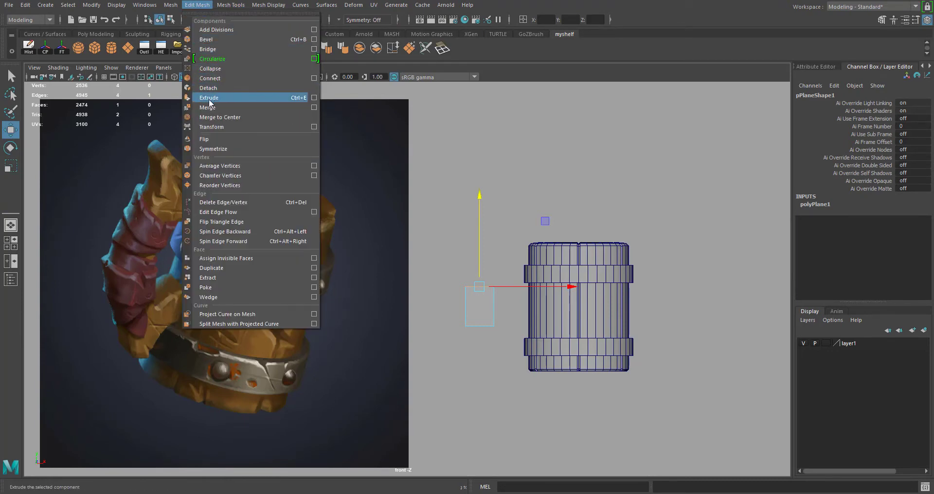
pyautogui.click(500, 47)
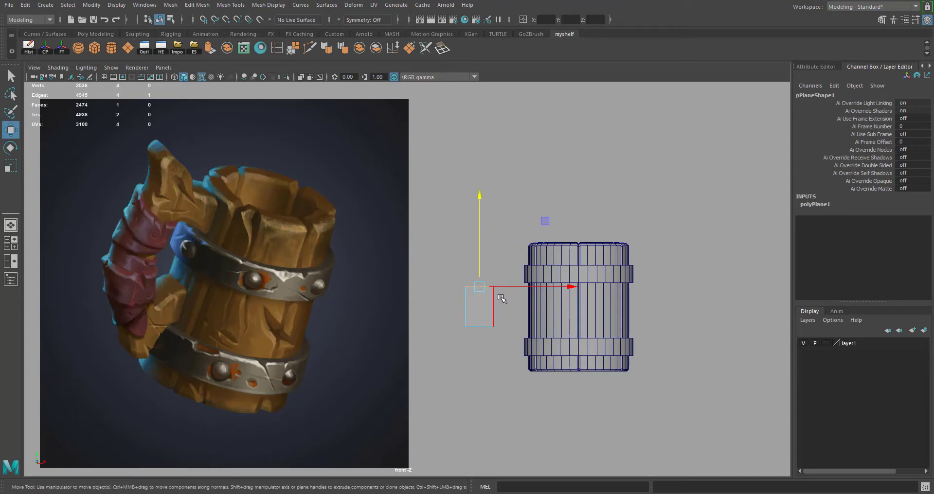
pyautogui.scroll(1, 501, 298)
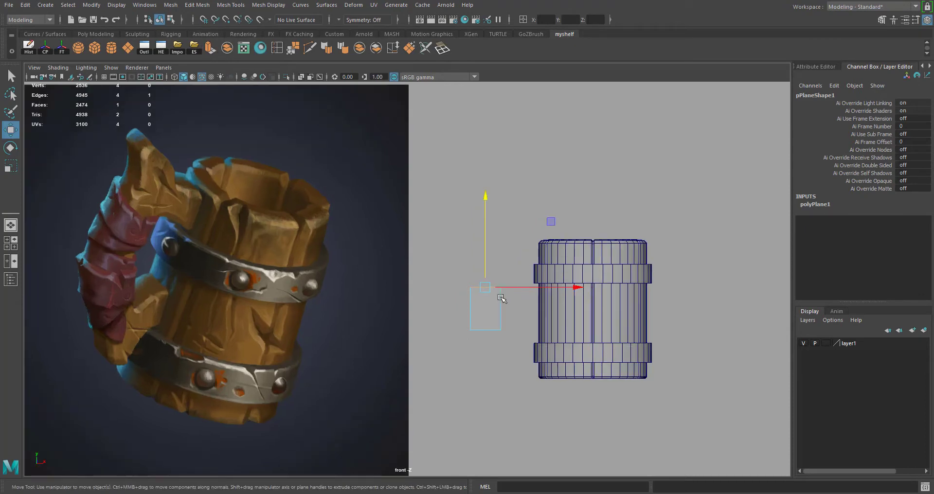
pyautogui.click(210, 49)
pyautogui.moveTo(486, 287); pyautogui.dragTo(490, 247)
pyautogui.scroll(1, 520, 266)
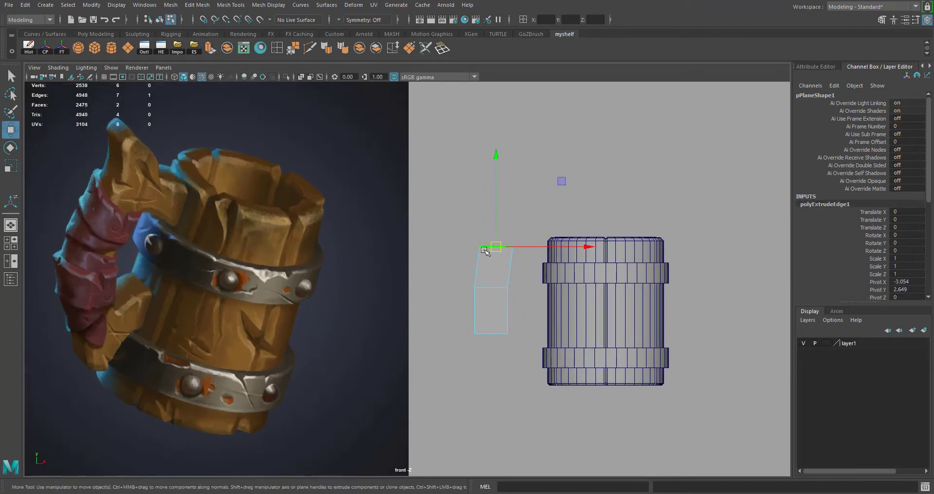
# Step: Lower the upper vertex nearest the mug so the top edge of the extruded face slopes down toward the mug
pyautogui.rightClick(486, 224)
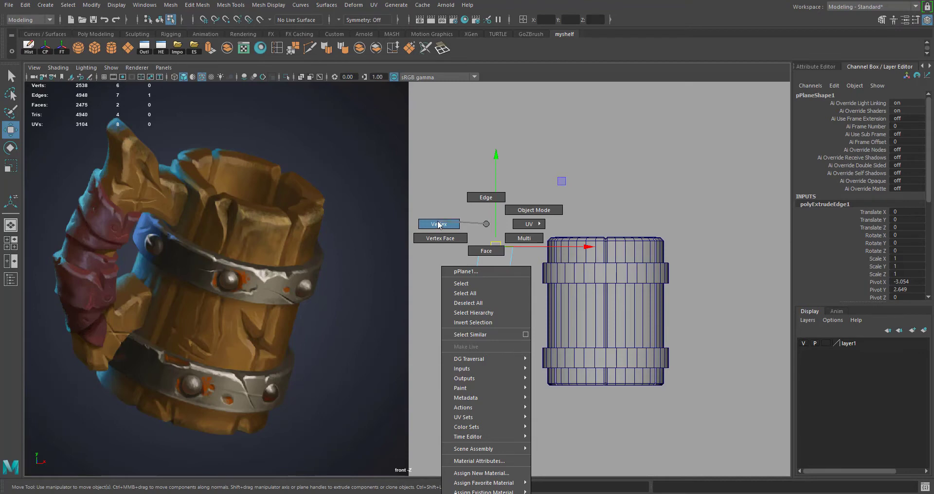
pyautogui.moveTo(439, 225); pyautogui.dragTo(439, 225, button='right')
pyautogui.scroll(1, 497, 240)
pyautogui.moveTo(504, 214); pyautogui.dragTo(542, 261)
# Step: Extrude the handle's sloped top edge across to the mug's upper wall to form the upper arm
pyautogui.moveTo(494, 225); pyautogui.dragTo(495, 197, button='right')
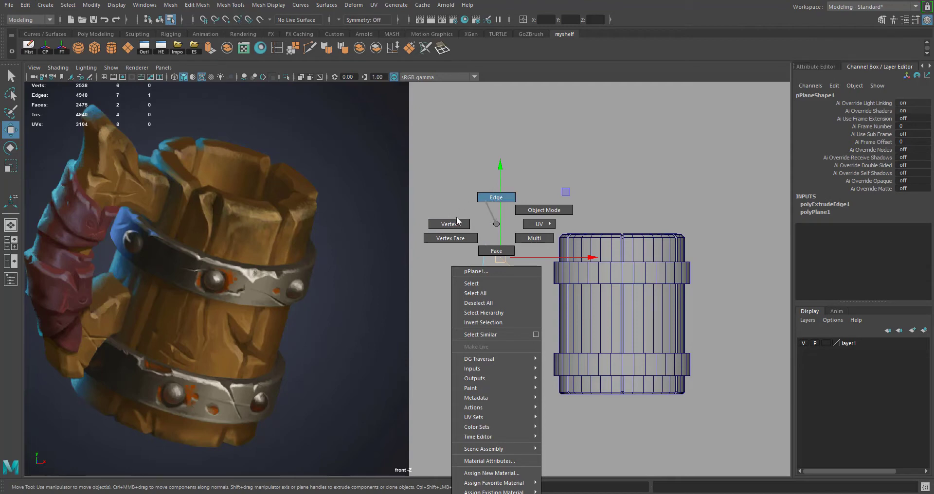
pyautogui.moveTo(457, 222); pyautogui.dragTo(499, 196, button='right')
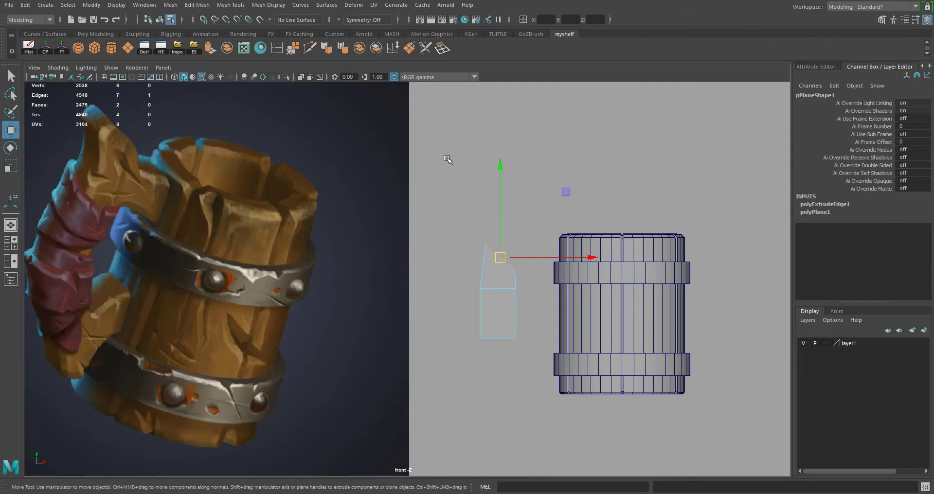
pyautogui.click(210, 48)
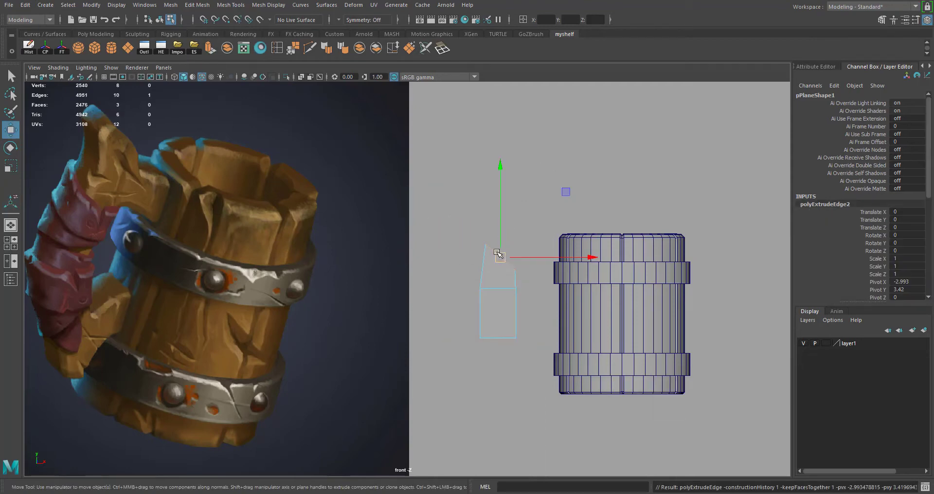
pyautogui.moveTo(500, 255); pyautogui.dragTo(558, 252)
pyautogui.scroll(2, 563, 246)
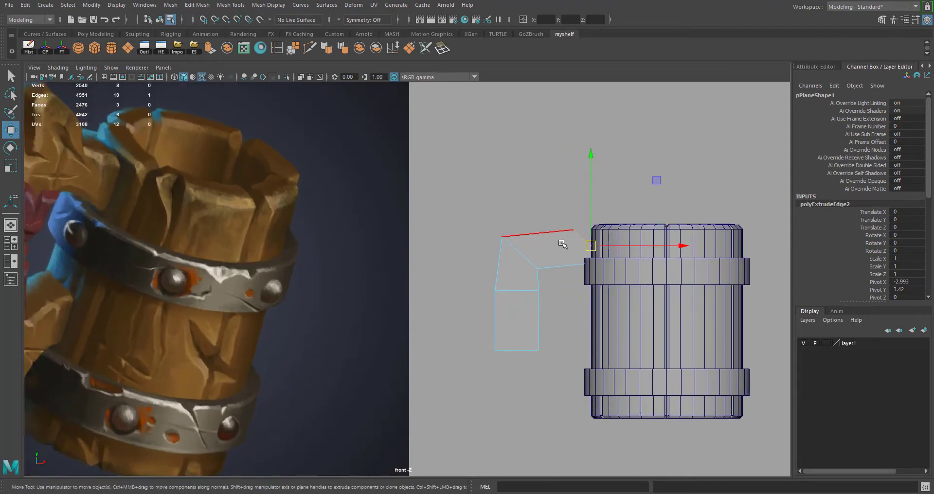
# Step: Move the upper arm's top end vertex onto the mug's wall and shift the handle's outer top corner slightly inward
pyautogui.moveTo(561, 223); pyautogui.dragTo(514, 223, button='right')
pyautogui.moveTo(560, 215); pyautogui.dragTo(597, 239)
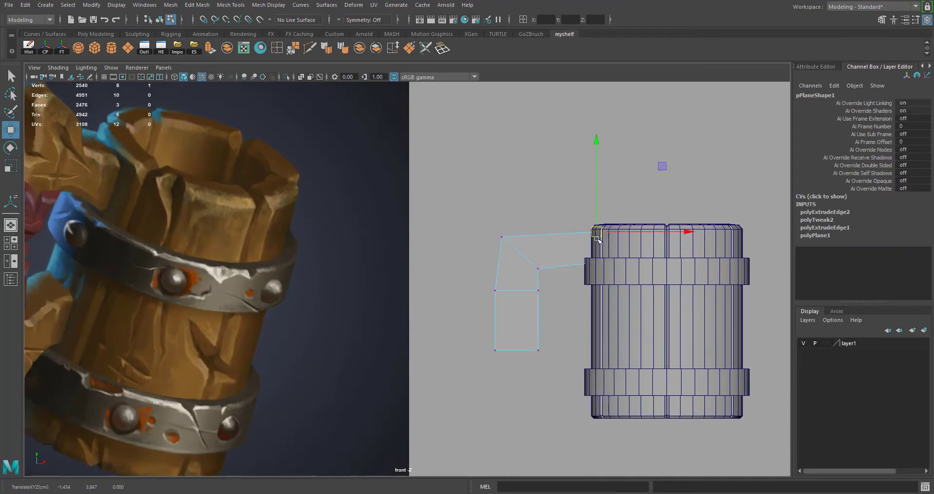
pyautogui.click(502, 237)
pyautogui.moveTo(503, 237); pyautogui.dragTo(542, 271)
# Step: Pull the handle's two bottom vertices down to the level of the mug's base and slightly toward the mug
pyautogui.scroll(-3, 543, 253)
pyautogui.keyDown('alt'); pyautogui.moveTo(541, 237); pyautogui.dragTo(583, 184, button='middle'); pyautogui.keyUp('alt')
pyautogui.scroll(1, 583, 184)
pyautogui.moveTo(506, 263); pyautogui.dragTo(575, 324)
pyautogui.scroll(1, 548, 325)
pyautogui.scroll(1, 611, 330)
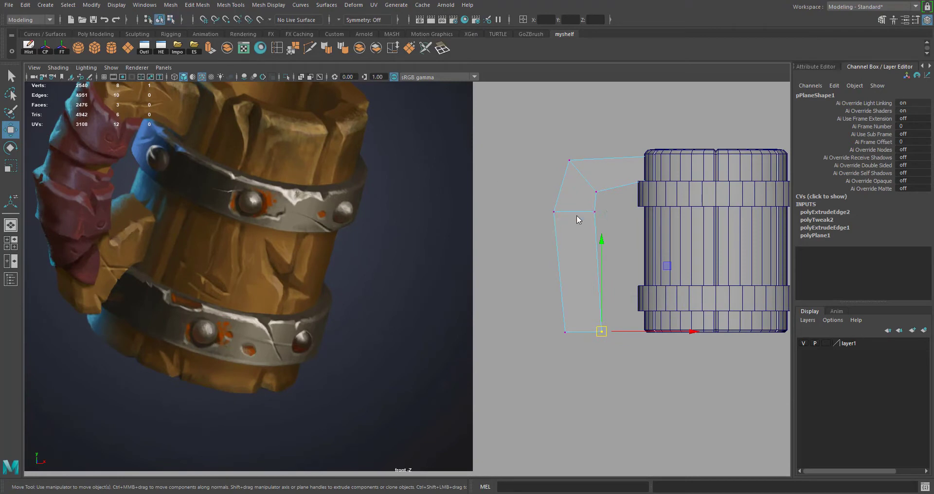
# Step: Cut an edge across the lower part of the handle's long vertical face with Multi-Cut
pyautogui.moveTo(577, 215); pyautogui.dragTo(620, 201, button='right')
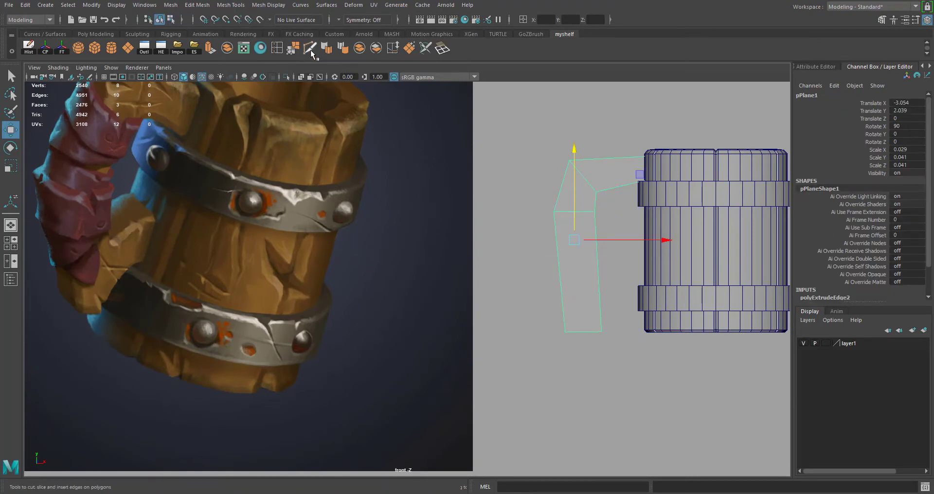
pyautogui.click(228, 5)
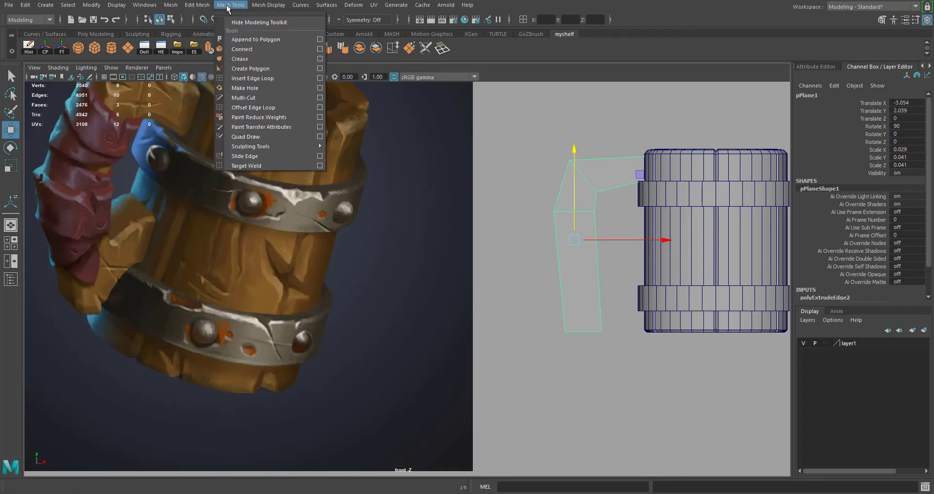
pyautogui.click(249, 97)
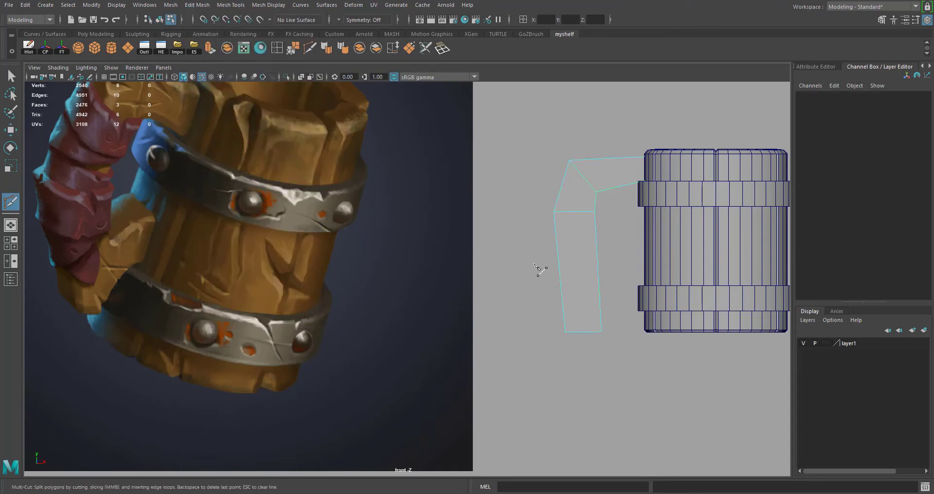
pyautogui.click(562, 297)
pyautogui.click(600, 294)
pyautogui.keyDown('alt'); pyautogui.moveTo(584, 231); pyautogui.dragTo(542, 231, button='middle'); pyautogui.keyUp('alt')
pyautogui.scroll(1, 543, 230)
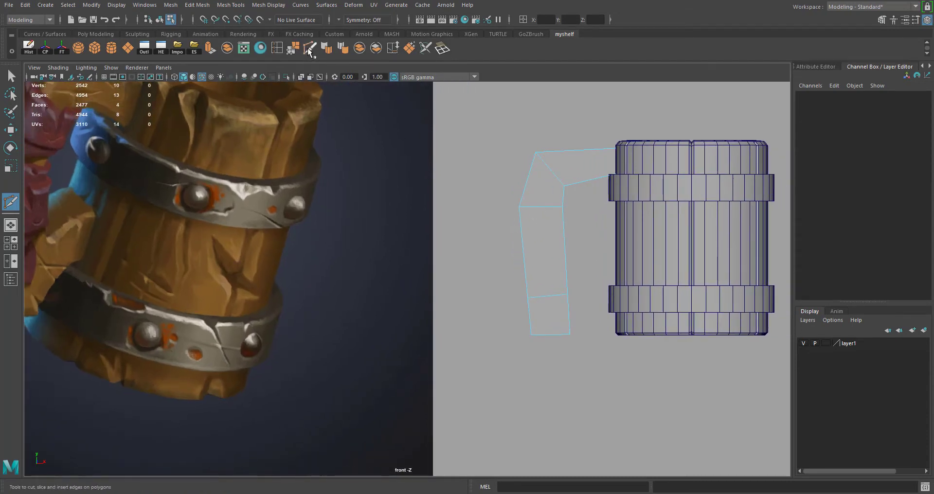
pyautogui.scroll(-2, 438, 161)
pyautogui.press('w')
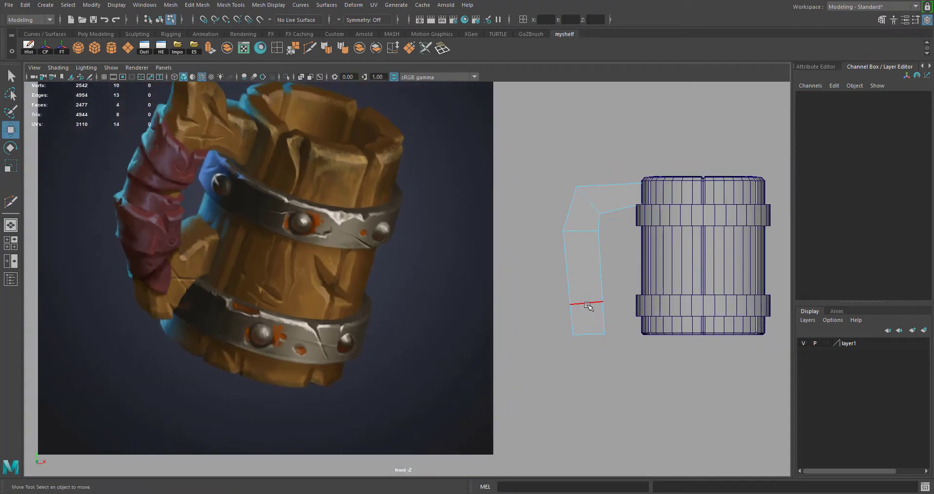
# Step: Extrude the inner edge of the handle's bottom segment up and over to the mug's wall as a lower arm
pyautogui.moveTo(601, 315); pyautogui.dragTo(601, 199, button='right')
pyautogui.click(603, 317)
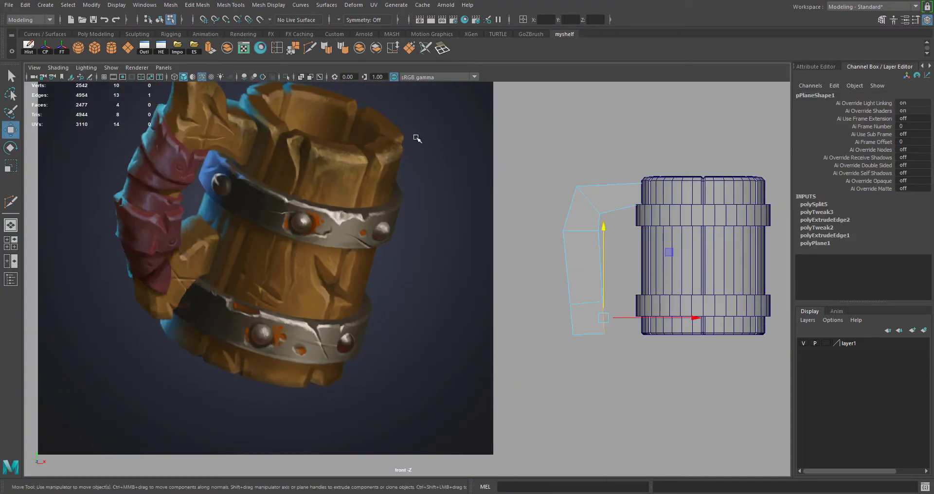
pyautogui.keyDown('shift'); pyautogui.moveTo(603, 318); pyautogui.dragTo(643, 276); pyautogui.keyUp('shift')
pyautogui.keyDown('alt'); pyautogui.moveTo(603, 272); pyautogui.dragTo(614, 305, button='right'); pyautogui.keyUp('alt')
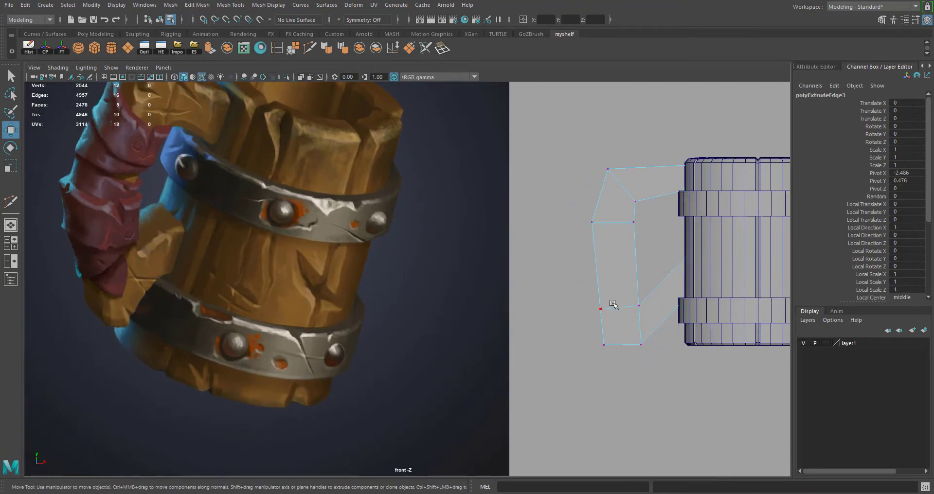
# Step: Raise the inner bend vertices of the lower arm and adjust its two end vertices against the mug's wall
pyautogui.click(639, 306)
pyautogui.moveTo(640, 292); pyautogui.dragTo(640, 269)
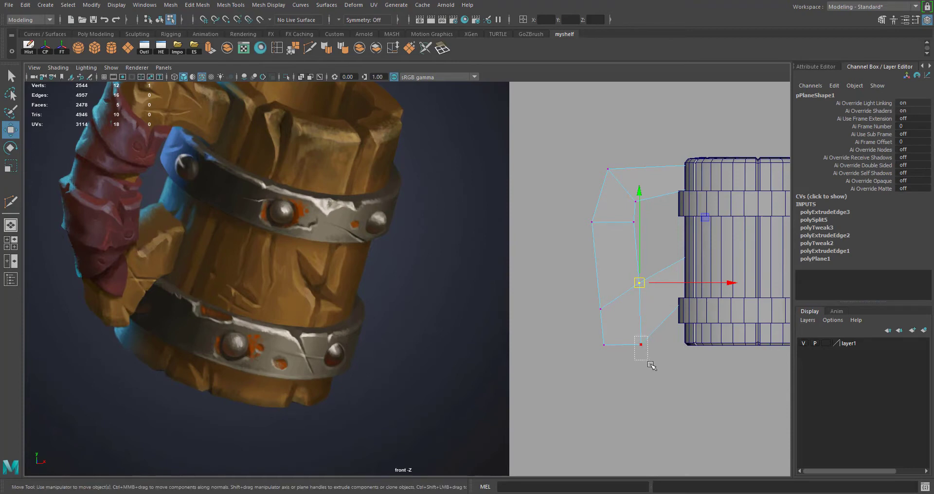
pyautogui.click(640, 344)
pyautogui.moveTo(642, 344); pyautogui.dragTo(640, 331)
pyautogui.click(689, 298)
pyautogui.moveTo(690, 298); pyautogui.dragTo(692, 293)
pyautogui.moveTo(671, 240); pyautogui.dragTo(694, 262)
pyautogui.moveTo(690, 257); pyautogui.dragTo(688, 255)
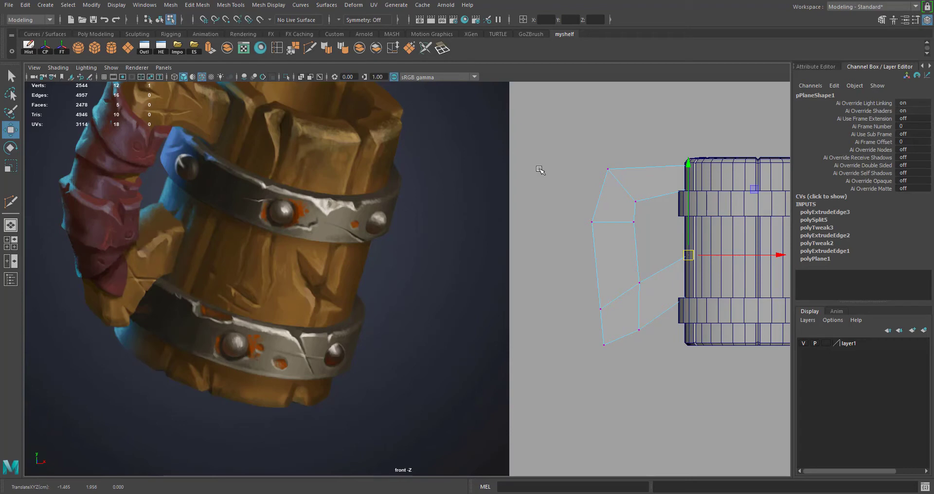
# Step: Slice the lower arm vertically between the bend and the mug, and raise the two new vertices slightly
pyautogui.click(310, 48)
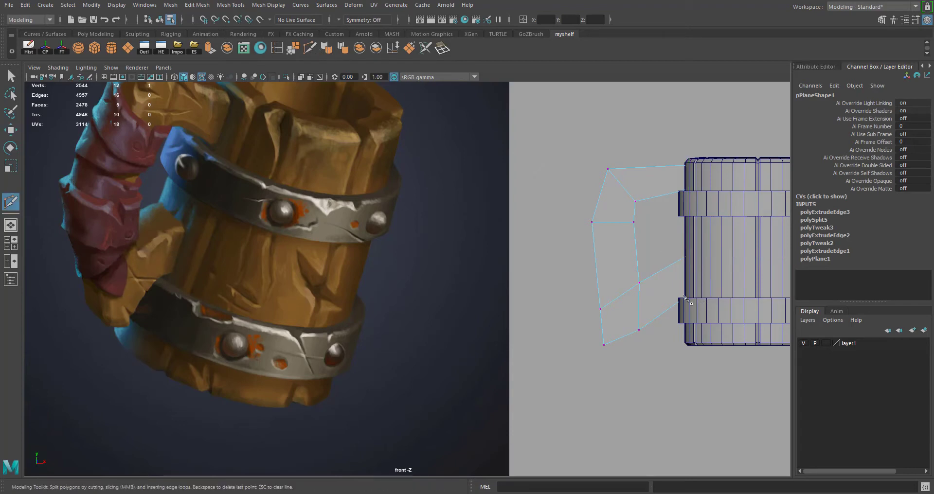
pyautogui.moveTo(667, 269); pyautogui.dragTo(668, 240, button='middle')
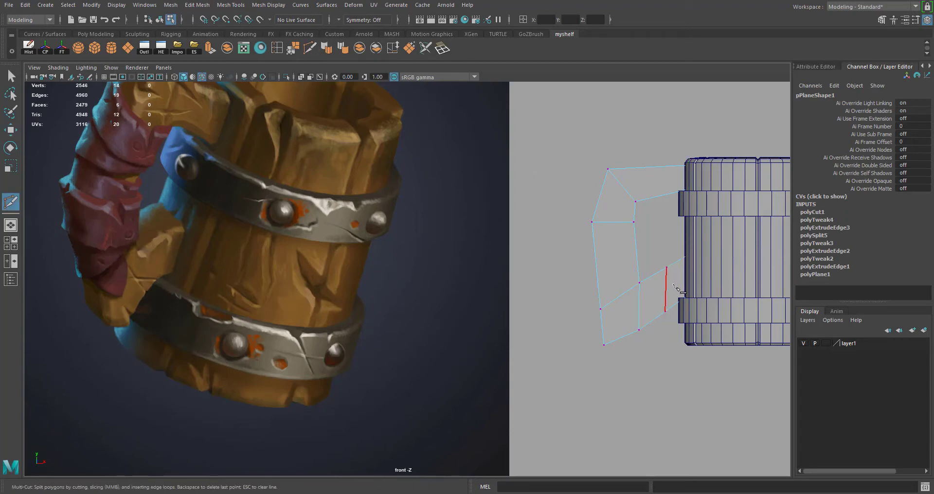
pyautogui.press('w')
pyautogui.moveTo(669, 284); pyautogui.dragTo(636, 225, button='right')
pyautogui.moveTo(659, 246); pyautogui.dragTo(680, 341)
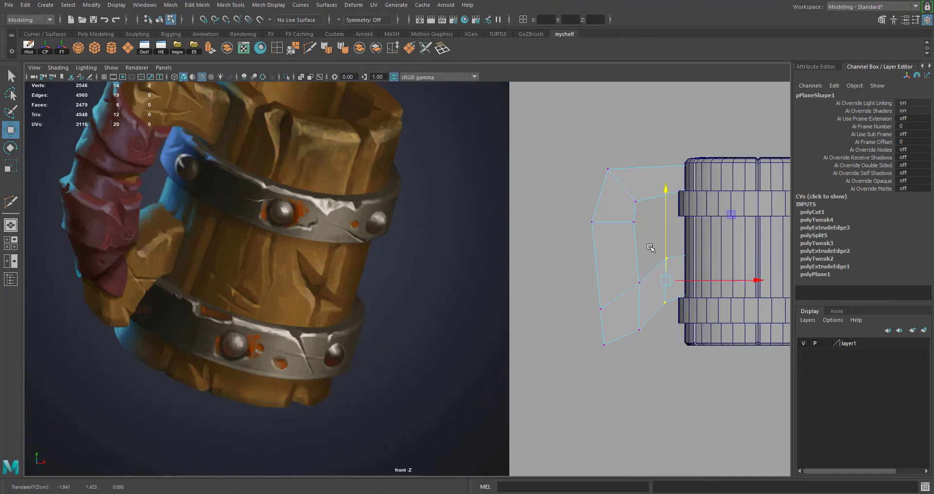
# Step: Reposition the inner and outer vertices around the handle's lower bend to round out the corner
pyautogui.moveTo(626, 272); pyautogui.dragTo(647, 331)
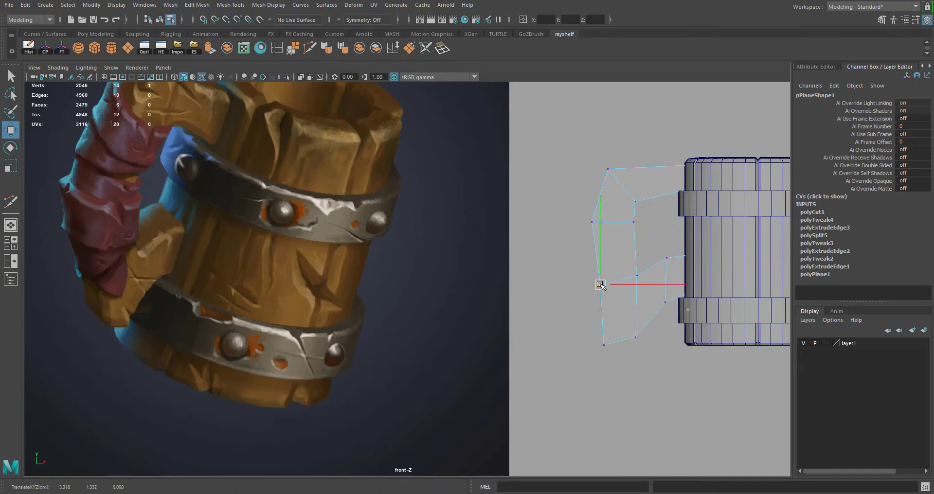
pyautogui.moveTo(602, 287); pyautogui.dragTo(603, 295)
pyautogui.moveTo(595, 339); pyautogui.dragTo(616, 340)
pyautogui.moveTo(631, 259); pyautogui.dragTo(643, 283)
pyautogui.moveTo(637, 276); pyautogui.dragTo(637, 281)
# Step: Lower the outer and inner vertices of the edge crossing the upper part of the handle's grip
pyautogui.moveTo(586, 213); pyautogui.dragTo(601, 231)
pyautogui.moveTo(592, 222); pyautogui.dragTo(593, 251)
pyautogui.moveTo(630, 212); pyautogui.dragTo(633, 243)
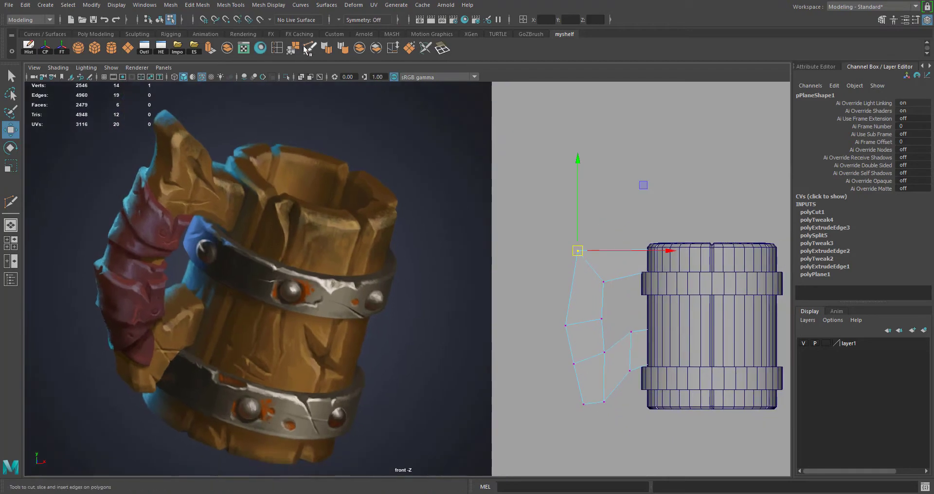
# Step: Slice the handle's upper arm vertically between the grip corner and the mug, and adjust the vertices along its upper edge
pyautogui.click(307, 49)
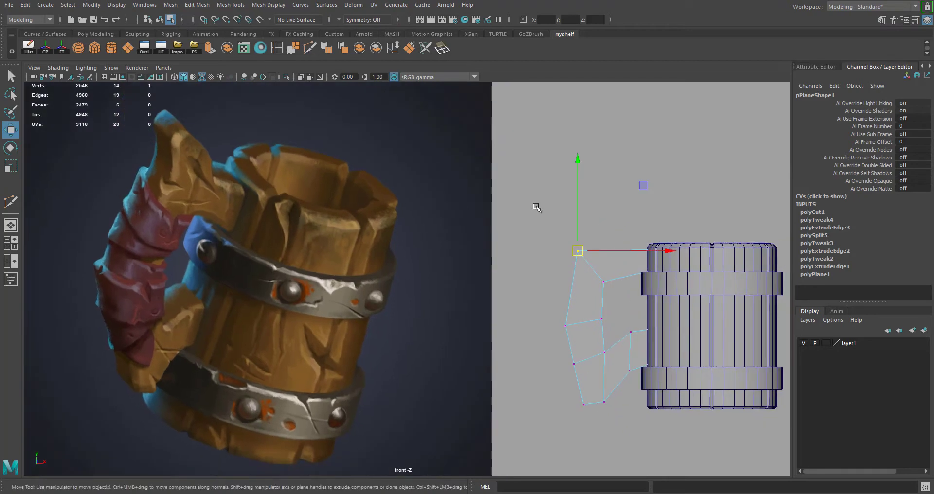
pyautogui.press('Return')
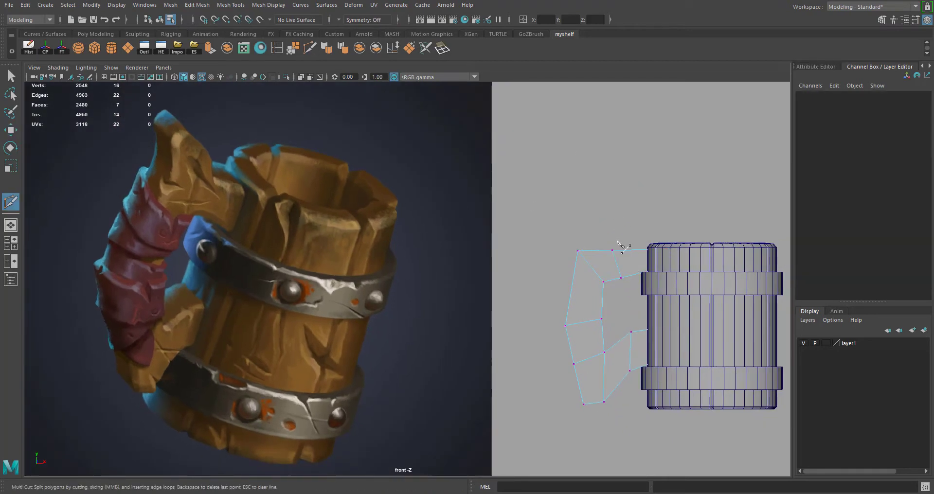
pyautogui.press('w')
pyautogui.click(616, 248)
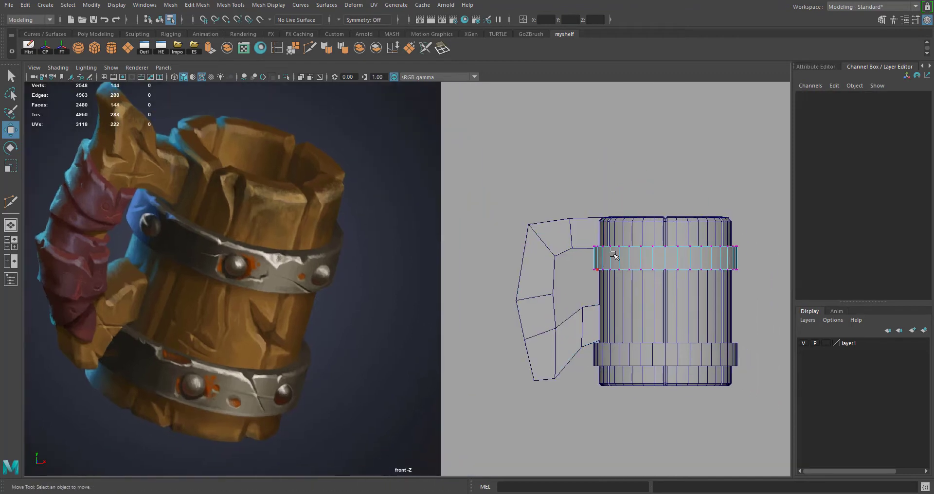
# Step: Lower the mug's upper metal band to Translate Y 0.354 and make it taller with Scale Y 0.177
pyautogui.moveTo(614, 255); pyautogui.dragTo(664, 215, button='right')
pyautogui.click(621, 168)
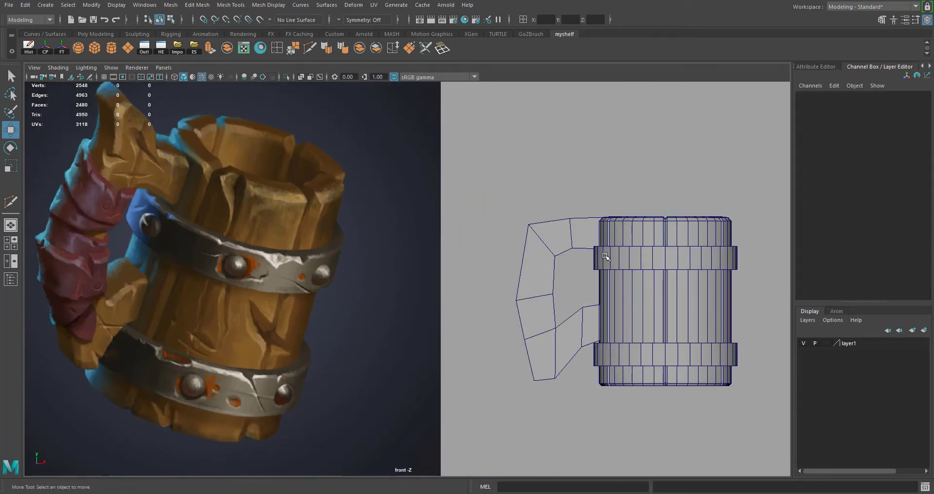
pyautogui.click(608, 256)
pyautogui.moveTo(608, 224); pyautogui.dragTo(622, 261, button='right')
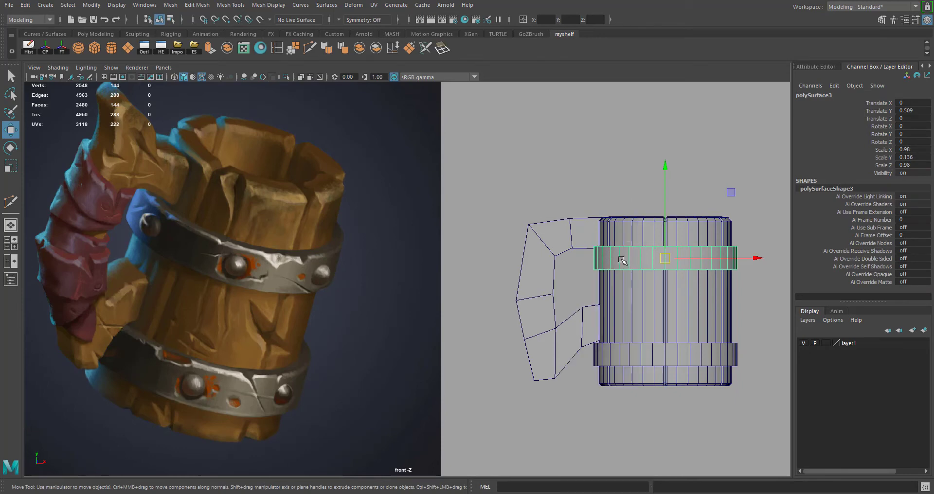
pyautogui.moveTo(661, 166)
pyautogui.mouseDown()
pyautogui.moveTo(666, 183)
pyautogui.moveTo(666, 156)
pyautogui.mouseUp()
pyautogui.press('r')
pyautogui.press('w')
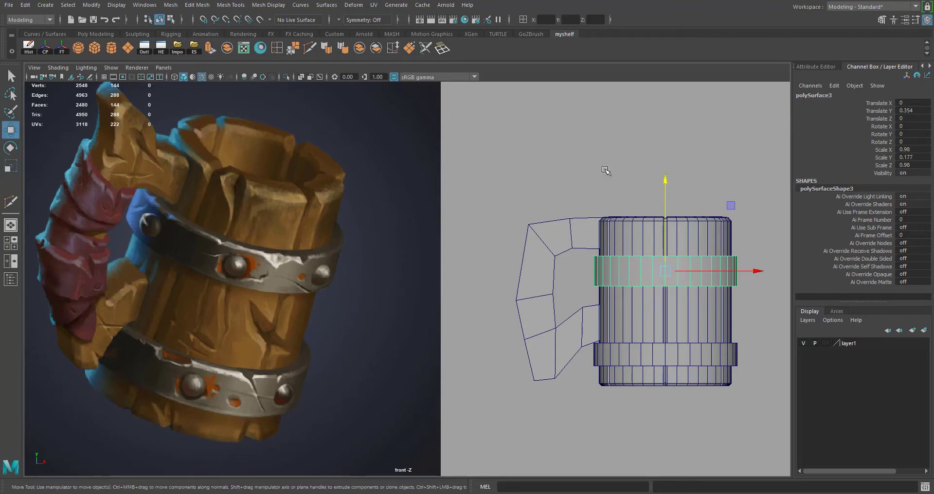
# Step: Extrude the top edge above the handle's grip upward to start the thumb rest
pyautogui.click(598, 204)
pyautogui.click(568, 225)
pyautogui.keyDown('alt'); pyautogui.moveTo(547, 216); pyautogui.dragTo(596, 232, button='middle'); pyautogui.keyUp('alt')
pyautogui.moveTo(598, 231); pyautogui.dragTo(595, 207, button='right')
pyautogui.click(595, 238)
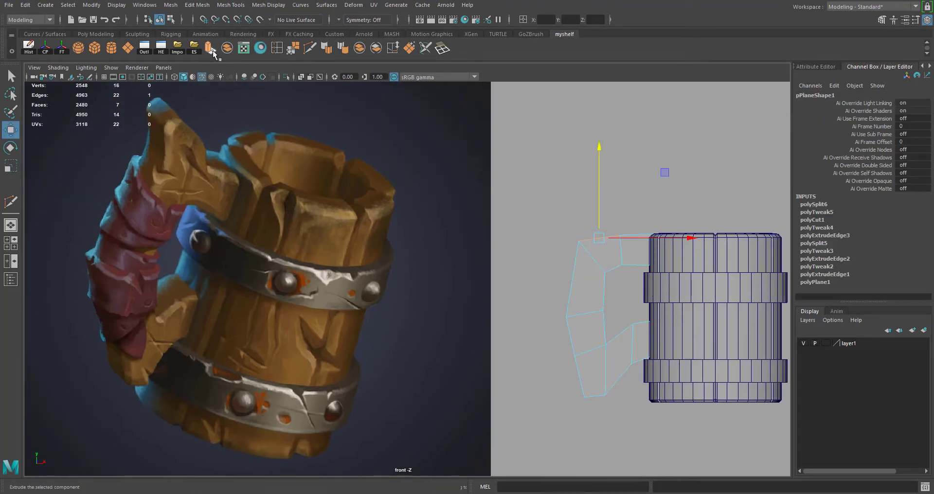
pyautogui.click(210, 48)
pyautogui.press('w')
pyautogui.moveTo(597, 236); pyautogui.dragTo(595, 204)
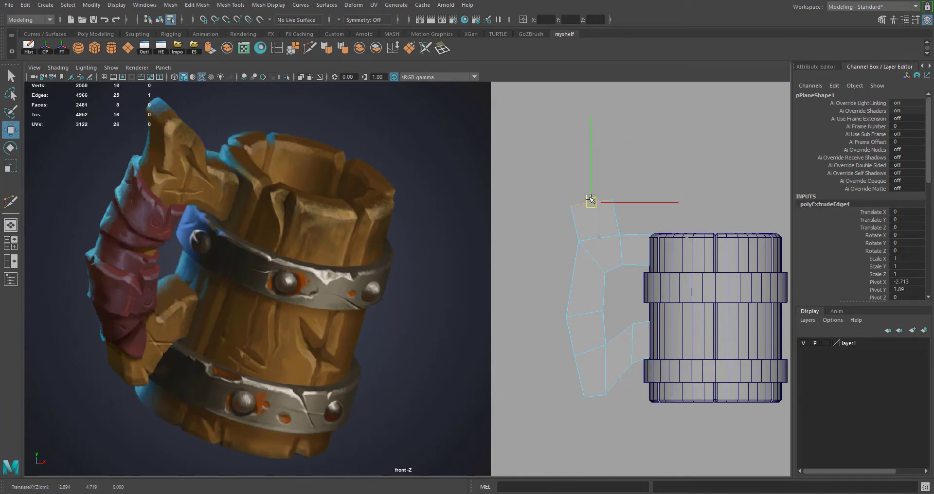
# Step: Reposition the two top vertices of the extruded section and adjust the outer corner and inner bend vertices beneath it
pyautogui.moveTo(572, 206); pyautogui.dragTo(544, 205, button='right')
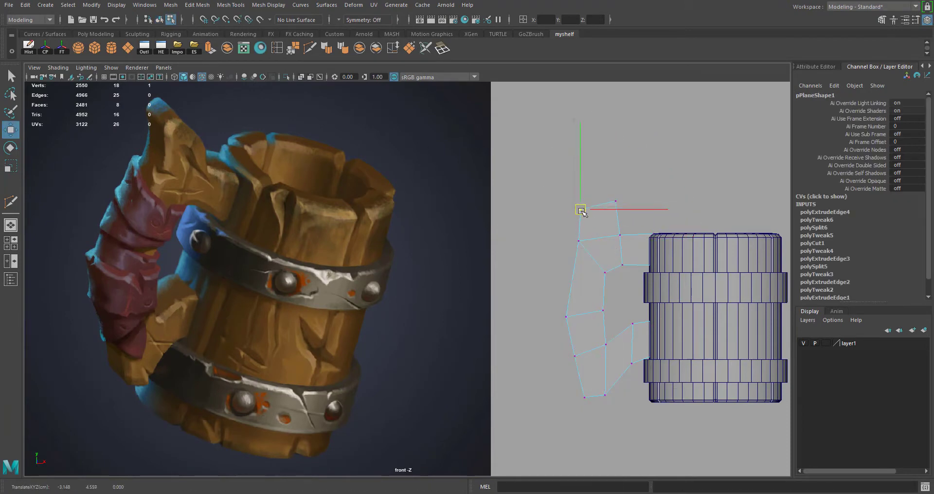
pyautogui.click(580, 209)
pyautogui.click(615, 201)
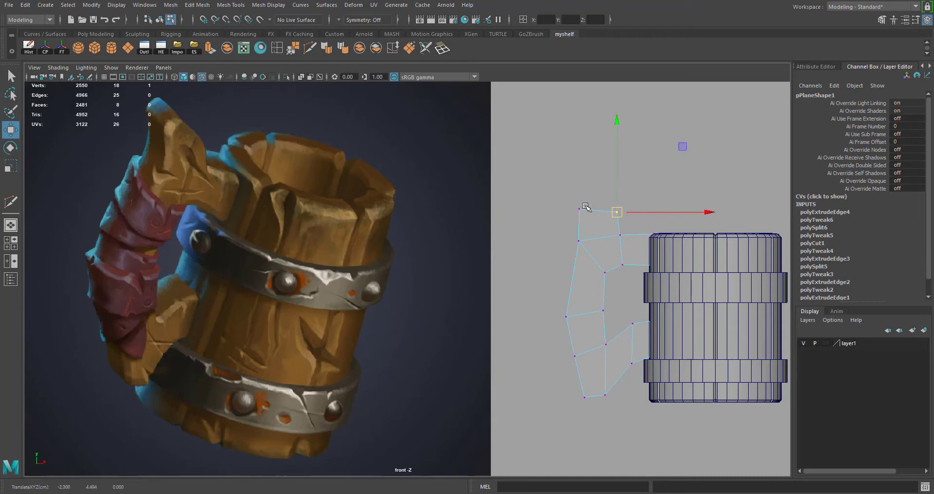
pyautogui.click(581, 240)
pyautogui.moveTo(582, 240); pyautogui.dragTo(580, 240)
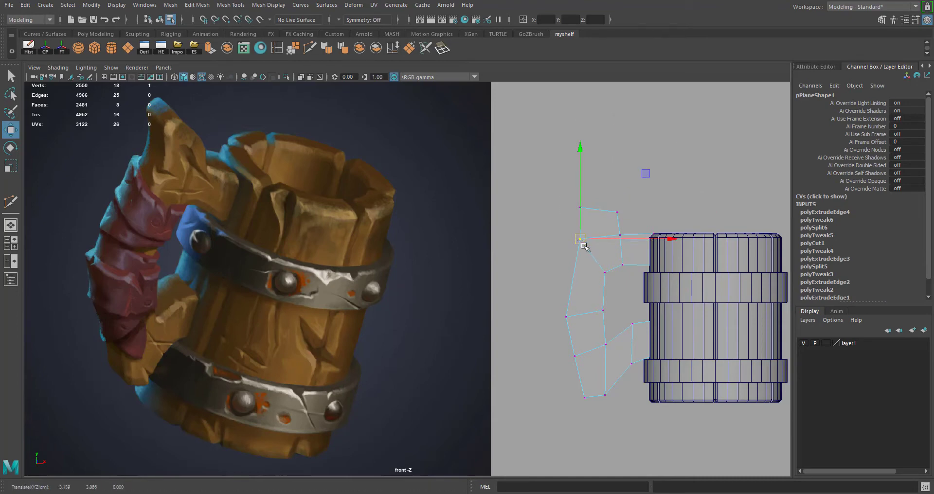
pyautogui.scroll(3, 605, 266)
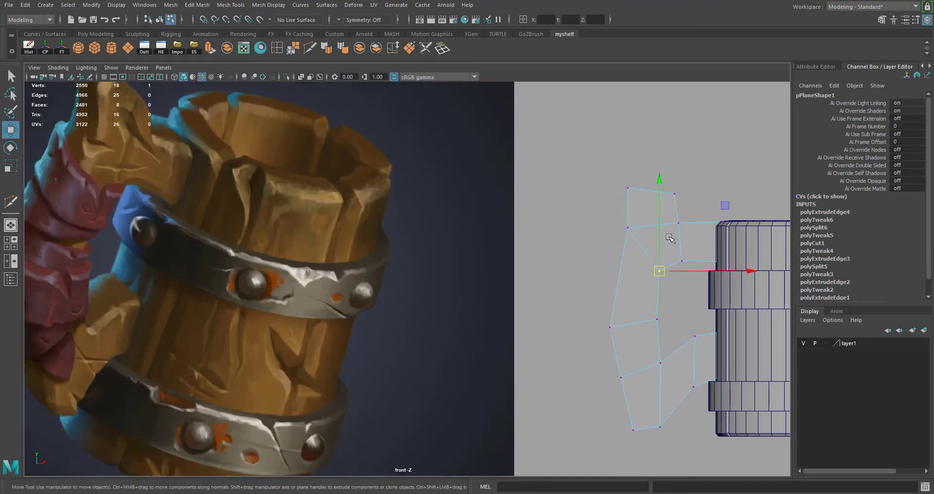
pyautogui.scroll(-3, 606, 265)
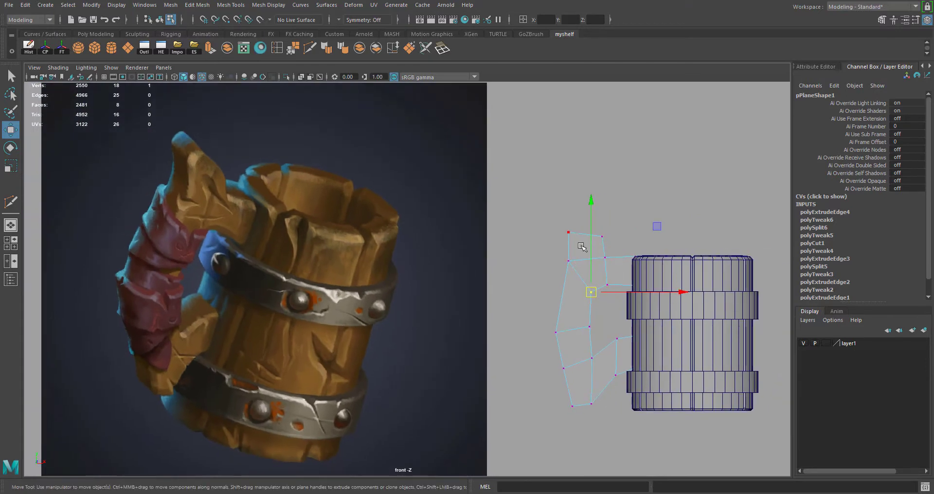
# Step: Cut an edge from the handle's upper inner bend vertex up through the extruded section to its top edge
pyautogui.click(310, 47)
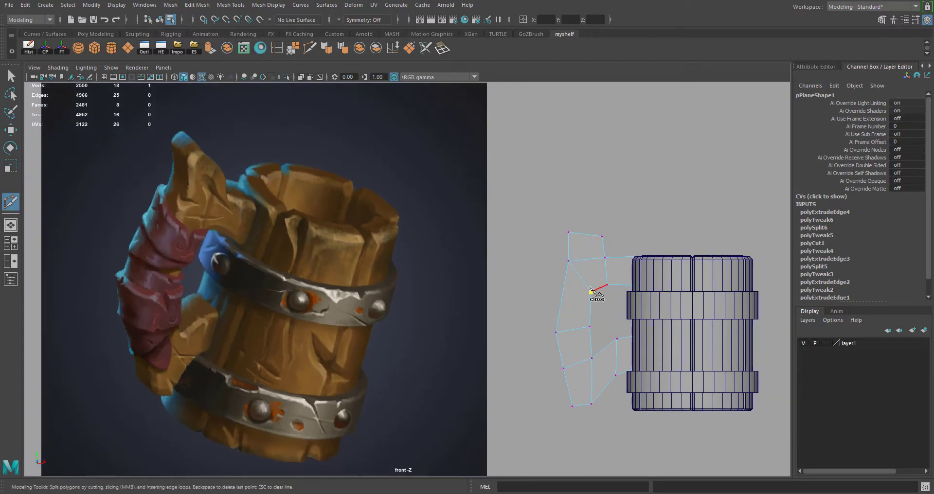
pyautogui.scroll(1, 591, 288)
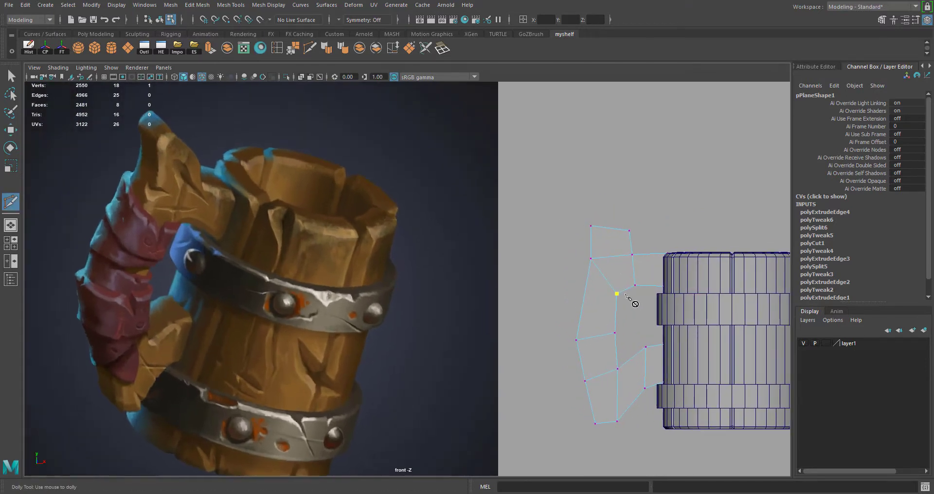
pyautogui.click(610, 257)
pyautogui.press('w')
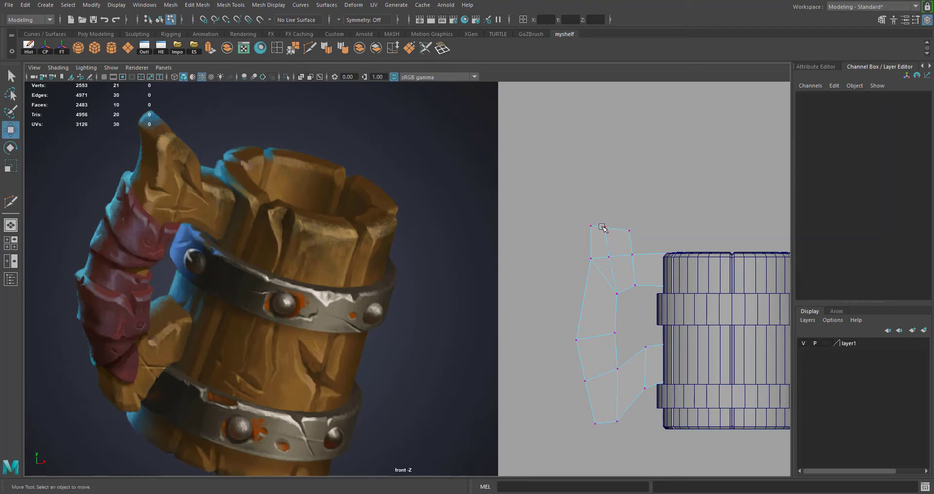
# Step: Raise the new top vertex into a peak and shift the new vertex beneath it slightly upward
pyautogui.click(604, 227)
pyautogui.moveTo(605, 230); pyautogui.dragTo(603, 217)
pyautogui.click(609, 257)
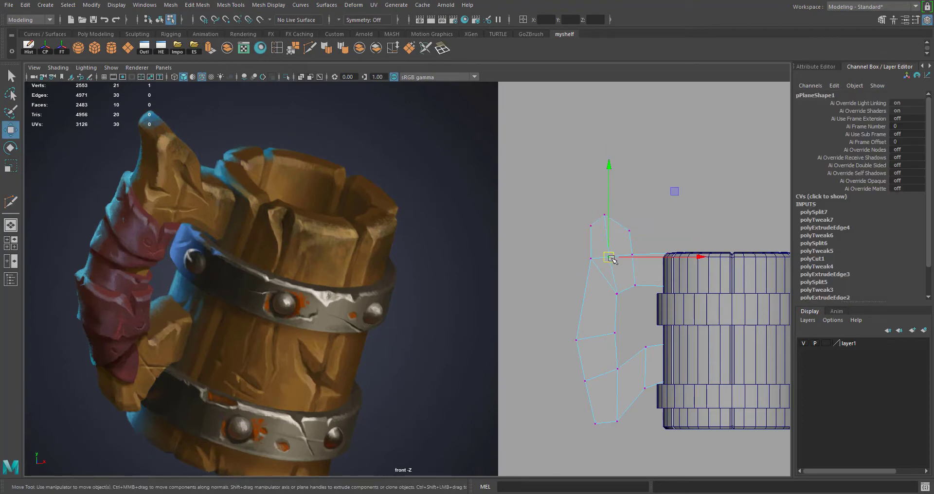
pyautogui.moveTo(609, 257); pyautogui.dragTo(611, 253)
# Step: Cut an edge from the upper inner bend vertex across to the grip's outer edge, and adjust the new outer vertex
pyautogui.click(618, 294)
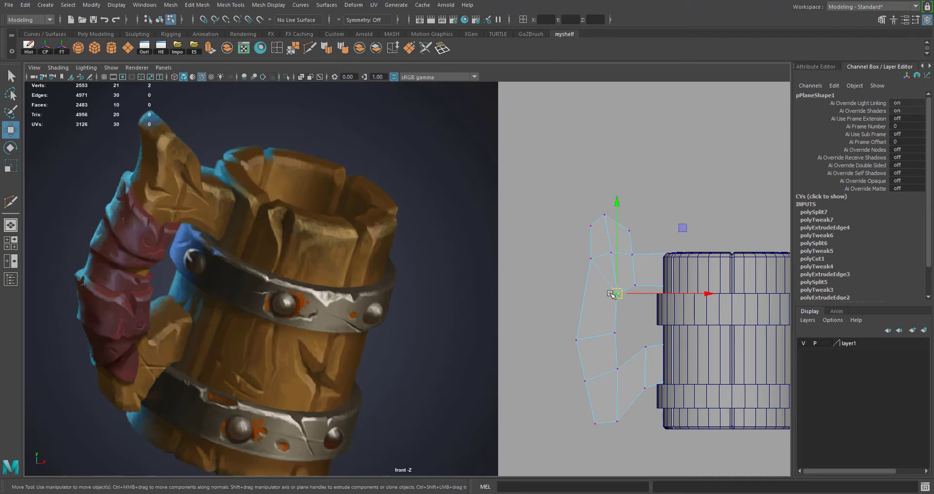
pyautogui.click(310, 48)
pyautogui.click(590, 294)
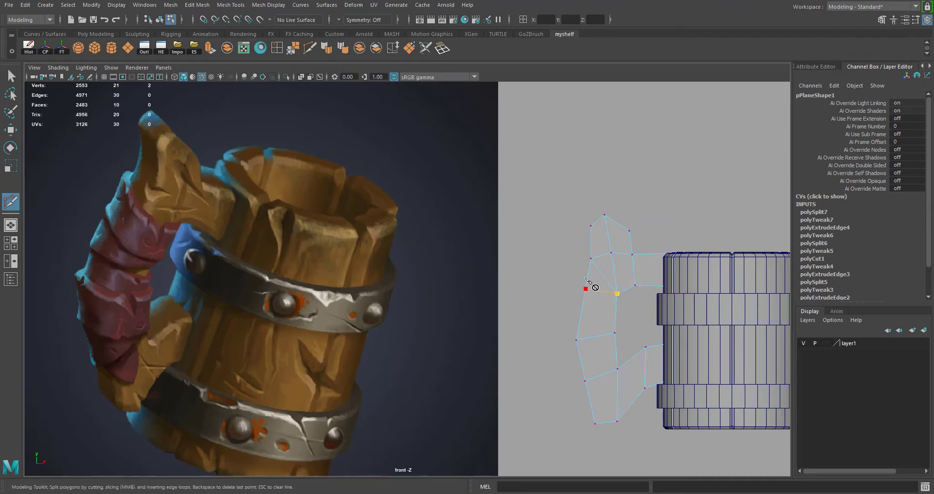
pyautogui.press('w')
pyautogui.click(590, 294)
pyautogui.moveTo(588, 296); pyautogui.dragTo(587, 295)
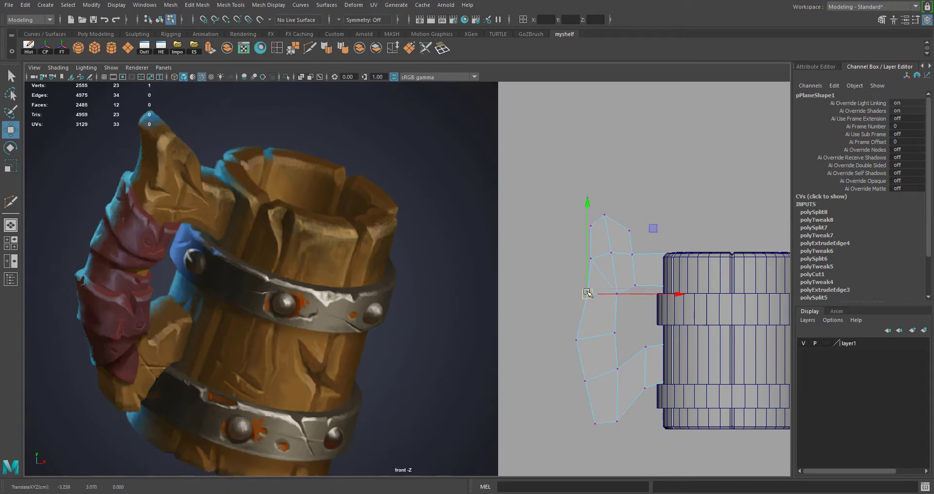
# Step: Reposition the outer corner vertex and the thumb rest's two side vertices to narrow its base and lower its shoulders
pyautogui.moveTo(576, 255); pyautogui.dragTo(601, 271)
pyautogui.moveTo(592, 259); pyautogui.dragTo(597, 265)
pyautogui.moveTo(585, 225); pyautogui.dragTo(626, 235)
pyautogui.moveTo(630, 231); pyautogui.dragTo(632, 236)
pyautogui.moveTo(594, 192); pyautogui.dragTo(593, 239)
pyautogui.moveTo(589, 236); pyautogui.dragTo(587, 237)
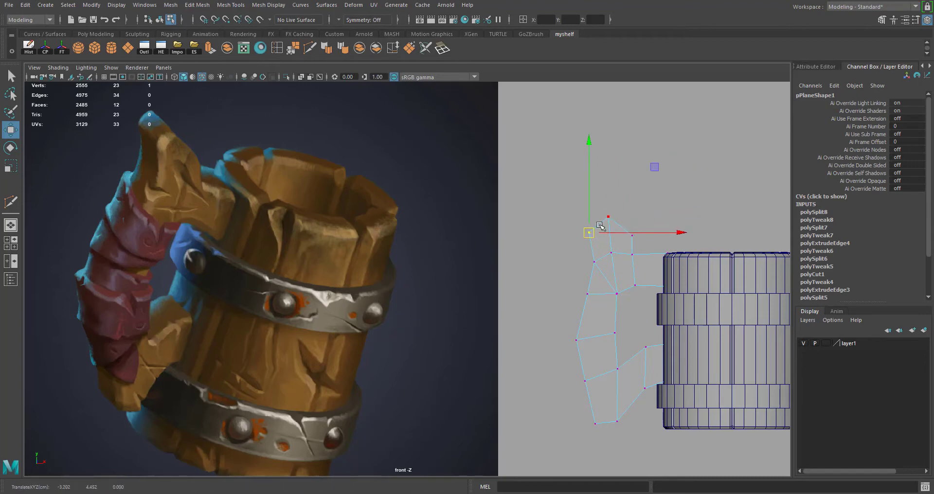
# Step: Extrude the outer segment of the thumb rest's top edge up and outward to form a tip
pyautogui.moveTo(599, 222); pyautogui.dragTo(598, 193, button='right')
pyautogui.moveTo(594, 215)
pyautogui.mouseDown()
pyautogui.moveTo(600, 233)
pyautogui.moveTo(591, 211)
pyautogui.mouseUp()
pyautogui.click(214, 51)
pyautogui.press('w')
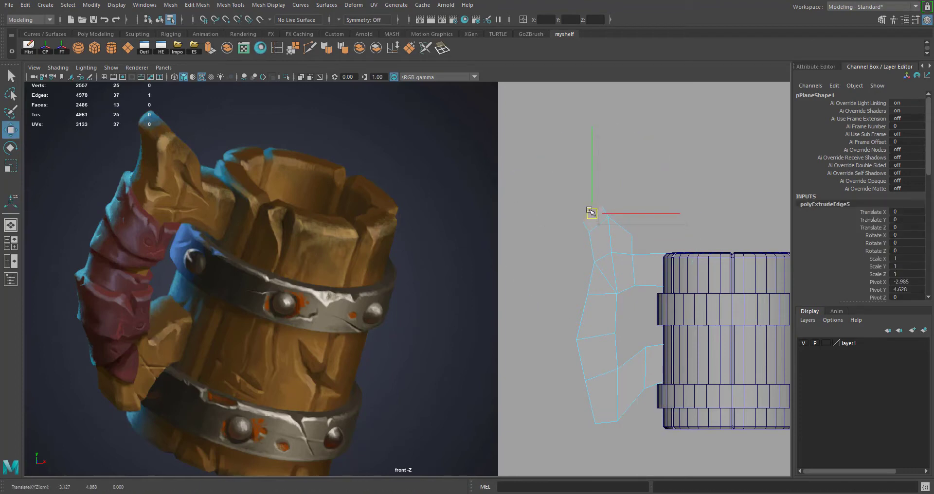
# Step: Shape the tip by moving the vertices around its base, and raise the two outer vertices at the handle's upper bend
pyautogui.moveTo(591, 215); pyautogui.dragTo(567, 222, button='right')
pyautogui.click(587, 227)
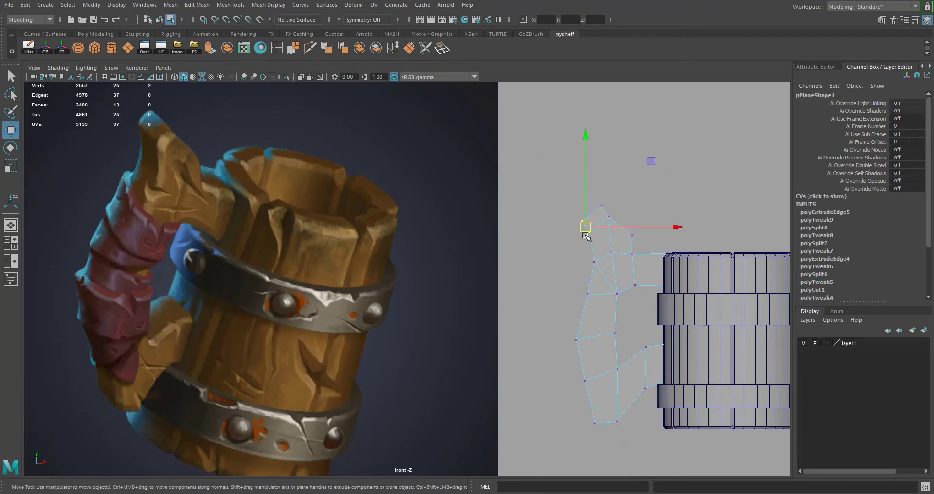
pyautogui.click(587, 226)
pyautogui.moveTo(586, 224); pyautogui.dragTo(618, 220)
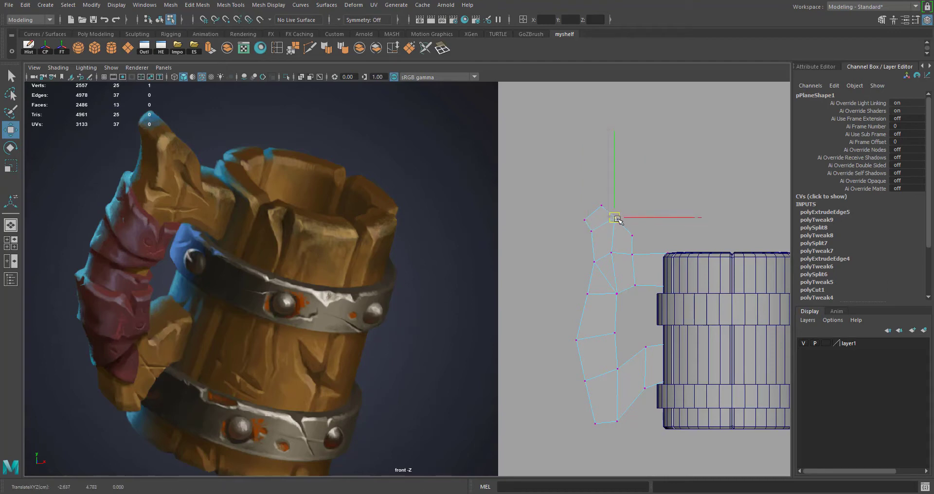
pyautogui.click(595, 263)
pyautogui.moveTo(596, 263); pyautogui.dragTo(586, 284)
# Step: Delete the diagonal edge crossing the handle's upper bend
pyautogui.moveTo(609, 225); pyautogui.dragTo(607, 198, button='right')
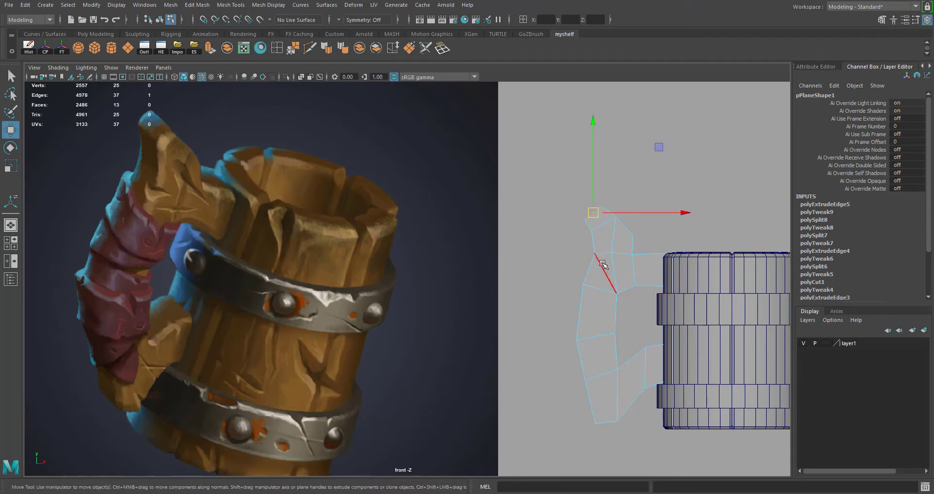
pyautogui.click(603, 276)
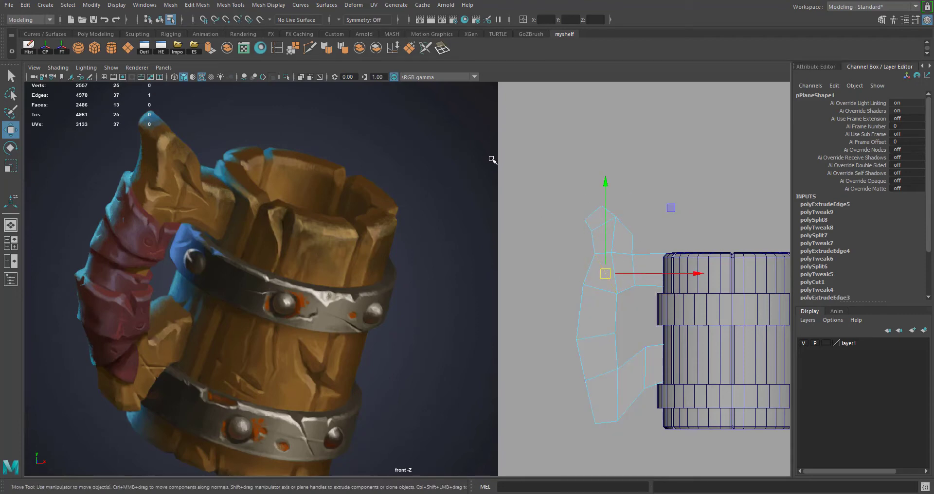
pyautogui.press('Delete')
# Step: Adjust the central vertex below the thumb rest and raise the edge crossing the middle of the grip
pyautogui.press('F9')
pyautogui.click(612, 253)
pyautogui.moveTo(613, 253); pyautogui.dragTo(615, 255)
pyautogui.keyDown('alt'); pyautogui.moveTo(609, 295); pyautogui.dragTo(606, 275, button='middle'); pyautogui.keyUp('alt')
pyautogui.click(587, 251)
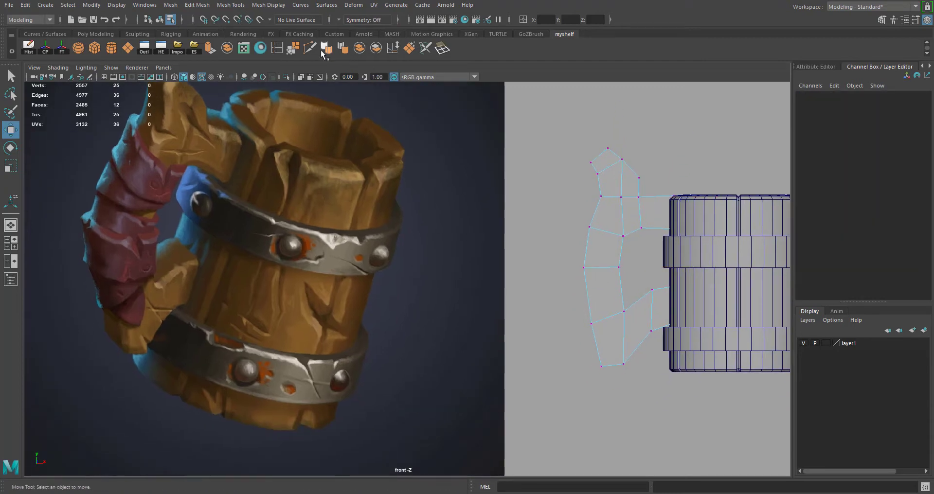
# Step: Cut a new edge across the grip between its middle edge and the lower bend
pyautogui.click(322, 50)
pyautogui.click(588, 294)
pyautogui.press('w')
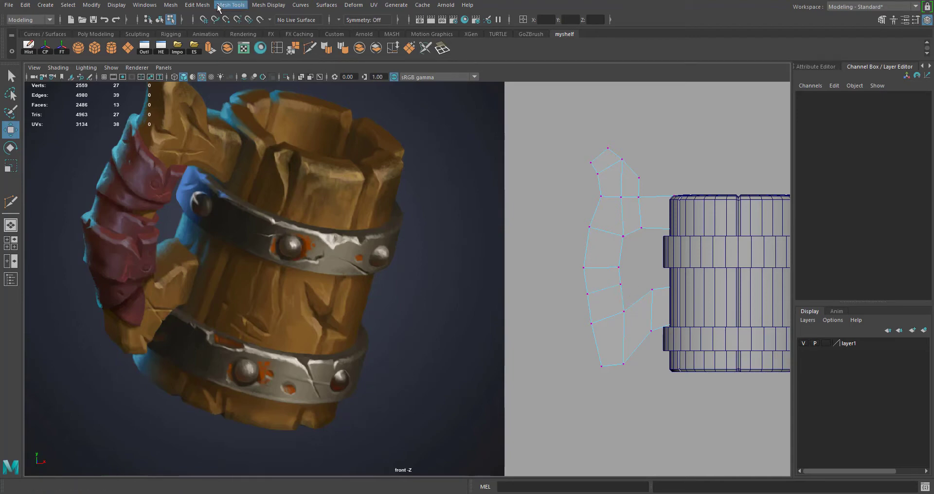
# Step: Try inserting an edge loop lengthwise through the handle's lower arm, and undo it
pyautogui.click(202, 5)
pyautogui.moveTo(231, 5)
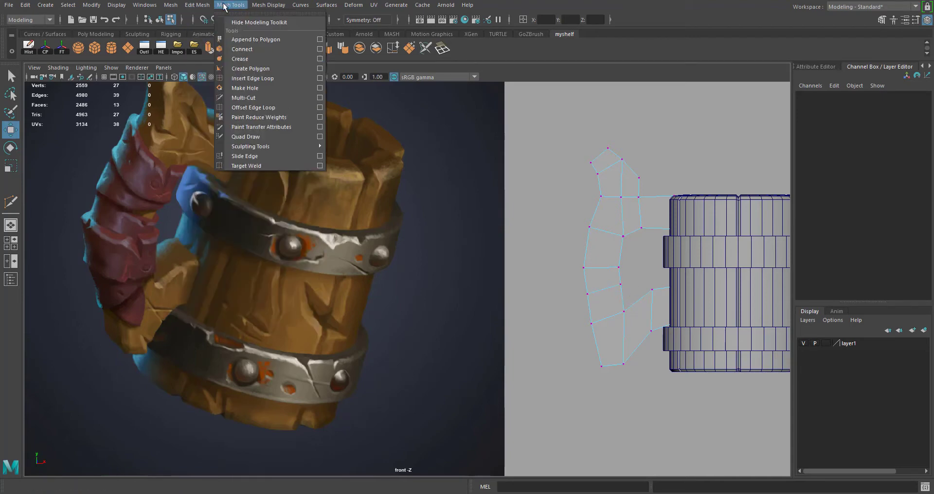
pyautogui.click(266, 78)
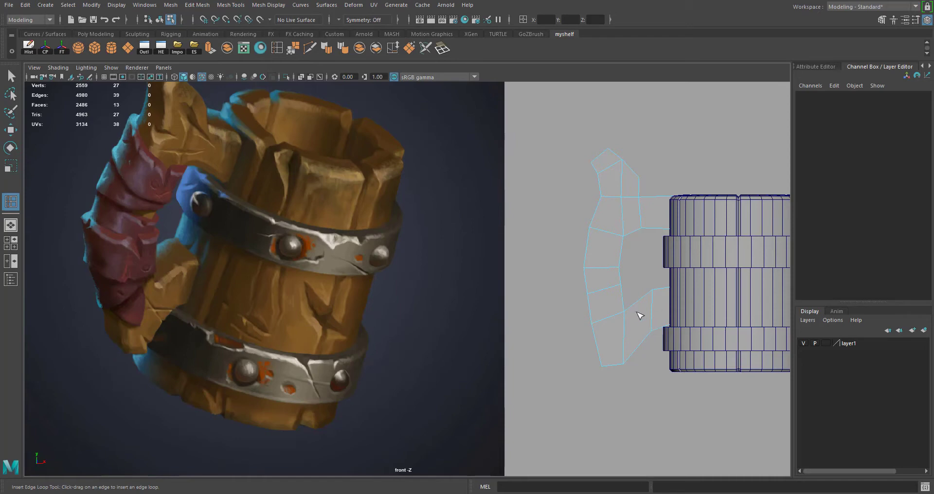
pyautogui.moveTo(627, 331); pyautogui.dragTo(627, 339)
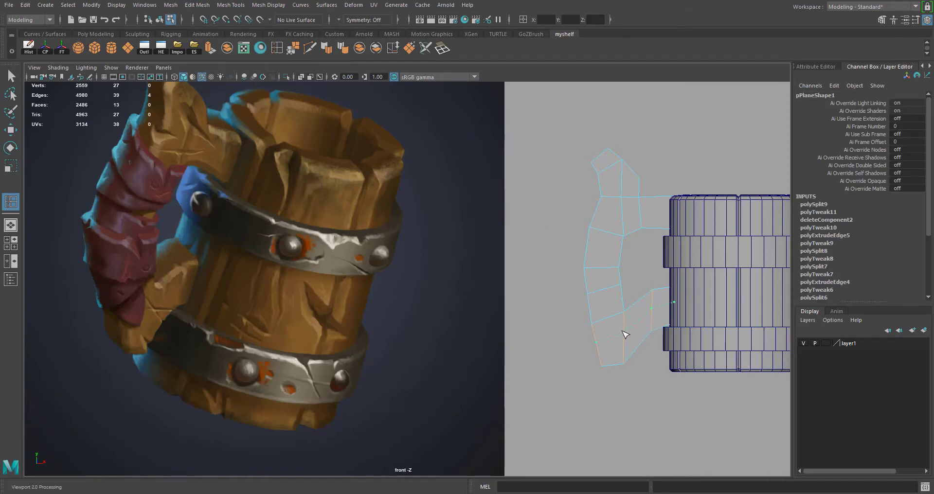
pyautogui.click(626, 337)
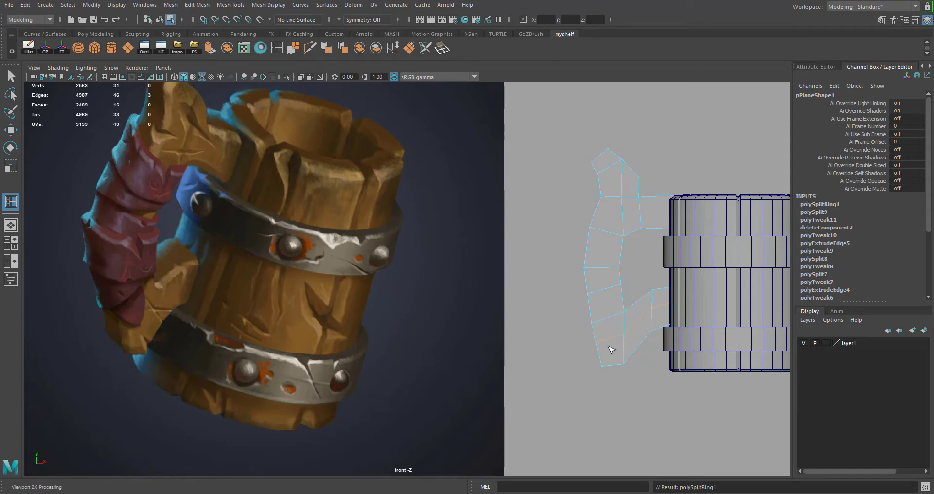
pyautogui.press('w')
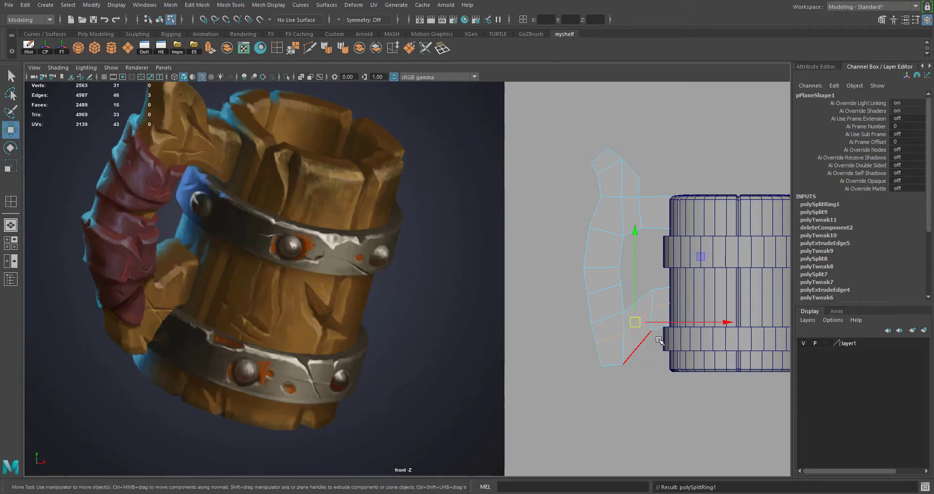
pyautogui.hotkey('ctrl', 'z')
# Step: Reposition the outer vertices along the grip to smooth its curve, and adjust the upper arm's vertices toward the mug's wall
pyautogui.moveTo(601, 319); pyautogui.dragTo(562, 225, button='right')
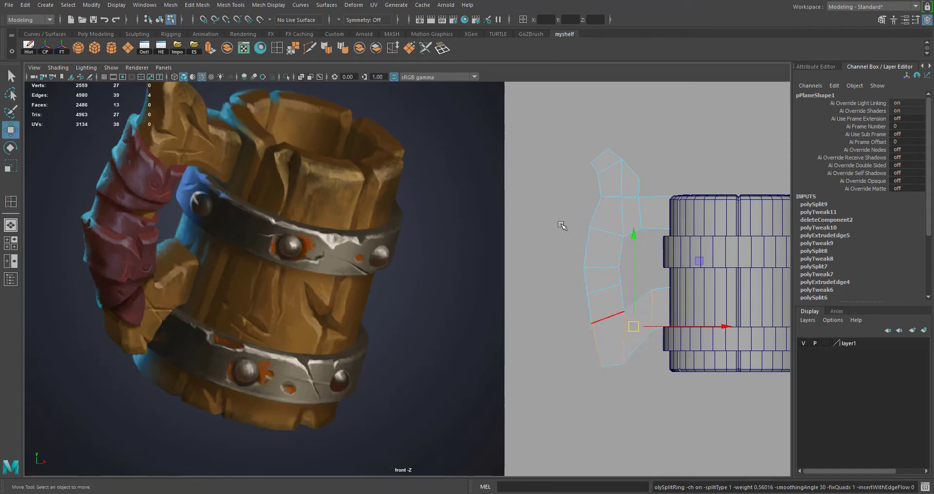
pyautogui.moveTo(576, 320); pyautogui.dragTo(598, 329)
pyautogui.moveTo(591, 324); pyautogui.dragTo(596, 328)
pyautogui.moveTo(580, 289)
pyautogui.mouseDown()
pyautogui.moveTo(592, 298)
pyautogui.moveTo(585, 302)
pyautogui.mouseUp()
pyautogui.moveTo(574, 255); pyautogui.dragTo(590, 273)
pyautogui.moveTo(583, 268); pyautogui.dragTo(582, 264)
pyautogui.moveTo(675, 197); pyautogui.dragTo(675, 198)
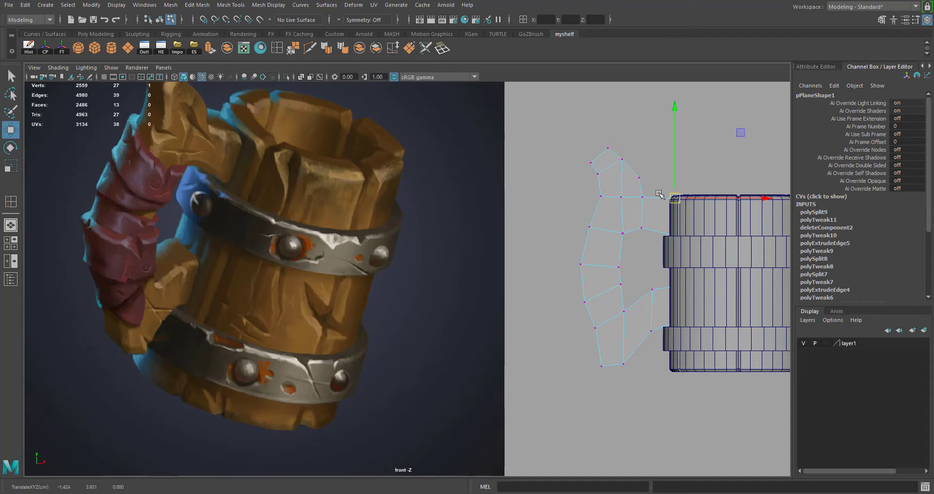
# Step: Insert an edge loop across the handle's upper arm, about midway between the thumb rest and the mug's wall
pyautogui.click(276, 47)
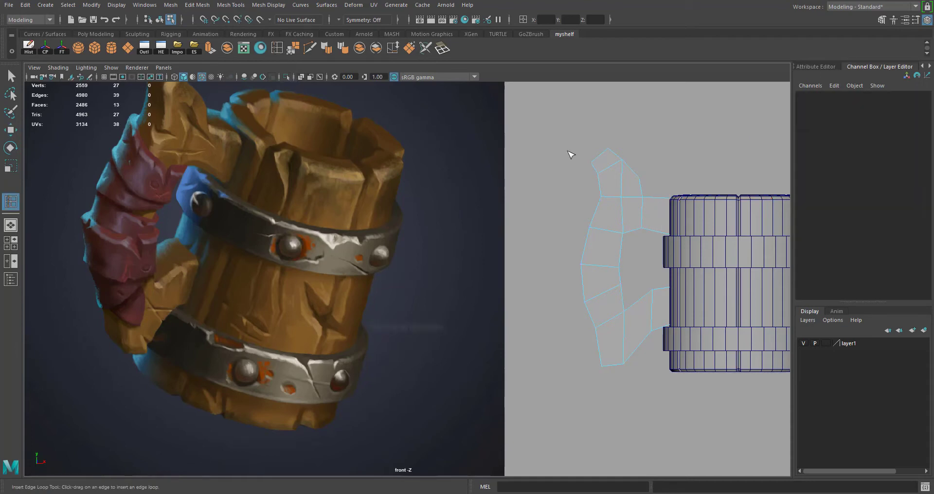
pyautogui.click(658, 198)
pyautogui.press('w')
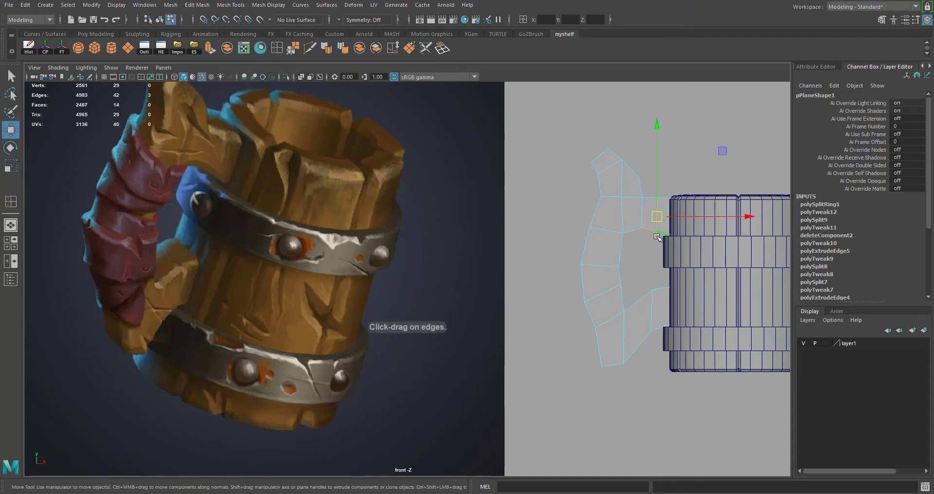
# Step: Adjust the upper and lower vertices along the upper arm around the new edge loop and at the base of the thumb rest
pyautogui.moveTo(655, 226); pyautogui.dragTo(611, 225, button='right')
pyautogui.click(656, 230)
pyautogui.moveTo(657, 230); pyautogui.dragTo(642, 227)
pyautogui.click(642, 228)
pyautogui.click(658, 198)
pyautogui.moveTo(659, 198); pyautogui.dragTo(644, 195)
pyautogui.click(642, 197)
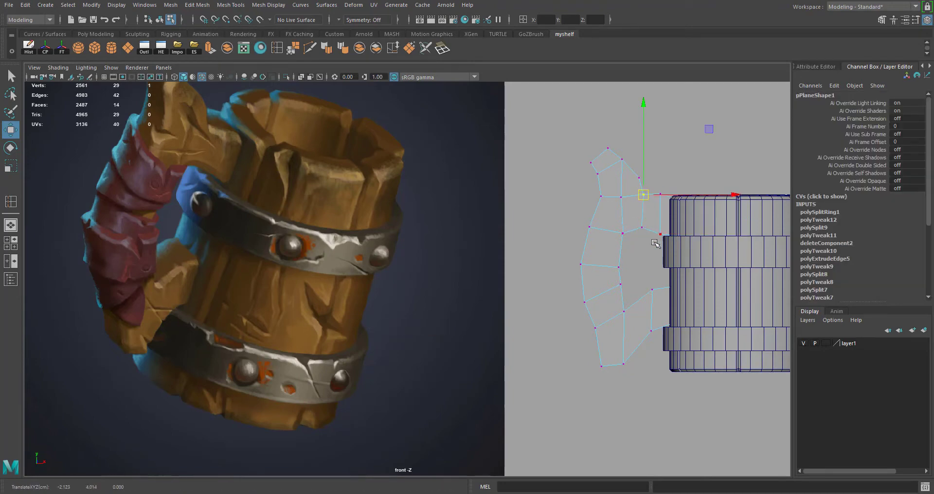
# Step: Refine the vertices along the upper arm's lower and upper outlines up to where it meets the mug's wall
pyautogui.keyDown('alt'); pyautogui.moveTo(657, 242); pyautogui.dragTo(647, 208, button='middle'); pyautogui.keyUp('alt')
pyautogui.scroll(1, 648, 207)
pyautogui.moveTo(607, 215); pyautogui.dragTo(623, 237)
pyautogui.moveTo(617, 232); pyautogui.dragTo(617, 230)
pyautogui.click(622, 196)
pyautogui.moveTo(622, 197); pyautogui.dragTo(673, 201)
pyautogui.click(660, 198)
pyautogui.click(672, 199)
pyautogui.keyDown('alt'); pyautogui.moveTo(582, 263); pyautogui.dragTo(592, 270, button='middle'); pyautogui.keyUp('alt')
pyautogui.scroll(-2, 611, 269)
pyautogui.scroll(1, 639, 324)
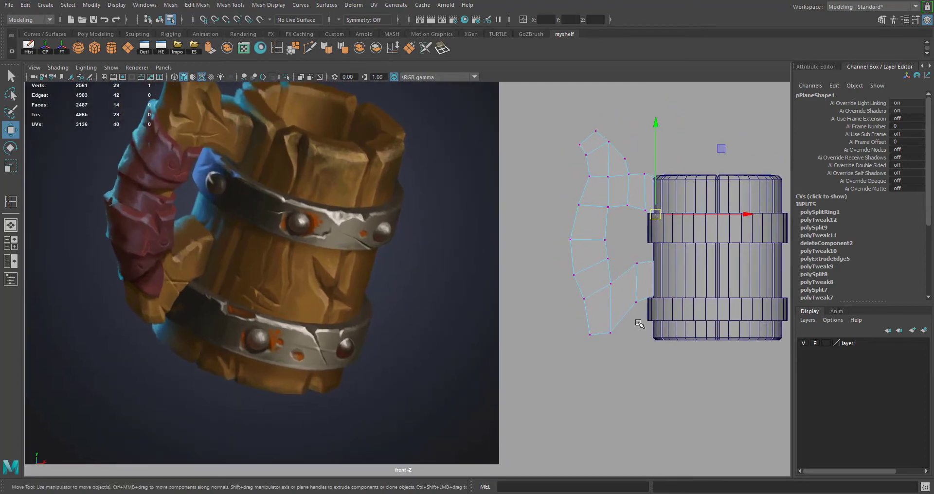
# Step: Raise the two bottom vertices of the handle's lower tip to shorten it
pyautogui.click(609, 334)
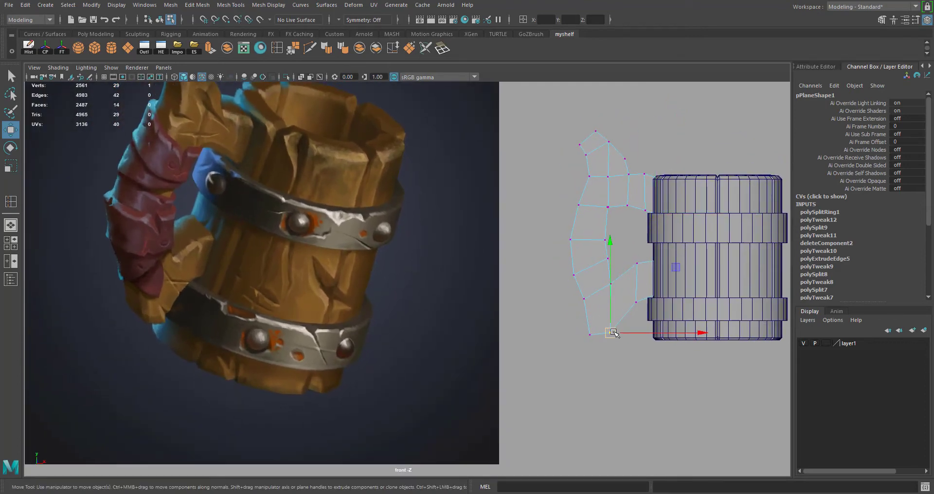
pyautogui.moveTo(614, 334); pyautogui.dragTo(596, 341)
pyautogui.moveTo(590, 334); pyautogui.dragTo(592, 321)
# Step: Extrude the bottom edge of the handle's lower tip and move the new edge downward
pyautogui.moveTo(602, 319); pyautogui.dragTo(601, 310, button='right')
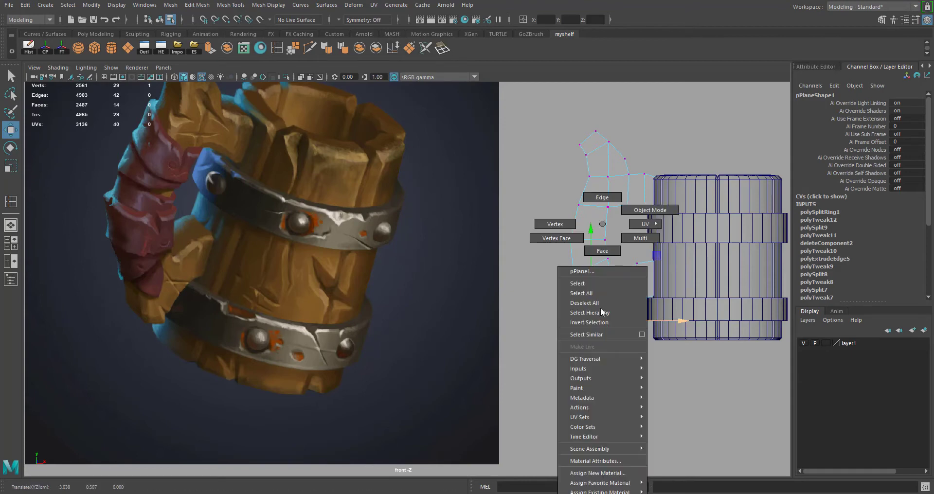
pyautogui.click(602, 197)
pyautogui.click(599, 318)
pyautogui.moveTo(602, 334); pyautogui.dragTo(602, 335)
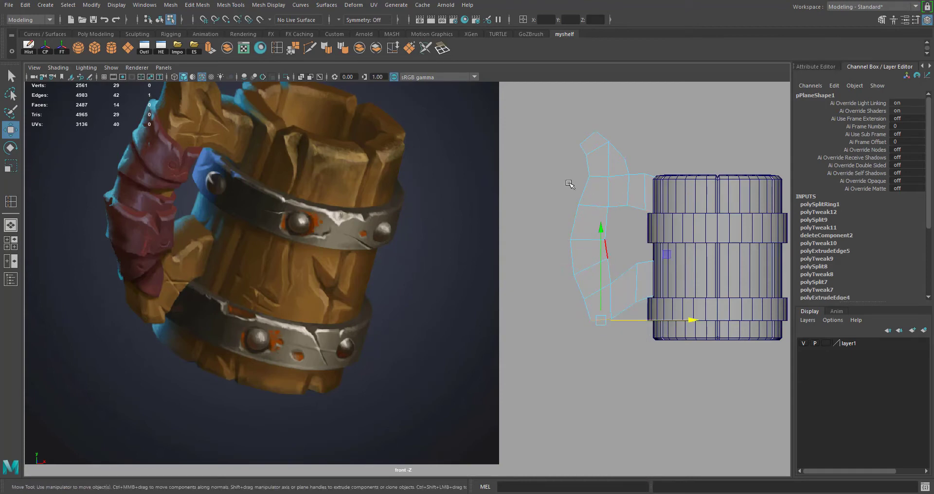
pyautogui.click(210, 48)
pyautogui.press('w')
pyautogui.moveTo(601, 231); pyautogui.dragTo(603, 237)
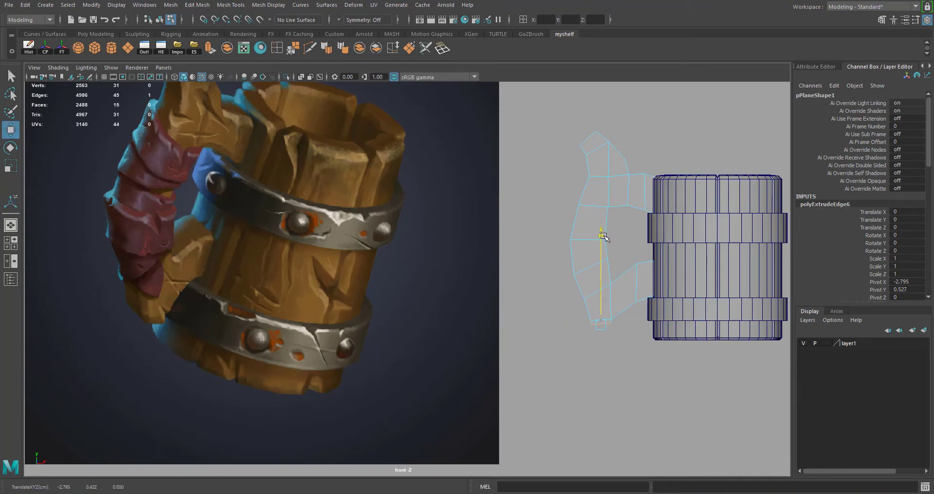
# Step: Switch the handle plane to vertex editing and reposition the vertices around its lower end
pyautogui.moveTo(591, 224); pyautogui.dragTo(548, 234, button='right')
pyautogui.click(591, 319)
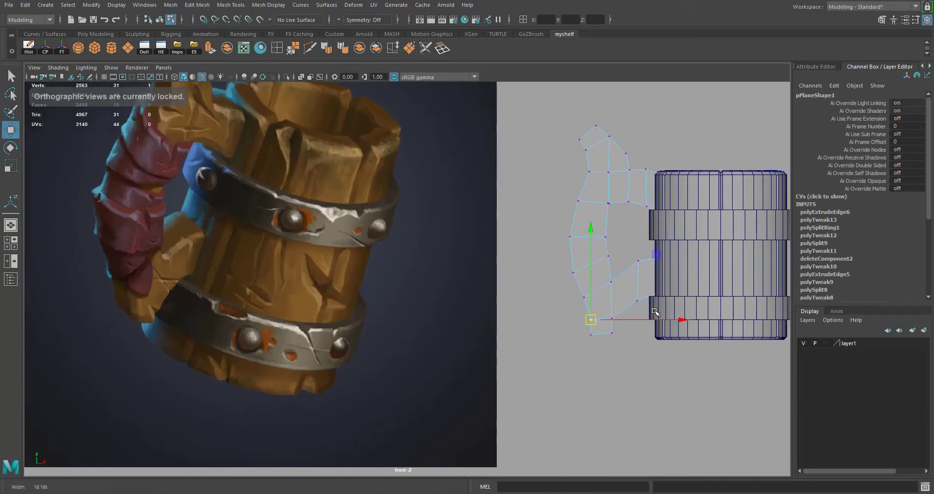
pyautogui.scroll(1, 653, 309)
pyautogui.click(627, 321)
pyautogui.moveTo(627, 321); pyautogui.dragTo(592, 299)
pyautogui.click(627, 337)
pyautogui.click(605, 339)
pyautogui.click(605, 324)
# Step: Reposition the vertices along the handle's lower inner edge to smooth the curve into the lower arm
pyautogui.click(598, 299)
pyautogui.click(586, 266)
pyautogui.moveTo(627, 257); pyautogui.dragTo(628, 258)
pyautogui.moveTo(623, 243); pyautogui.dragTo(621, 261)
pyautogui.keyDown('alt'); pyautogui.moveTo(596, 226); pyautogui.dragTo(604, 269, button='middle'); pyautogui.keyUp('alt')
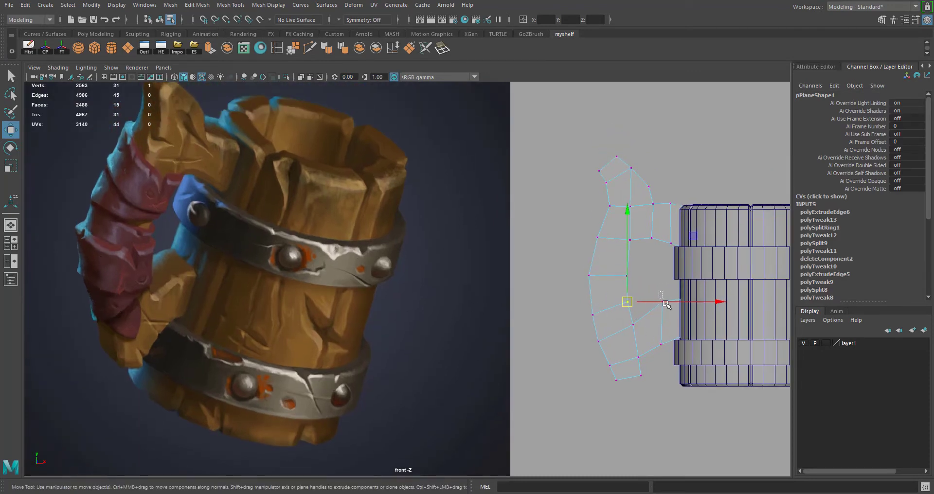
pyautogui.moveTo(666, 305); pyautogui.dragTo(700, 304)
pyautogui.click(634, 324)
pyautogui.moveTo(634, 325); pyautogui.dragTo(634, 318)
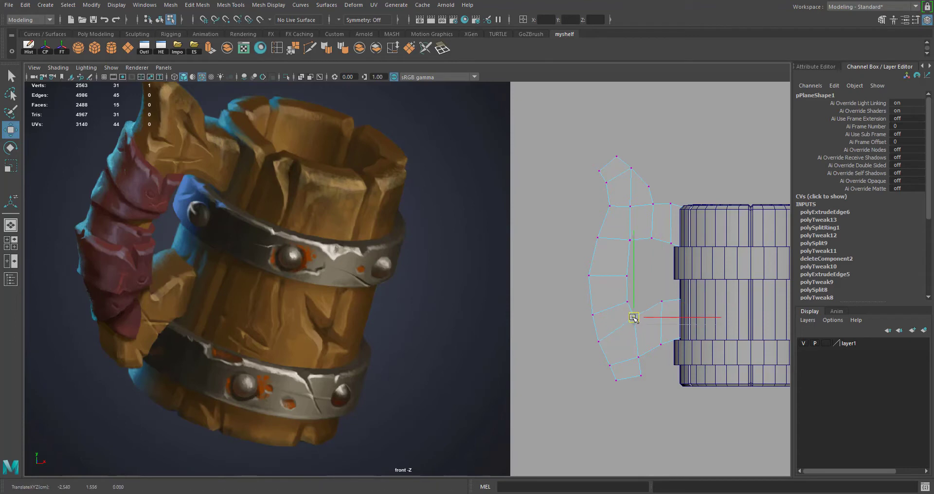
# Step: Adjust the vertices of the lower arm and bottom tip to match the handle in the reference painting
pyautogui.click(684, 297)
pyautogui.moveTo(687, 300); pyautogui.dragTo(686, 298)
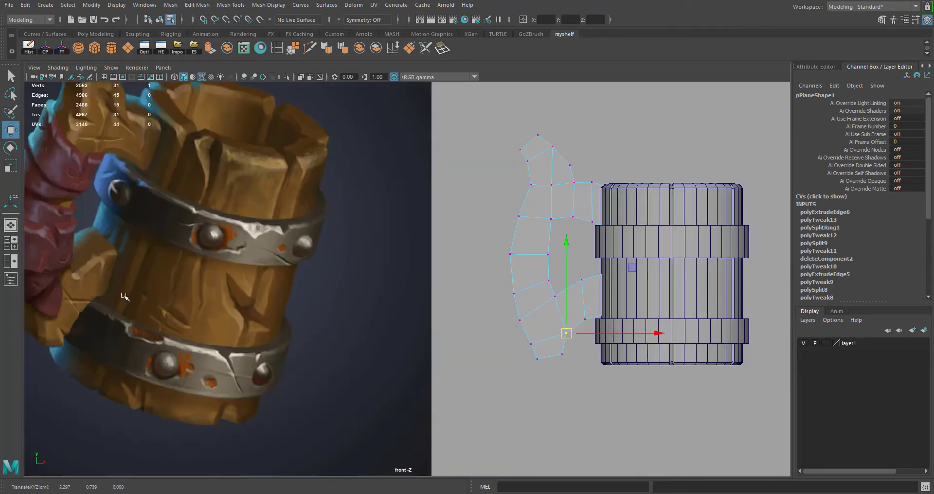
pyautogui.keyDown('alt'); pyautogui.moveTo(124, 296); pyautogui.dragTo(201, 286, button='middle'); pyautogui.keyUp('alt')
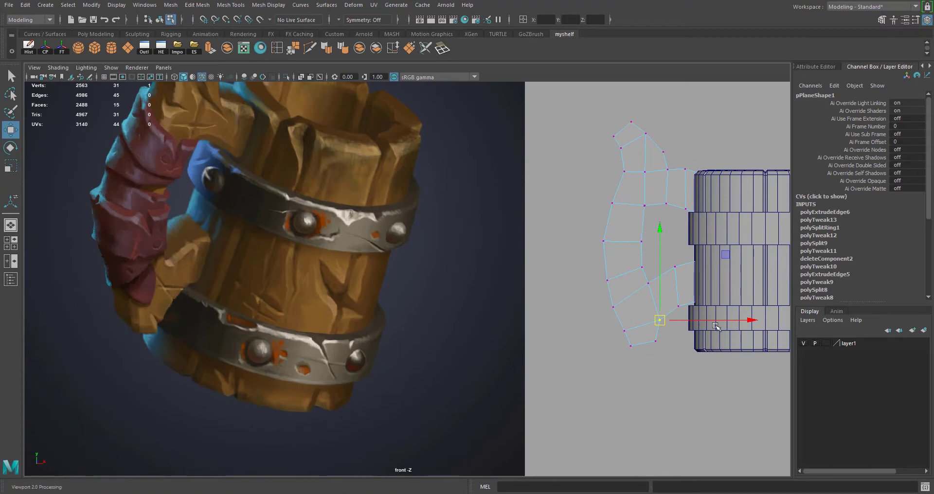
pyautogui.click(677, 305)
pyautogui.moveTo(651, 339); pyautogui.dragTo(659, 345)
pyautogui.moveTo(657, 342); pyautogui.dragTo(634, 346)
pyautogui.click(621, 324)
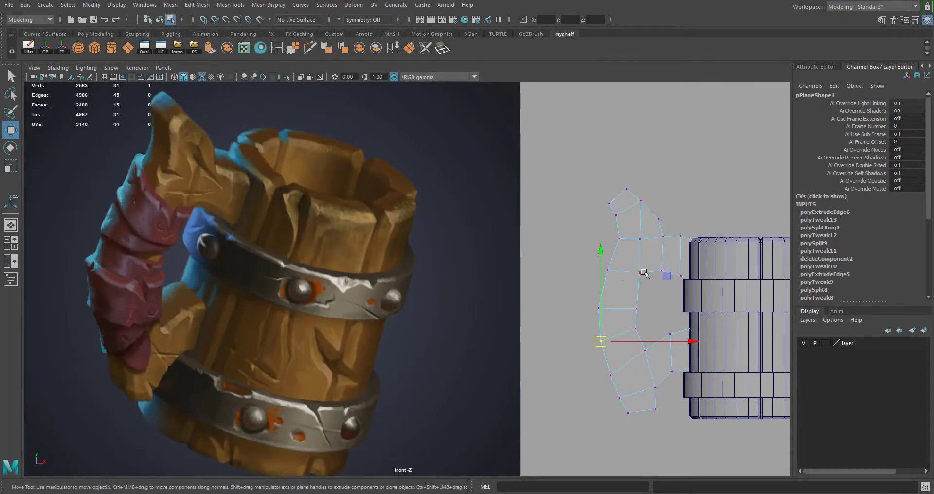
# Step: Shift the vertices along the handle's outer edge up to the base of the horn to even out its curve
pyautogui.moveTo(642, 279); pyautogui.dragTo(601, 341)
pyautogui.moveTo(599, 308); pyautogui.dragTo(602, 305)
pyautogui.moveTo(607, 270); pyautogui.dragTo(606, 268)
pyautogui.moveTo(620, 238); pyautogui.dragTo(659, 219)
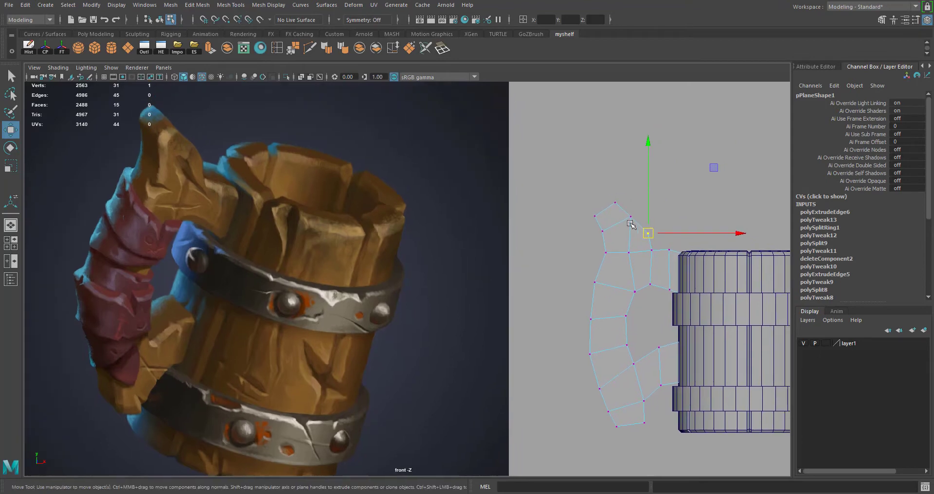
# Step: Cut one crosswise edge line and one lengthwise edge line through the handle's upper horn with Multi-Cut
pyautogui.keyDown('alt'); pyautogui.moveTo(630, 223); pyautogui.dragTo(724, 270, button='right'); pyautogui.keyUp('alt')
pyautogui.keyDown('alt'); pyautogui.moveTo(715, 221); pyautogui.dragTo(637, 230, button='middle'); pyautogui.keyUp('alt')
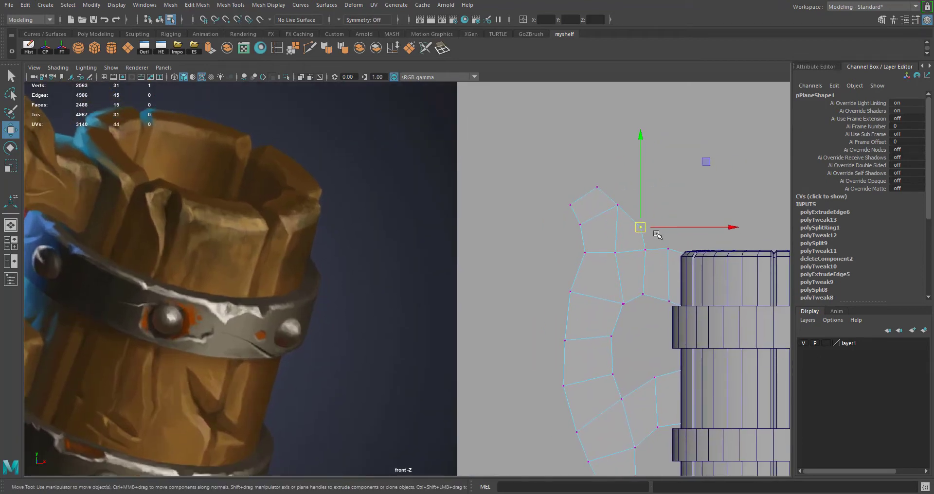
pyautogui.click(308, 50)
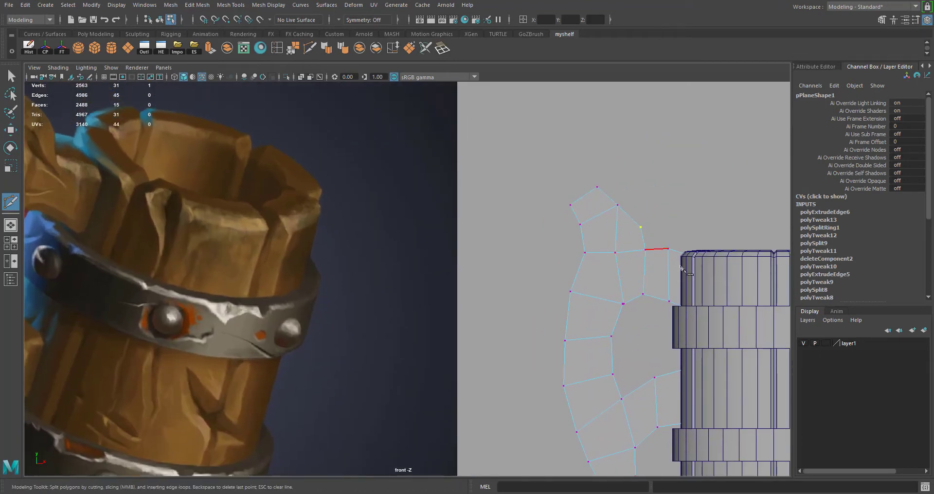
pyautogui.click(617, 231)
pyautogui.click(583, 238)
pyautogui.press('Return')
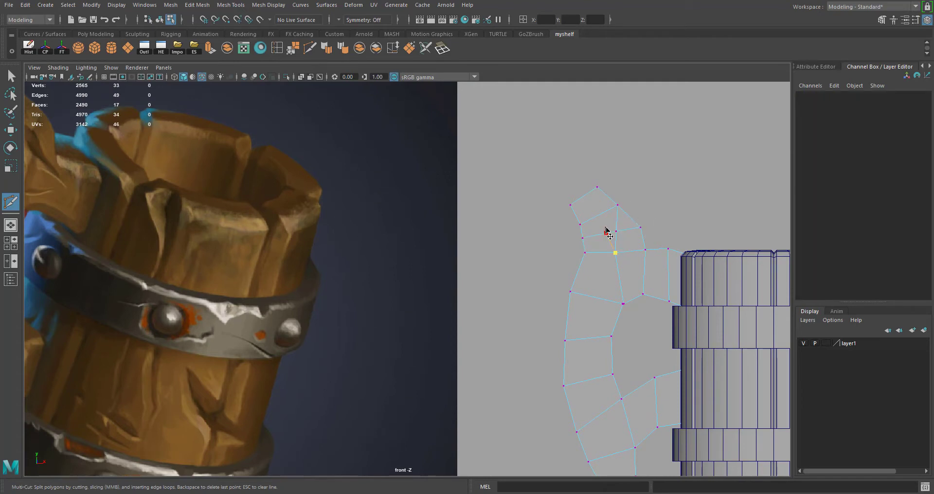
pyautogui.press('w')
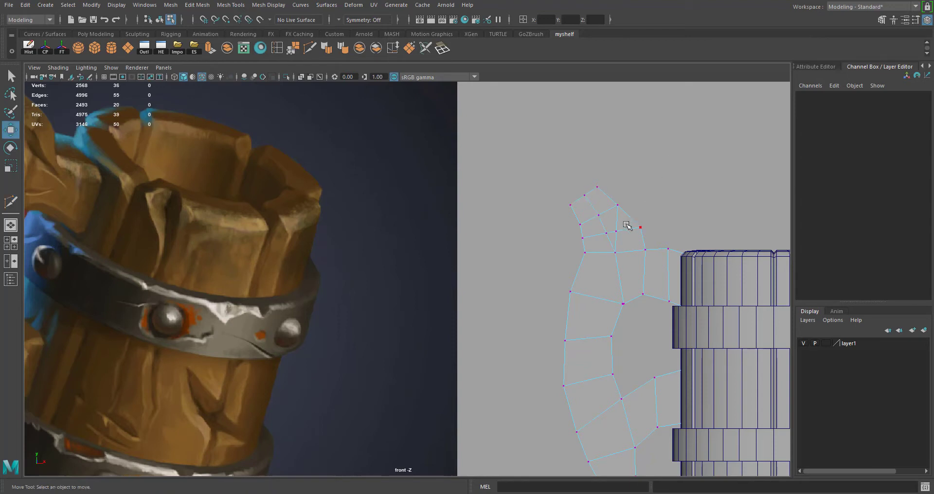
# Step: Delete the two original lengthwise edges on the inner side of the horn
pyautogui.moveTo(619, 221); pyautogui.dragTo(622, 197, button='right')
pyautogui.click(615, 217)
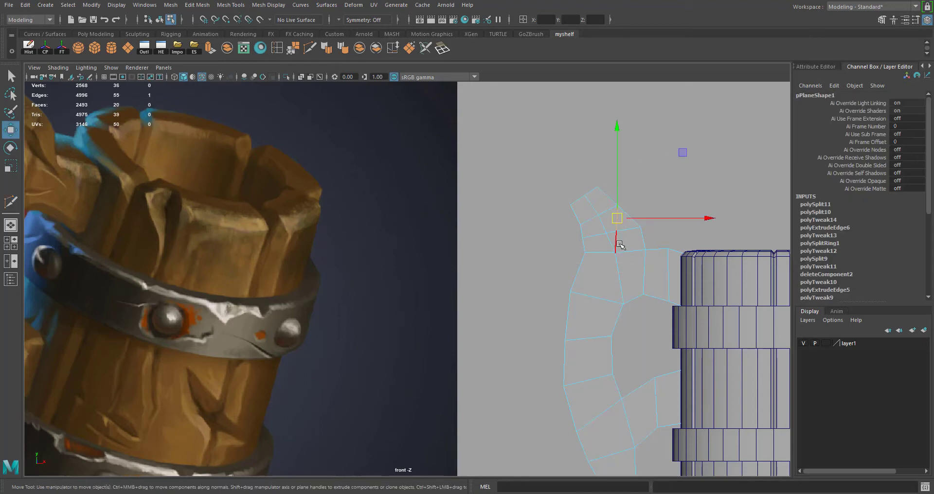
pyautogui.keyDown('shift'); pyautogui.click(616, 239); pyautogui.keyUp('shift')
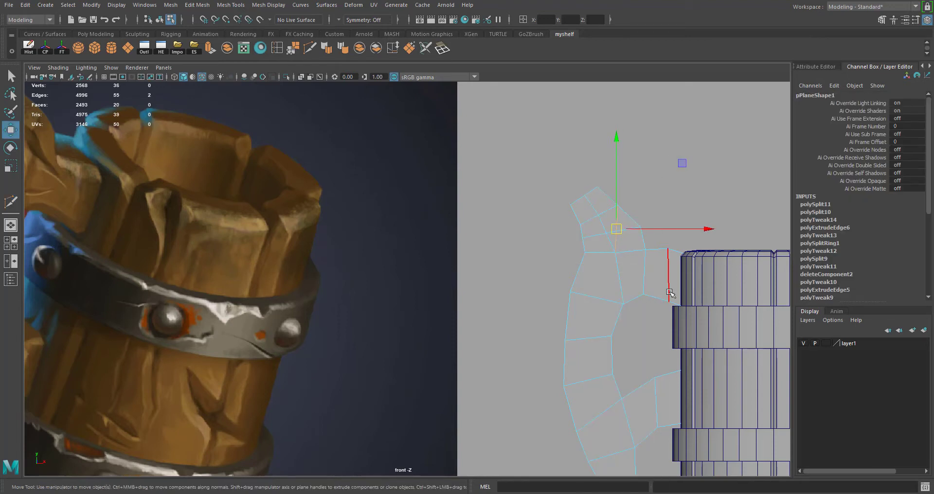
pyautogui.press('Delete')
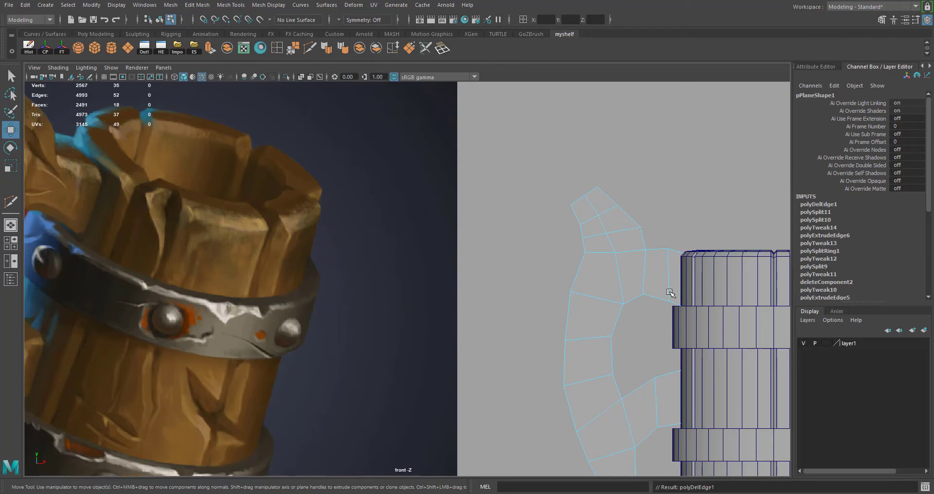
# Step: Reposition the vertices of the upper horn to space out the newly cut edges and refine its outline
pyautogui.moveTo(622, 228); pyautogui.dragTo(581, 229, button='right')
pyautogui.click(626, 237)
pyautogui.moveTo(640, 227); pyautogui.dragTo(583, 237)
pyautogui.click(576, 218)
pyautogui.click(580, 225)
pyautogui.click(582, 238)
pyautogui.scroll(-5, 621, 203)
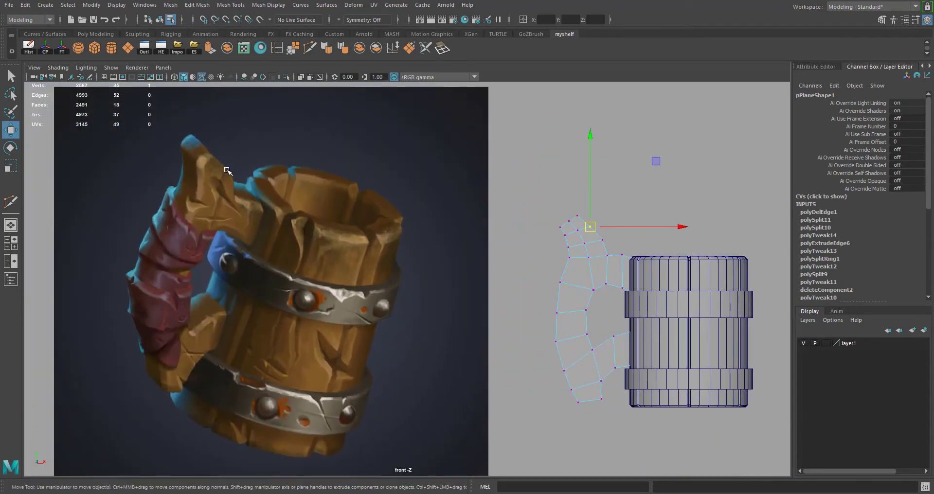
pyautogui.scroll(2, 616, 233)
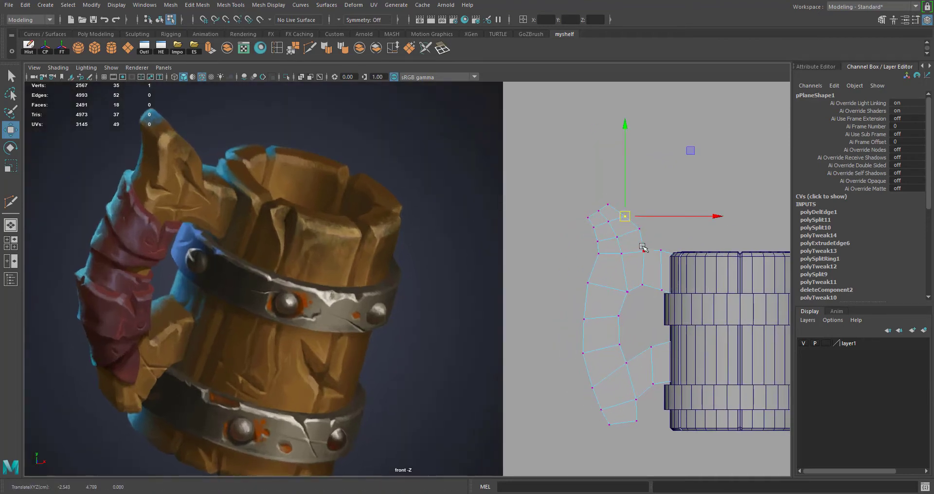
# Step: Fine-tune the vertices at the horn's base and on the handle's upper outer edge, and clear the selection
pyautogui.moveTo(614, 236)
pyautogui.mouseDown(button='middle')
pyautogui.moveTo(590, 238)
pyautogui.moveTo(591, 258)
pyautogui.moveTo(616, 236)
pyautogui.mouseUp(button='middle')
pyautogui.click(619, 265)
pyautogui.moveTo(610, 299); pyautogui.dragTo(606, 292)
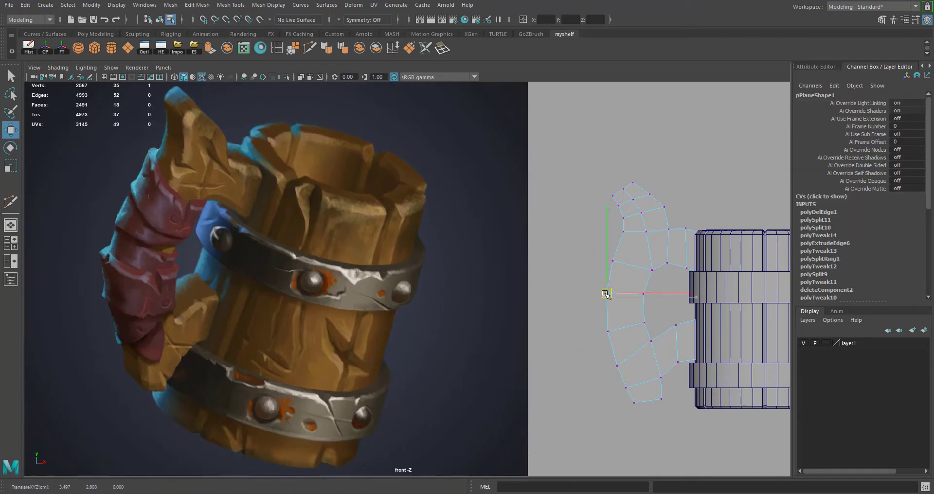
pyautogui.keyDown('alt'); pyautogui.moveTo(762, 304); pyautogui.dragTo(722, 272, button='right'); pyautogui.keyUp('alt')
pyautogui.keyDown('alt'); pyautogui.moveTo(393, 240); pyautogui.dragTo(327, 230, button='middle'); pyautogui.keyUp('alt')
pyautogui.click(326, 230)
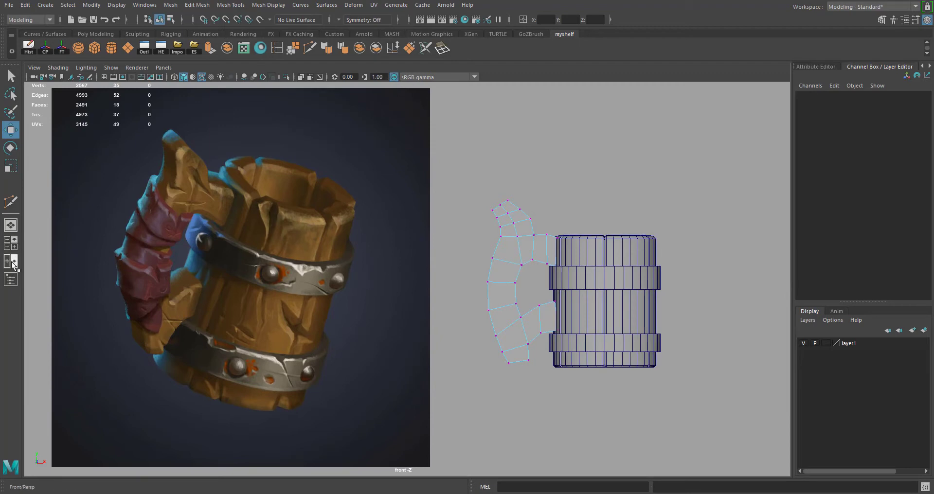
# Step: Show the front and perspective views side by side, frame the reference image, and widen the perspective view
pyautogui.click(11, 262)
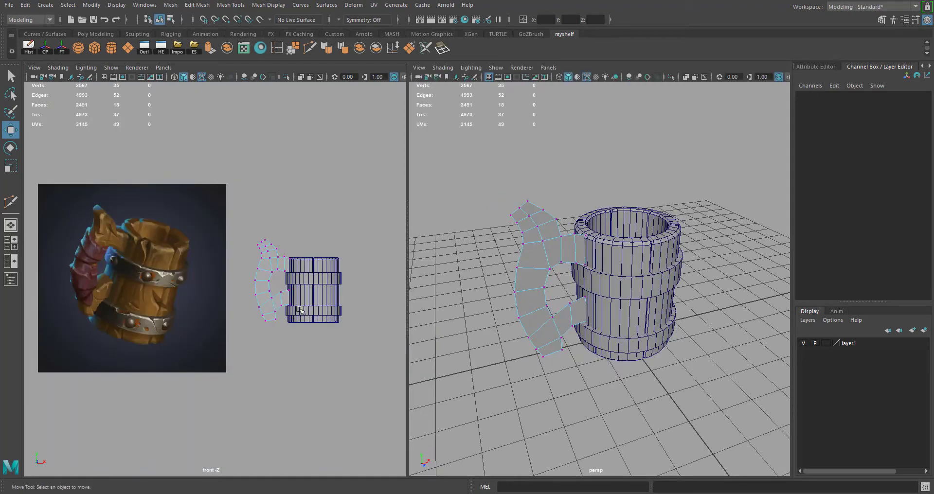
pyautogui.keyDown('alt'); pyautogui.moveTo(146, 292); pyautogui.dragTo(182, 317, button='right'); pyautogui.keyUp('alt')
pyautogui.keyDown('alt'); pyautogui.moveTo(182, 318); pyautogui.dragTo(301, 320, button='middle'); pyautogui.keyUp('alt')
pyautogui.keyDown('alt'); pyautogui.moveTo(234, 316); pyautogui.dragTo(279, 319, button='right'); pyautogui.keyUp('alt')
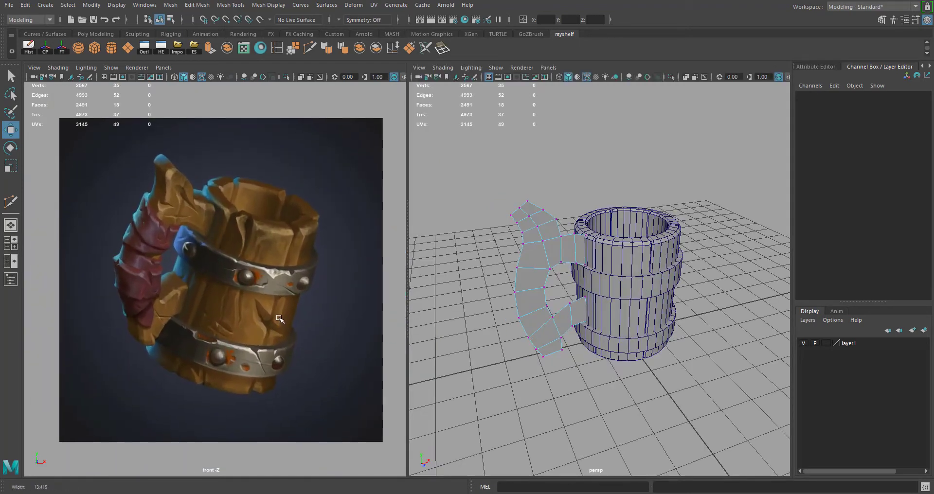
pyautogui.moveTo(280, 318); pyautogui.dragTo(303, 307, button='middle')
pyautogui.moveTo(410, 263); pyautogui.dragTo(292, 263)
# Step: Select the handle plane as an object and move it along Z to 0.405, off the mug's centre line
pyautogui.keyDown('alt'); pyautogui.moveTo(516, 283); pyautogui.dragTo(459, 254); pyautogui.keyUp('alt')
pyautogui.moveTo(435, 218); pyautogui.dragTo(482, 205, button='right')
pyautogui.keyDown('alt'); pyautogui.moveTo(489, 265); pyautogui.dragTo(553, 270); pyautogui.keyUp('alt')
pyautogui.moveTo(531, 224); pyautogui.dragTo(532, 243, button='right')
pyautogui.keyDown('alt'); pyautogui.moveTo(533, 241); pyautogui.dragTo(559, 225); pyautogui.keyUp('alt')
pyautogui.moveTo(559, 225); pyautogui.dragTo(581, 205, button='right')
pyautogui.keyDown('alt'); pyautogui.moveTo(482, 341); pyautogui.dragTo(548, 371); pyautogui.keyUp('alt')
pyautogui.moveTo(645, 362); pyautogui.dragTo(629, 390)
pyautogui.moveTo(632, 375); pyautogui.dragTo(649, 376)
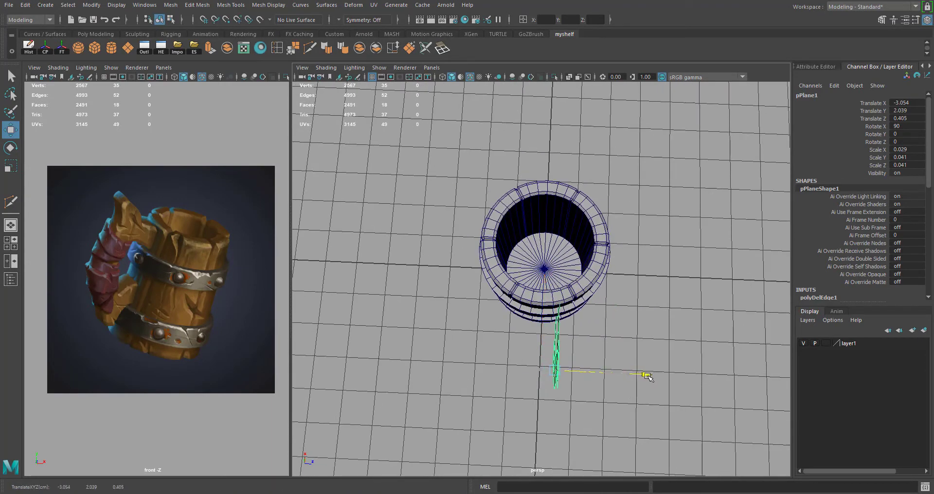
# Step: Extrude the handle's whole border edge loop sideways along Z to give the flat handle thickness
pyautogui.keyDown('alt'); pyautogui.moveTo(589, 363); pyautogui.dragTo(545, 277); pyautogui.keyUp('alt')
pyautogui.keyDown('alt'); pyautogui.moveTo(457, 204); pyautogui.dragTo(492, 194, button='right'); pyautogui.keyUp('alt')
pyautogui.keyDown('alt'); pyautogui.moveTo(491, 194); pyautogui.dragTo(466, 197); pyautogui.keyUp('alt')
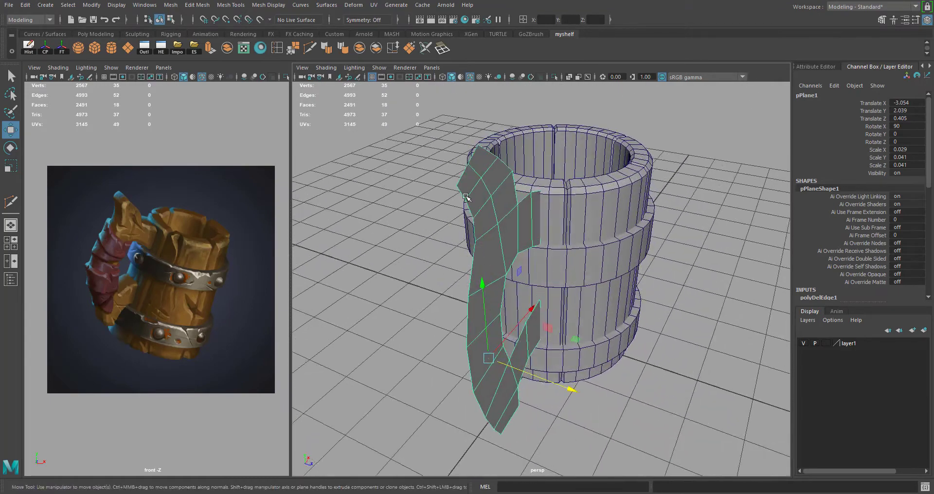
pyautogui.moveTo(471, 187); pyautogui.dragTo(475, 165, button='right')
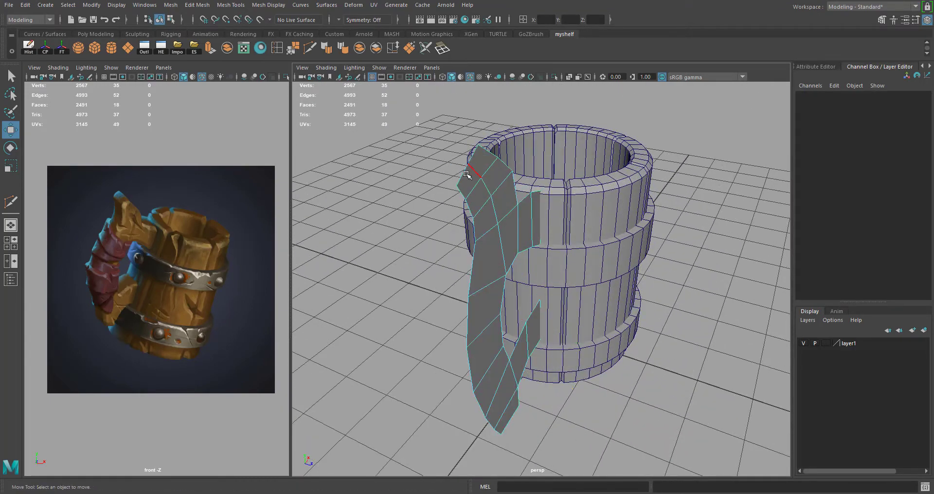
pyautogui.click(464, 178)
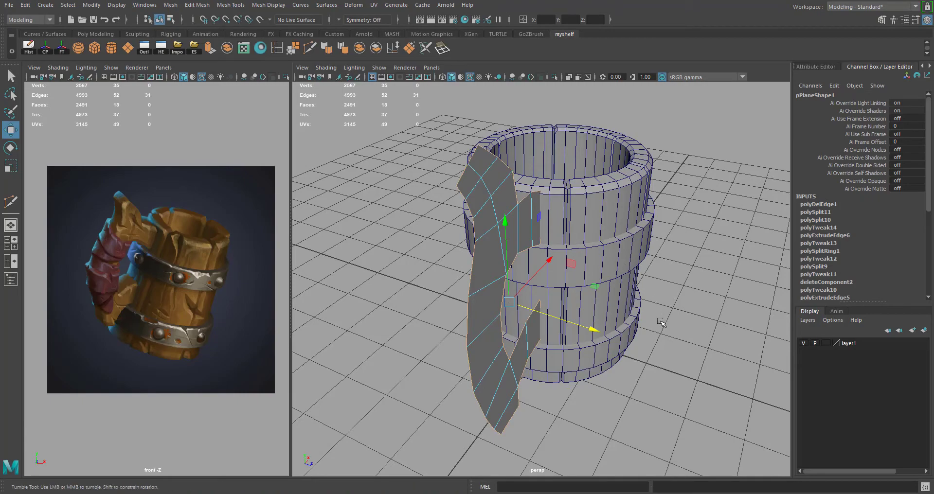
pyautogui.keyDown('alt'); pyautogui.moveTo(666, 312); pyautogui.dragTo(599, 224); pyautogui.keyUp('alt')
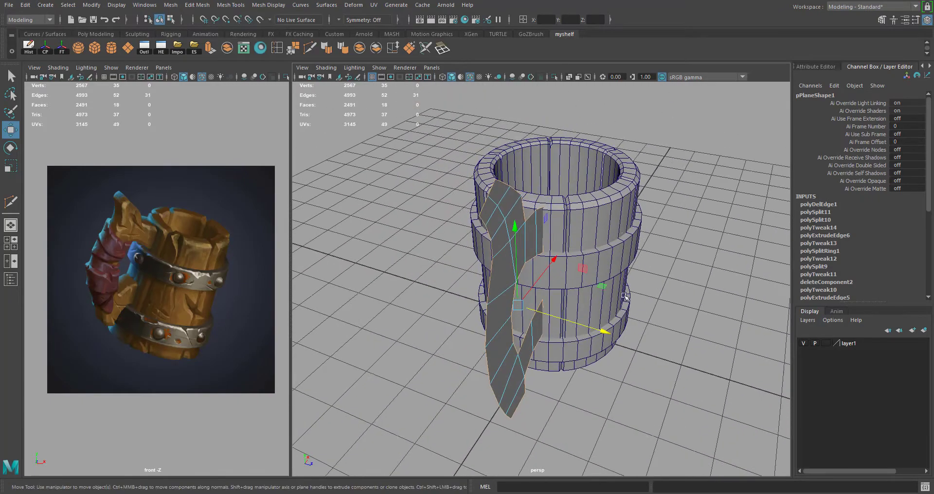
pyautogui.click(210, 50)
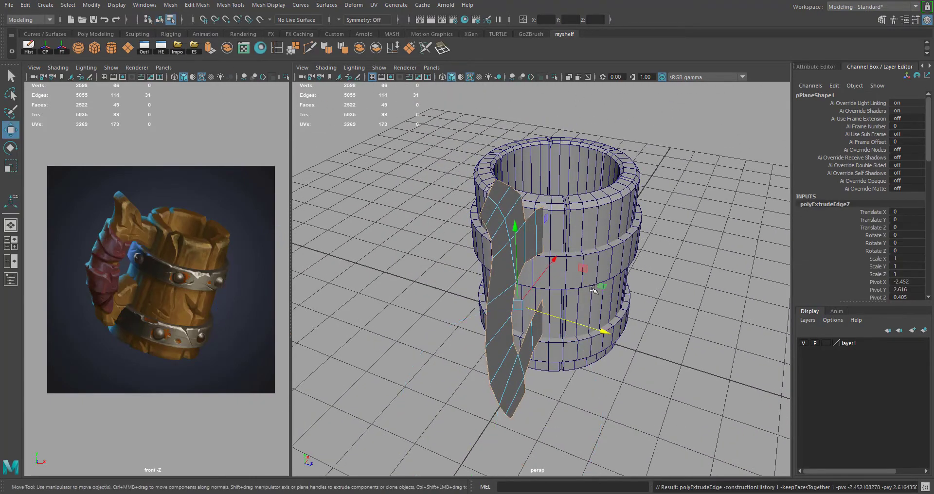
pyautogui.keyDown('alt'); pyautogui.moveTo(540, 292); pyautogui.dragTo(567, 295); pyautogui.keyUp('alt')
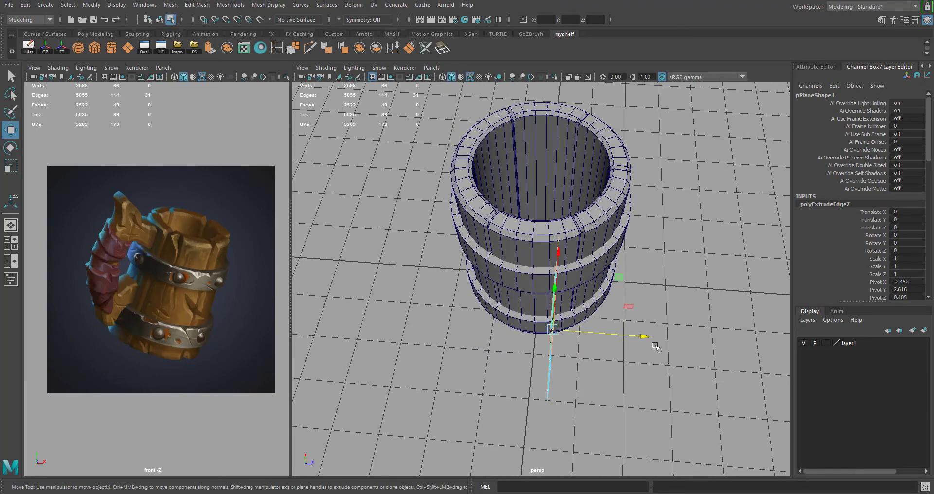
pyautogui.moveTo(646, 337); pyautogui.dragTo(440, 295)
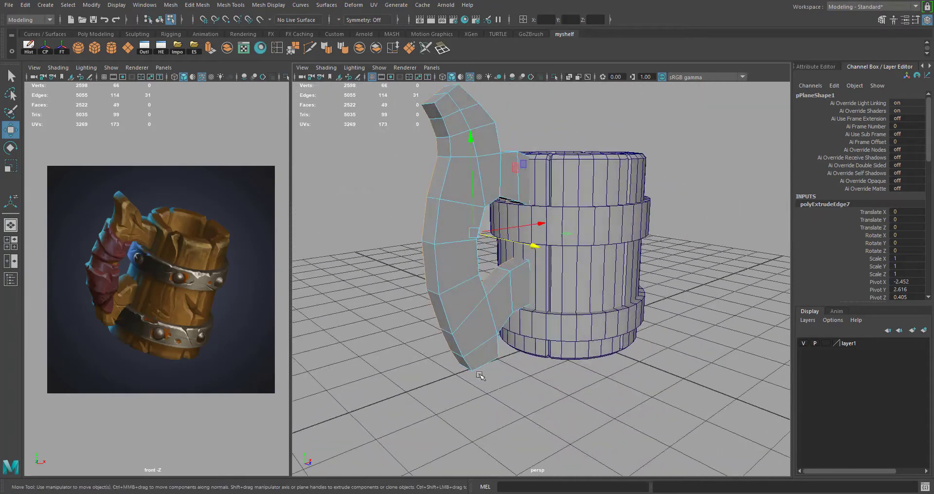
# Step: Reselect the handle as an object and snap its pivot along Z to the handle's open side
pyautogui.moveTo(439, 224); pyautogui.dragTo(487, 211, button='right')
pyautogui.click(410, 207)
pyautogui.click(454, 196)
pyautogui.keyDown('alt'); pyautogui.moveTo(513, 284); pyautogui.dragTo(546, 430); pyautogui.keyUp('alt')
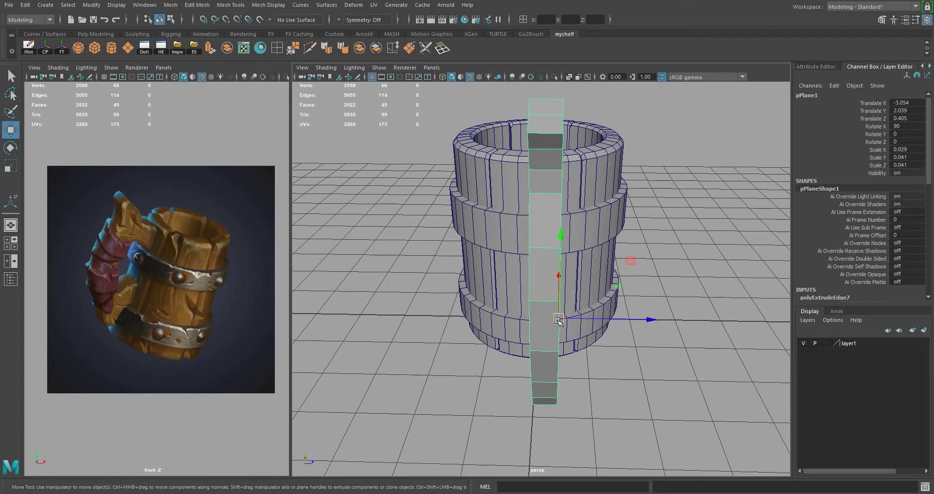
pyautogui.press('d')
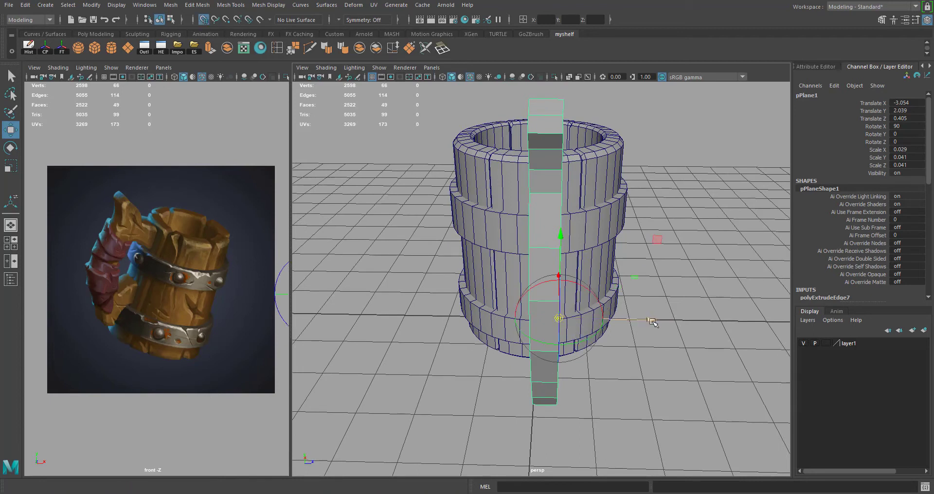
pyautogui.moveTo(652, 322); pyautogui.dragTo(539, 329)
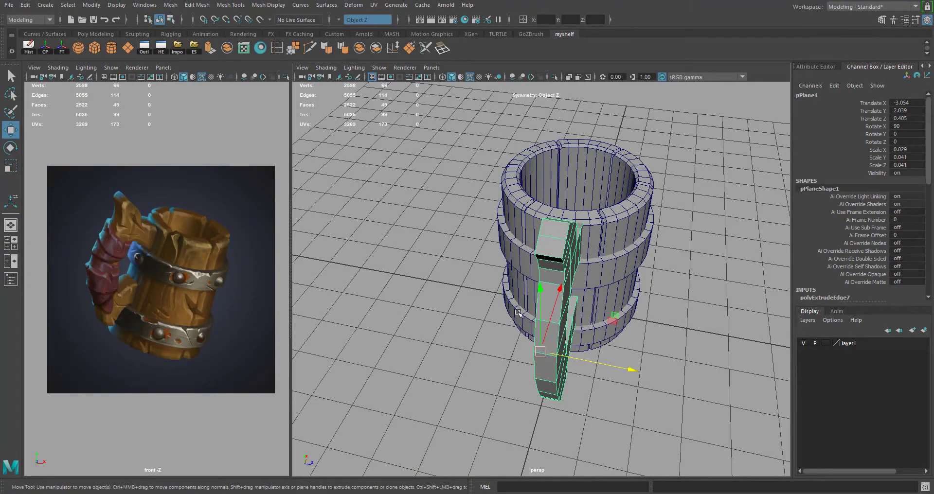
# Step: Create a mirrored instance of the handle half with Duplicate Special, using Scale Y -1 and one copy
pyautogui.click(25, 5)
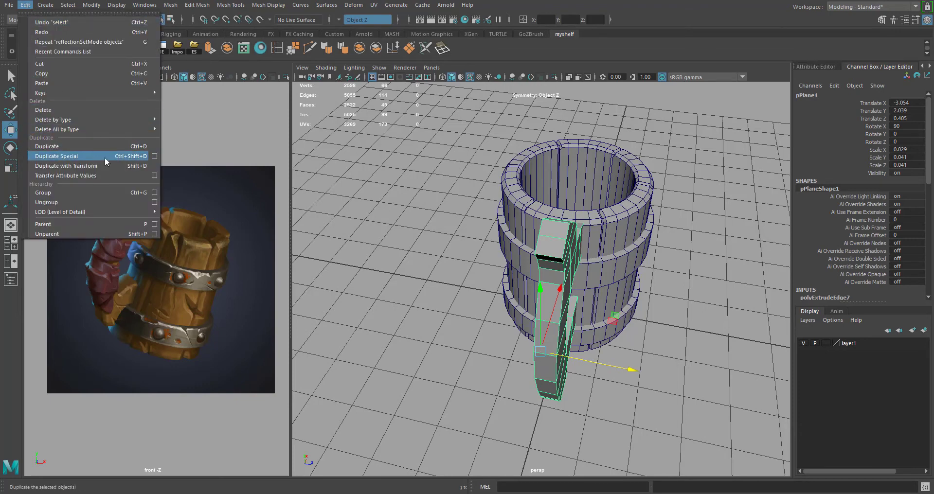
pyautogui.click(155, 156)
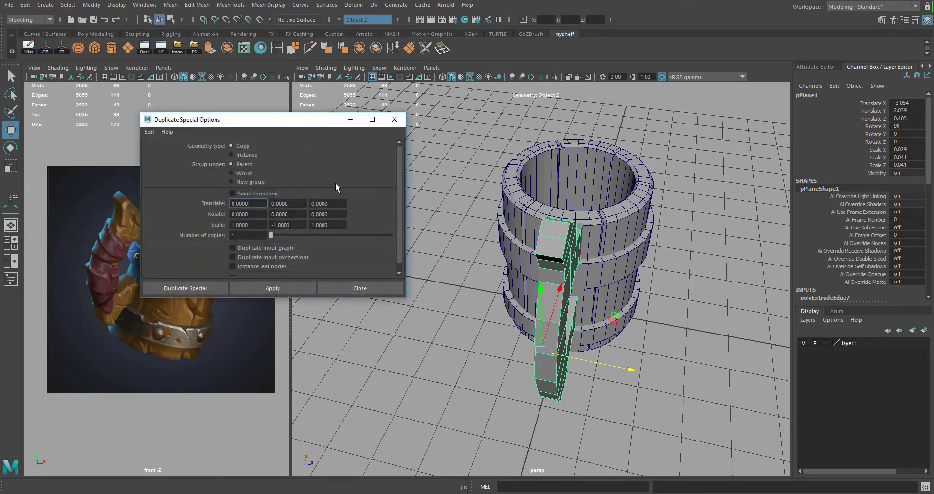
pyautogui.click(238, 154)
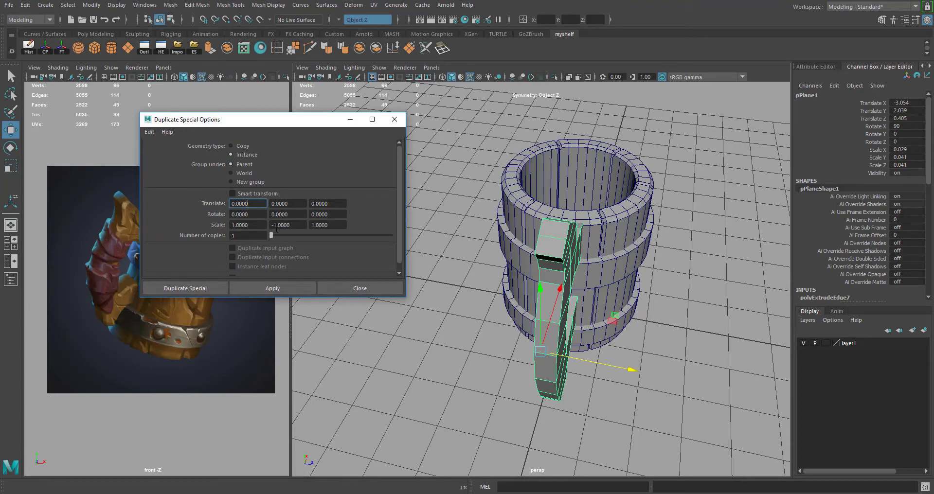
pyautogui.click(261, 287)
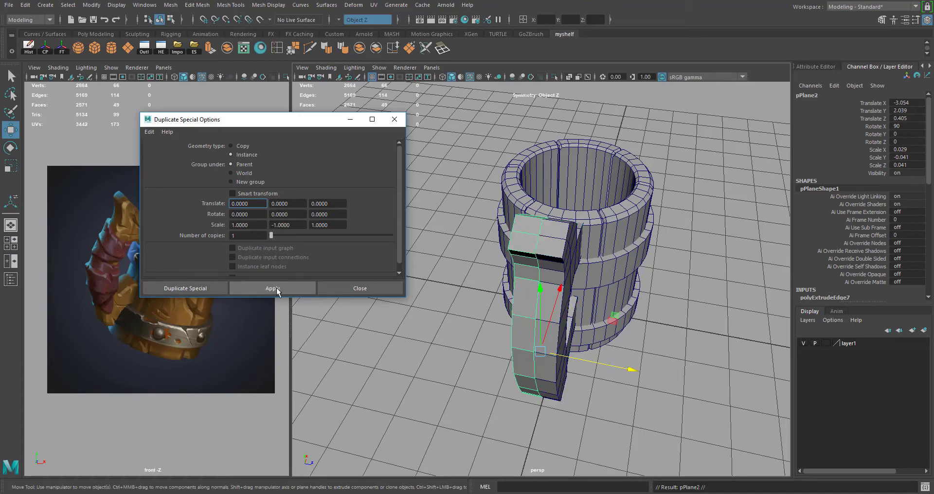
# Step: Close the Duplicate Special options, switch the handle half to vertex editing and check its top vertices
pyautogui.click(398, 121)
pyautogui.keyDown('alt'); pyautogui.moveTo(579, 231); pyautogui.dragTo(538, 222); pyautogui.keyUp('alt')
pyautogui.moveTo(536, 221); pyautogui.dragTo(496, 219, button='right')
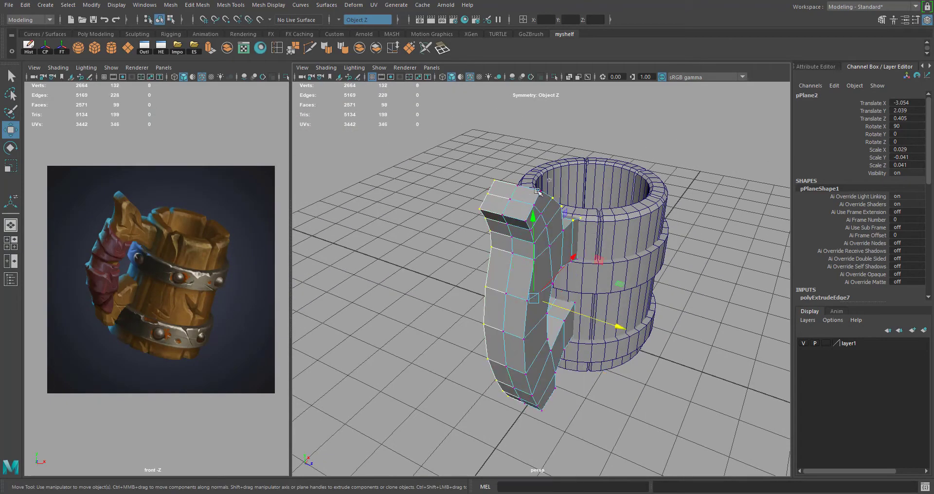
pyautogui.moveTo(538, 191); pyautogui.dragTo(503, 209)
pyautogui.moveTo(504, 209)
pyautogui.keyDown('alt'); pyautogui.mouseDown()
pyautogui.moveTo(538, 198)
pyautogui.moveTo(648, 197)
pyautogui.moveTo(494, 207)
pyautogui.mouseUp(); pyautogui.keyUp('alt')
pyautogui.keyDown('alt'); pyautogui.moveTo(494, 207); pyautogui.dragTo(541, 190, button='right'); pyautogui.keyUp('alt')
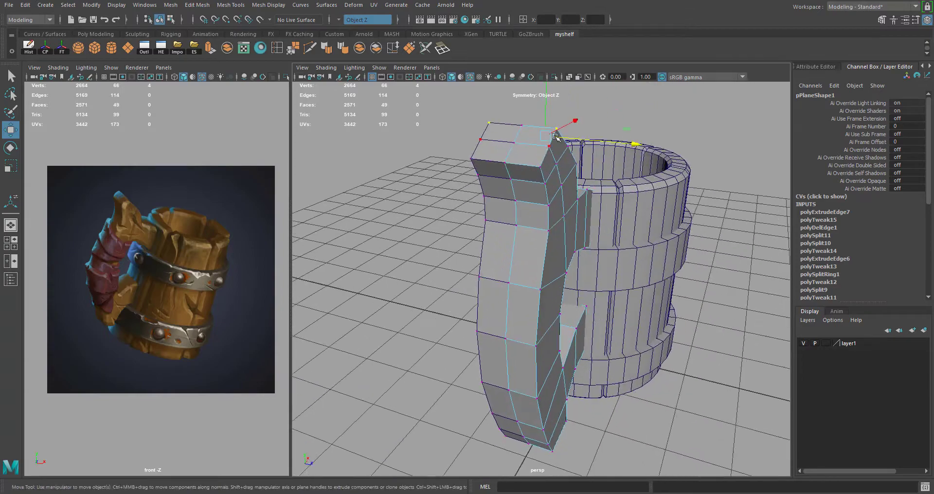
pyautogui.keyDown('alt'); pyautogui.moveTo(555, 137); pyautogui.dragTo(549, 199); pyautogui.keyUp('alt')
pyautogui.click(526, 198)
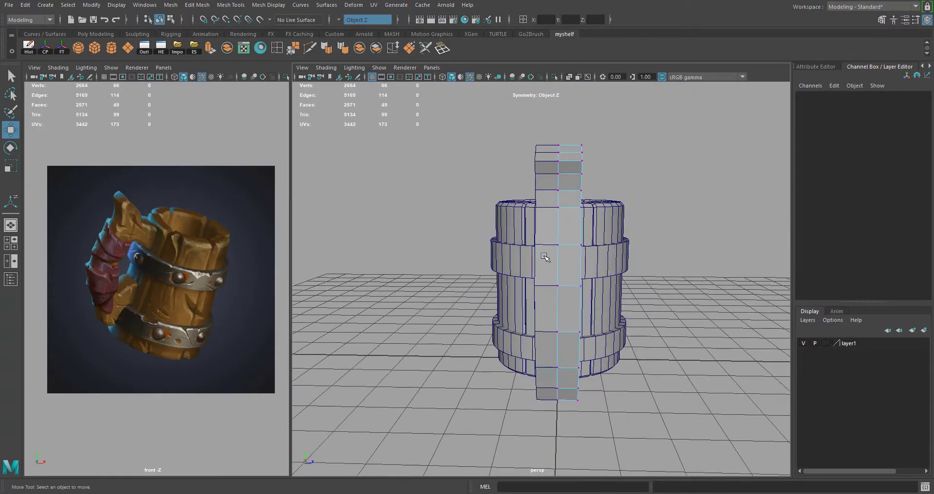
# Step: Select all the outer side vertices of the handle half and move them inward along world Z to narrow the handle
pyautogui.moveTo(563, 224); pyautogui.dragTo(511, 226, button='right')
pyautogui.keyDown('alt'); pyautogui.moveTo(617, 166); pyautogui.dragTo(567, 146); pyautogui.keyUp('alt')
pyautogui.moveTo(636, 411); pyautogui.dragTo(659, 249)
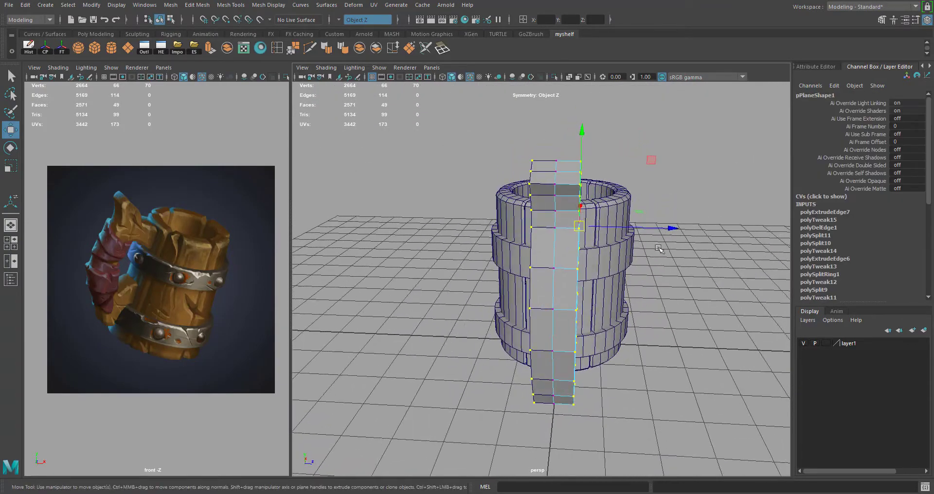
pyautogui.click(578, 226)
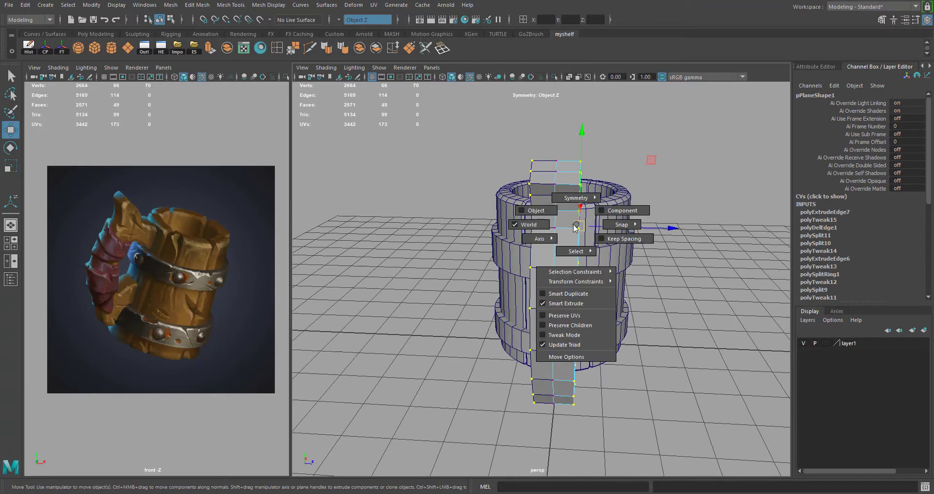
pyautogui.moveTo(674, 228); pyautogui.dragTo(669, 230)
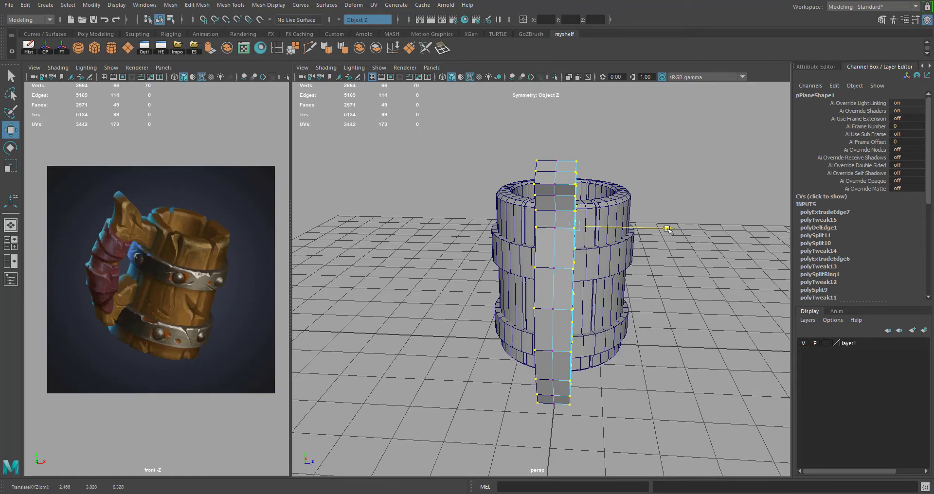
pyautogui.keyDown('alt'); pyautogui.moveTo(692, 285); pyautogui.dragTo(678, 260); pyautogui.keyUp('alt')
pyautogui.moveTo(654, 212); pyautogui.dragTo(653, 213)
pyautogui.click(670, 255)
# Step: Leave vertex editing on the handle and select the front wooden plank of the mug body as an object
pyautogui.keyDown('alt'); pyautogui.moveTo(670, 255); pyautogui.dragTo(540, 248); pyautogui.keyUp('alt')
pyautogui.moveTo(499, 223); pyautogui.dragTo(546, 210, button='right')
pyautogui.keyDown('alt'); pyautogui.moveTo(603, 223); pyautogui.dragTo(565, 216); pyautogui.keyUp('alt')
pyautogui.click(605, 184)
pyautogui.scroll(3, 580, 236)
pyautogui.click(565, 216)
pyautogui.scroll(1, 565, 216)
pyautogui.keyDown('alt'); pyautogui.moveTo(565, 216); pyautogui.dragTo(511, 234, button='middle'); pyautogui.keyUp('alt')
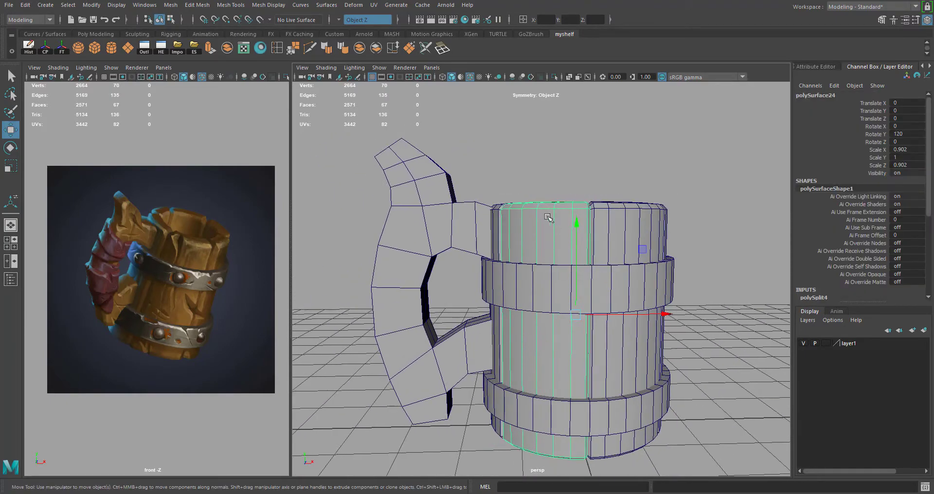
pyautogui.keyDown('alt'); pyautogui.moveTo(549, 217); pyautogui.dragTo(620, 219); pyautogui.keyUp('alt')
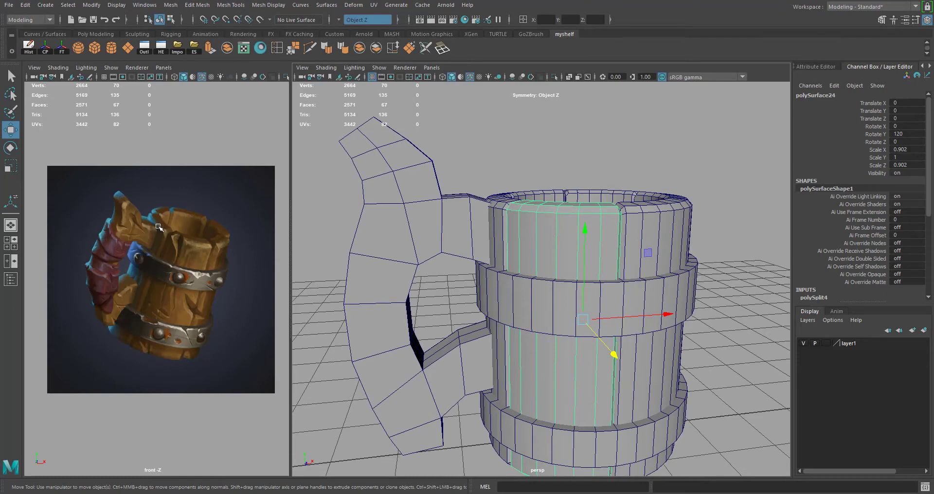
# Step: Select all vertices along the plank's top rim and raise them along Y to make the mug body slightly taller
pyautogui.moveTo(578, 214); pyautogui.dragTo(551, 215, button='right')
pyautogui.keyDown('alt'); pyautogui.moveTo(561, 229); pyautogui.dragTo(555, 209); pyautogui.keyUp('alt')
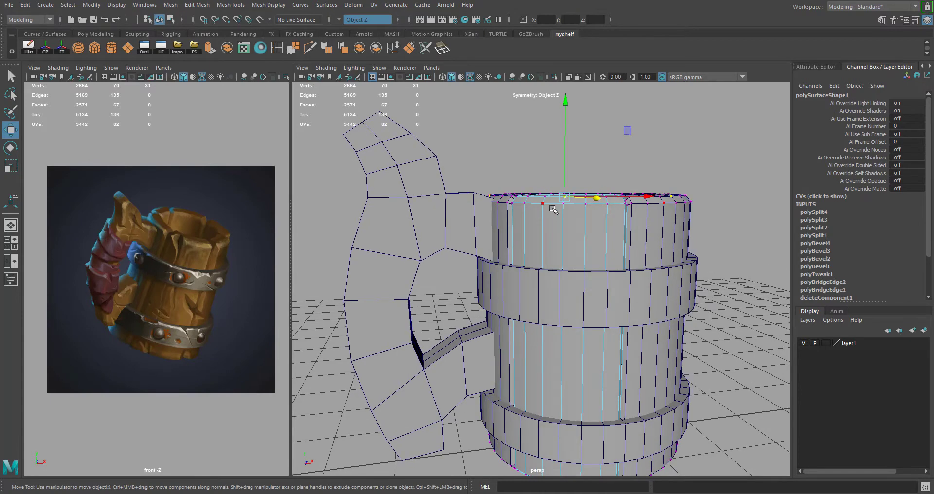
pyautogui.moveTo(553, 207); pyautogui.dragTo(498, 203, button='right')
pyautogui.moveTo(441, 151); pyautogui.dragTo(719, 233)
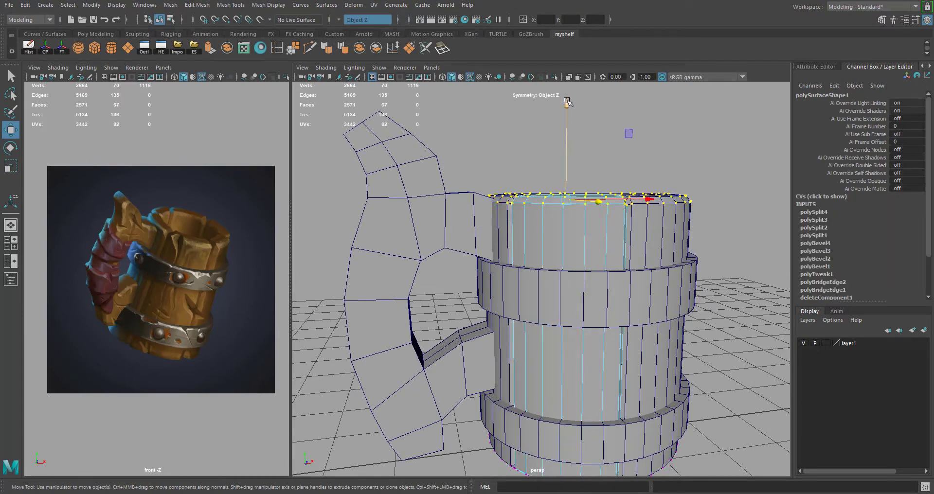
pyautogui.moveTo(567, 101); pyautogui.dragTo(562, 91)
pyautogui.click(468, 106)
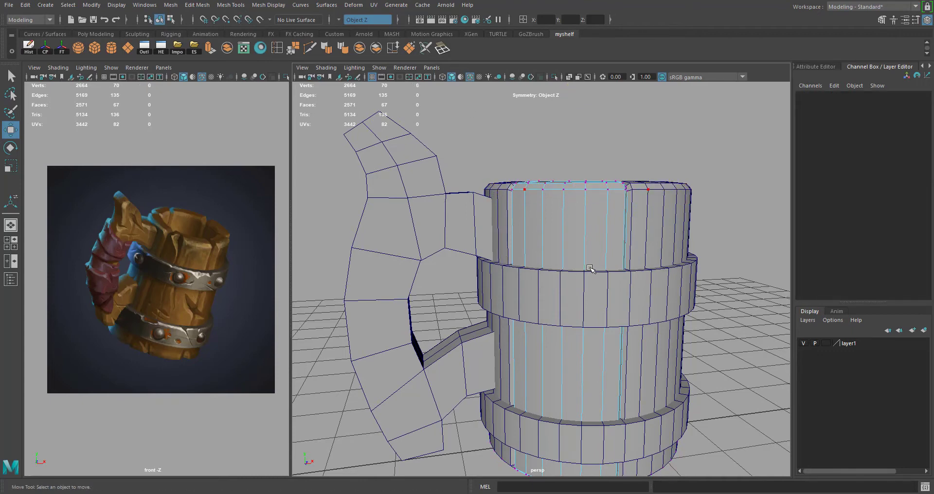
# Step: Select the upper metal band as an object and display the Modeling Toolkit
pyautogui.keyDown('alt'); pyautogui.moveTo(590, 268); pyautogui.dragTo(561, 268, button='right'); pyautogui.keyUp('alt')
pyautogui.keyDown('alt'); pyautogui.moveTo(561, 267); pyautogui.dragTo(560, 245); pyautogui.keyUp('alt')
pyautogui.click(498, 267)
pyautogui.rightClick(498, 268)
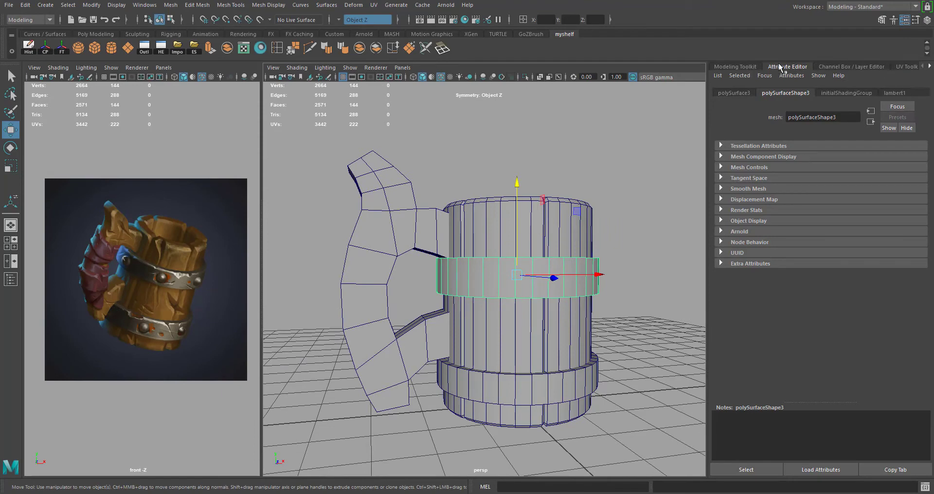
pyautogui.click(750, 67)
pyautogui.moveTo(589, 183); pyautogui.dragTo(587, 186)
# Step: Select the upper metal band's bottom vertices and raise them to Y 2.41 to make the band narrower
pyautogui.moveTo(517, 233); pyautogui.dragTo(474, 239, button='right')
pyautogui.moveTo(697, 320); pyautogui.dragTo(691, 316)
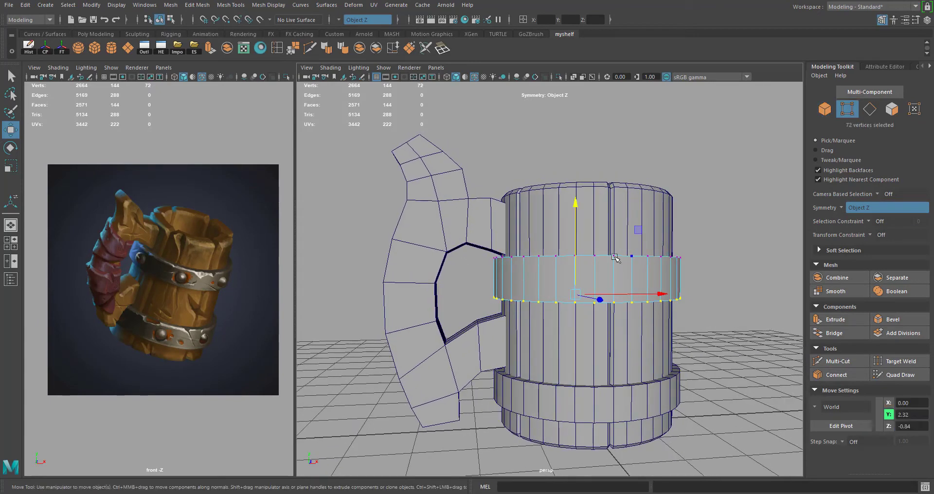
pyautogui.moveTo(572, 204); pyautogui.dragTo(573, 197)
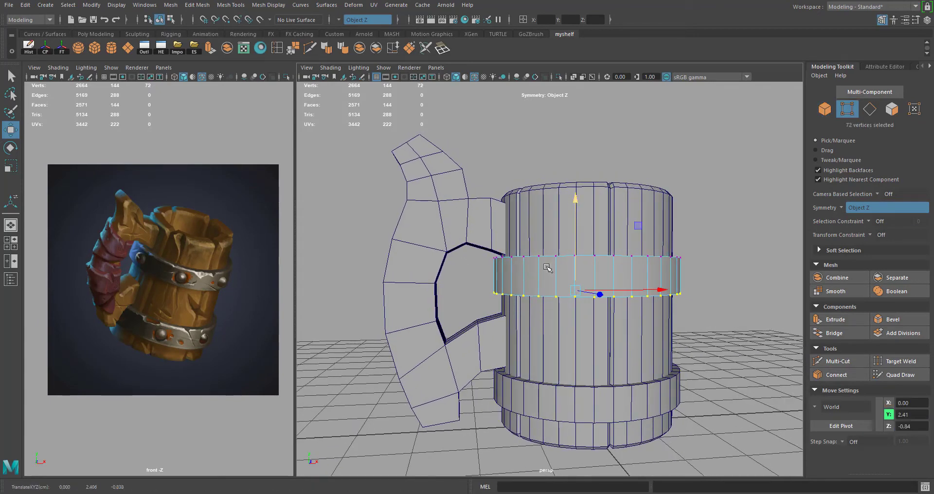
pyautogui.keyDown('alt'); pyautogui.moveTo(547, 267); pyautogui.dragTo(549, 256); pyautogui.keyUp('alt')
pyautogui.keyDown('alt'); pyautogui.moveTo(549, 257); pyautogui.dragTo(553, 246, button='middle'); pyautogui.keyUp('alt')
pyautogui.keyDown('alt'); pyautogui.moveTo(554, 245); pyautogui.dragTo(545, 247); pyautogui.keyUp('alt')
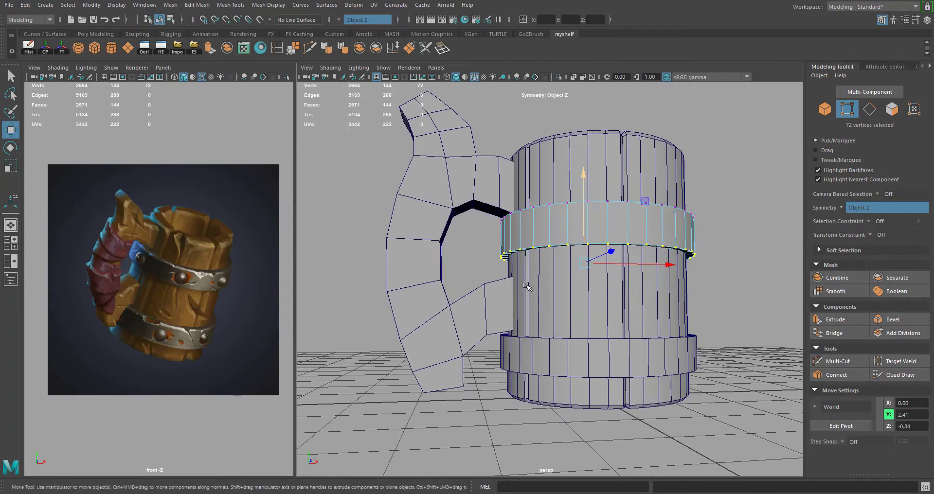
# Step: Insert an edge loop across the handle's lower arm, between the curved grip and the mug
pyautogui.moveTo(492, 328); pyautogui.dragTo(524, 283, button='right')
pyautogui.keyDown('alt'); pyautogui.moveTo(493, 327); pyautogui.dragTo(509, 295, button='middle'); pyautogui.keyUp('alt')
pyautogui.keyDown('alt'); pyautogui.moveTo(509, 296); pyautogui.dragTo(513, 281, button='right'); pyautogui.keyUp('alt')
pyautogui.moveTo(513, 282)
pyautogui.keyDown('alt'); pyautogui.mouseDown()
pyautogui.moveTo(513, 294)
pyautogui.moveTo(500, 272)
pyautogui.mouseUp(); pyautogui.keyUp('alt')
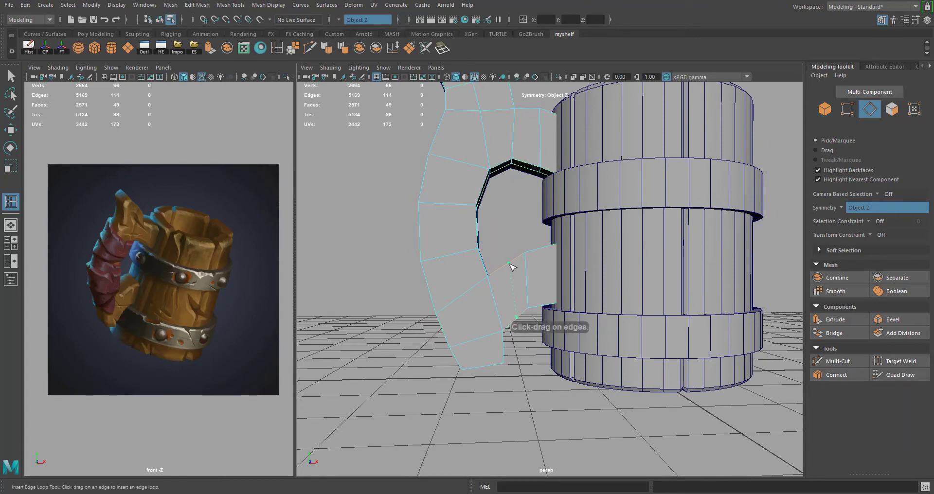
pyautogui.click(510, 268)
pyautogui.press('w')
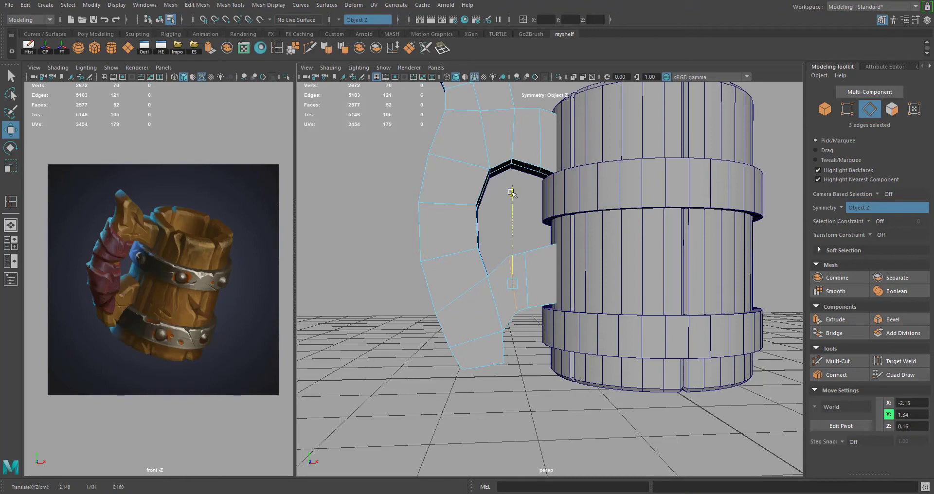
# Step: Move the edge loop nearest the mug on the handle's lower arm to about X -1.83, Y 1.55 to round the arm
pyautogui.moveTo(525, 258); pyautogui.dragTo(555, 239)
pyautogui.moveTo(588, 213); pyautogui.dragTo(594, 208)
pyautogui.moveTo(595, 209); pyautogui.dragTo(595, 209, button='middle')
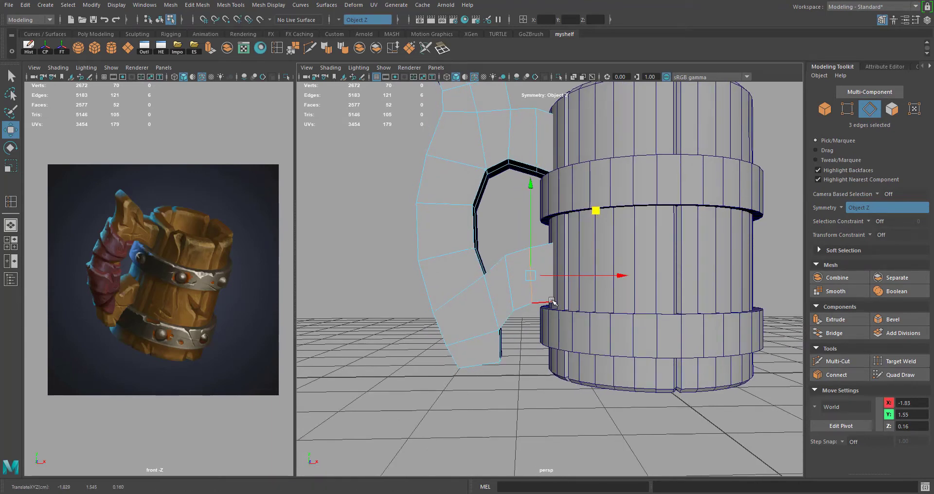
pyautogui.click(526, 343)
# Step: Select the front wooden plank and insert an edge loop around it just below the lower metal band
pyautogui.keyDown('alt'); pyautogui.moveTo(643, 320); pyautogui.dragTo(611, 288); pyautogui.keyUp('alt')
pyautogui.keyDown('alt'); pyautogui.moveTo(590, 320); pyautogui.dragTo(527, 302, button='middle'); pyautogui.keyUp('alt')
pyautogui.keyDown('alt'); pyautogui.moveTo(527, 302); pyautogui.dragTo(521, 329, button='right'); pyautogui.keyUp('alt')
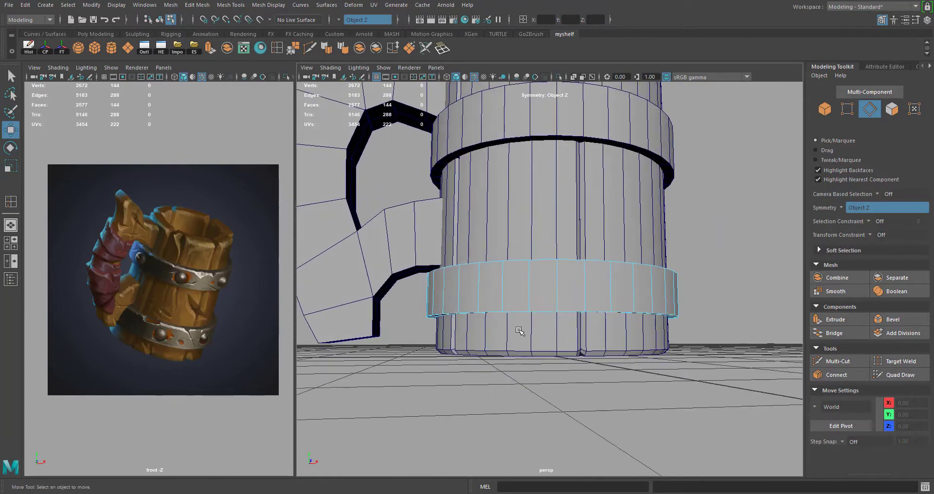
pyautogui.click(510, 335)
pyautogui.keyDown('alt'); pyautogui.moveTo(496, 348); pyautogui.dragTo(503, 363); pyautogui.keyUp('alt')
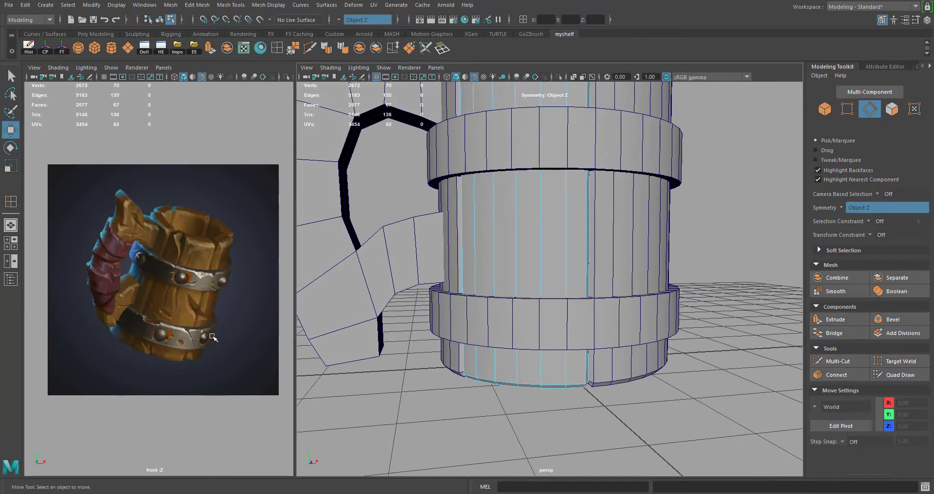
pyautogui.click(277, 48)
pyautogui.keyDown('alt'); pyautogui.moveTo(486, 271); pyautogui.dragTo(504, 332); pyautogui.keyUp('alt')
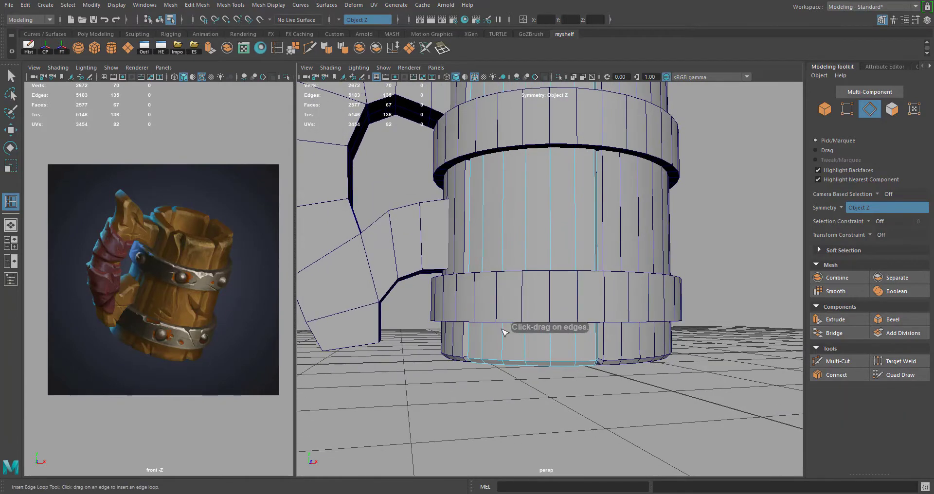
pyautogui.click(504, 334)
pyautogui.click(504, 333)
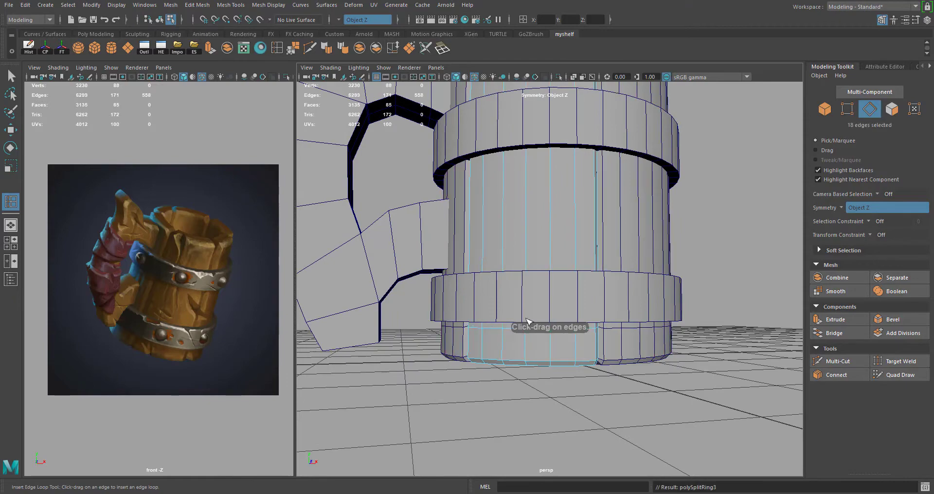
# Step: Select all of the front plank's vertices at the mug's base, below the lower metal band
pyautogui.keyDown('alt'); pyautogui.moveTo(548, 299); pyautogui.dragTo(472, 306); pyautogui.keyUp('alt')
pyautogui.press('w')
pyautogui.moveTo(424, 332); pyautogui.dragTo(378, 225, button='right')
pyautogui.keyDown('alt'); pyautogui.moveTo(414, 250); pyautogui.dragTo(463, 366); pyautogui.keyUp('alt')
pyautogui.moveTo(380, 387); pyautogui.dragTo(566, 340)
pyautogui.keyDown('alt'); pyautogui.moveTo(554, 374); pyautogui.dragTo(567, 263); pyautogui.keyUp('alt')
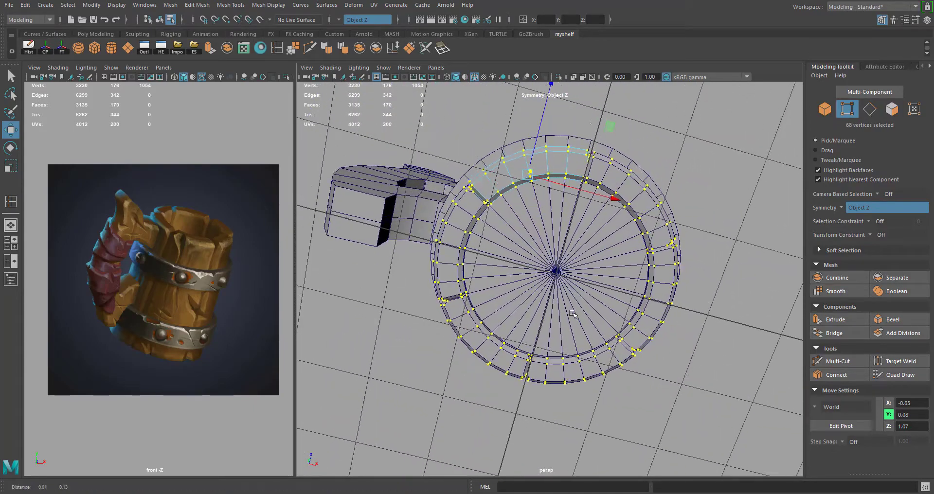
pyautogui.keyDown('alt'); pyautogui.moveTo(567, 263); pyautogui.dragTo(574, 283, button='middle'); pyautogui.keyUp('alt')
pyautogui.press('w')
pyautogui.moveTo(532, 204); pyautogui.dragTo(494, 192)
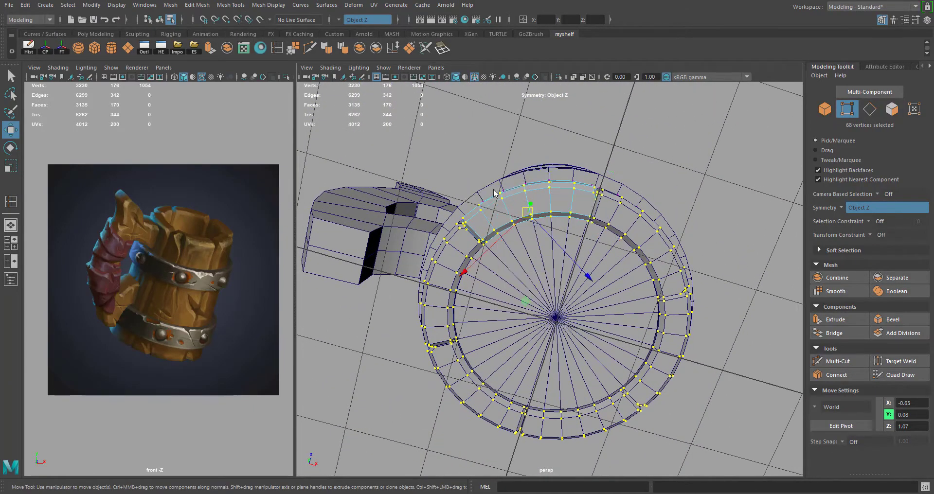
pyautogui.press('w')
pyautogui.click(532, 208)
pyautogui.click(565, 194)
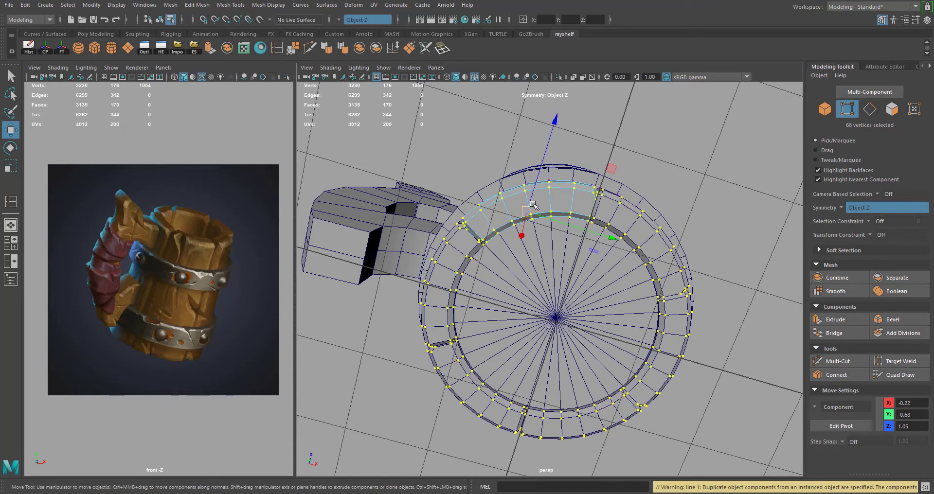
pyautogui.press('w')
pyautogui.moveTo(534, 209); pyautogui.dragTo(587, 182)
pyautogui.press('w')
pyautogui.press('w')
# Step: Move the selected base vertices outward horizontally in world space to about X -0.66, Z 1.10 to flare the plank bottoms
pyautogui.moveTo(610, 167); pyautogui.dragTo(610, 162, button='middle')
pyautogui.keyDown('alt'); pyautogui.moveTo(622, 219); pyautogui.dragTo(514, 249); pyautogui.keyUp('alt')
pyautogui.keyDown('alt'); pyautogui.moveTo(515, 249); pyautogui.dragTo(596, 246, button='right'); pyautogui.keyUp('alt')
pyautogui.keyDown('alt'); pyautogui.moveTo(597, 246); pyautogui.dragTo(628, 137); pyautogui.keyUp('alt')
pyautogui.moveTo(629, 137); pyautogui.dragTo(627, 138, button='middle')
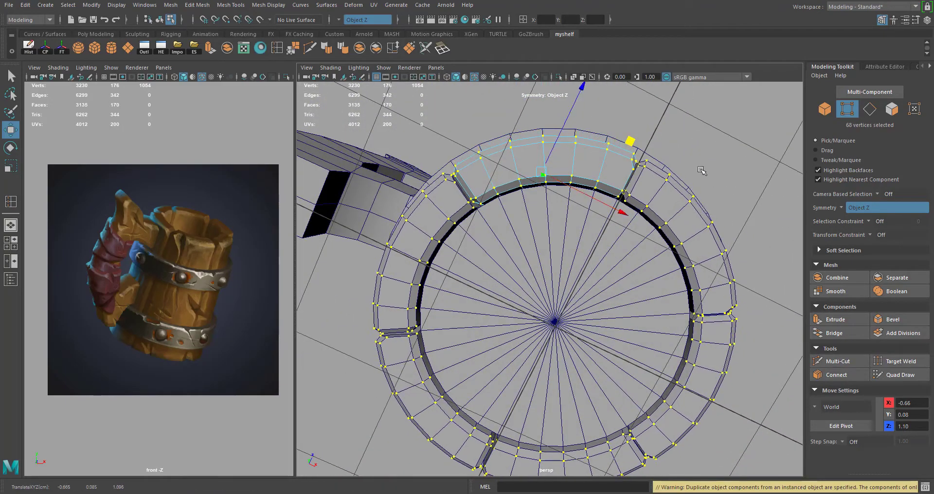
# Step: Return to object mode, clear the selection and review the whole mug from the side and above
pyautogui.keyDown('alt'); pyautogui.moveTo(627, 139); pyautogui.dragTo(528, 224); pyautogui.keyUp('alt')
pyautogui.moveTo(470, 346); pyautogui.dragTo(511, 211, button='right')
pyautogui.click(356, 225)
pyautogui.keyDown('alt'); pyautogui.moveTo(623, 266); pyautogui.dragTo(502, 251, button='right'); pyautogui.keyUp('alt')
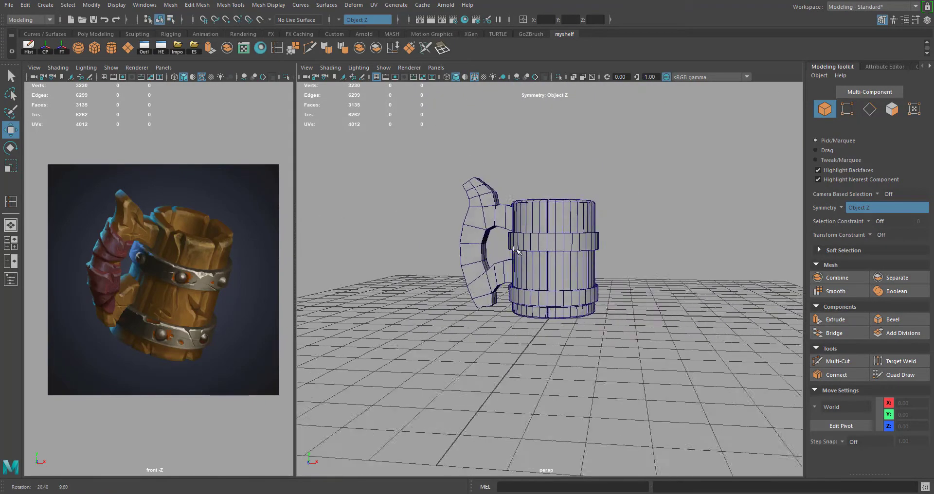
pyautogui.keyDown('alt'); pyautogui.moveTo(501, 251); pyautogui.dragTo(545, 246); pyautogui.keyUp('alt')
pyautogui.keyDown('alt'); pyautogui.moveTo(545, 263); pyautogui.dragTo(600, 266, button='right'); pyautogui.keyUp('alt')
pyautogui.keyDown('alt'); pyautogui.moveTo(601, 267); pyautogui.dragTo(557, 250); pyautogui.keyUp('alt')
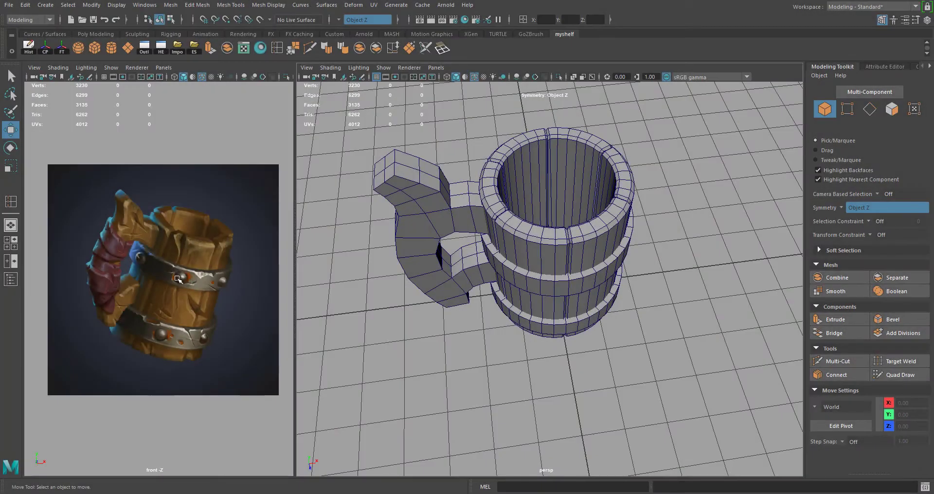
# Step: Create a polygon sphere and move it along Z to 2.02, outside the mug body
pyautogui.click(43, 5)
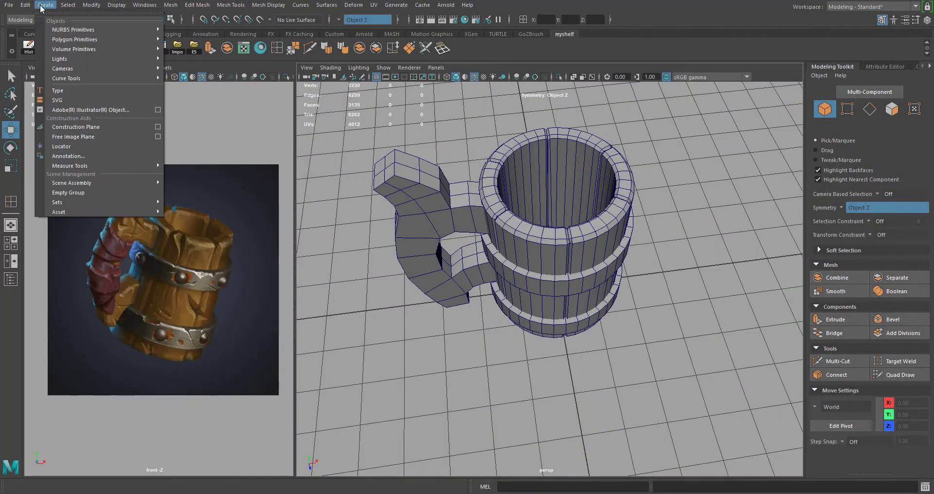
pyautogui.moveTo(80, 39)
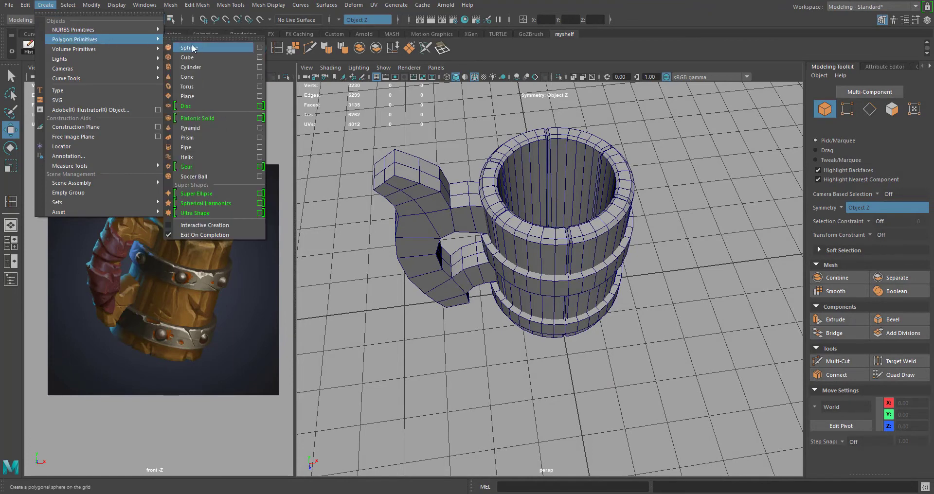
pyautogui.click(197, 48)
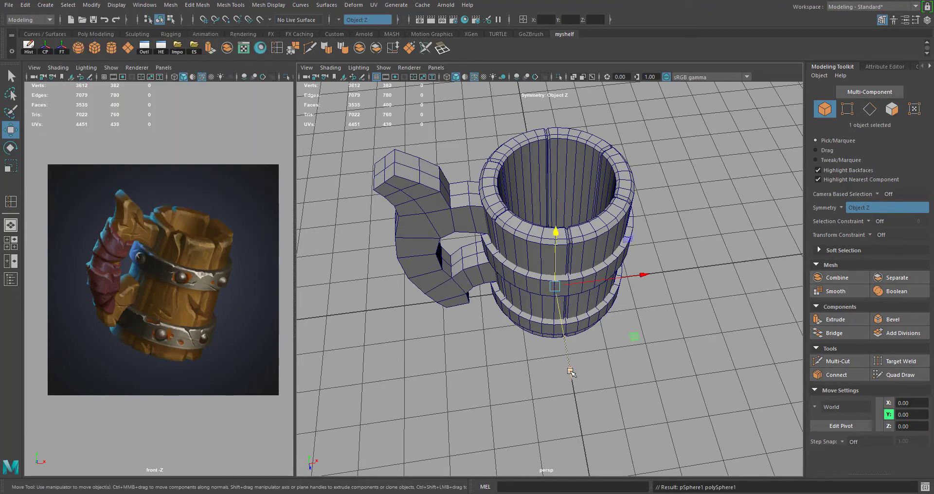
pyautogui.moveTo(571, 372); pyautogui.dragTo(639, 329)
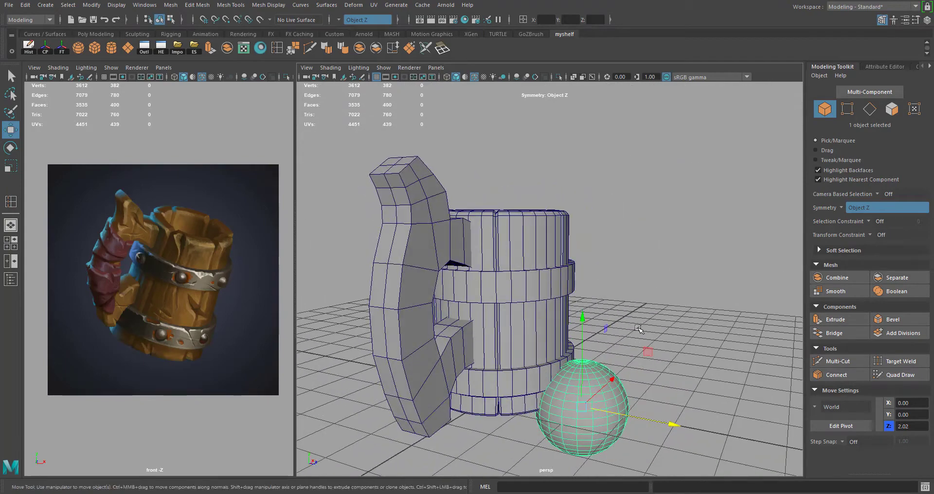
pyautogui.keyDown('alt'); pyautogui.moveTo(639, 329); pyautogui.dragTo(625, 271, button='middle'); pyautogui.keyUp('alt')
pyautogui.keyDown('alt'); pyautogui.moveTo(625, 271); pyautogui.dragTo(642, 274, button='right'); pyautogui.keyUp('alt')
# Step: Rotate the sphere 90 degrees about X and raise it to Y 2.58, level with the upper metal band
pyautogui.press('e')
pyautogui.click(570, 343)
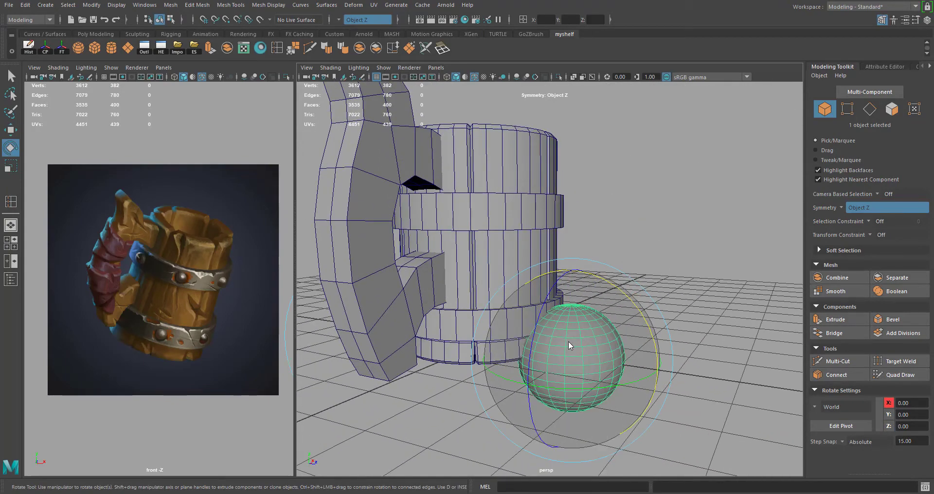
pyautogui.moveTo(599, 288); pyautogui.dragTo(649, 330)
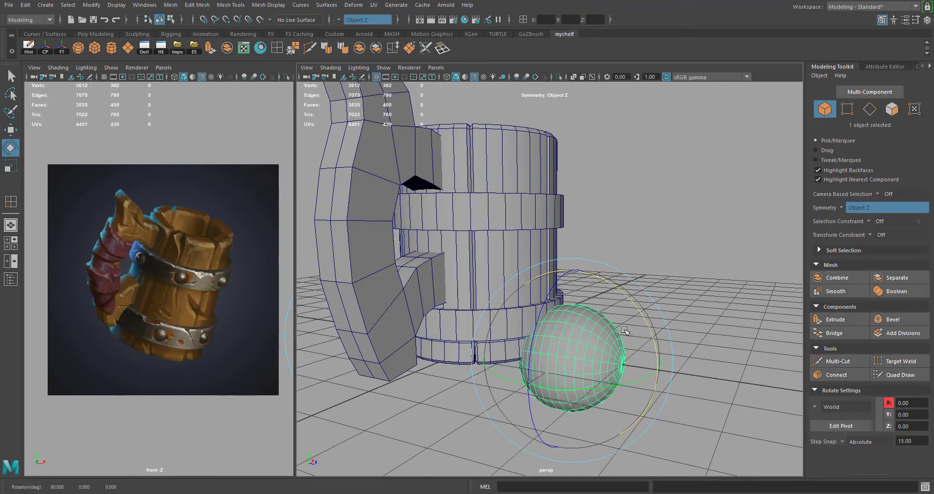
pyautogui.press('w')
pyautogui.moveTo(566, 267); pyautogui.dragTo(561, 122)
pyautogui.keyDown('alt'); pyautogui.moveTo(574, 194); pyautogui.dragTo(617, 215, button='right'); pyautogui.keyUp('alt')
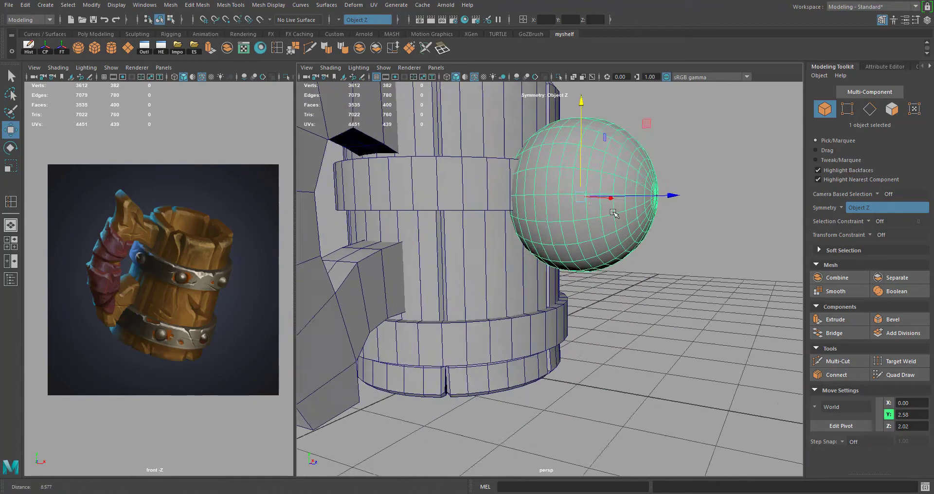
# Step: Delete the faces of the sphere's half facing the mug, leaving only the outward-facing dome
pyautogui.keyDown('alt'); pyautogui.moveTo(617, 214); pyautogui.dragTo(600, 214); pyautogui.keyUp('alt')
pyautogui.keyDown('alt'); pyautogui.moveTo(551, 199); pyautogui.dragTo(564, 166); pyautogui.keyUp('alt')
pyautogui.moveTo(564, 166); pyautogui.dragTo(566, 192, button='right')
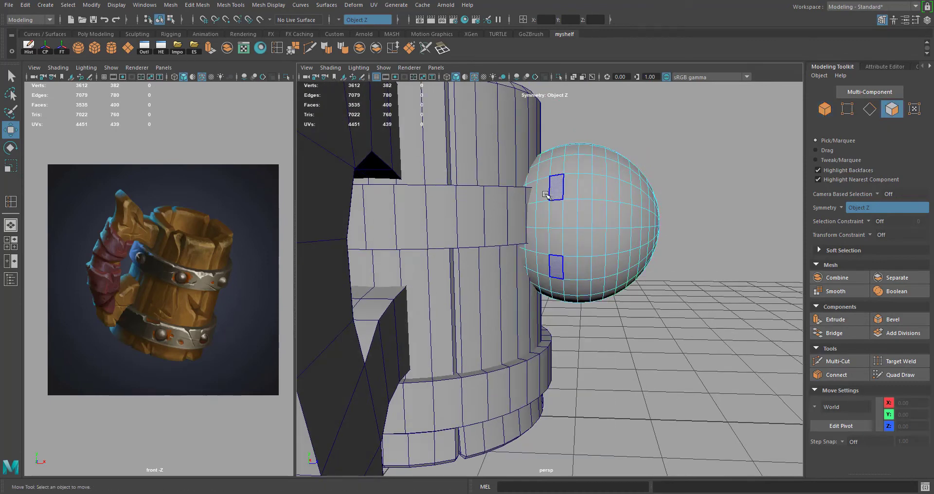
pyautogui.keyDown('alt'); pyautogui.moveTo(552, 188); pyautogui.dragTo(537, 184); pyautogui.keyUp('alt')
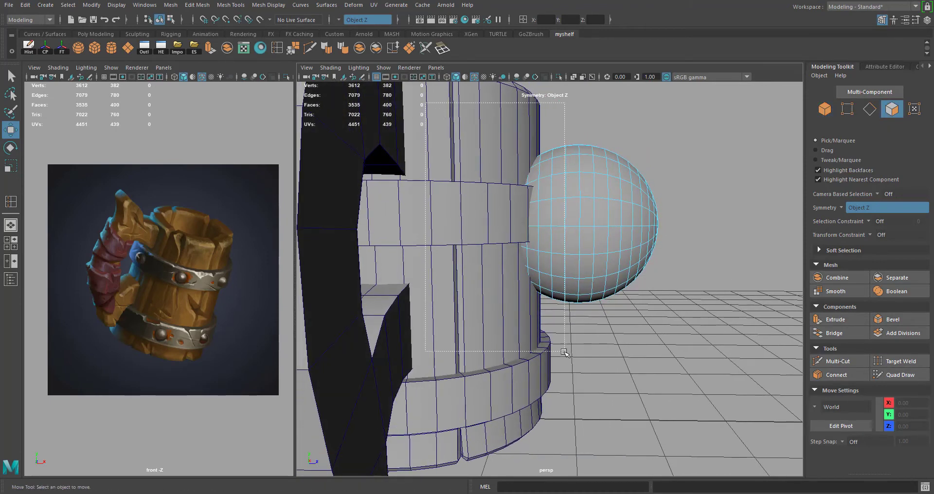
pyautogui.keyDown('alt'); pyautogui.moveTo(576, 200); pyautogui.dragTo(531, 258); pyautogui.keyUp('alt')
pyautogui.press('Delete')
# Step: Scale the half sphere uniformly to 0.23 and place it on the upper metal band at Y 2.74, Z 1.54
pyautogui.moveTo(594, 250); pyautogui.dragTo(636, 209, button='right')
pyautogui.moveTo(663, 323); pyautogui.dragTo(507, 213)
pyautogui.press('r')
pyautogui.moveTo(574, 218); pyautogui.dragTo(560, 229)
pyautogui.press('w')
pyautogui.press('r')
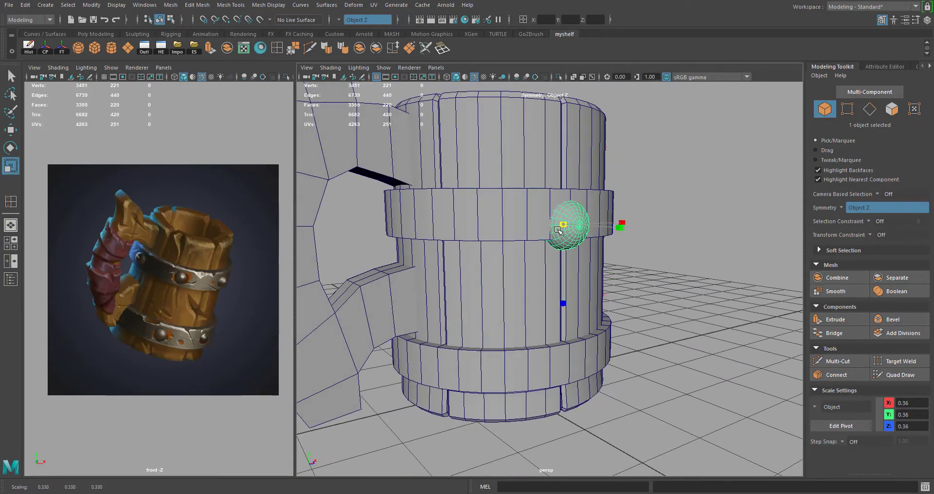
pyautogui.press('w')
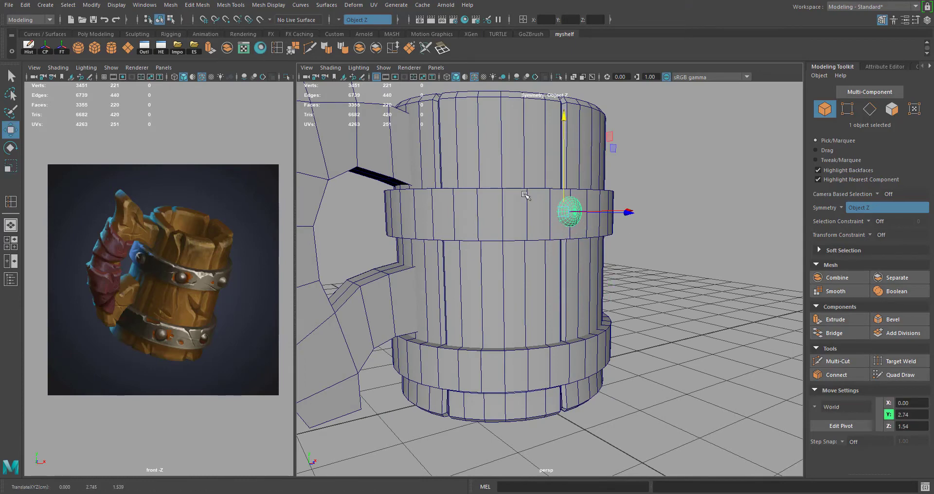
# Step: Fine-tune the rivet's position on the upper band to Y 2.72 and Z 1.59
pyautogui.keyDown('alt'); pyautogui.moveTo(549, 240); pyautogui.dragTo(492, 208); pyautogui.keyUp('alt')
pyautogui.scroll(2, 492, 208)
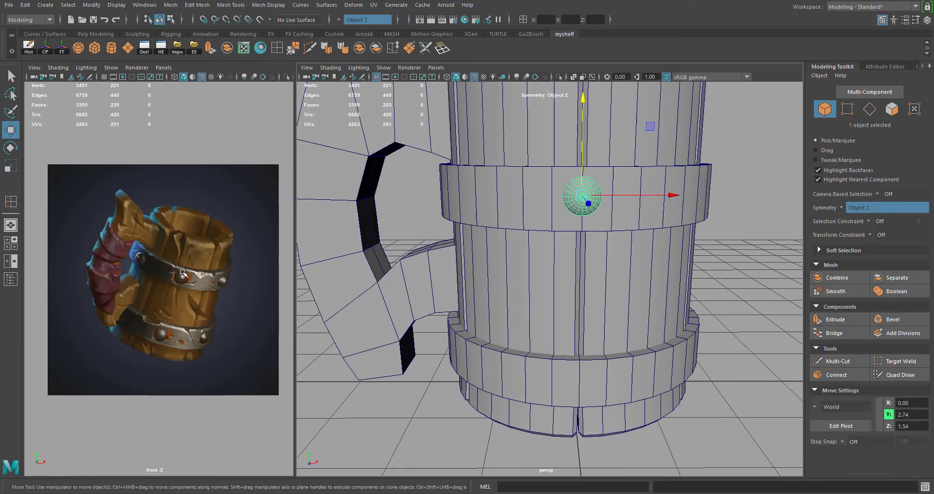
pyautogui.keyDown('alt'); pyautogui.moveTo(594, 185); pyautogui.dragTo(635, 193); pyautogui.keyUp('alt')
pyautogui.moveTo(628, 200); pyautogui.dragTo(627, 180)
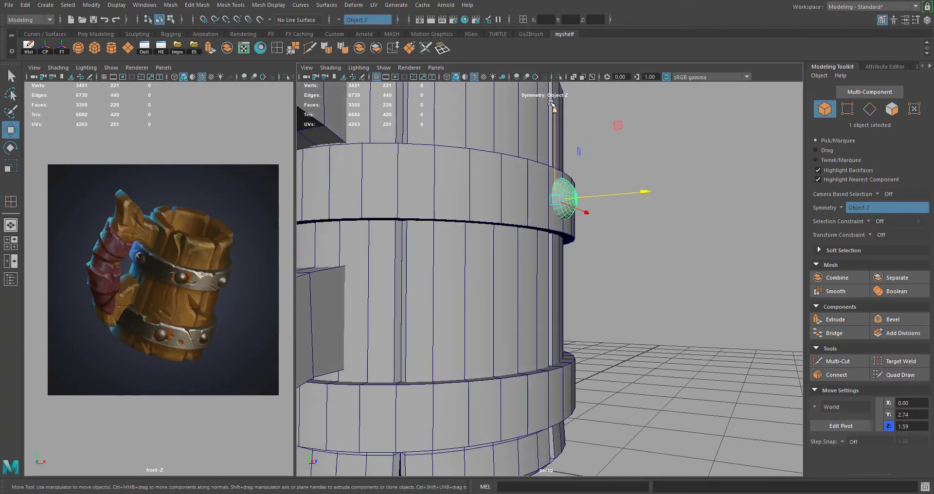
pyautogui.moveTo(553, 105); pyautogui.dragTo(555, 111)
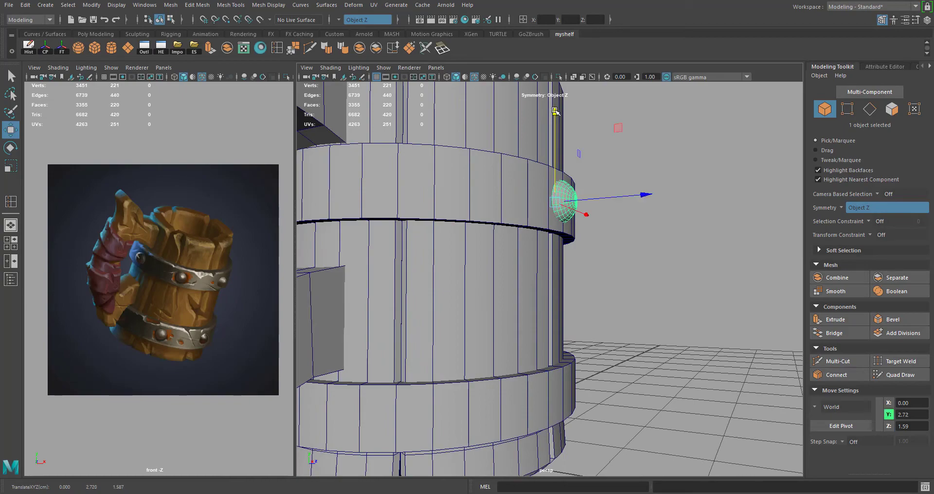
pyautogui.keyDown('alt'); pyautogui.moveTo(682, 168); pyautogui.dragTo(533, 187); pyautogui.keyUp('alt')
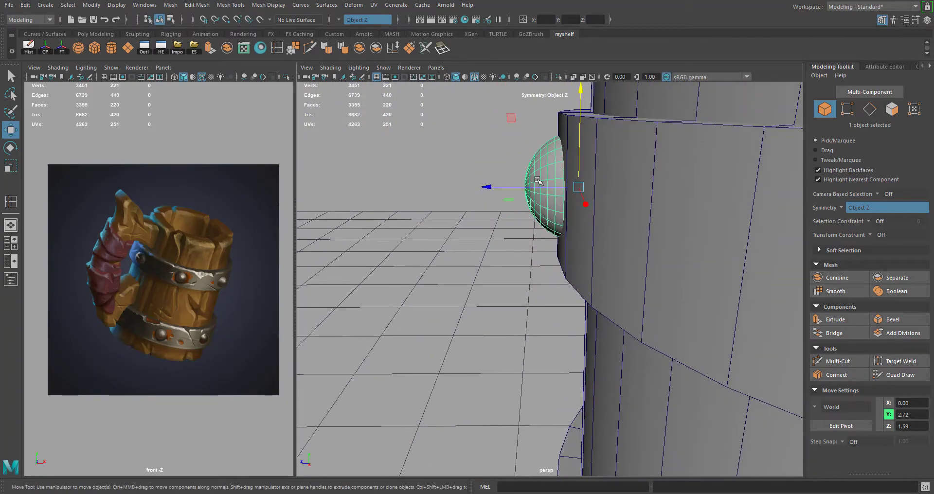
# Step: Flatten the rivet by scaling its local Y to 0.17 and move it outward to Z 1.62
pyautogui.press('r')
pyautogui.click(492, 188)
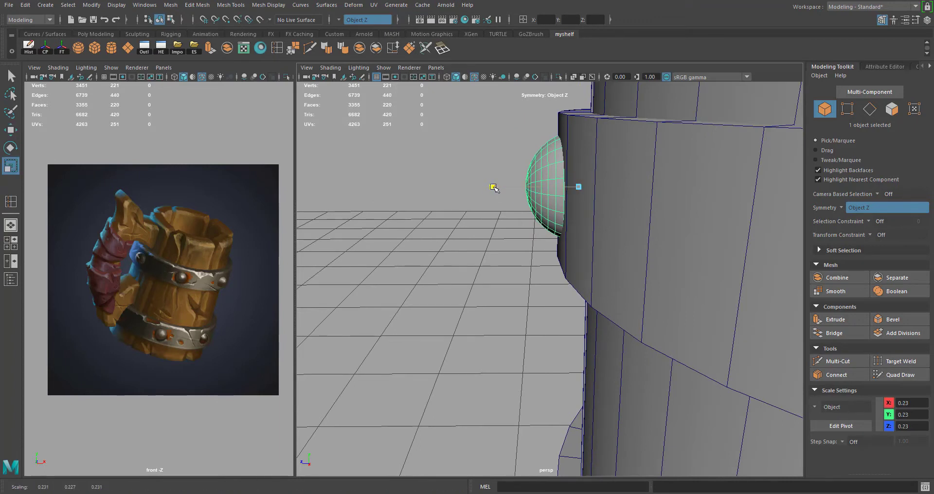
pyautogui.keyDown('alt'); pyautogui.moveTo(516, 217); pyautogui.dragTo(482, 182); pyautogui.keyUp('alt')
pyautogui.press('w')
pyautogui.click(506, 219)
# Step: Scale the flattened rivet down slightly and uniformly to suit the height of the upper band
pyautogui.keyDown('alt'); pyautogui.moveTo(673, 273); pyautogui.dragTo(463, 204, button='right'); pyautogui.keyUp('alt')
pyautogui.keyDown('alt'); pyautogui.moveTo(462, 205); pyautogui.dragTo(573, 194); pyautogui.keyUp('alt')
pyautogui.keyDown('alt'); pyautogui.moveTo(573, 193); pyautogui.dragTo(582, 212, button='right'); pyautogui.keyUp('alt')
pyautogui.click(582, 236)
pyautogui.press('r')
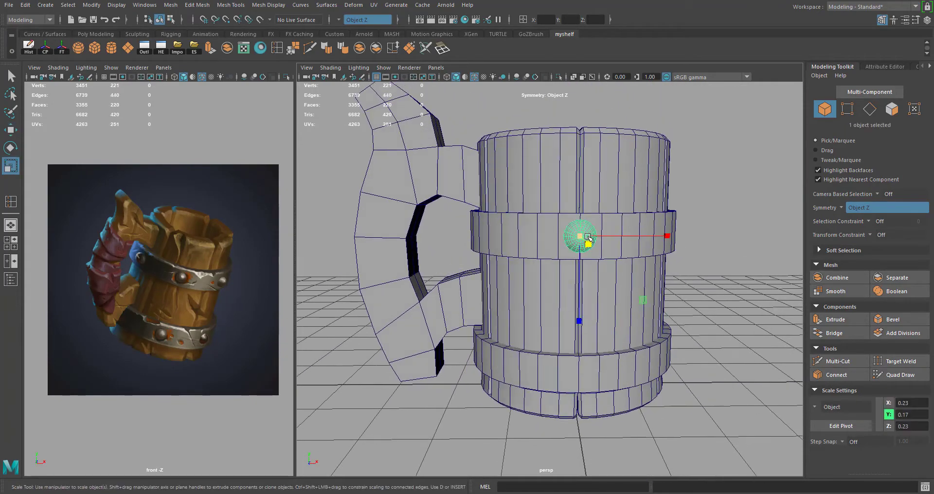
pyautogui.click(644, 301)
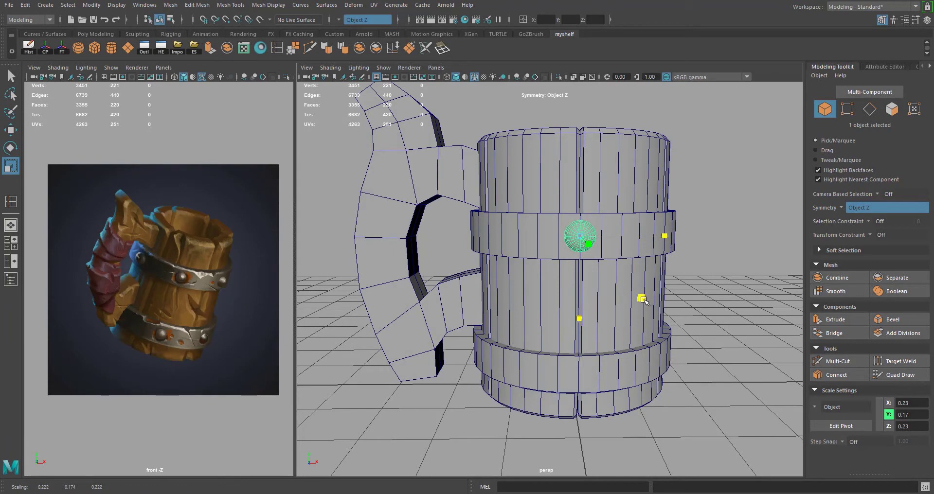
pyautogui.press('w')
# Step: Snap the rivet's pivot to the grid origin on the mug's central axis
pyautogui.keyDown('alt'); pyautogui.moveTo(574, 238); pyautogui.dragTo(571, 316); pyautogui.keyUp('alt')
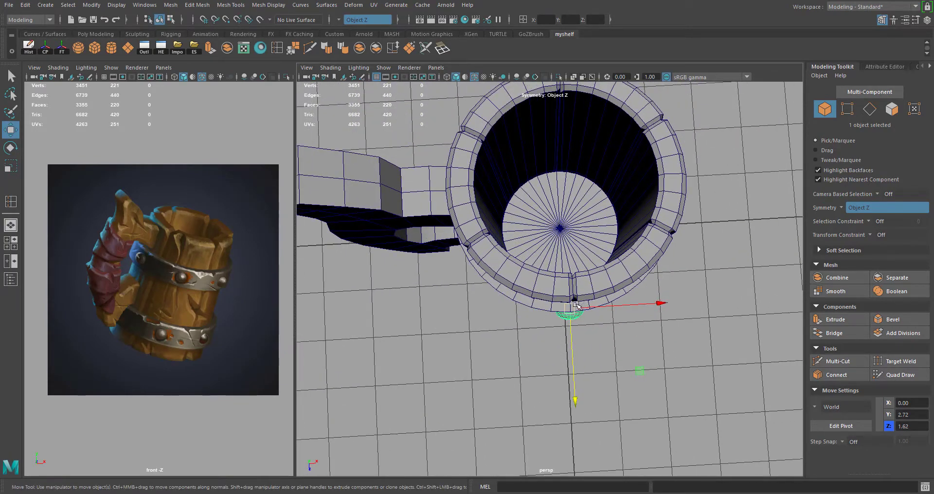
pyautogui.press('d')
pyautogui.press('x')
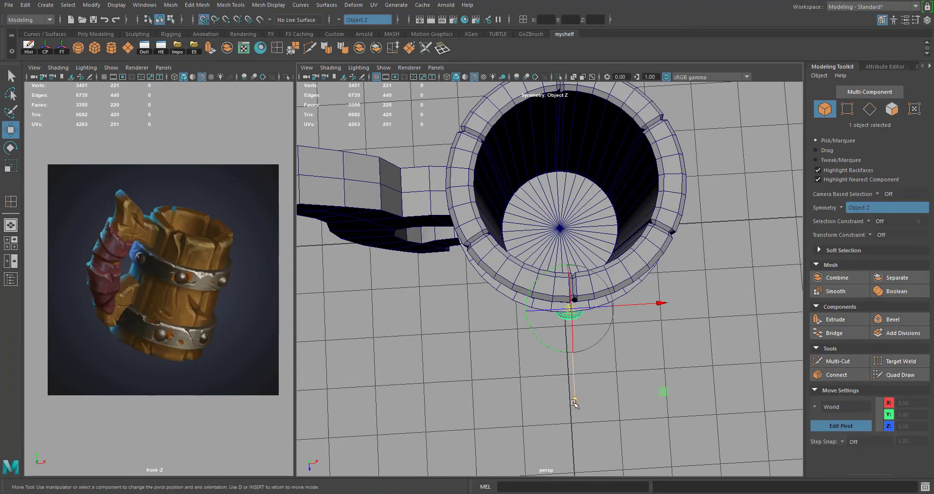
pyautogui.moveTo(575, 404); pyautogui.dragTo(531, 228)
pyautogui.press('e')
pyautogui.scroll(-2, 594, 249)
pyautogui.click(607, 267)
pyautogui.press('w')
# Step: Duplicate the rivet and rotate the copy about Y along the upper band toward the handle
pyautogui.keyDown('alt'); pyautogui.moveTo(530, 228); pyautogui.dragTo(573, 263, button='right'); pyautogui.keyUp('alt')
pyautogui.press('e')
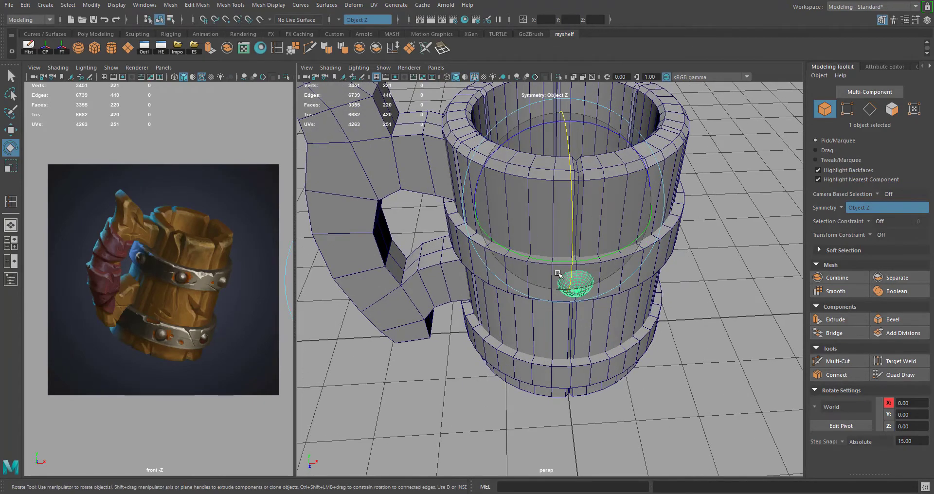
pyautogui.keyDown('alt'); pyautogui.moveTo(558, 274); pyautogui.dragTo(600, 264); pyautogui.keyUp('alt')
pyautogui.click(602, 281)
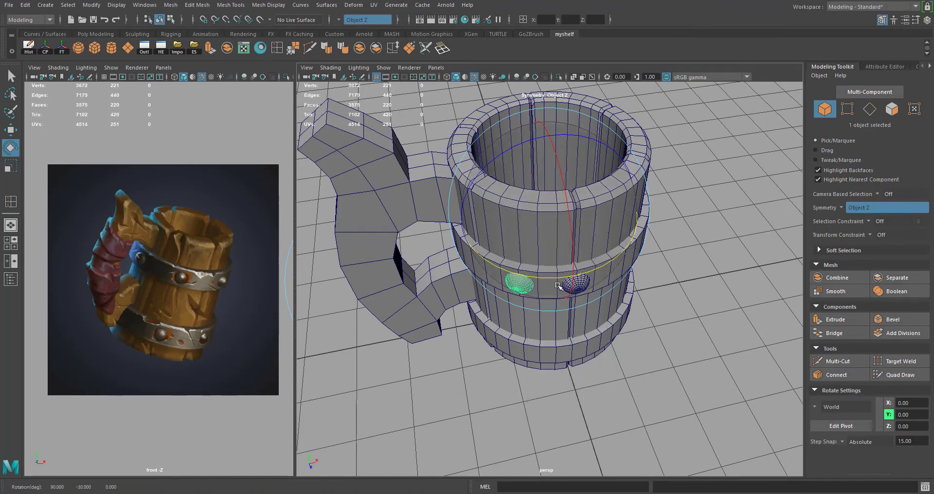
pyautogui.keyDown('alt'); pyautogui.moveTo(550, 298); pyautogui.dragTo(672, 302); pyautogui.keyUp('alt')
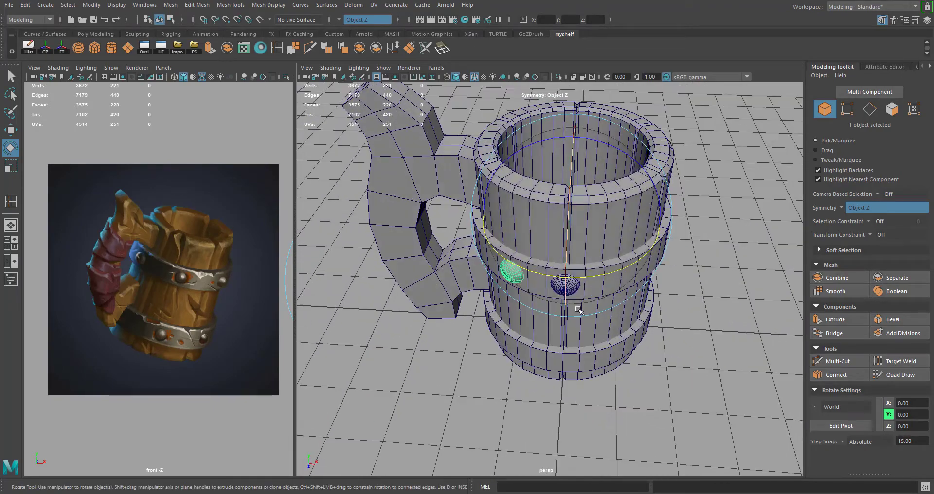
pyautogui.click(688, 306)
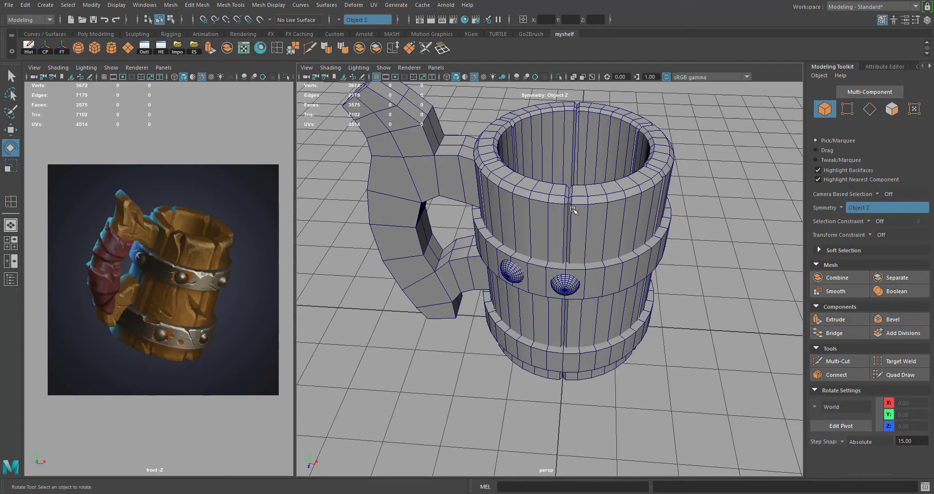
# Step: Rotate the front rivet about Y and duplicate it around the upper band to make six evenly spaced rivets
pyautogui.keyDown('alt'); pyautogui.moveTo(572, 208); pyautogui.dragTo(536, 214); pyautogui.keyUp('alt')
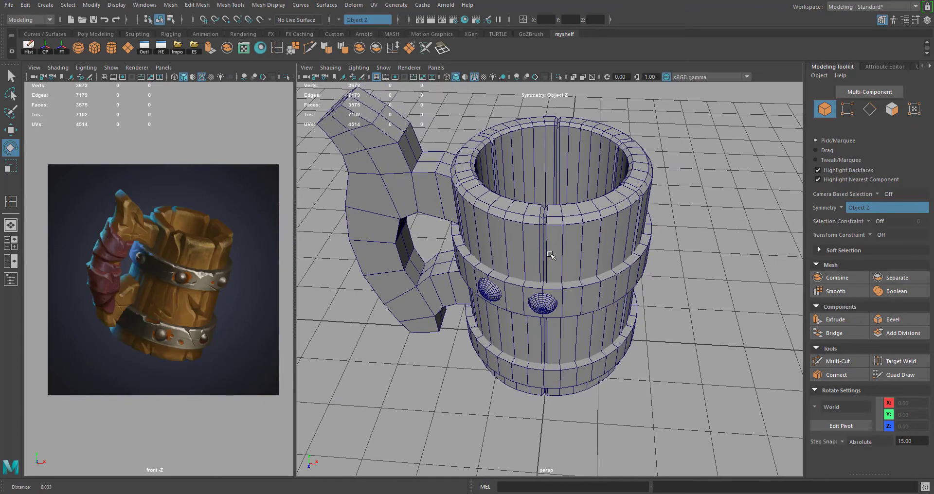
pyautogui.click(543, 302)
pyautogui.keyDown('alt'); pyautogui.moveTo(543, 302); pyautogui.dragTo(635, 288); pyautogui.keyUp('alt')
pyautogui.keyDown('shift'); pyautogui.moveTo(579, 263); pyautogui.dragTo(648, 265); pyautogui.keyUp('shift')
pyautogui.keyDown('alt'); pyautogui.moveTo(732, 296); pyautogui.dragTo(672, 292, button='right'); pyautogui.keyUp('alt')
pyautogui.keyDown('alt'); pyautogui.moveTo(720, 292); pyautogui.dragTo(574, 311); pyautogui.keyUp('alt')
pyautogui.click(661, 201)
pyautogui.scroll(5, 541, 288)
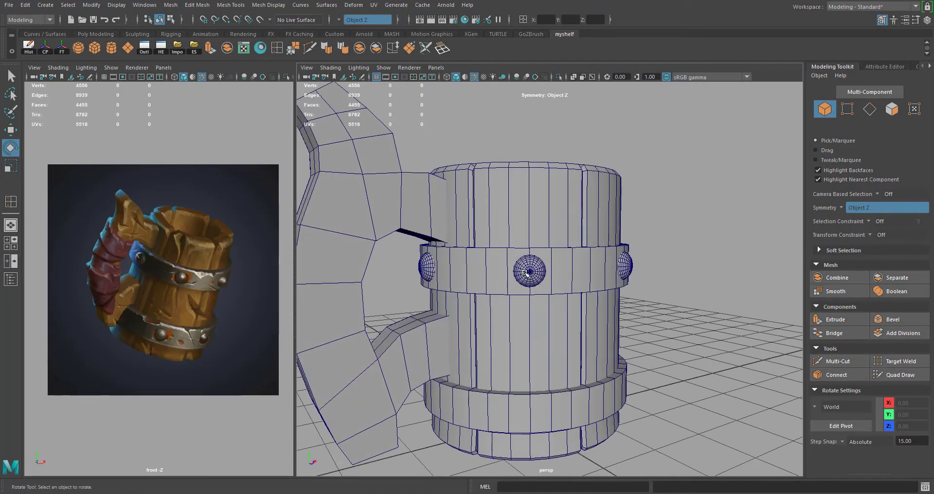
# Step: Select all six rivets around the upper band and combine them into one mesh
pyautogui.click(527, 273)
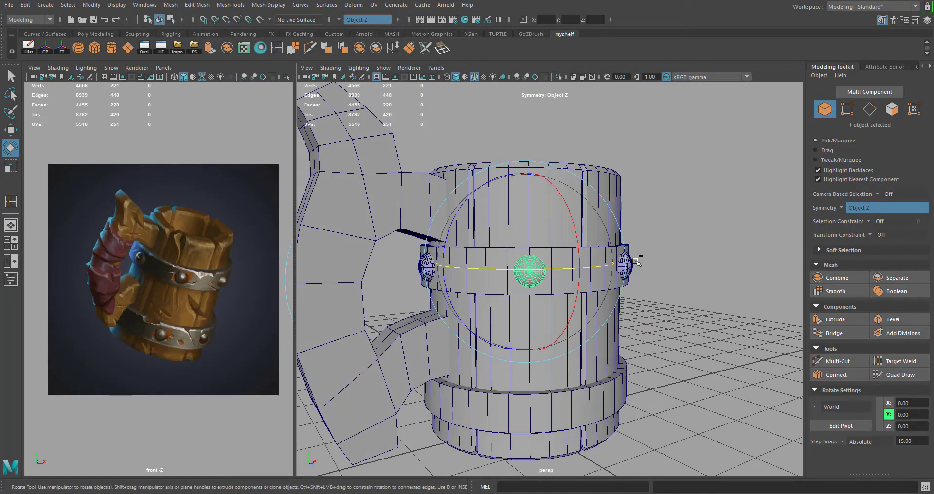
pyautogui.press('q')
pyautogui.keyDown('shift'); pyautogui.click(626, 265); pyautogui.keyUp('shift')
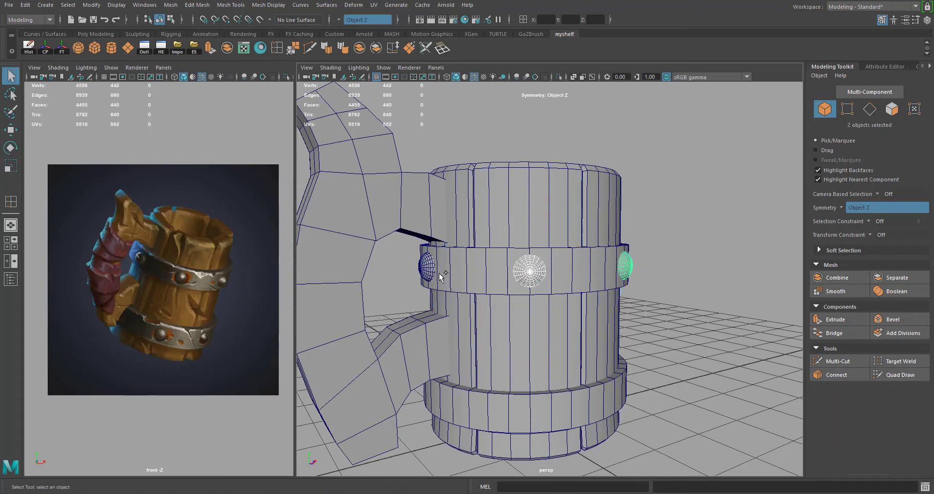
pyautogui.keyDown('shift'); pyautogui.click(429, 270); pyautogui.keyUp('shift')
pyautogui.keyDown('alt'); pyautogui.moveTo(429, 270); pyautogui.dragTo(618, 294); pyautogui.keyUp('alt')
pyautogui.keyDown('shift'); pyautogui.click(586, 290); pyautogui.keyUp('shift')
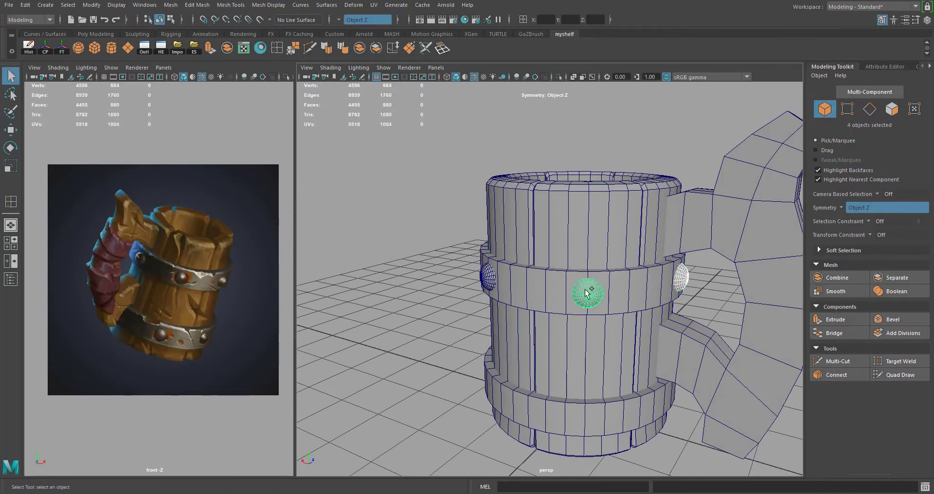
pyautogui.keyDown('shift'); pyautogui.click(491, 281); pyautogui.keyUp('shift')
pyautogui.keyDown('alt'); pyautogui.moveTo(491, 281); pyautogui.dragTo(652, 280); pyautogui.keyUp('alt')
pyautogui.keyDown('shift'); pyautogui.click(551, 278); pyautogui.keyUp('shift')
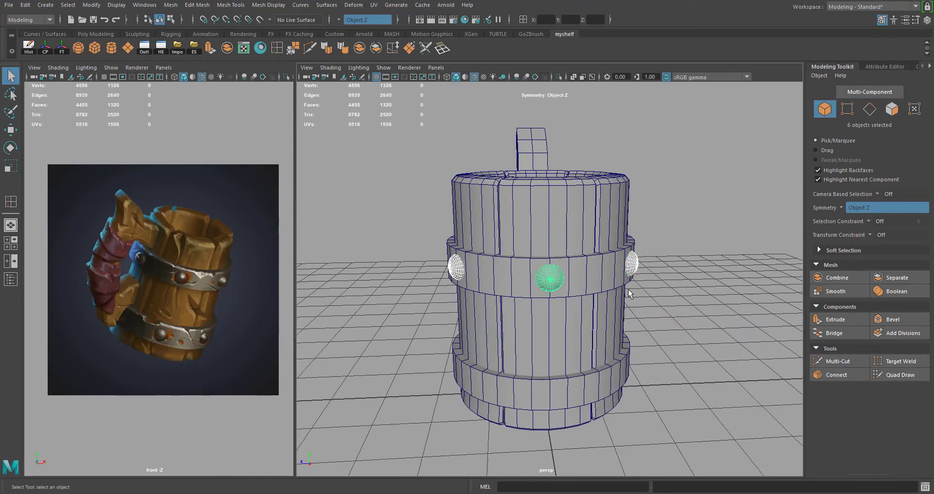
pyautogui.keyDown('alt'); pyautogui.moveTo(529, 285); pyautogui.dragTo(589, 270); pyautogui.keyUp('alt')
pyautogui.press('w')
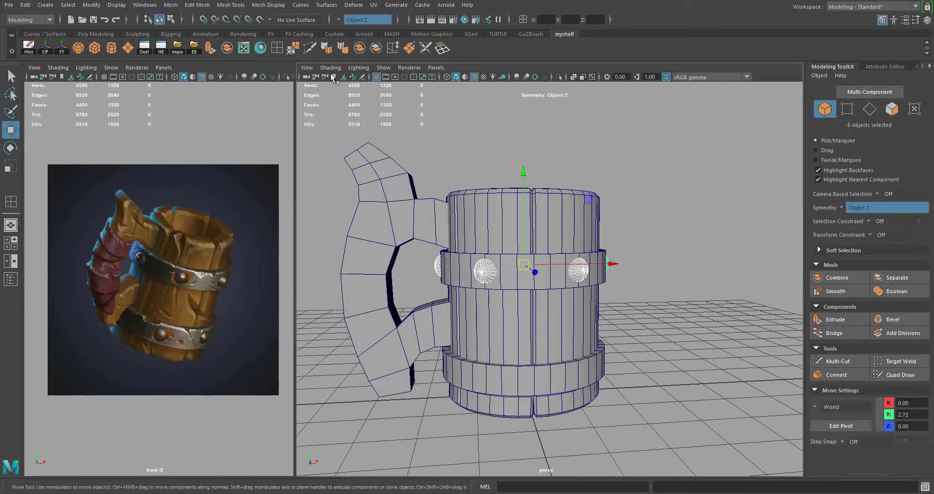
pyautogui.click(224, 6)
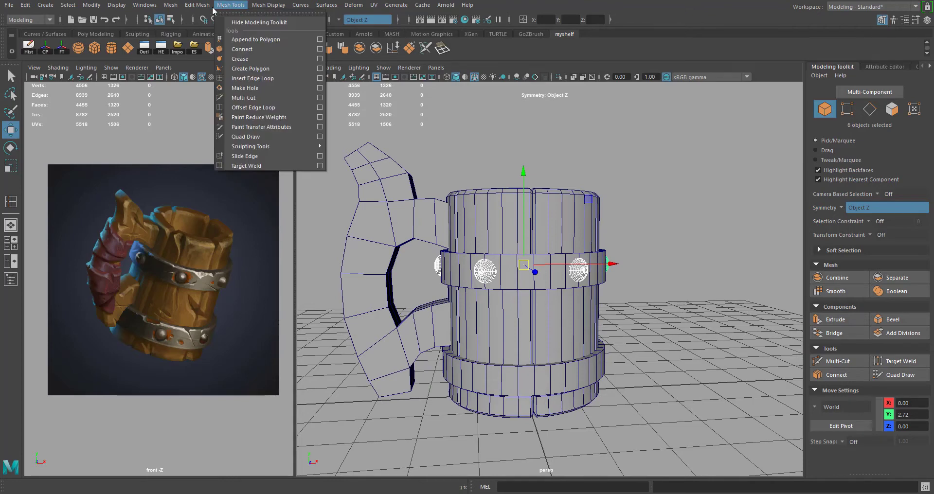
pyautogui.moveTo(200, 8)
pyautogui.moveTo(166, 7)
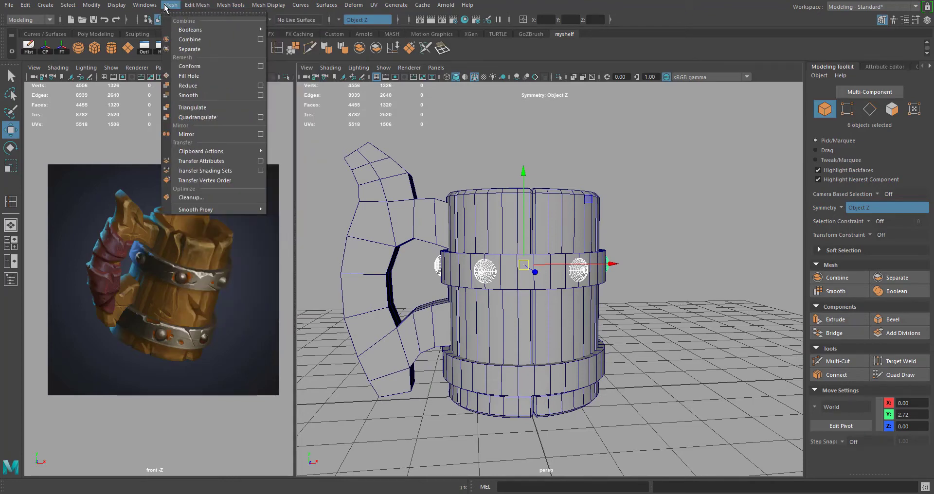
pyautogui.click(195, 41)
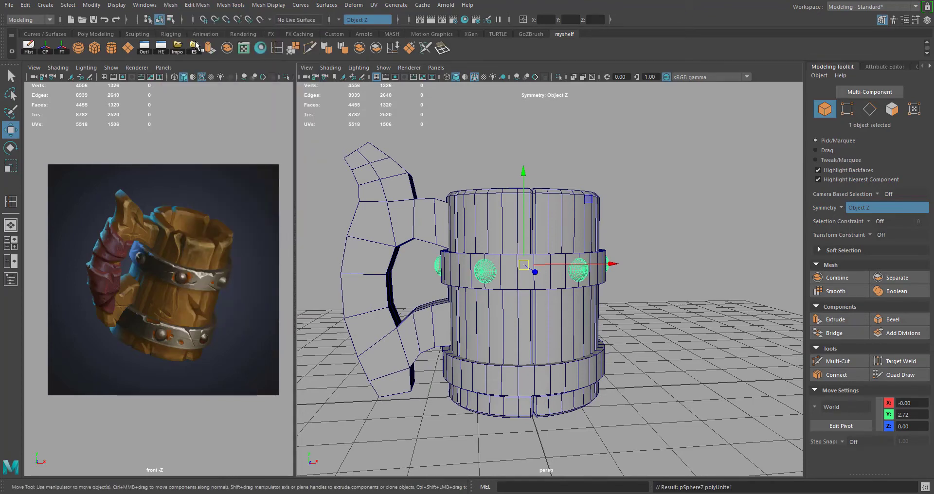
pyautogui.moveTo(522, 172); pyautogui.dragTo(523, 136)
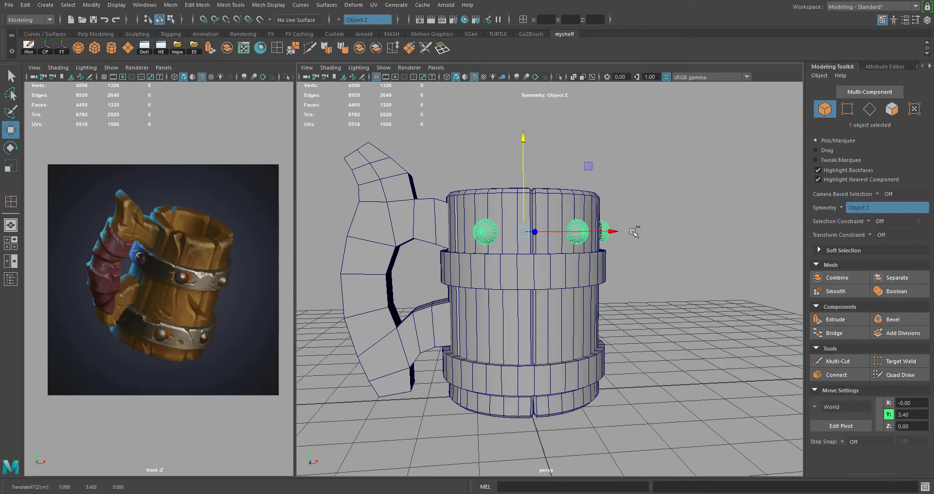
pyautogui.hotkey('ctrl', 'z')
pyautogui.click(651, 253)
pyautogui.click(582, 268)
pyautogui.hotkey('ctrl', 'z')
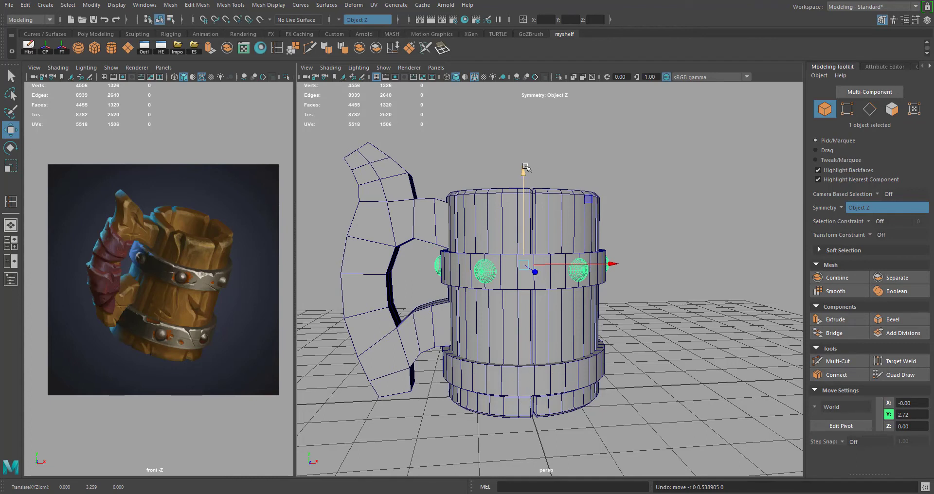
# Step: Duplicate the combined rivet ring and move the copy down to Y 0.78, centred on the lower metal band
pyautogui.keyDown('shift'); pyautogui.moveTo(523, 172); pyautogui.dragTo(562, 256); pyautogui.keyUp('shift')
pyautogui.keyDown('alt'); pyautogui.moveTo(536, 287); pyautogui.dragTo(569, 295, button='right'); pyautogui.keyUp('alt')
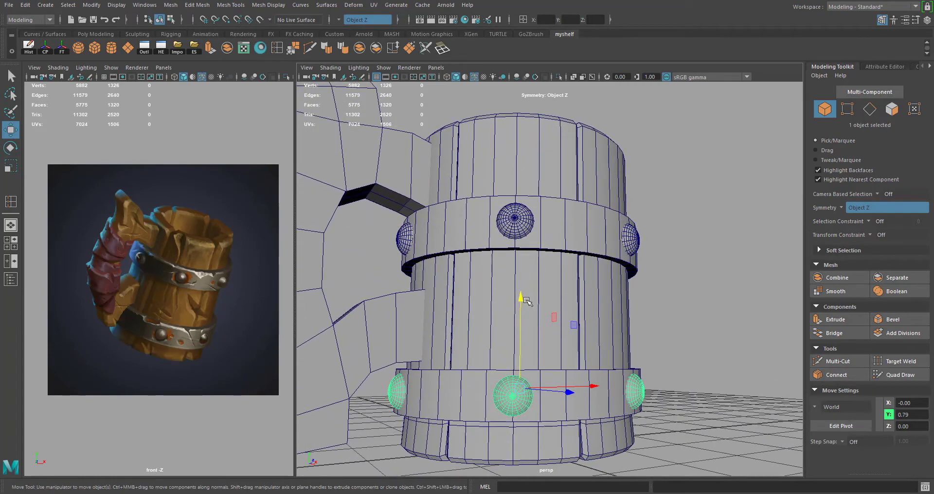
pyautogui.moveTo(528, 302); pyautogui.dragTo(520, 301)
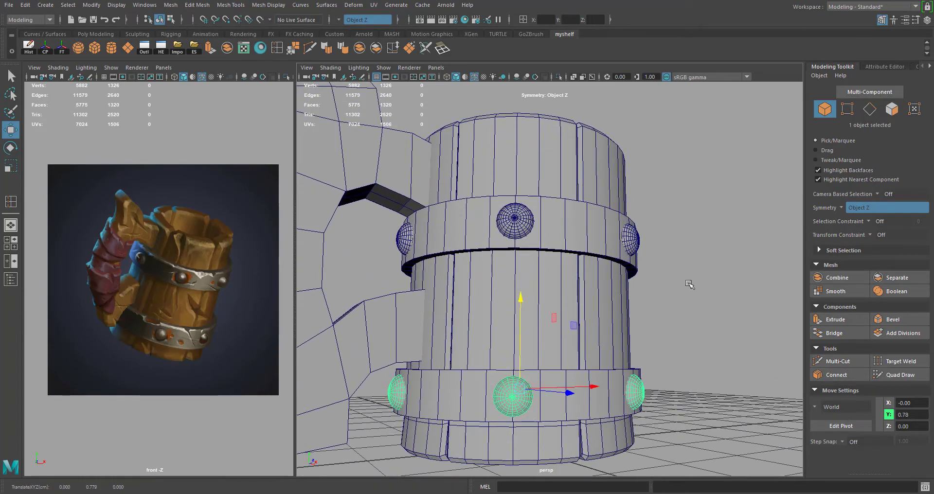
pyautogui.keyDown('alt'); pyautogui.moveTo(688, 297); pyautogui.dragTo(699, 262); pyautogui.keyUp('alt')
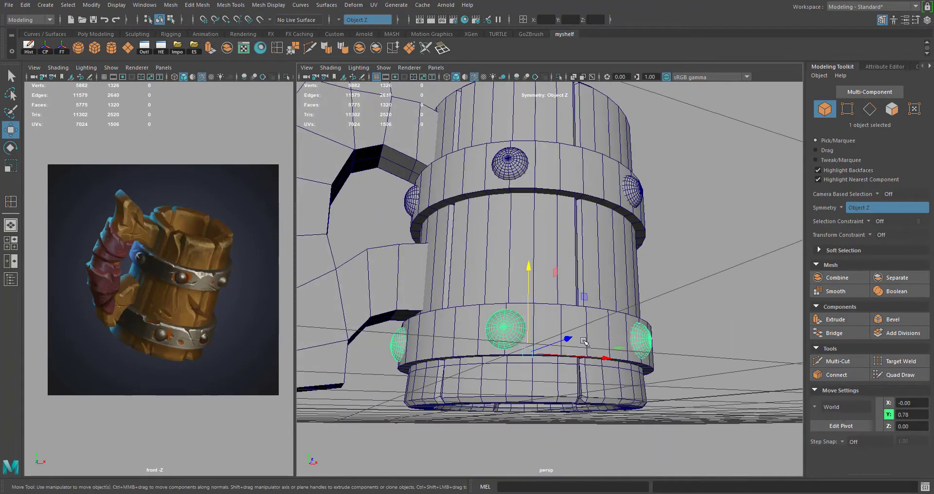
# Step: Scale the lower metal band slightly taller along Y, clear the selection and review the mug from the side
pyautogui.keyDown('alt'); pyautogui.moveTo(539, 333); pyautogui.dragTo(540, 371); pyautogui.keyUp('alt')
pyautogui.click(544, 381)
pyautogui.press('r')
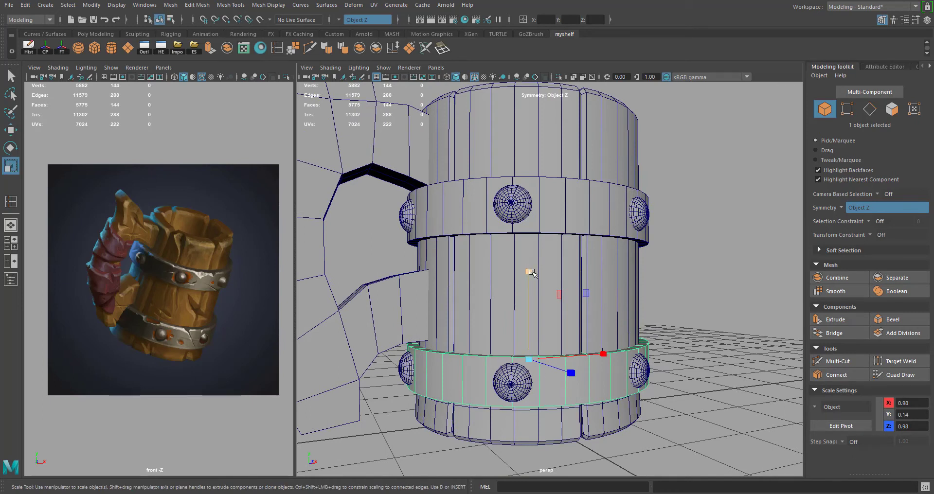
pyautogui.moveTo(532, 273); pyautogui.dragTo(532, 261)
pyautogui.click(724, 306)
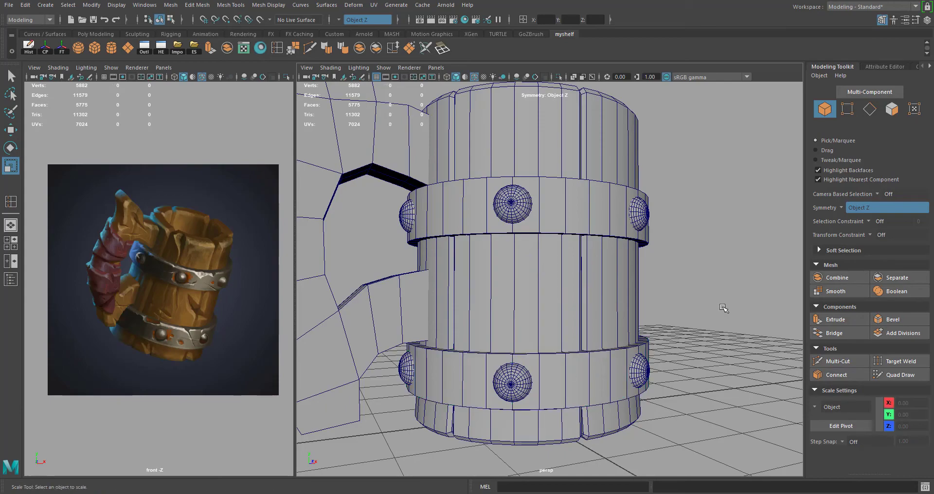
pyautogui.keyDown('alt'); pyautogui.moveTo(724, 306); pyautogui.dragTo(462, 248, button='right'); pyautogui.keyUp('alt')
pyautogui.keyDown('alt'); pyautogui.moveTo(462, 248); pyautogui.dragTo(643, 290); pyautogui.keyUp('alt')
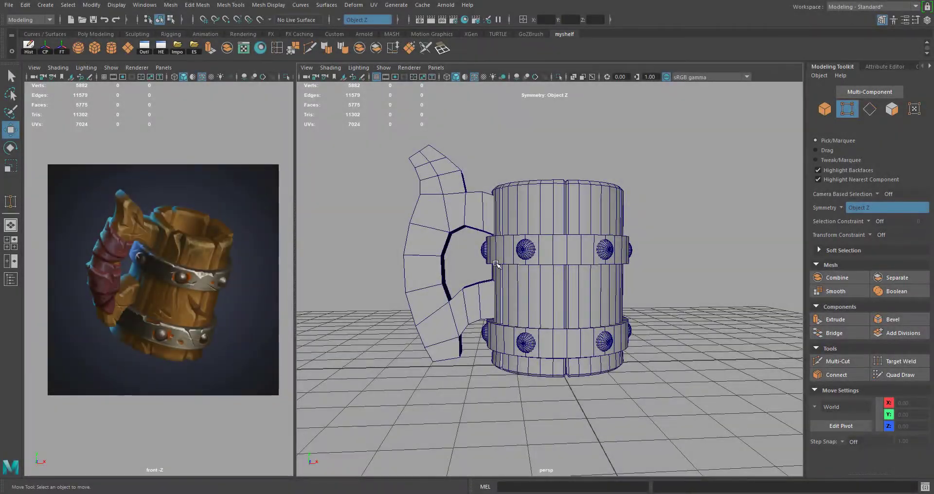
# Step: Select both halves of the handle and raise them along Y to 2.21
pyautogui.keyDown('alt'); pyautogui.moveTo(497, 264); pyautogui.dragTo(483, 263); pyautogui.keyUp('alt')
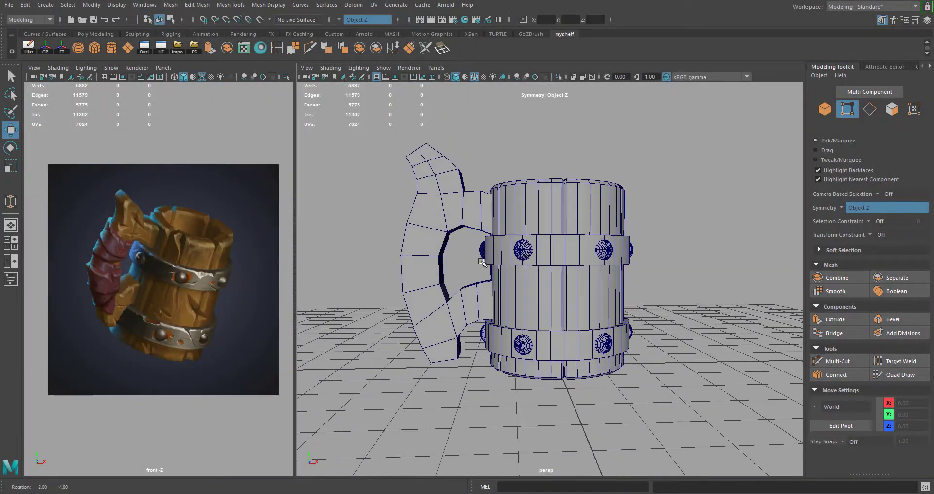
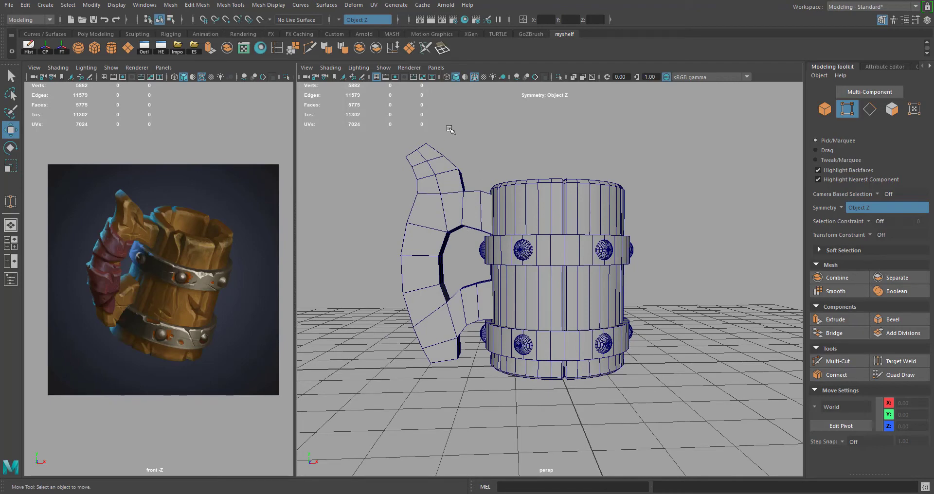
pyautogui.moveTo(449, 128); pyautogui.dragTo(441, 213)
pyautogui.scroll(-3, 533, 243)
pyautogui.keyDown('alt'); pyautogui.moveTo(533, 243); pyautogui.dragTo(559, 244); pyautogui.keyUp('alt')
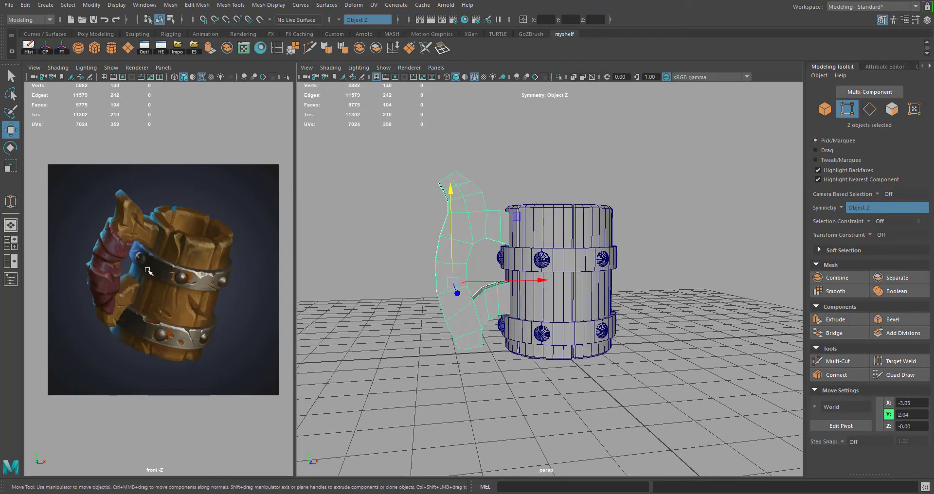
pyautogui.keyDown('alt'); pyautogui.moveTo(438, 274); pyautogui.dragTo(453, 298); pyautogui.keyUp('alt')
pyautogui.keyDown('alt'); pyautogui.moveTo(453, 298); pyautogui.dragTo(484, 292, button='right'); pyautogui.keyUp('alt')
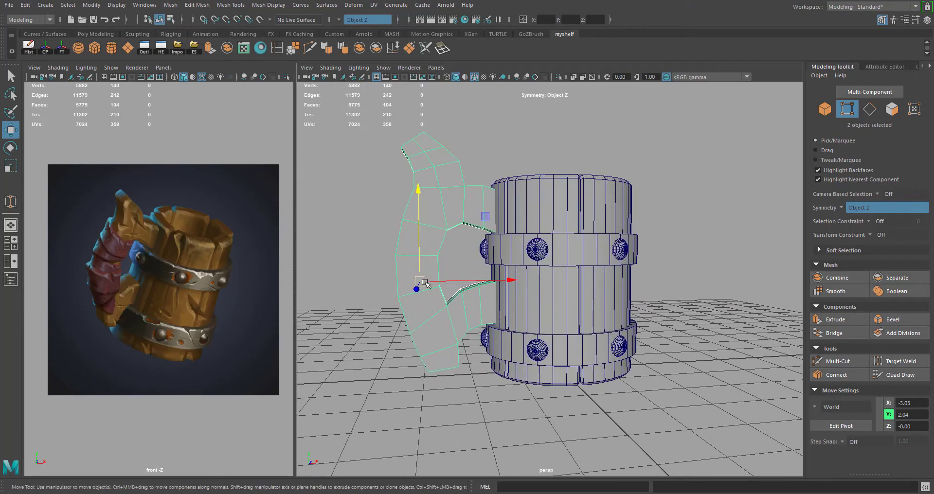
pyautogui.keyDown('alt'); pyautogui.moveTo(387, 141); pyautogui.dragTo(434, 146); pyautogui.keyUp('alt')
pyautogui.moveTo(398, 150); pyautogui.dragTo(456, 186)
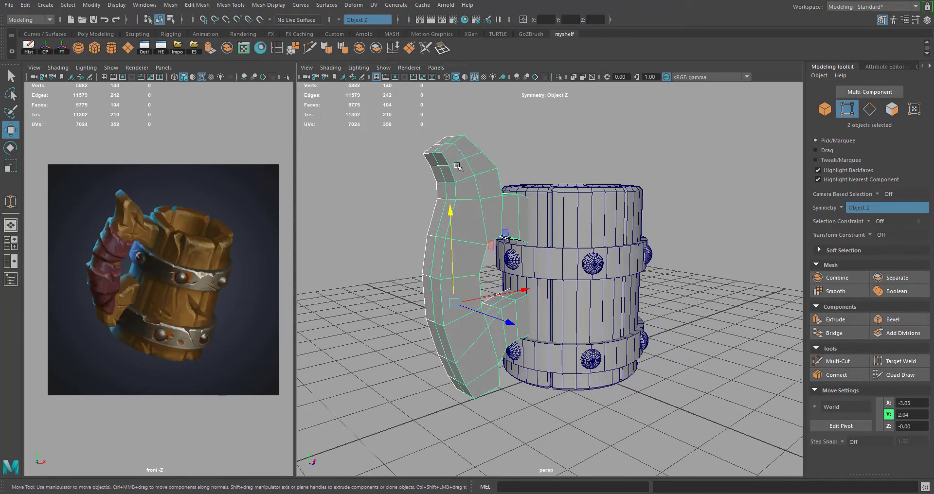
pyautogui.click(453, 166)
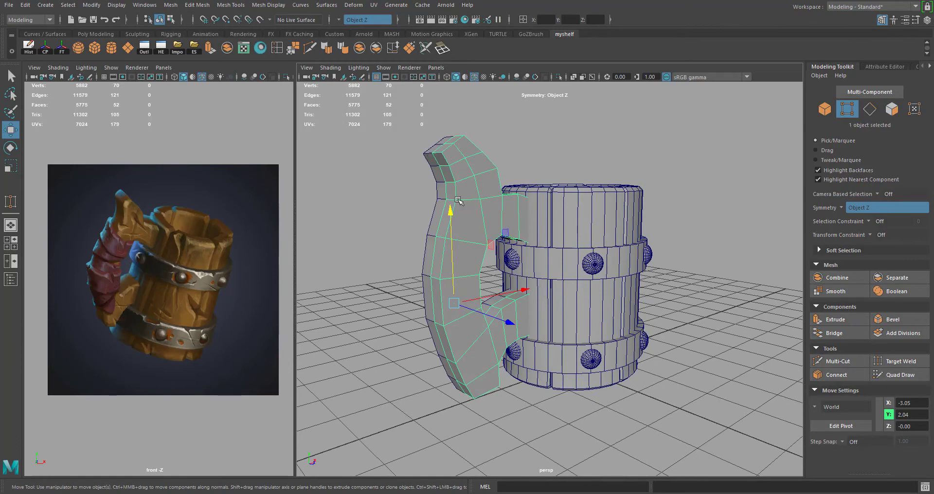
pyautogui.keyDown('alt'); pyautogui.moveTo(458, 200); pyautogui.dragTo(421, 280); pyautogui.keyUp('alt')
pyautogui.press('r')
pyautogui.press('w')
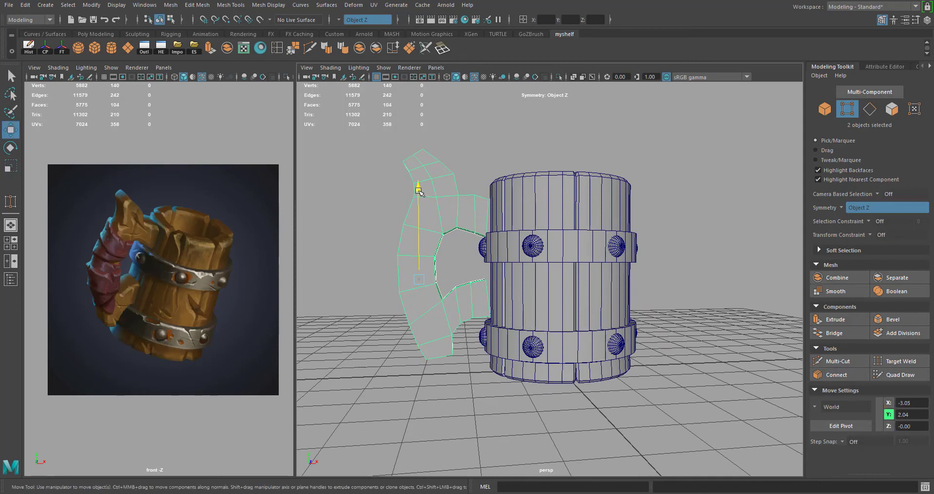
pyautogui.moveTo(419, 192); pyautogui.dragTo(418, 183)
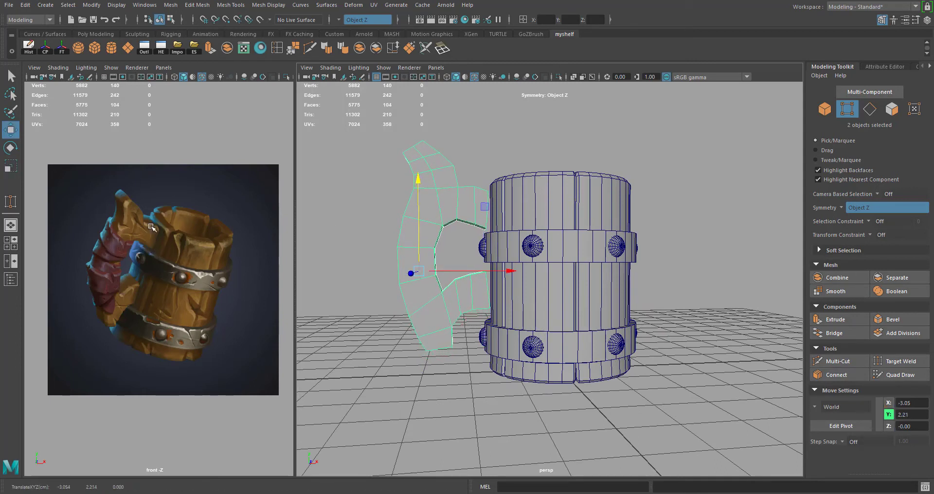
# Step: Push the end vertices of the handle's upper arm into the mug along X and raise its underside vertices to Y 3.30
pyautogui.keyDown('alt'); pyautogui.moveTo(440, 245); pyautogui.dragTo(480, 260, button='right'); pyautogui.keyUp('alt')
pyautogui.moveTo(480, 274); pyautogui.dragTo(489, 274)
pyautogui.moveTo(472, 190); pyautogui.dragTo(438, 188, button='right')
pyautogui.keyDown('alt'); pyautogui.moveTo(492, 190); pyautogui.dragTo(489, 190); pyautogui.keyUp('alt')
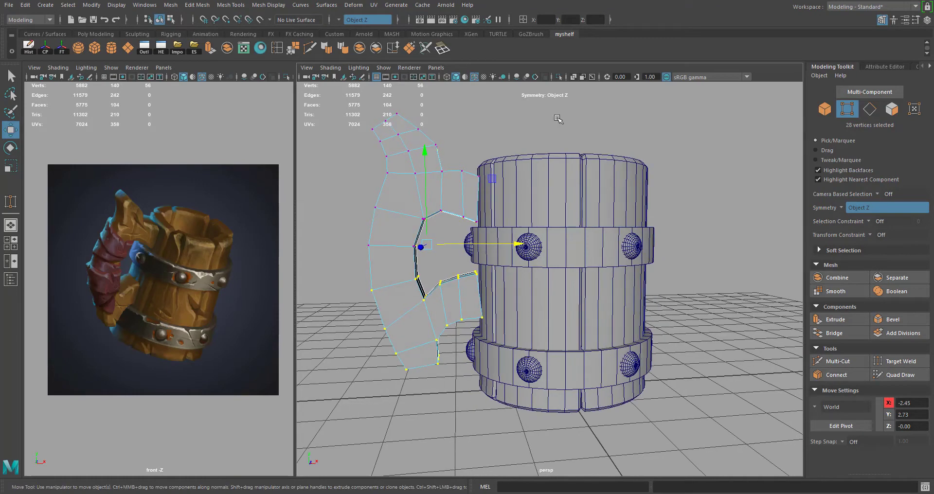
pyautogui.moveTo(558, 118); pyautogui.dragTo(471, 248)
pyautogui.moveTo(564, 200); pyautogui.dragTo(575, 201)
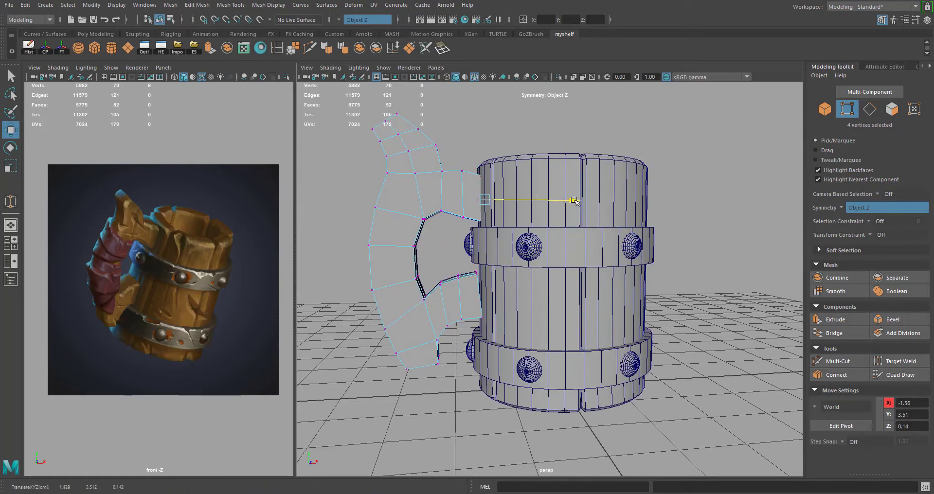
pyautogui.moveTo(459, 206); pyautogui.dragTo(469, 222)
pyautogui.moveTo(461, 125); pyautogui.dragTo(462, 122)
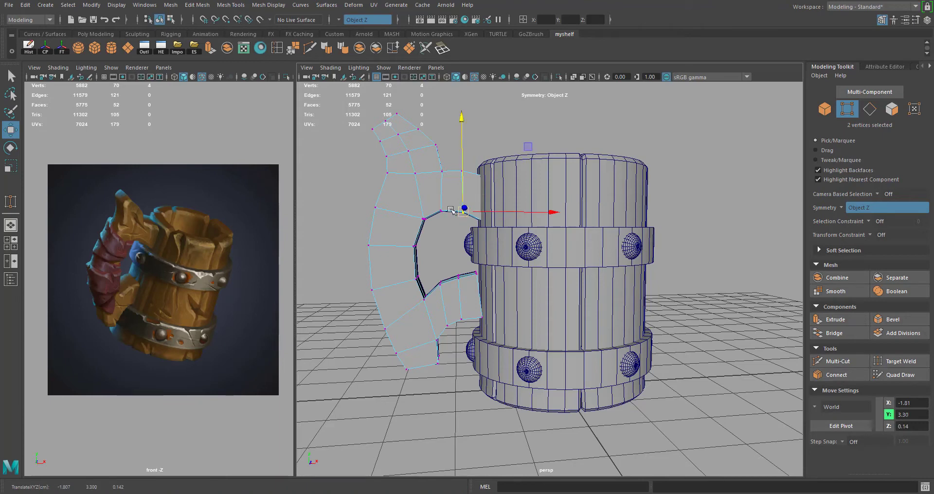
# Step: Select the vertices of the handle's lower section, including the lower arm, and move them down to about Y 1.04
pyautogui.keyDown('alt'); pyautogui.moveTo(433, 300); pyautogui.dragTo(468, 258, button='middle'); pyautogui.keyUp('alt')
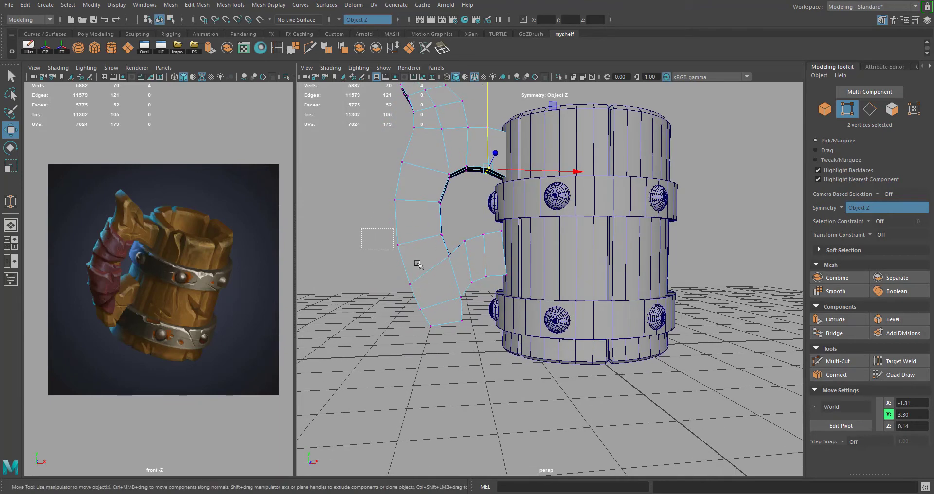
pyautogui.moveTo(417, 265); pyautogui.dragTo(514, 336)
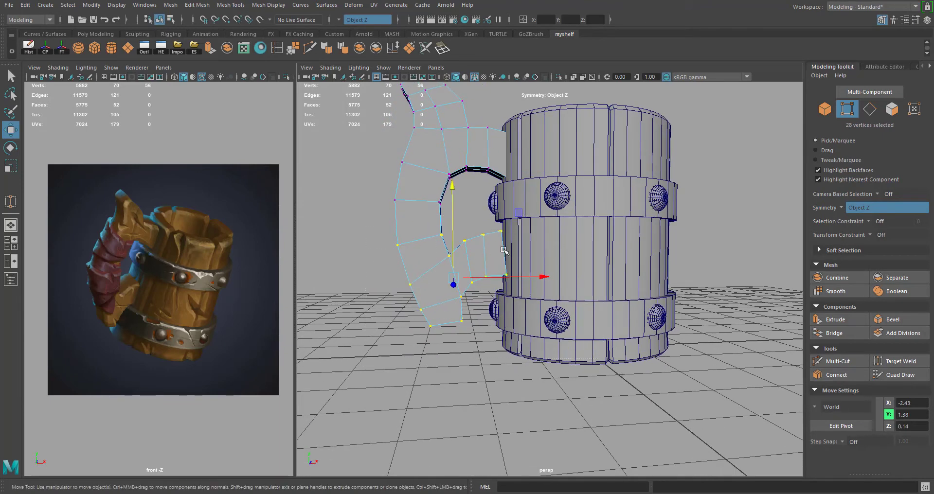
pyautogui.moveTo(453, 188); pyautogui.dragTo(453, 207)
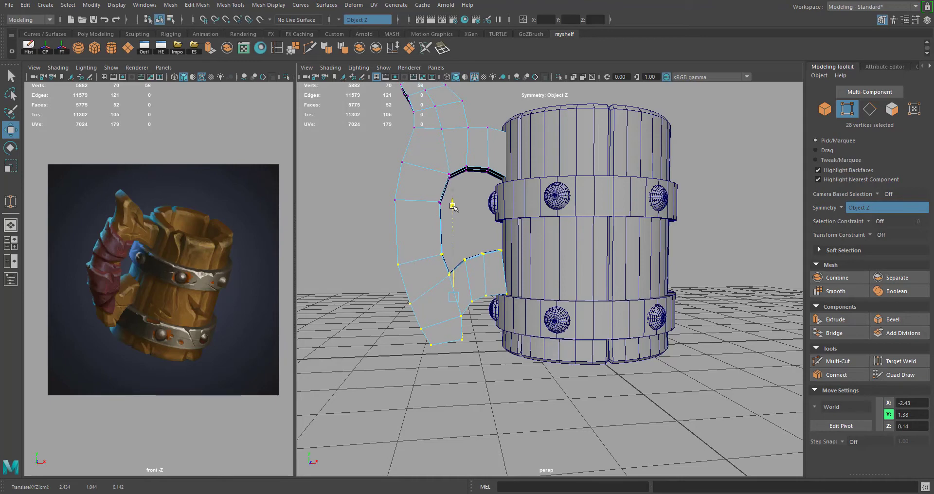
pyautogui.keyDown('alt'); pyautogui.moveTo(488, 235); pyautogui.dragTo(548, 320); pyautogui.keyUp('alt')
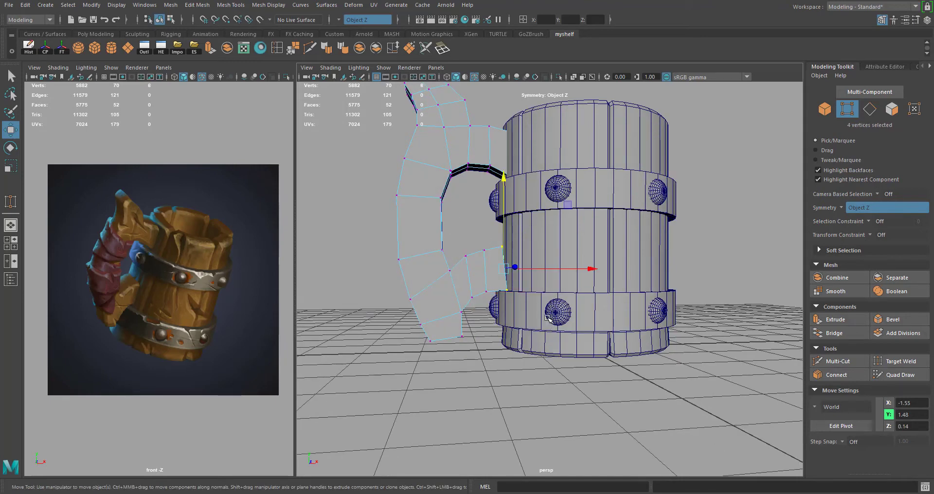
pyautogui.keyDown('alt'); pyautogui.moveTo(535, 256); pyautogui.dragTo(573, 273); pyautogui.keyUp('alt')
# Step: Lower the vertices along the upper edge of the handle's lower arm, placing those nearest the mug at Y 1.69
pyautogui.moveTo(476, 238); pyautogui.dragTo(474, 279)
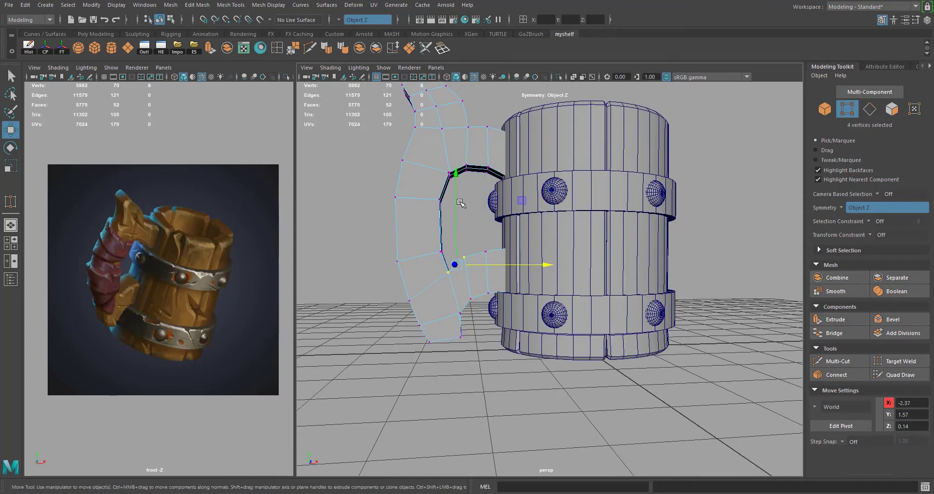
pyautogui.moveTo(456, 178); pyautogui.dragTo(457, 187)
pyautogui.moveTo(481, 235); pyautogui.dragTo(556, 264)
pyautogui.moveTo(500, 163); pyautogui.dragTo(500, 172)
pyautogui.moveTo(514, 291)
pyautogui.keyDown('alt'); pyautogui.mouseDown()
pyautogui.moveTo(512, 280)
pyautogui.moveTo(534, 284)
pyautogui.moveTo(516, 291)
pyautogui.mouseUp(); pyautogui.keyUp('alt')
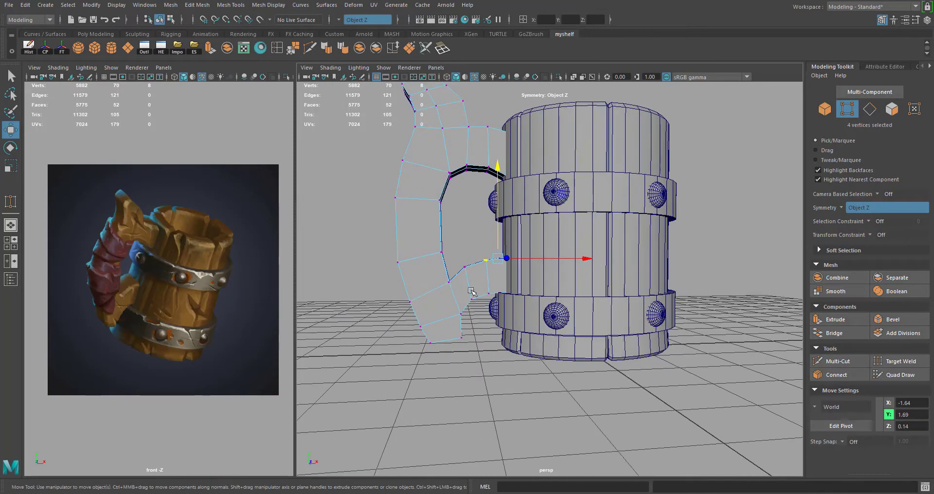
# Step: Adjust the lower grip vertices, placing the row just above the lower arm at X -2.92, Y 1.59
pyautogui.moveTo(378, 250); pyautogui.dragTo(475, 355)
pyautogui.moveTo(440, 296); pyautogui.dragTo(531, 297)
pyautogui.moveTo(377, 210); pyautogui.dragTo(452, 270)
pyautogui.moveTo(490, 193); pyautogui.dragTo(492, 200)
pyautogui.keyDown('alt'); pyautogui.moveTo(441, 230); pyautogui.dragTo(396, 228); pyautogui.keyUp('alt')
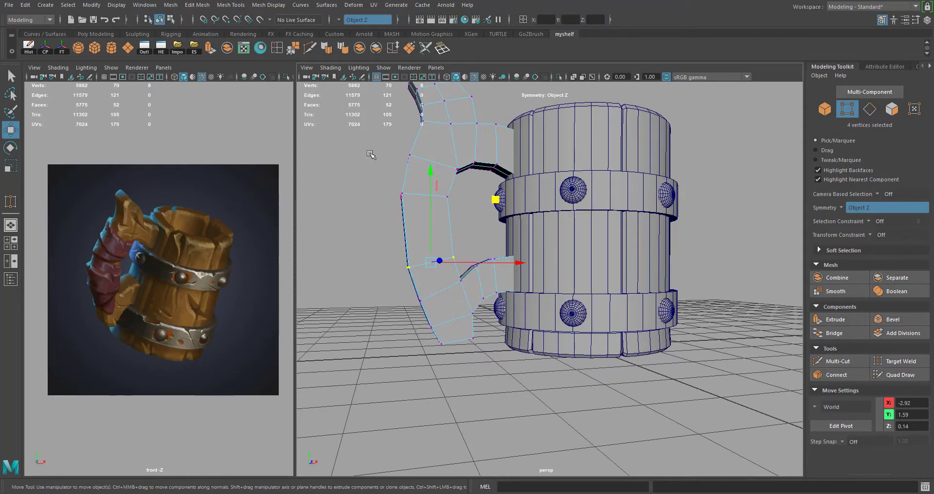
# Step: Insert an edge loop across the middle of the handle's grip and shift its vertices along X to -3.03
pyautogui.click(277, 48)
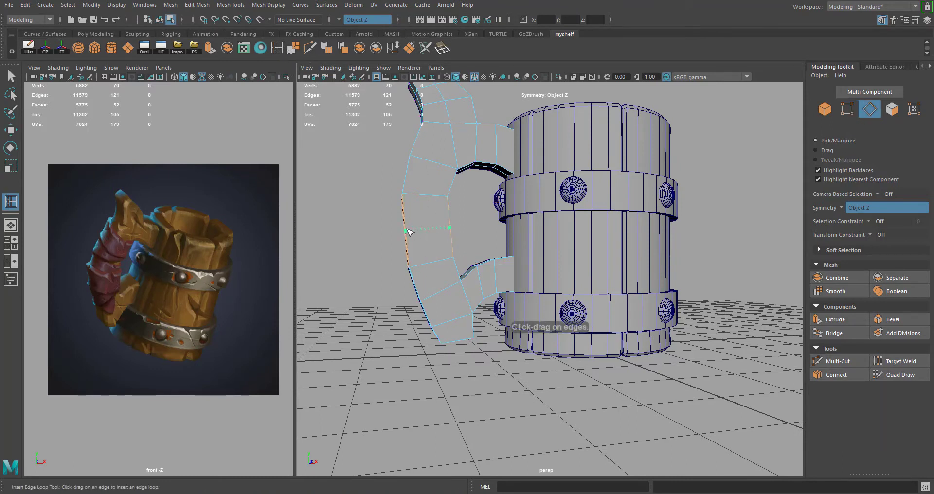
pyautogui.click(408, 232)
pyautogui.press('w')
pyautogui.moveTo(423, 224); pyautogui.dragTo(396, 227, button='right')
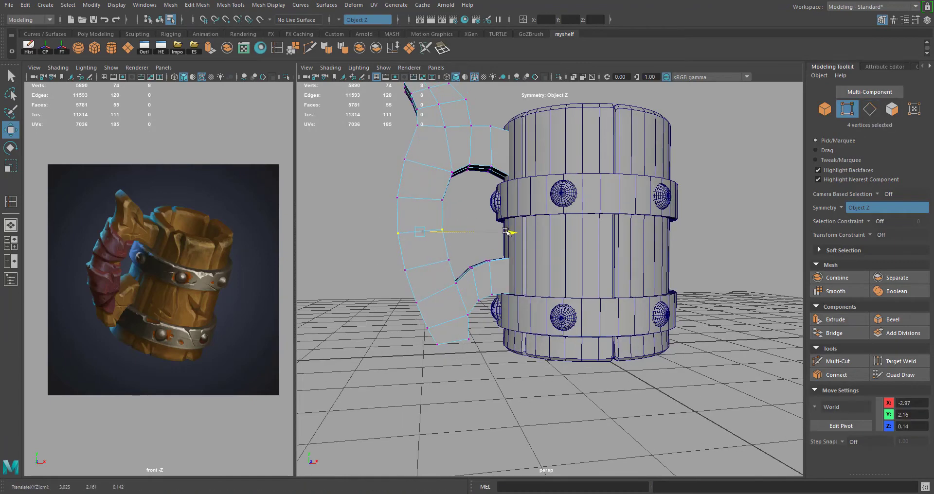
pyautogui.moveTo(506, 232); pyautogui.dragTo(502, 233)
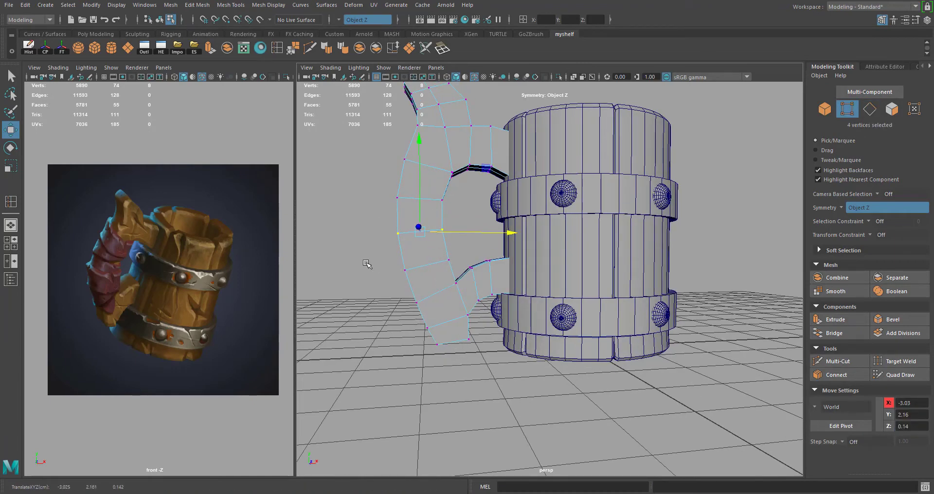
pyautogui.moveTo(426, 217); pyautogui.dragTo(472, 208, button='right')
pyautogui.keyDown('alt'); pyautogui.moveTo(574, 233); pyautogui.dragTo(475, 235); pyautogui.keyUp('alt')
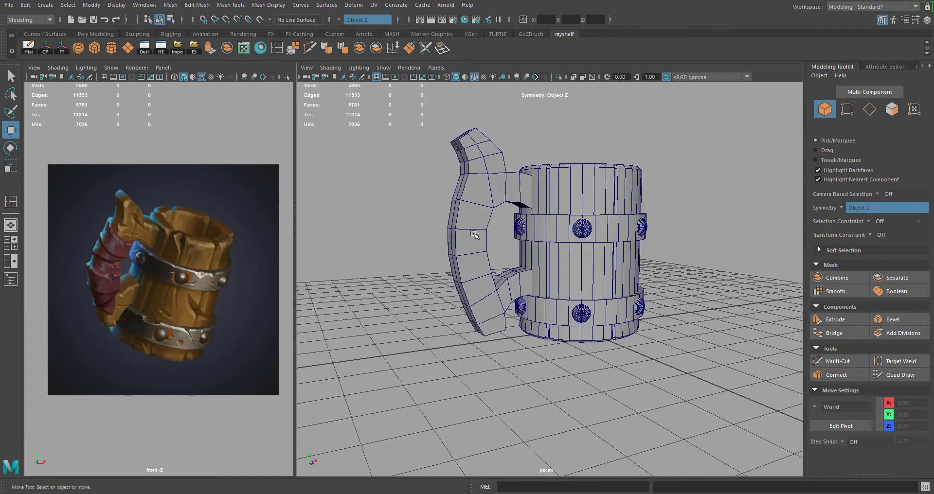
pyautogui.scroll(2, 474, 235)
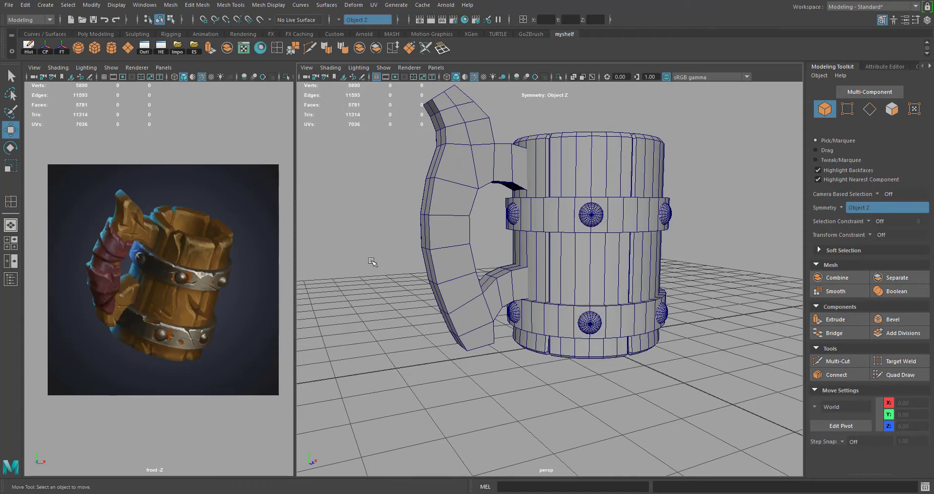
# Step: Refine the handle's horn by moving its rear neck vertices to X -3.03 and its front corner vertices to X -2.24, Y 4.37
pyautogui.keyDown('alt'); pyautogui.moveTo(586, 256); pyautogui.dragTo(462, 150); pyautogui.keyUp('alt')
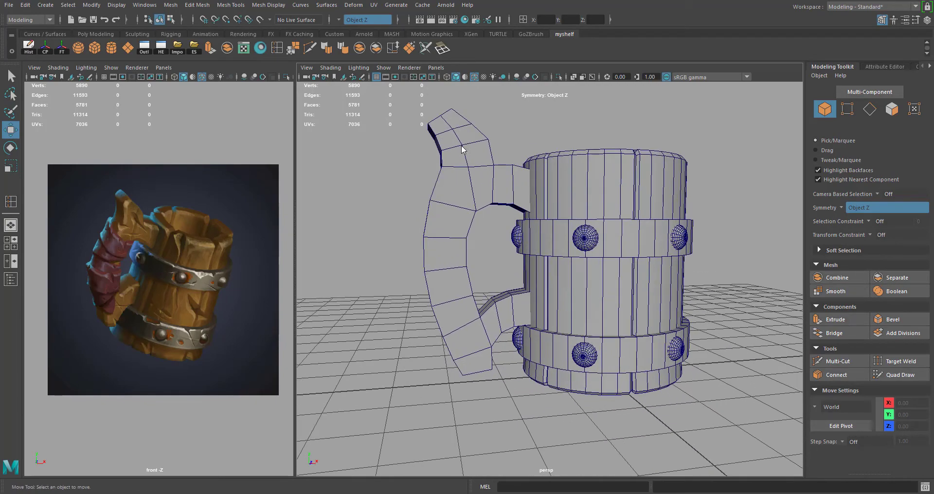
pyautogui.moveTo(462, 149); pyautogui.dragTo(416, 146, button='right')
pyautogui.scroll(-1, 438, 161)
pyautogui.keyDown('alt'); pyautogui.moveTo(444, 161); pyautogui.dragTo(442, 192, button='middle'); pyautogui.keyUp('alt')
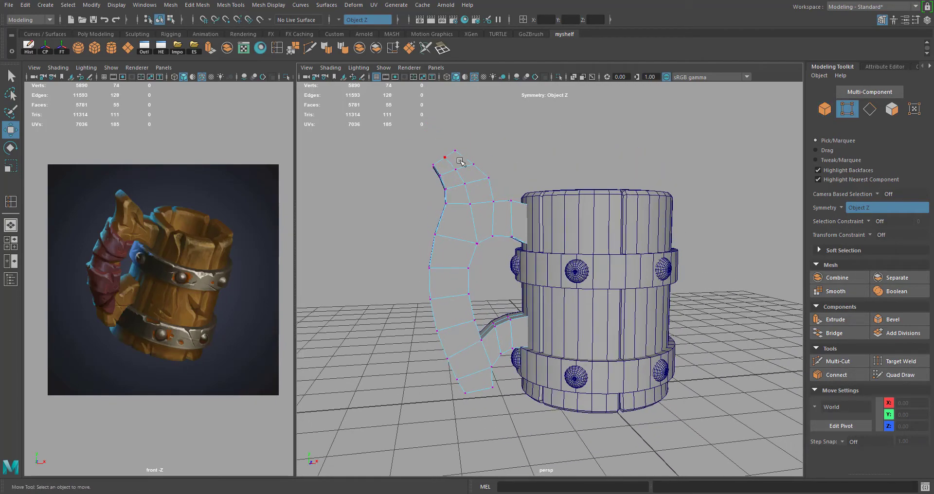
pyautogui.keyDown('alt'); pyautogui.moveTo(460, 162); pyautogui.dragTo(426, 193); pyautogui.keyUp('alt')
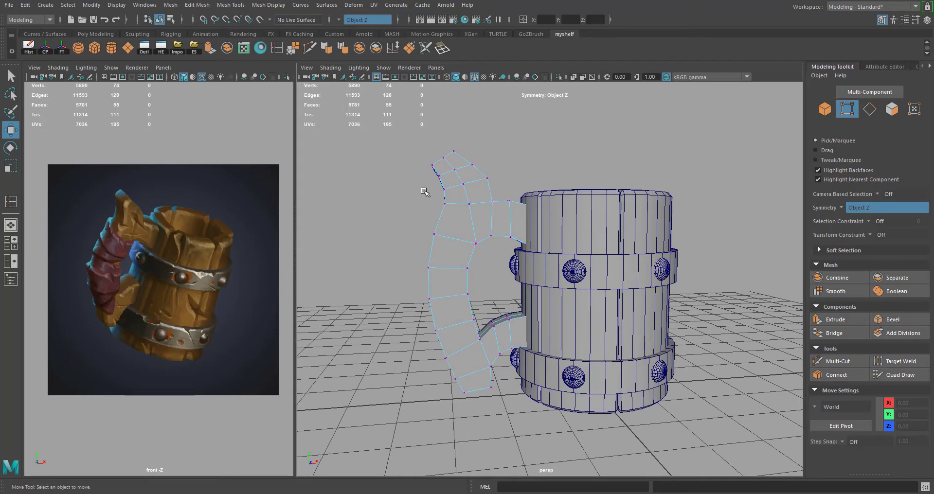
pyautogui.click(444, 189)
pyautogui.moveTo(515, 190); pyautogui.dragTo(516, 190)
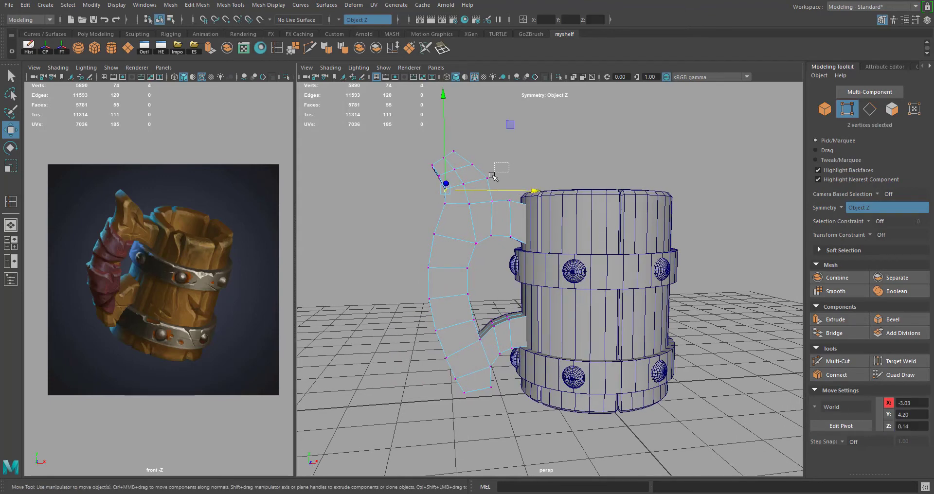
pyautogui.click(487, 178)
pyautogui.moveTo(551, 114); pyautogui.dragTo(552, 116)
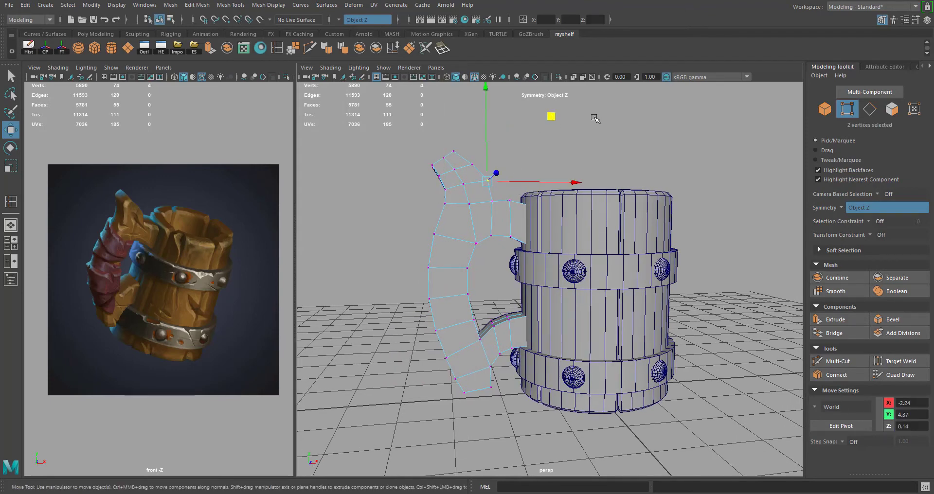
pyautogui.moveTo(484, 189); pyautogui.dragTo(529, 160, button='right')
pyautogui.click(529, 159)
pyautogui.scroll(-3, 630, 179)
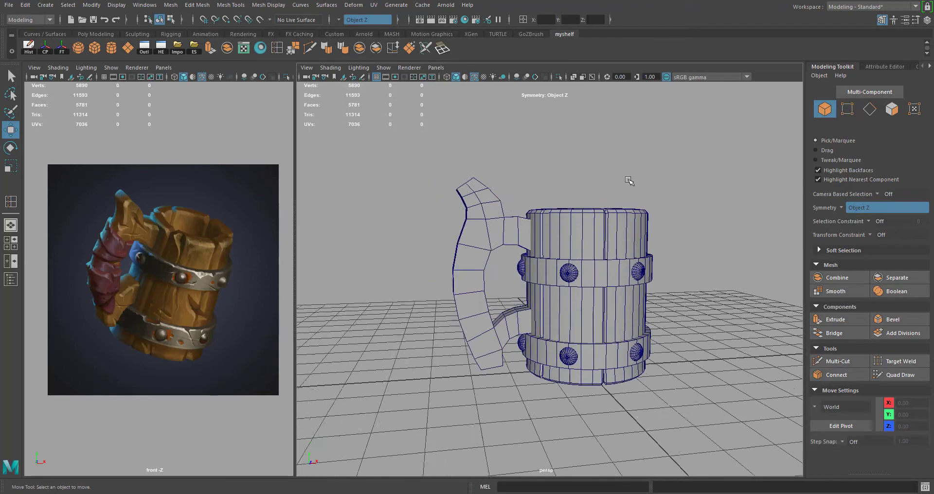
# Step: Raise the top rim vertices of the front plank to about Y 4.15, then return to object mode and deselect it
pyautogui.scroll(1, 630, 179)
pyautogui.keyDown('alt'); pyautogui.moveTo(557, 208); pyautogui.dragTo(541, 213); pyautogui.keyUp('alt')
pyautogui.click(541, 213)
pyautogui.moveTo(556, 211); pyautogui.dragTo(509, 212, button='right')
pyautogui.moveTo(480, 164); pyautogui.dragTo(669, 219)
pyautogui.moveTo(566, 111); pyautogui.dragTo(567, 106)
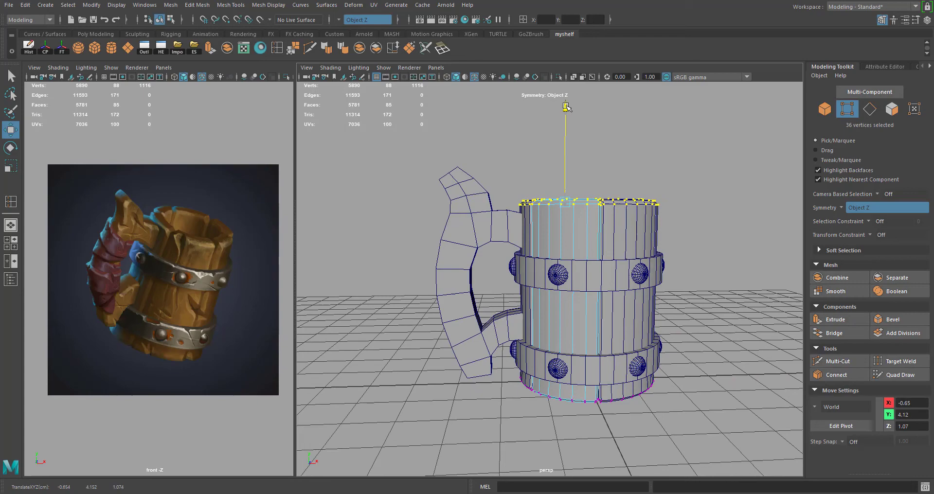
pyautogui.click(513, 145)
pyautogui.scroll(-2, 540, 234)
pyautogui.keyDown('alt'); pyautogui.moveTo(542, 241); pyautogui.dragTo(559, 224); pyautogui.keyUp('alt')
pyautogui.moveTo(560, 225); pyautogui.dragTo(607, 209, button='right')
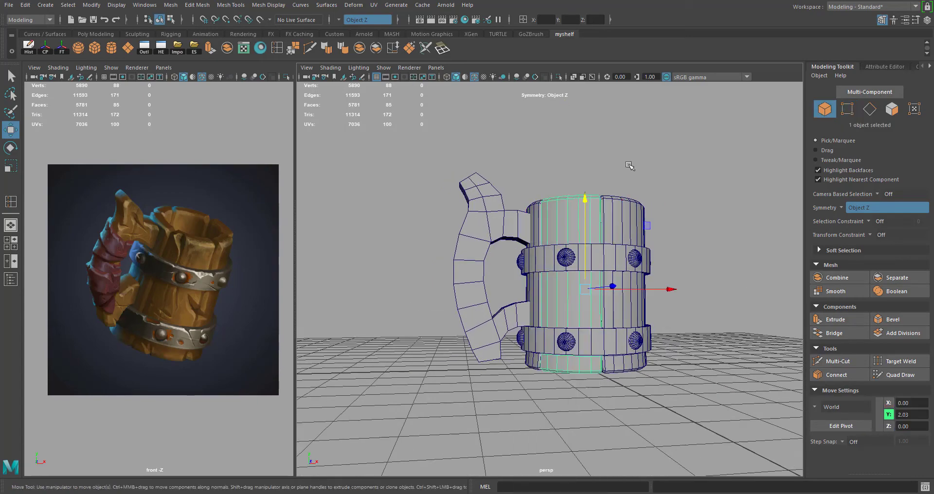
pyautogui.click(707, 217)
# Step: Select both handle halves, isolate them in the perspective view and switch one half to edge selection
pyautogui.keyDown('alt'); pyautogui.moveTo(709, 218); pyautogui.dragTo(574, 204, button='right'); pyautogui.keyUp('alt')
pyautogui.keyDown('alt'); pyautogui.moveTo(574, 204); pyautogui.dragTo(590, 228); pyautogui.keyUp('alt')
pyautogui.press('f')
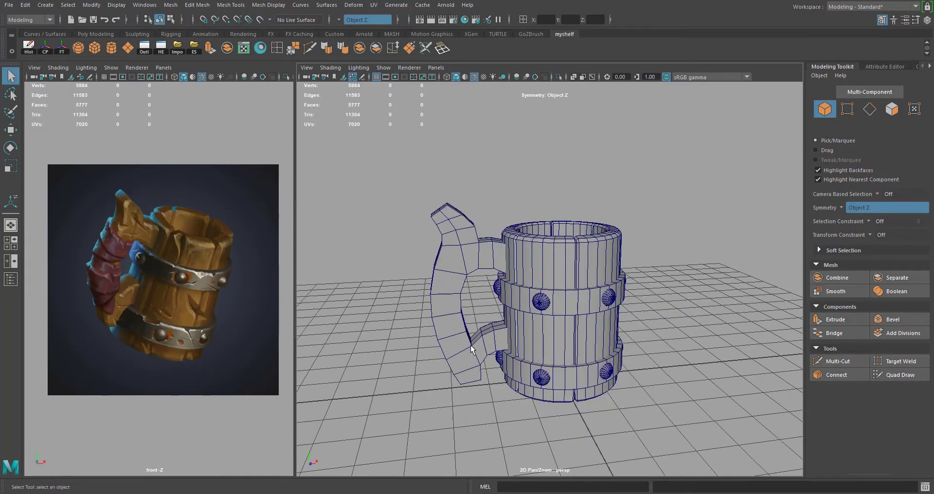
pyautogui.keyDown('alt'); pyautogui.moveTo(466, 254); pyautogui.dragTo(486, 240, button='middle'); pyautogui.keyUp('alt')
pyautogui.keyDown('alt'); pyautogui.moveTo(486, 240); pyautogui.dragTo(502, 261, button='right'); pyautogui.keyUp('alt')
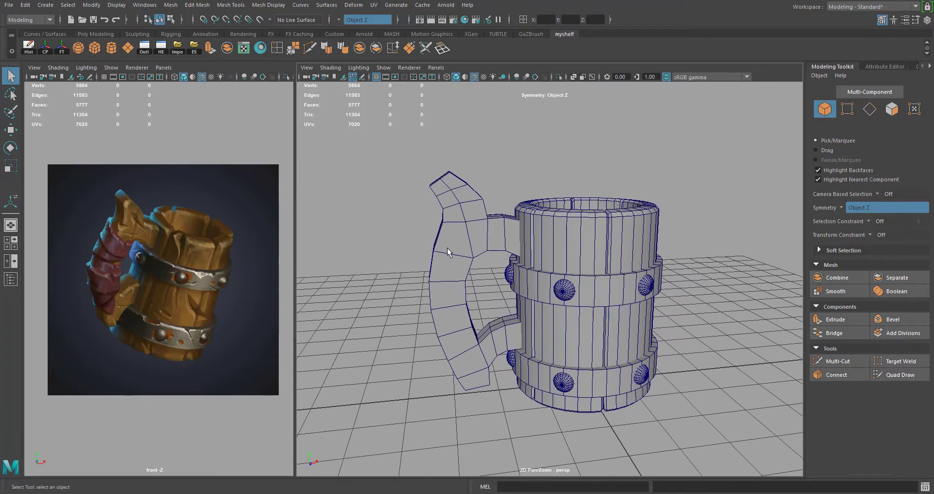
pyautogui.moveTo(477, 130); pyautogui.dragTo(463, 243)
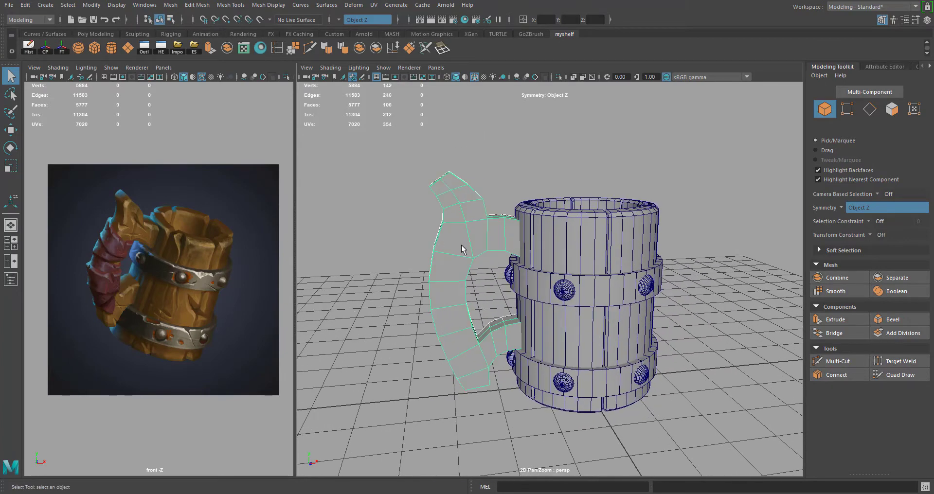
pyautogui.click(559, 78)
pyautogui.moveTo(478, 200); pyautogui.dragTo(482, 176, button='right')
pyautogui.scroll(4, 528, 227)
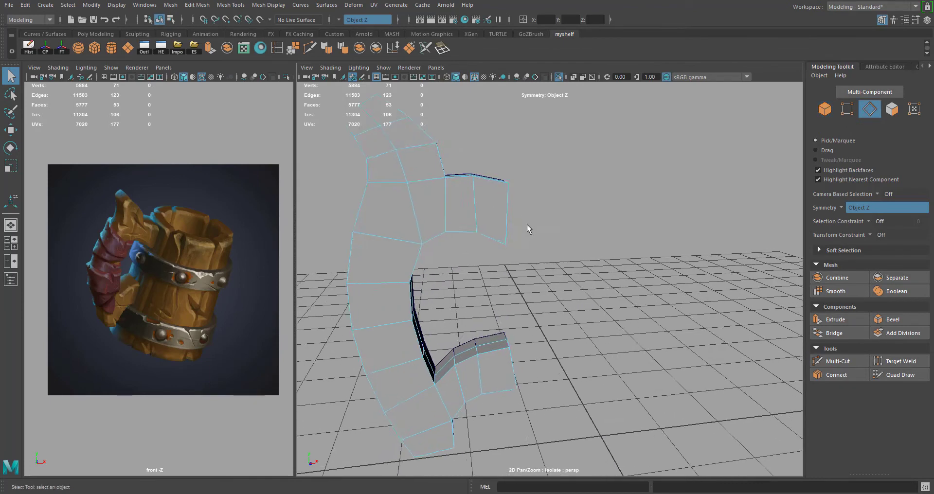
# Step: Select the outer border edge loops along the handle's horn, upper arm and back on the isolated half
pyautogui.keyDown('alt'); pyautogui.moveTo(528, 227); pyautogui.dragTo(482, 262); pyautogui.keyUp('alt')
pyautogui.keyDown('alt'); pyautogui.moveTo(475, 219); pyautogui.dragTo(553, 225, button='middle'); pyautogui.keyUp('alt')
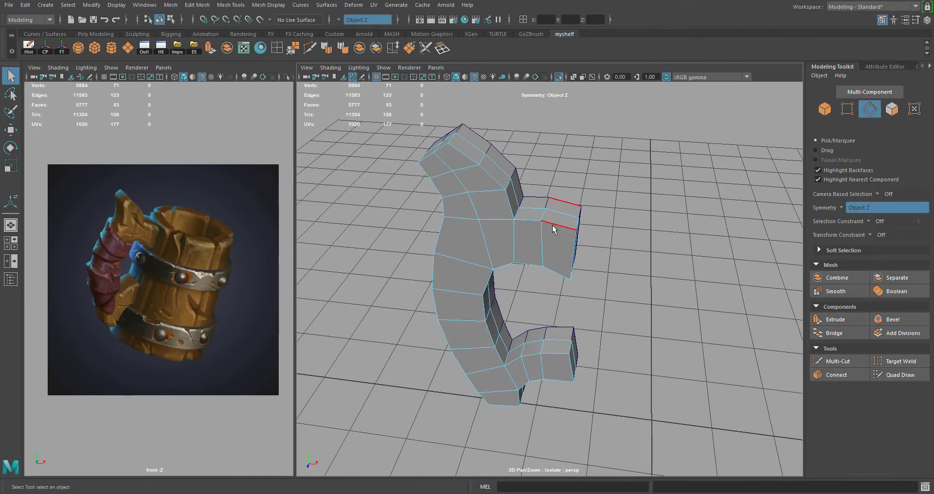
pyautogui.doubleClick(527, 219)
pyautogui.keyDown('shift'); pyautogui.doubleClick(486, 171); pyautogui.keyUp('shift')
pyautogui.keyDown('alt'); pyautogui.moveTo(471, 183); pyautogui.dragTo(538, 149); pyautogui.keyUp('alt')
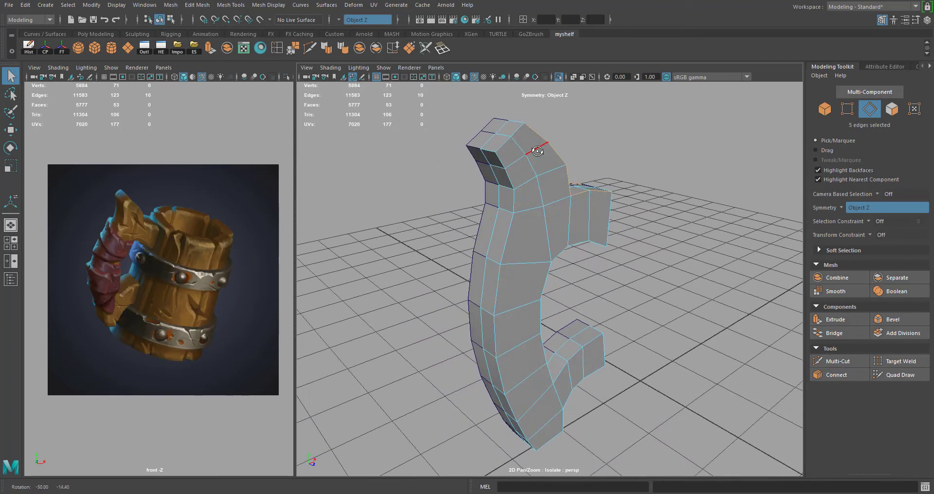
pyautogui.keyDown('shift'); pyautogui.doubleClick(502, 150); pyautogui.keyUp('shift')
pyautogui.keyDown('shift'); pyautogui.doubleClick(508, 176); pyautogui.keyUp('shift')
# Step: Add the remaining border edges at the handle's lower tip, the arm undersides and the inner grip to the selection
pyautogui.keyDown('alt'); pyautogui.moveTo(597, 325); pyautogui.dragTo(547, 240); pyautogui.keyUp('alt')
pyautogui.keyDown('shift'); pyautogui.click(523, 293); pyautogui.keyUp('shift')
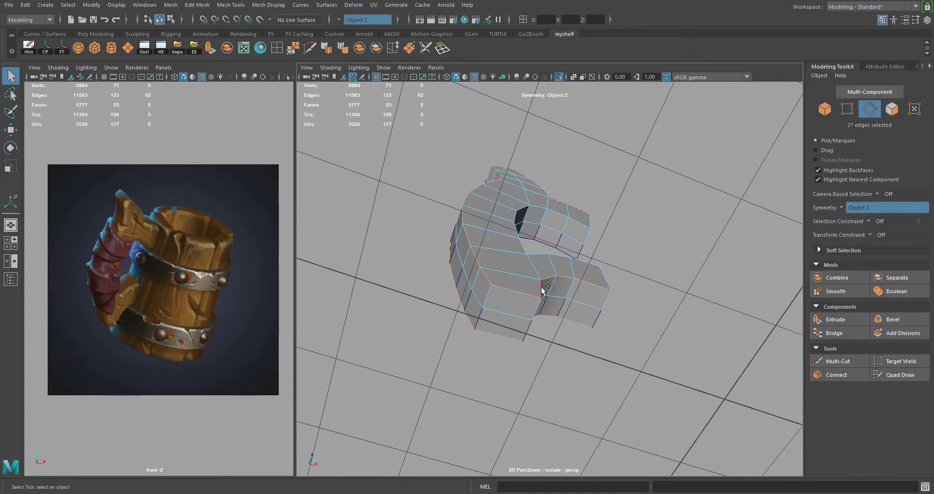
pyautogui.keyDown('shift'); pyautogui.click(541, 291); pyautogui.keyUp('shift')
pyautogui.keyDown('alt'); pyautogui.moveTo(542, 291); pyautogui.dragTo(536, 336); pyautogui.keyUp('alt')
pyautogui.keyDown('shift'); pyautogui.click(577, 355); pyautogui.keyUp('shift')
pyautogui.keyDown('shift'); pyautogui.click(542, 223); pyautogui.keyUp('shift')
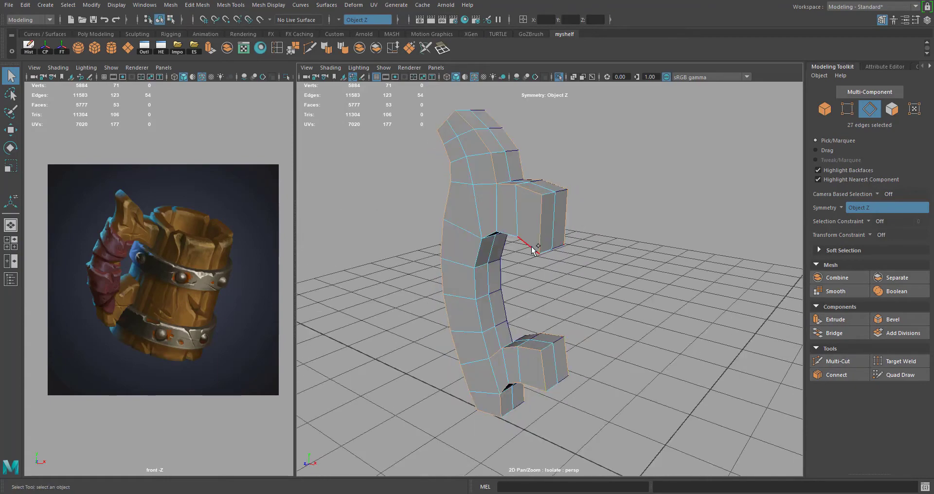
pyautogui.keyDown('alt'); pyautogui.moveTo(495, 278); pyautogui.dragTo(483, 269); pyautogui.keyUp('alt')
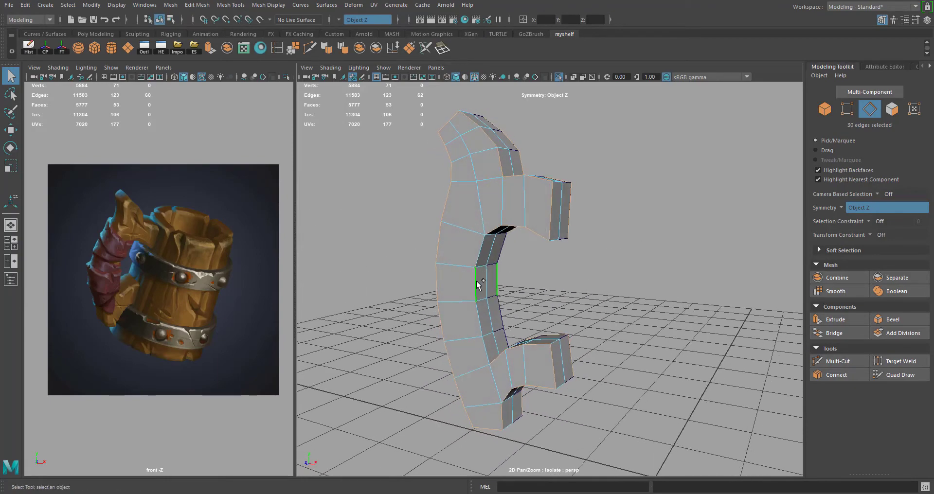
pyautogui.keyDown('shift'); pyautogui.click(477, 285); pyautogui.keyUp('shift')
pyautogui.keyDown('alt'); pyautogui.moveTo(565, 290); pyautogui.dragTo(633, 292); pyautogui.keyUp('alt')
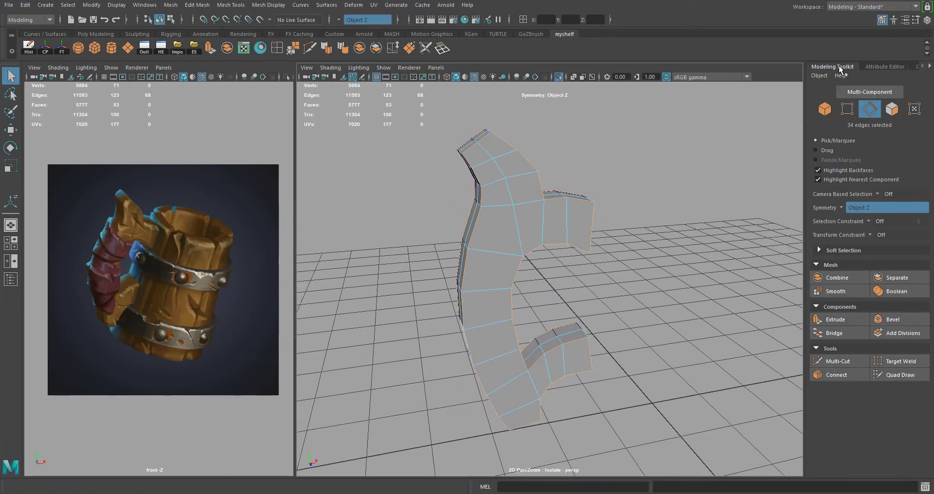
# Step: Bevel the selected handle border edges with a fraction of 0.4, then return to object mode and show the whole mug again
pyautogui.click(912, 21)
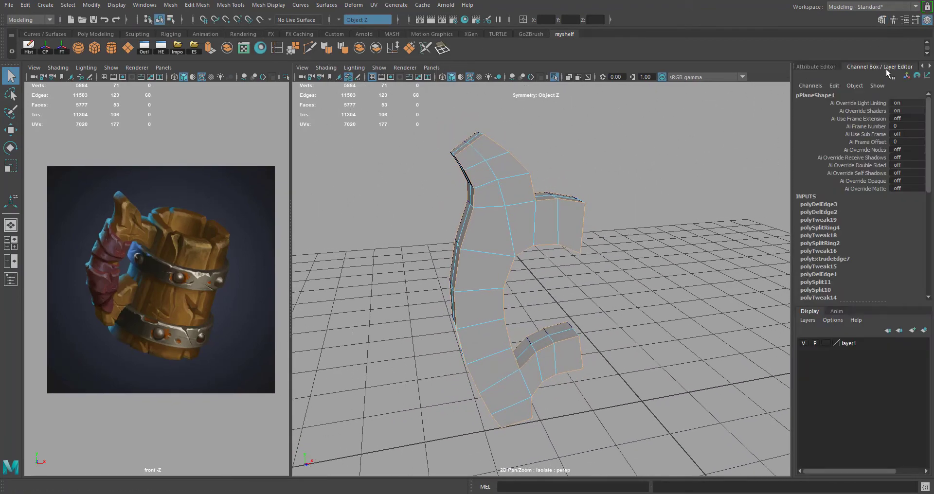
pyautogui.click(882, 21)
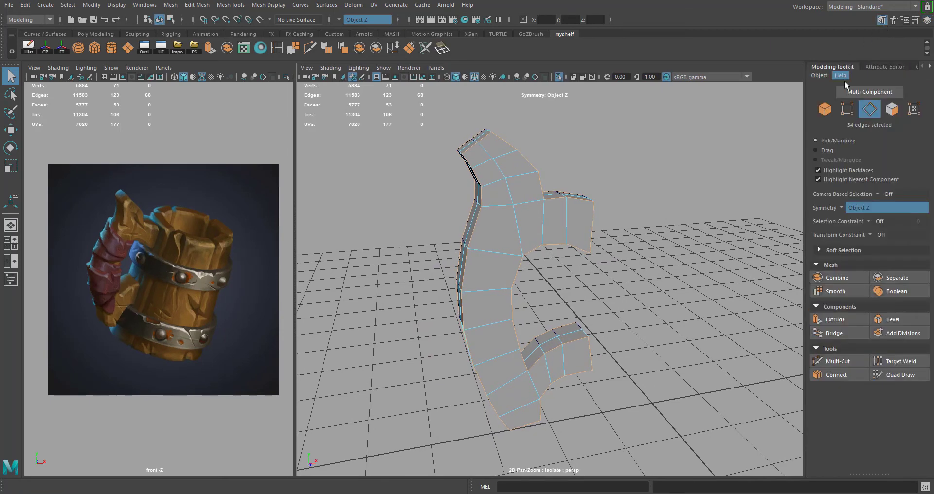
pyautogui.click(890, 320)
pyautogui.keyDown('alt'); pyautogui.moveTo(578, 326); pyautogui.dragTo(525, 311); pyautogui.keyUp('alt')
pyautogui.click(714, 380)
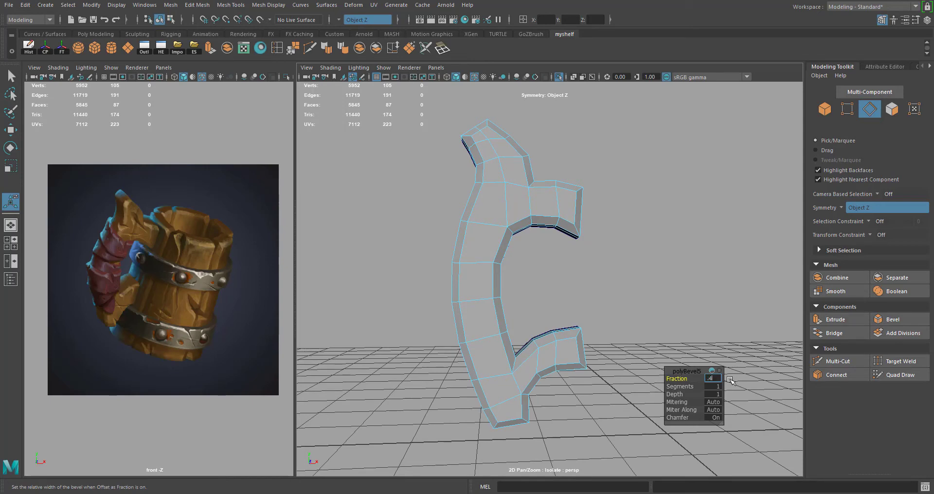
pyautogui.write('.4')
pyautogui.press('Return')
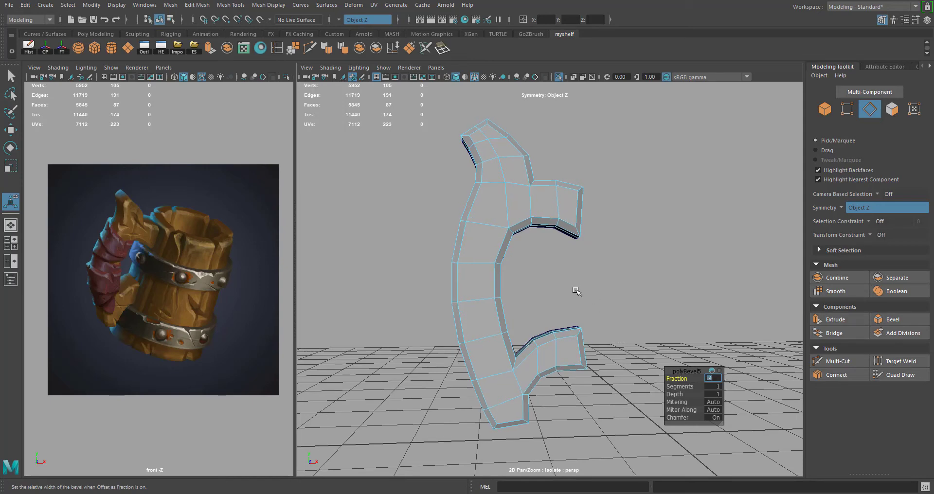
pyautogui.keyDown('alt'); pyautogui.moveTo(577, 291); pyautogui.dragTo(567, 299); pyautogui.keyUp('alt')
pyautogui.moveTo(534, 242); pyautogui.dragTo(629, 182, button='right')
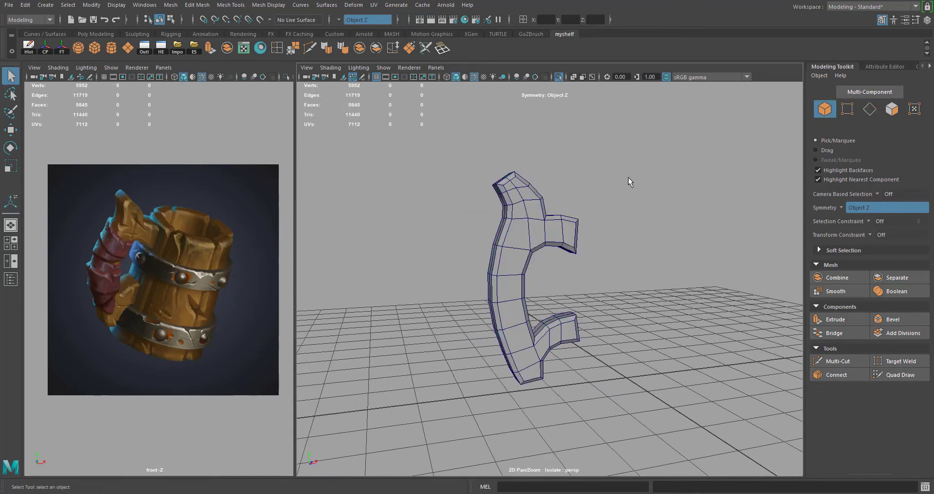
pyautogui.click(559, 76)
# Step: Select the upper metal band and pick its outer top and bottom edge loops
pyautogui.keyDown('alt'); pyautogui.moveTo(560, 142); pyautogui.dragTo(640, 192); pyautogui.keyUp('alt')
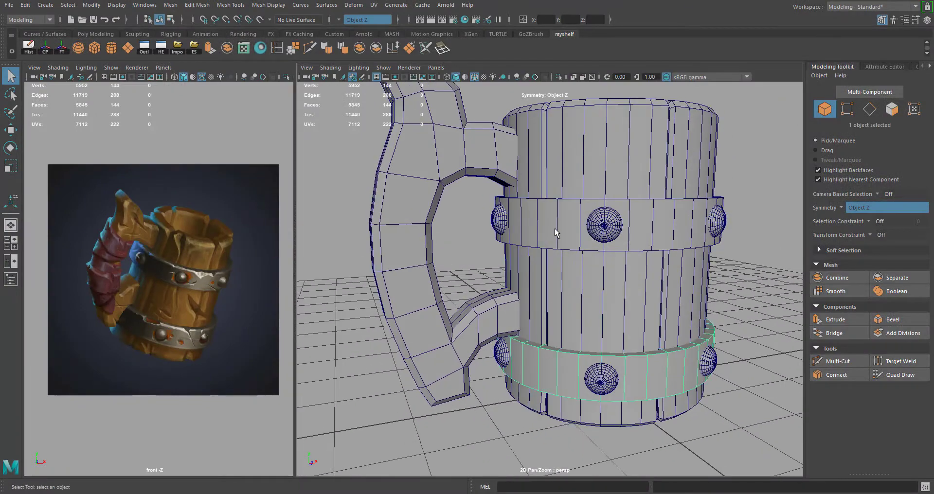
pyautogui.click(555, 228)
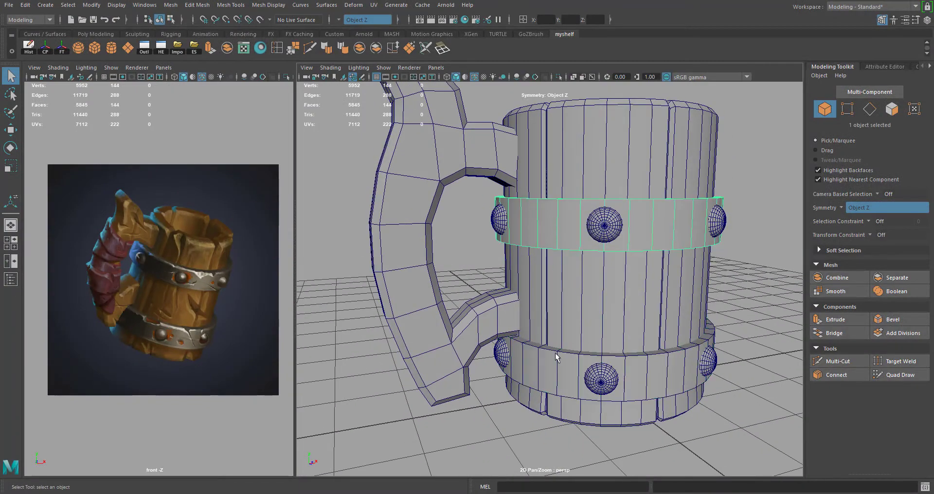
pyautogui.click(547, 390)
pyautogui.click(548, 222)
pyautogui.keyDown('alt'); pyautogui.moveTo(548, 223); pyautogui.dragTo(534, 236); pyautogui.keyUp('alt')
pyautogui.keyDown('alt'); pyautogui.moveTo(534, 236); pyautogui.dragTo(548, 242, button='right'); pyautogui.keyUp('alt')
pyautogui.keyDown('alt'); pyautogui.moveTo(548, 241); pyautogui.dragTo(523, 232, button='middle'); pyautogui.keyUp('alt')
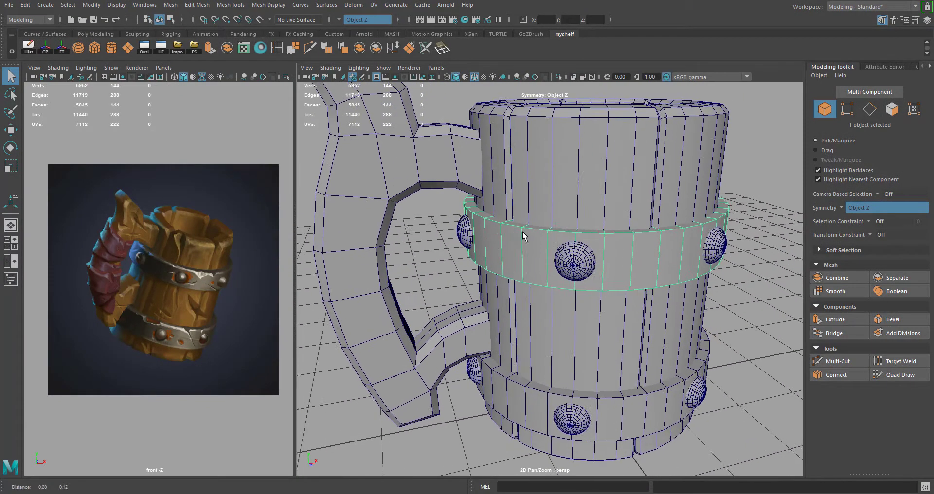
pyautogui.keyDown('alt'); pyautogui.moveTo(525, 236); pyautogui.dragTo(515, 229); pyautogui.keyUp('alt')
pyautogui.moveTo(515, 229)
pyautogui.mouseDown(button='right')
pyautogui.moveTo(516, 214)
pyautogui.moveTo(512, 234)
pyautogui.mouseUp(button='right')
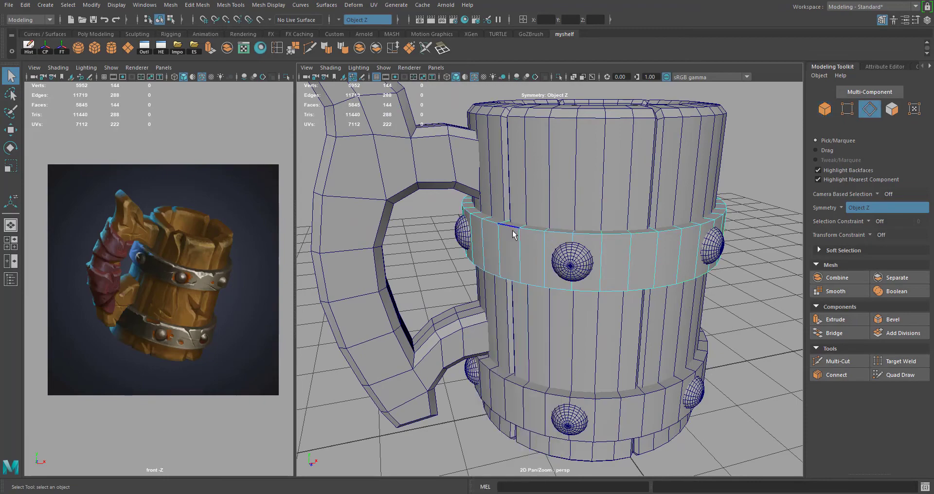
pyautogui.keyDown('alt'); pyautogui.moveTo(533, 246); pyautogui.dragTo(526, 193); pyautogui.keyUp('alt')
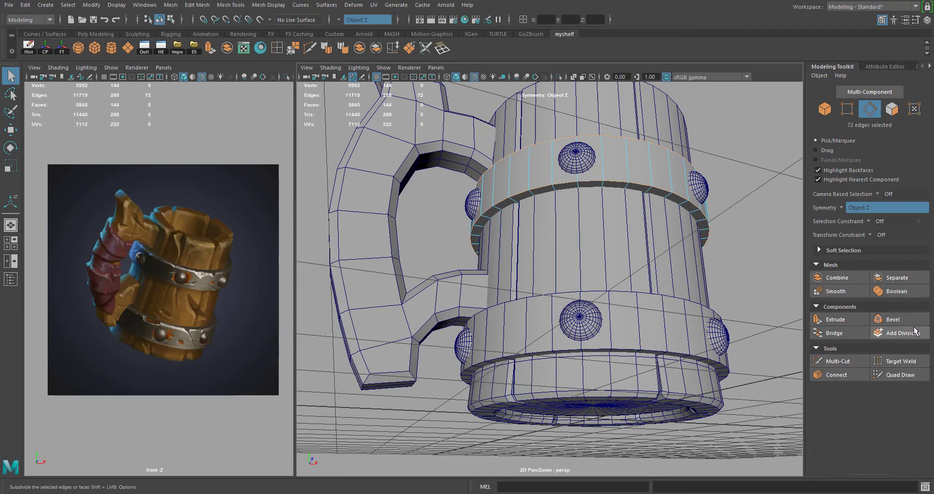
# Step: Bevel the upper band's selected edge loops with a fraction of 0.1 and return to object mode
pyautogui.click(892, 319)
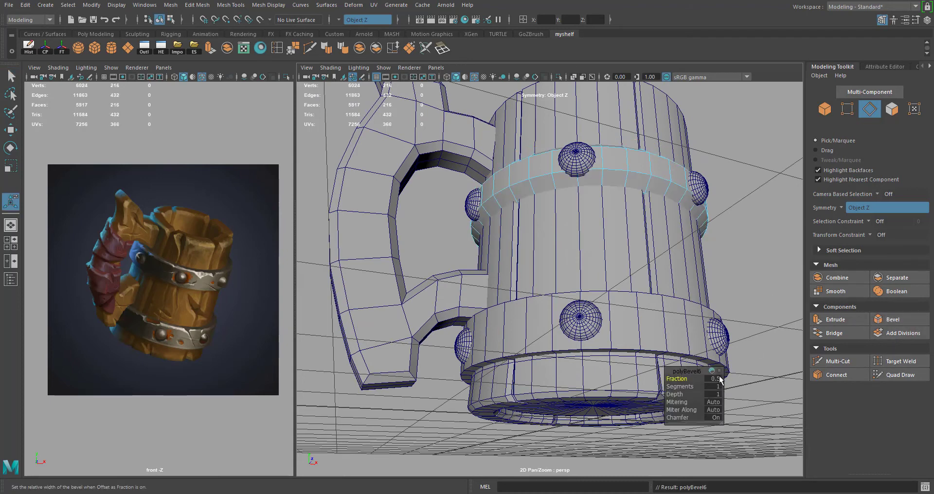
pyautogui.moveTo(721, 381); pyautogui.dragTo(691, 381)
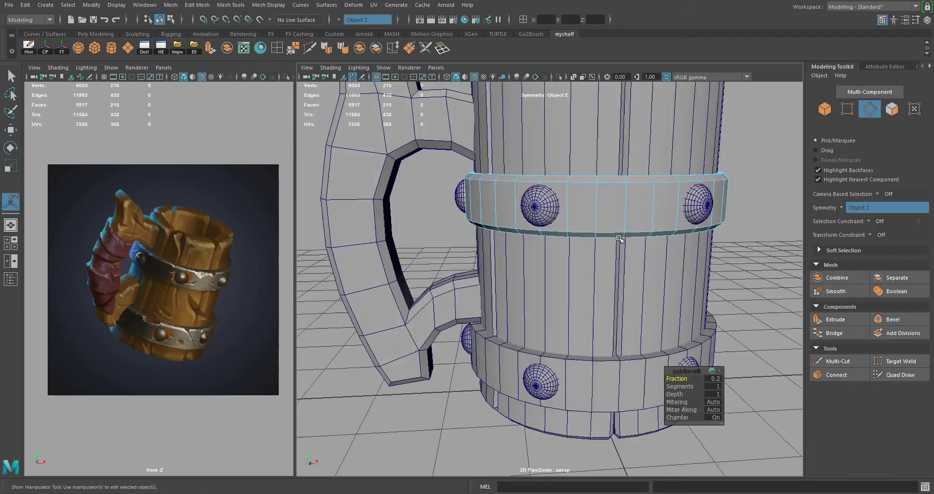
pyautogui.moveTo(620, 238); pyautogui.dragTo(628, 235, button='middle')
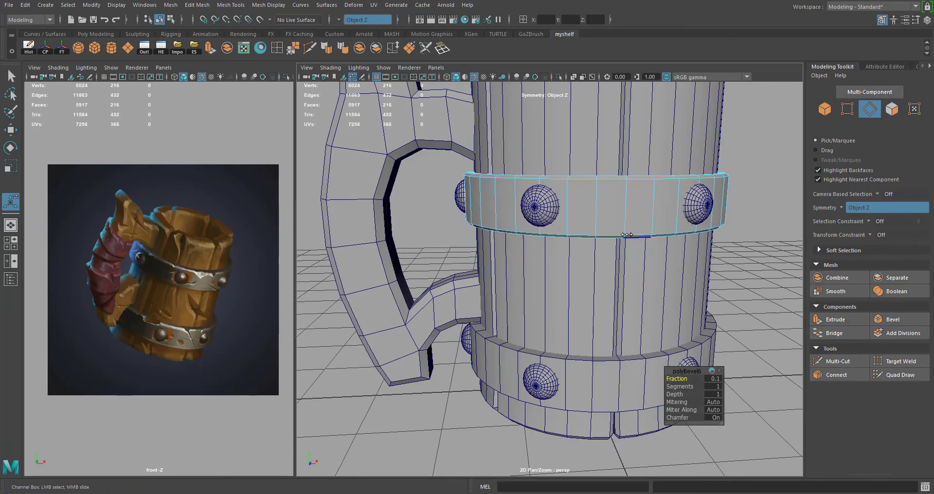
pyautogui.moveTo(600, 261)
pyautogui.keyDown('alt'); pyautogui.mouseDown()
pyautogui.moveTo(601, 273)
pyautogui.moveTo(614, 255)
pyautogui.mouseUp(); pyautogui.keyUp('alt')
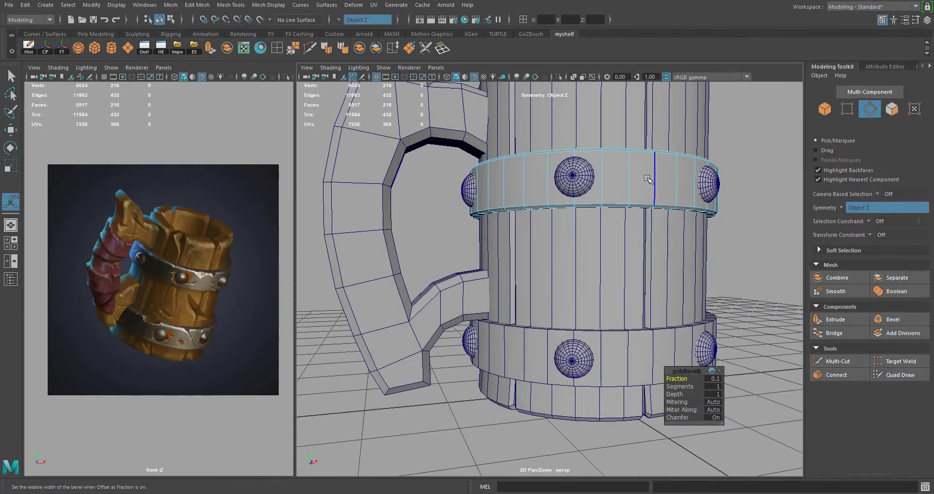
pyautogui.moveTo(635, 162); pyautogui.dragTo(676, 147, button='right')
pyautogui.press('w')
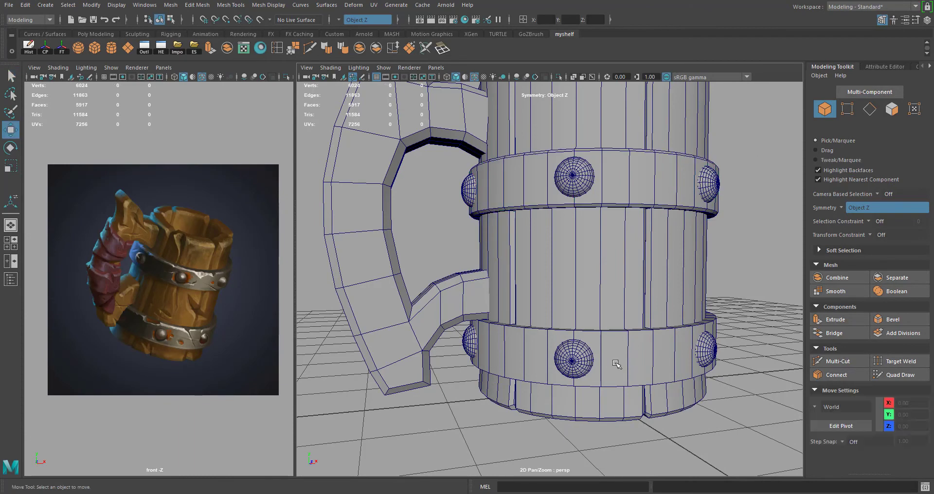
# Step: Select the lower metal band without its rivets and pick its outer top and bottom edge loops
pyautogui.click(570, 344)
pyautogui.moveTo(569, 343); pyautogui.dragTo(548, 295, button='right')
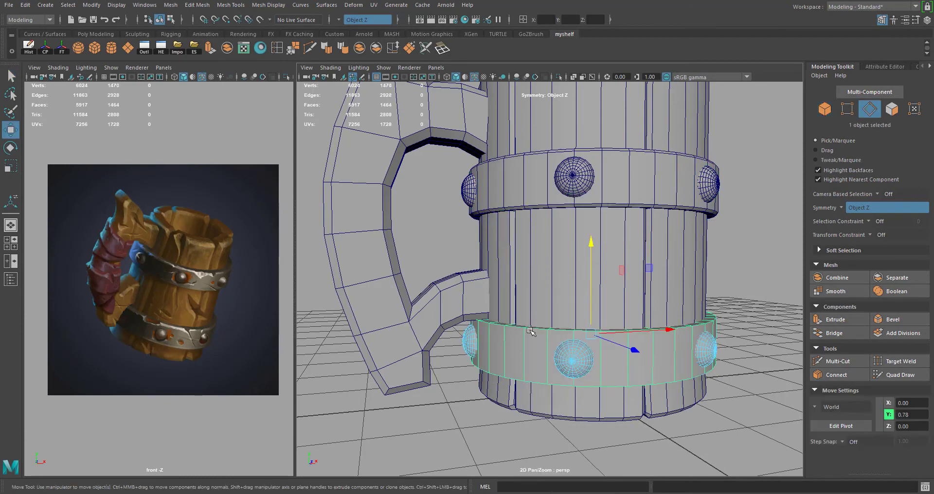
pyautogui.press('F8')
pyautogui.moveTo(532, 331); pyautogui.dragTo(532, 198, button='right')
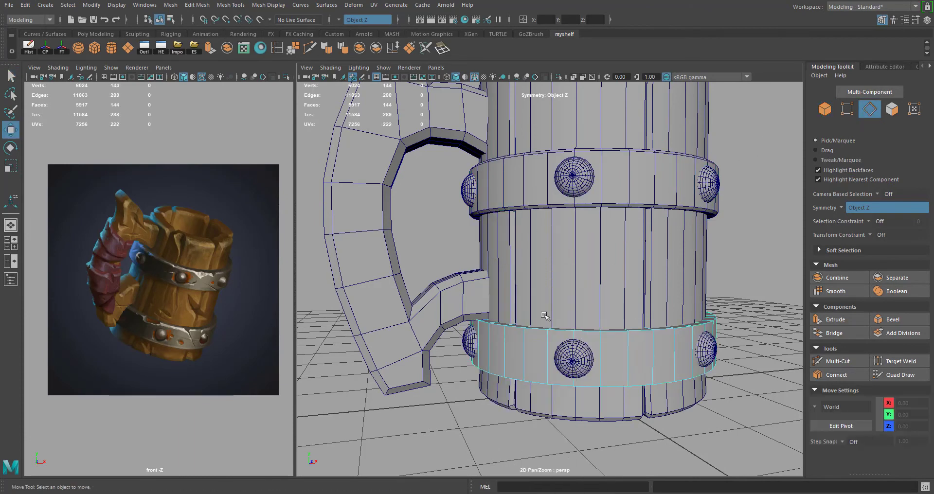
pyautogui.doubleClick(531, 329)
pyautogui.keyDown('alt'); pyautogui.moveTo(550, 343); pyautogui.dragTo(565, 294); pyautogui.keyUp('alt')
pyautogui.keyDown('shift'); pyautogui.doubleClick(559, 296); pyautogui.keyUp('shift')
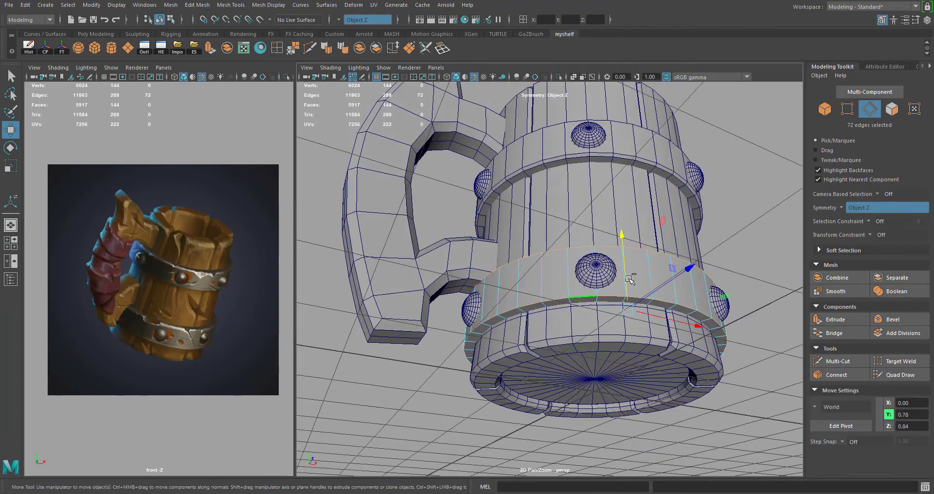
pyautogui.keyDown('alt'); pyautogui.moveTo(657, 245); pyautogui.dragTo(665, 297); pyautogui.keyUp('alt')
# Step: Bevel the lower band's selected edge loops with a narrow fraction similar to the upper band's and return to object mode
pyautogui.click(894, 320)
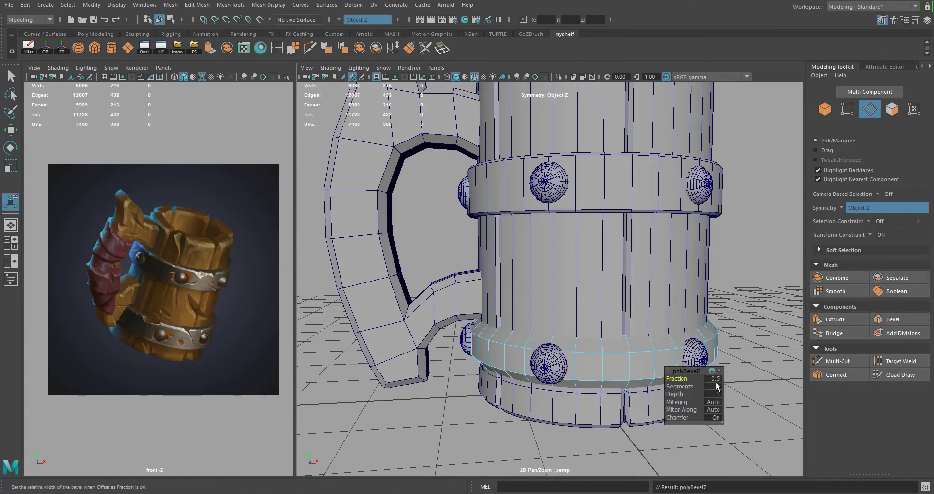
pyautogui.click(714, 378)
pyautogui.write('1')
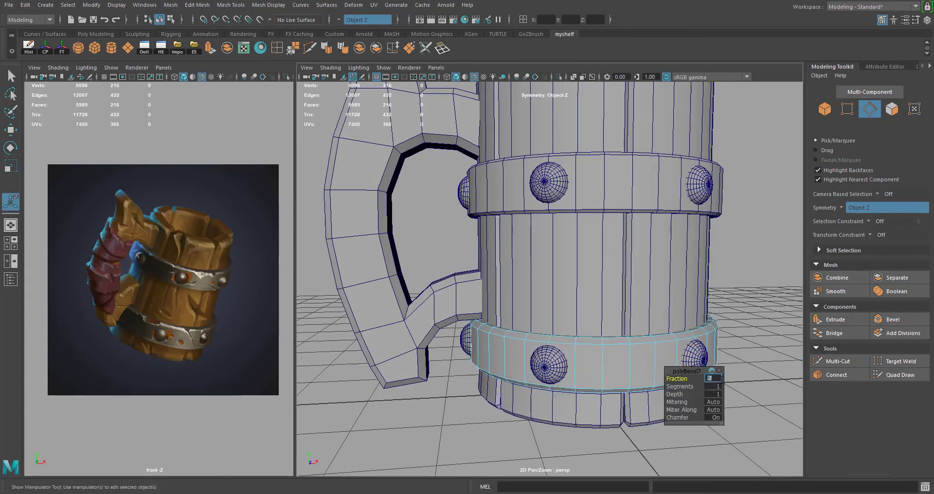
pyautogui.moveTo(642, 238); pyautogui.dragTo(764, 230, button='right')
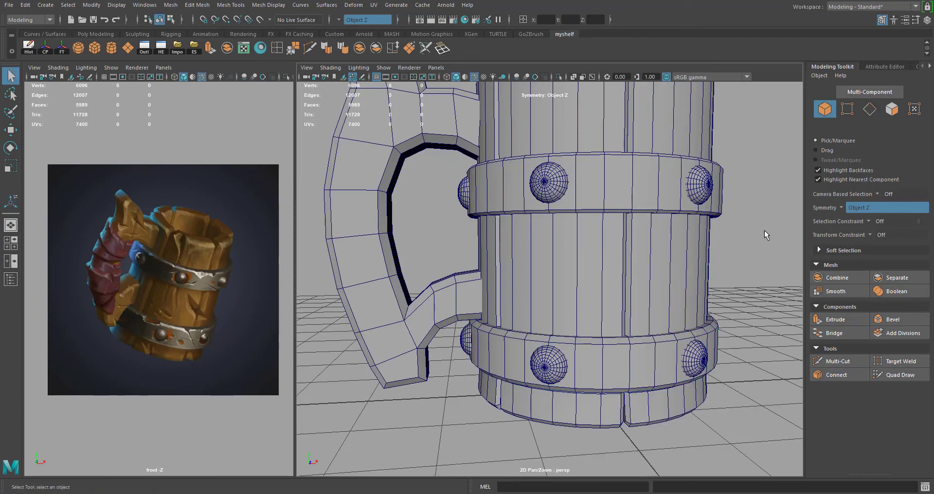
# Step: Select the front plank and pick the ring of its vertical edges in edge mode
pyautogui.scroll(-6, 764, 229)
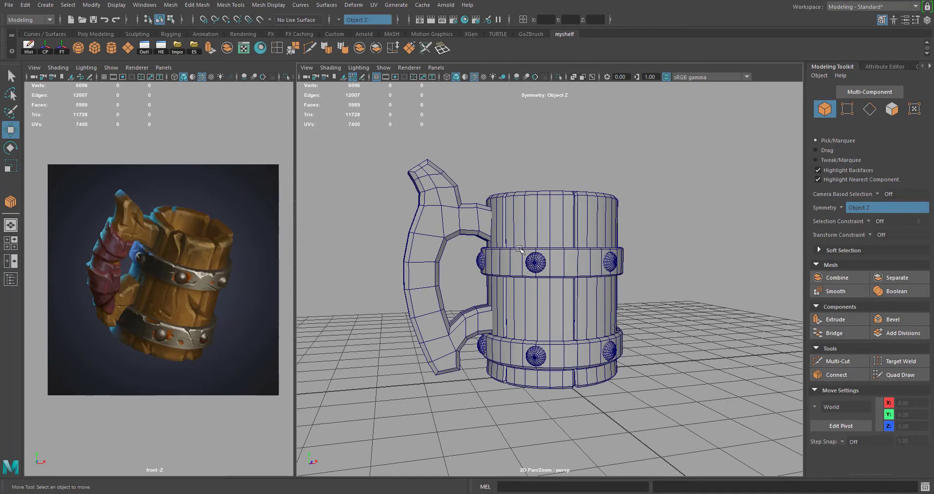
pyautogui.click(530, 226)
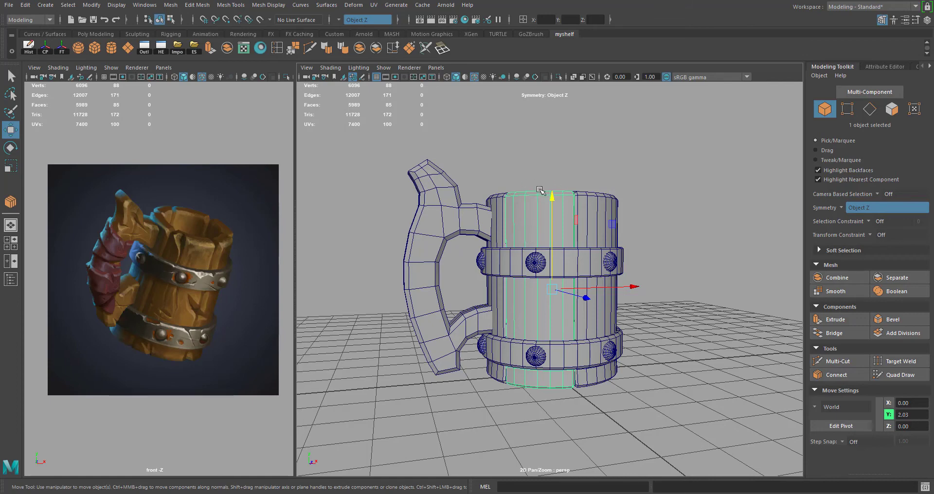
pyautogui.scroll(1, 540, 189)
pyautogui.moveTo(540, 189)
pyautogui.keyDown('alt'); pyautogui.mouseDown()
pyautogui.moveTo(538, 239)
pyautogui.moveTo(533, 205)
pyautogui.mouseUp(); pyautogui.keyUp('alt')
pyautogui.rightClick(533, 205)
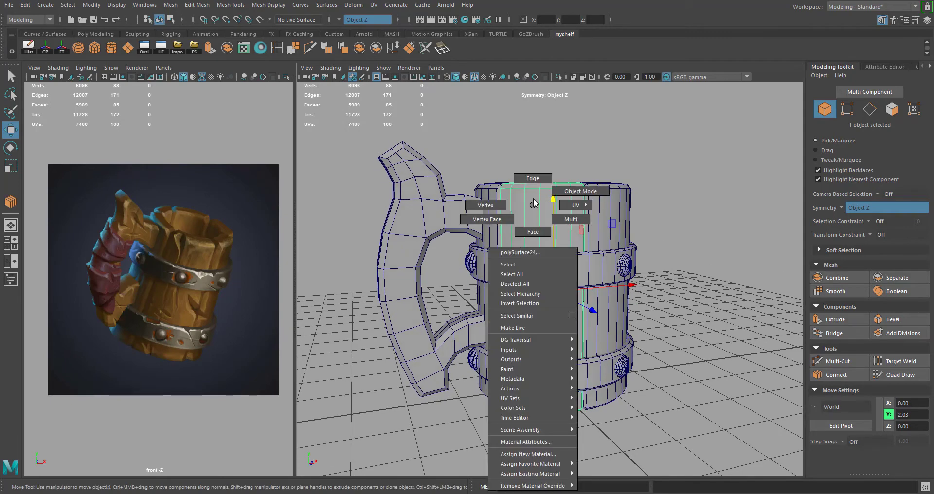
pyautogui.moveTo(533, 181); pyautogui.dragTo(532, 178, button='right')
pyautogui.keyDown('alt'); pyautogui.moveTo(482, 265); pyautogui.dragTo(678, 307); pyautogui.keyUp('alt')
pyautogui.click(431, 249)
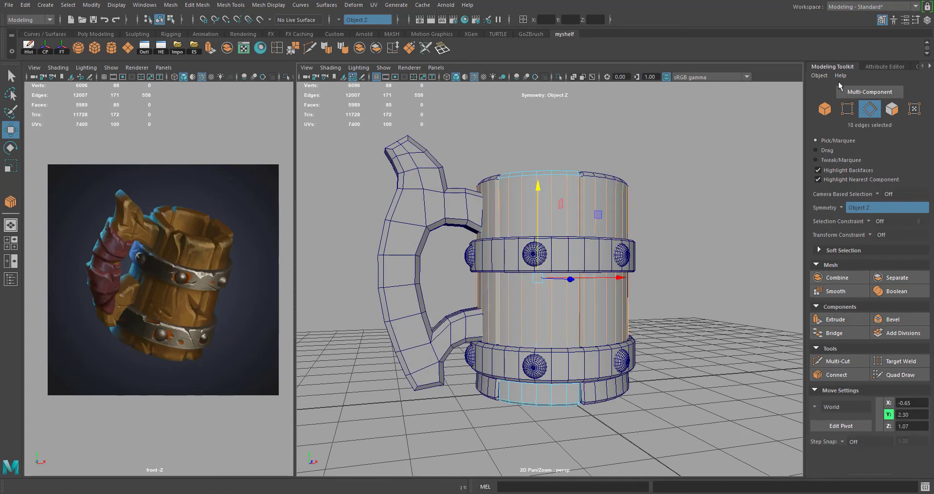
# Step: Connect the plank's vertical edges with 10 segments to add evenly spaced horizontal edge loops
pyautogui.click(839, 375)
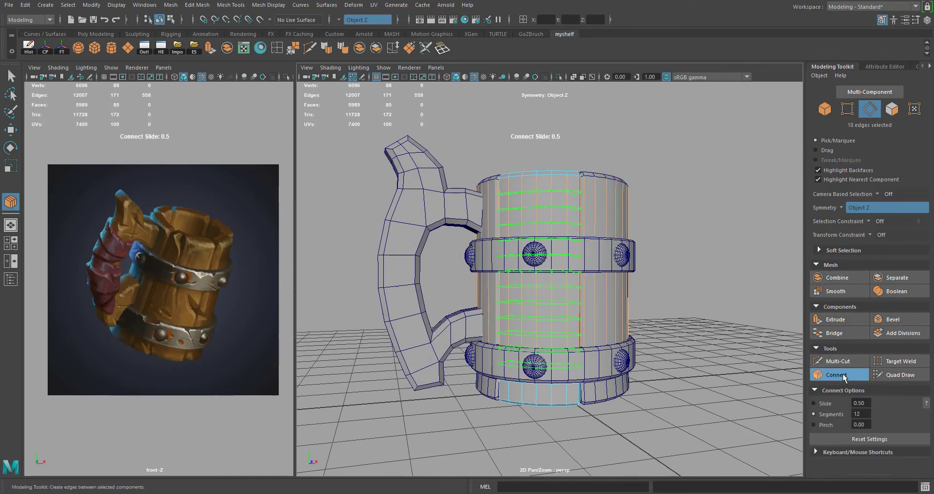
pyautogui.click(858, 414)
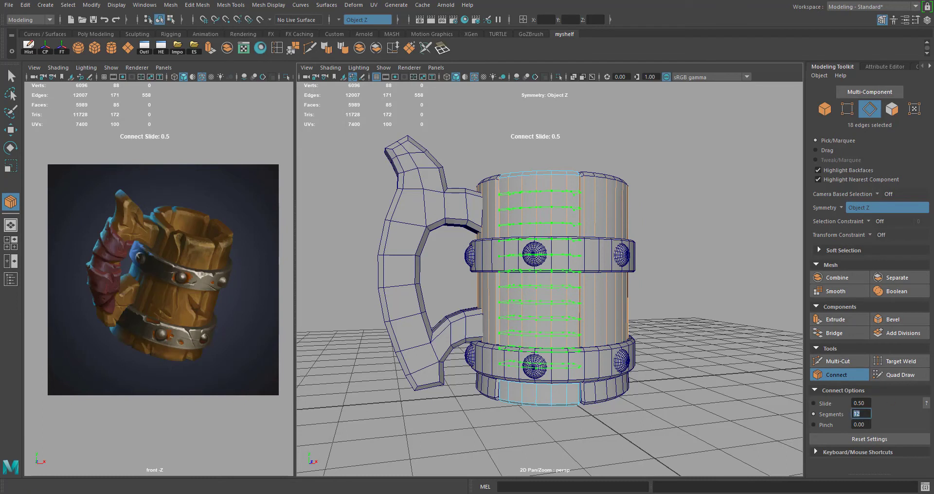
pyautogui.press('Return')
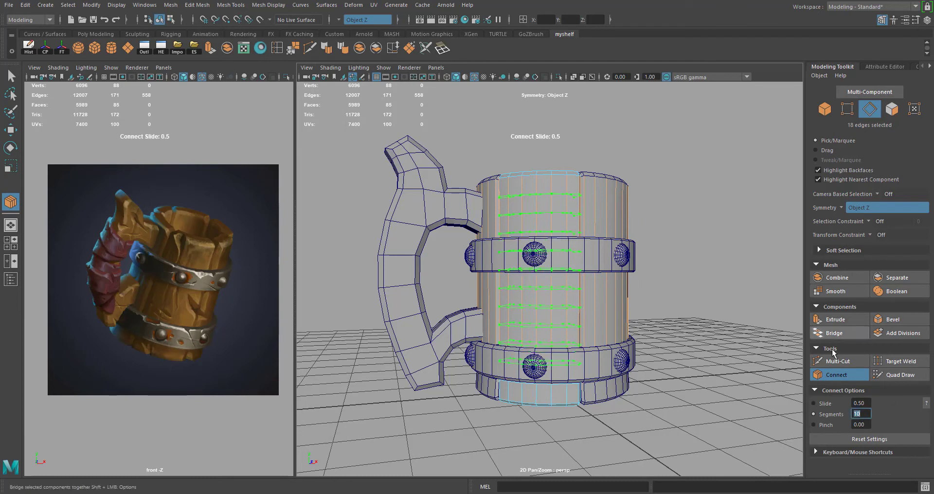
pyautogui.press('q')
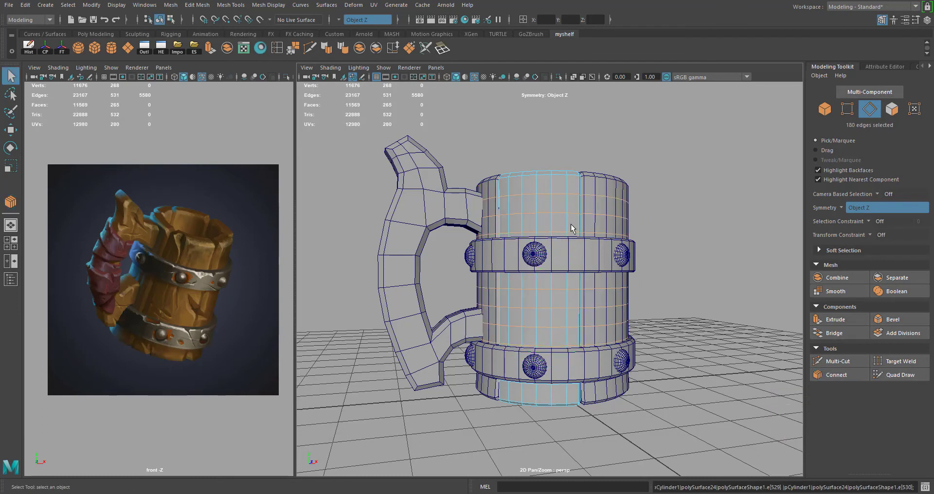
# Step: Return to object mode, select the front plank and insert a horizontal edge loop through its section below the lower band
pyautogui.rightClick(560, 192)
pyautogui.click(607, 178)
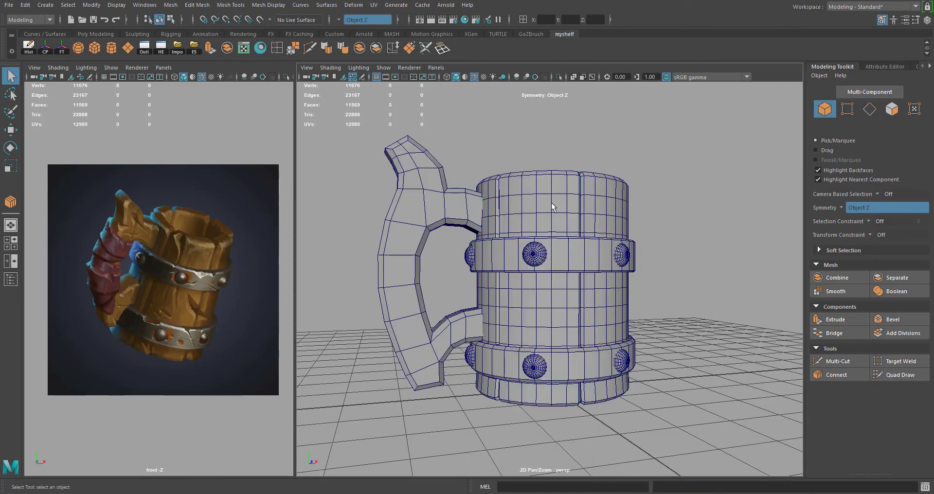
pyautogui.moveTo(521, 326)
pyautogui.keyDown('alt'); pyautogui.mouseDown()
pyautogui.moveTo(547, 324)
pyautogui.moveTo(523, 315)
pyautogui.mouseUp(); pyautogui.keyUp('alt')
pyautogui.keyDown('alt'); pyautogui.moveTo(523, 315); pyautogui.dragTo(526, 265, button='middle'); pyautogui.keyUp('alt')
pyautogui.keyDown('alt'); pyautogui.moveTo(525, 265); pyautogui.dragTo(560, 312, button='right'); pyautogui.keyUp('alt')
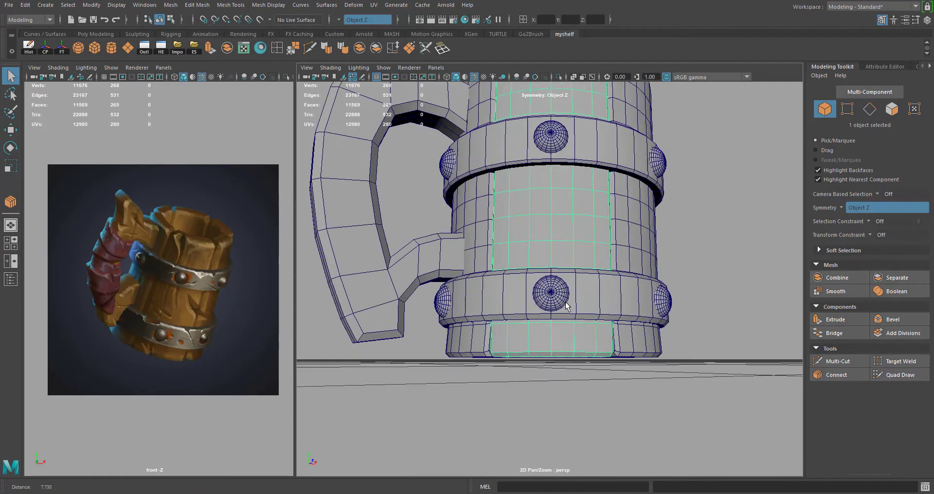
pyautogui.keyDown('alt'); pyautogui.moveTo(560, 311); pyautogui.dragTo(499, 272); pyautogui.keyUp('alt')
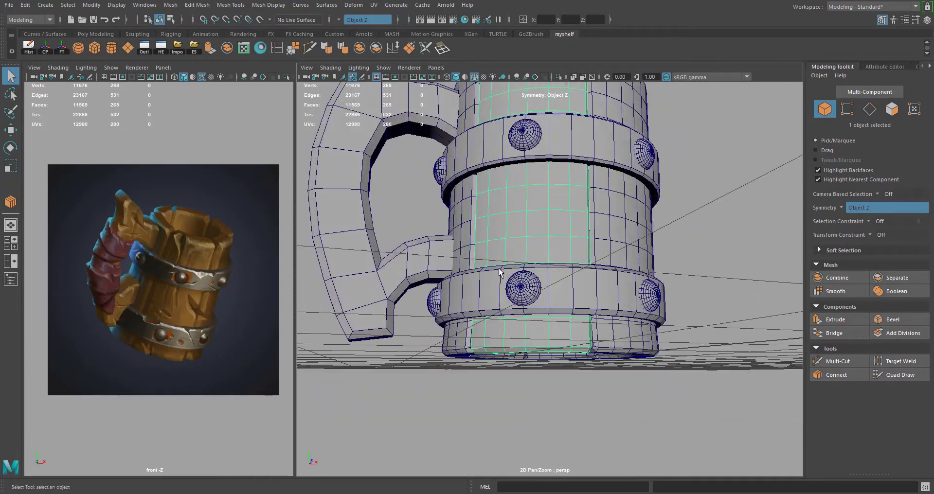
pyautogui.click(277, 48)
pyautogui.click(490, 335)
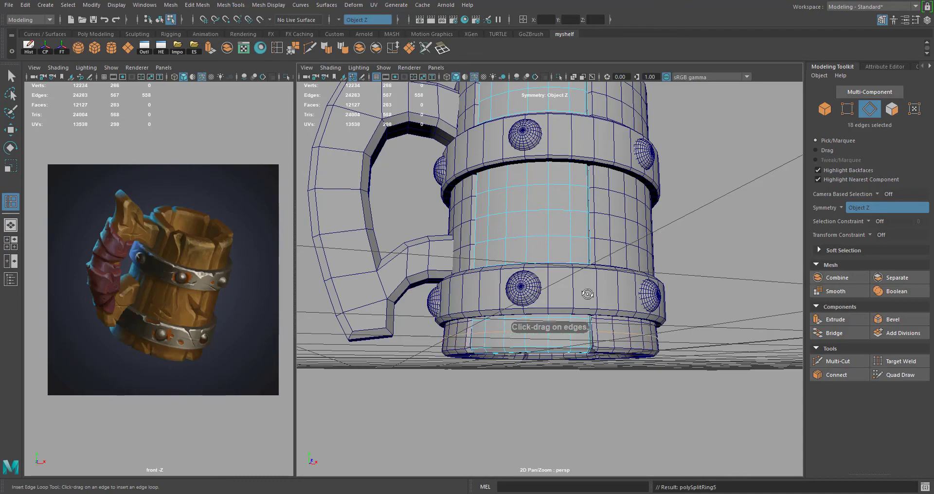
# Step: Insert a horizontal edge loop around the middle of the upper metal band and another around the lower band
pyautogui.keyDown('alt'); pyautogui.moveTo(588, 295); pyautogui.dragTo(481, 186); pyautogui.keyUp('alt')
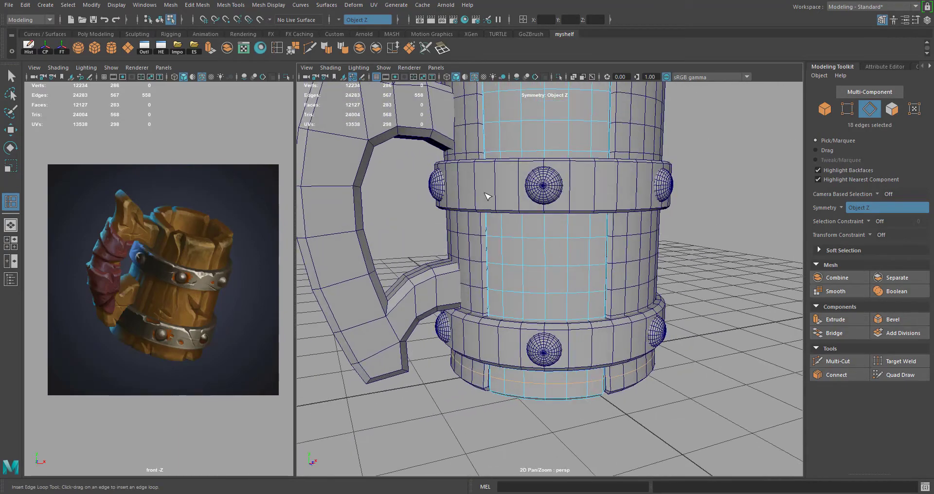
pyautogui.press('w')
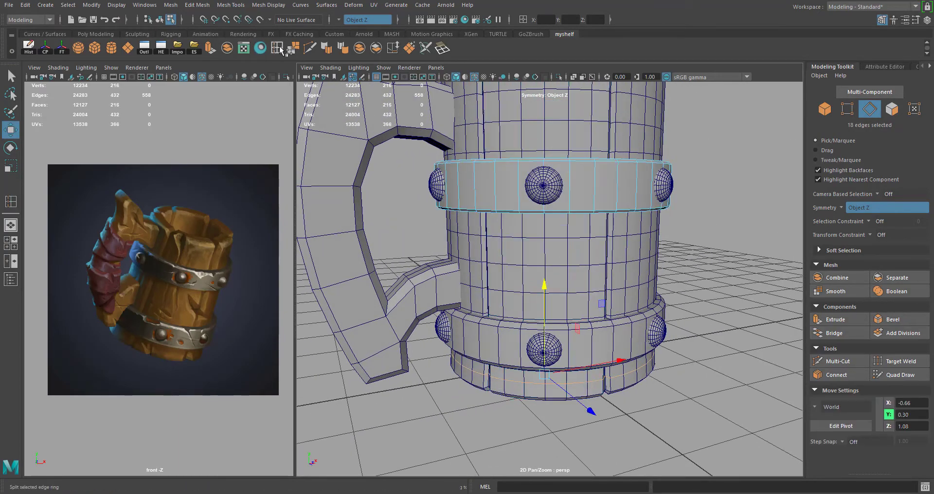
pyautogui.click(277, 48)
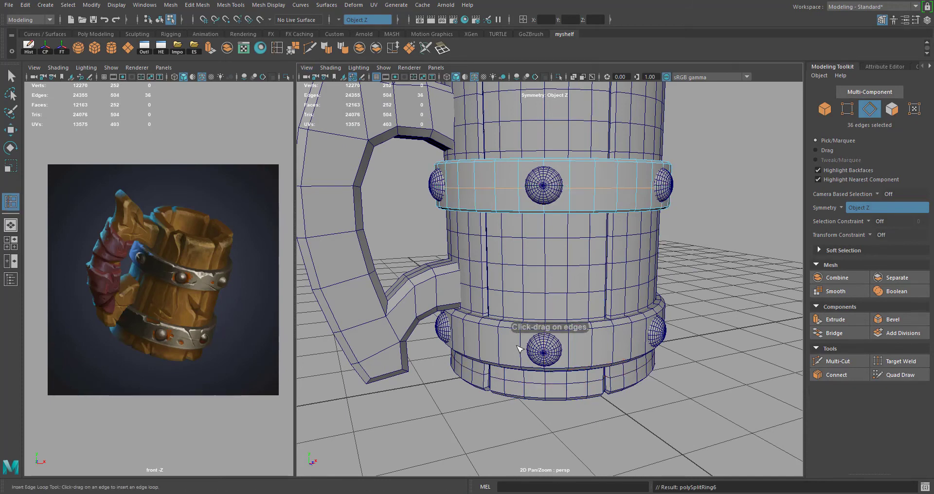
pyautogui.keyDown('alt'); pyautogui.moveTo(512, 349); pyautogui.dragTo(508, 336); pyautogui.keyUp('alt')
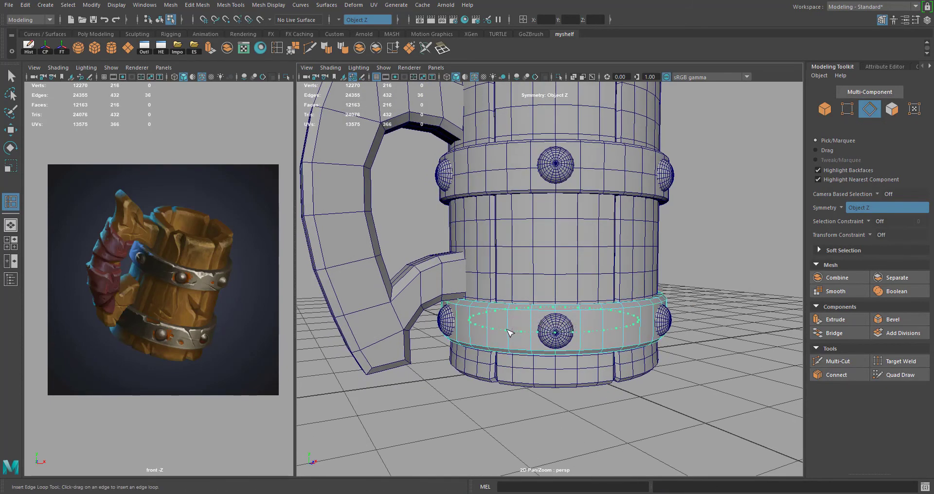
pyautogui.click(508, 330)
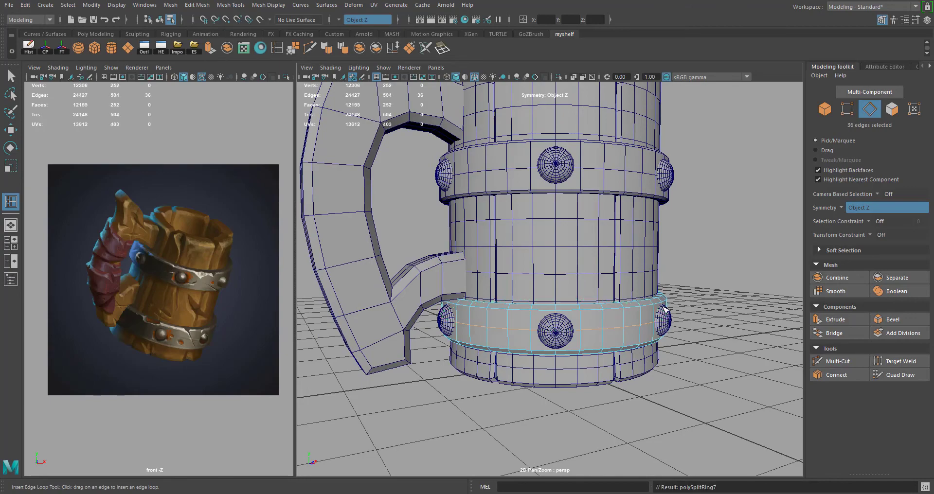
# Step: Insert additional edge loops along the handle's curved grip and its arms to subdivide it more evenly
pyautogui.keyDown('alt'); pyautogui.moveTo(663, 307); pyautogui.dragTo(516, 236, button='right'); pyautogui.keyUp('alt')
pyautogui.keyDown('alt'); pyautogui.moveTo(516, 235); pyautogui.dragTo(470, 246); pyautogui.keyUp('alt')
pyautogui.click(472, 237)
pyautogui.keyDown('alt'); pyautogui.moveTo(399, 246); pyautogui.dragTo(437, 251, button='right'); pyautogui.keyUp('alt')
pyautogui.moveTo(436, 251)
pyautogui.keyDown('alt'); pyautogui.mouseDown()
pyautogui.moveTo(467, 258)
pyautogui.moveTo(489, 208)
pyautogui.moveTo(441, 235)
pyautogui.mouseUp(); pyautogui.keyUp('alt')
pyautogui.click(490, 210)
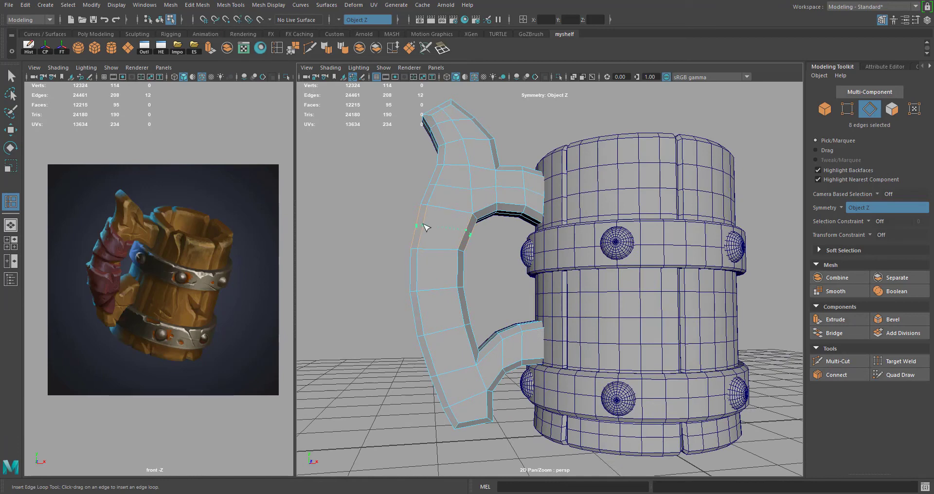
pyautogui.click(424, 227)
pyautogui.click(419, 273)
pyautogui.click(421, 317)
pyautogui.click(438, 355)
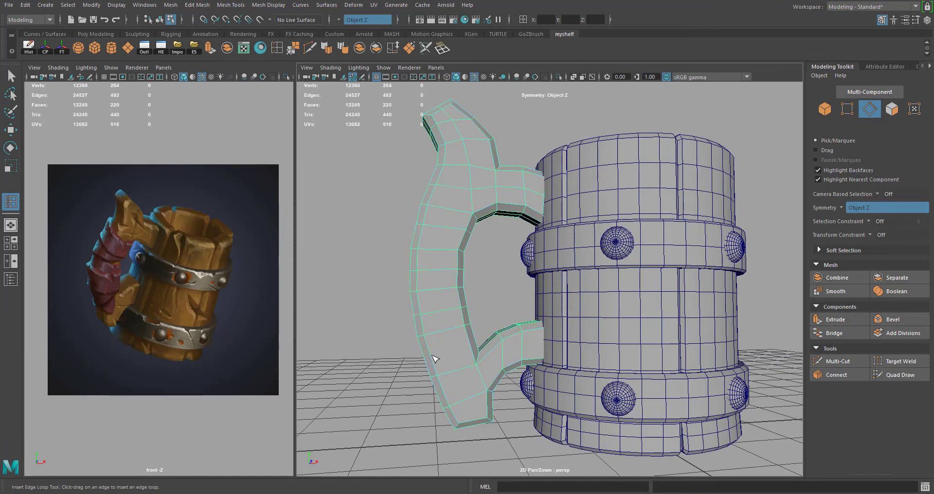
pyautogui.click(458, 370)
pyautogui.click(506, 359)
# Step: Select the disc closing the underside of the mug and isolate it in the perspective view
pyautogui.keyDown('alt'); pyautogui.moveTo(658, 237); pyautogui.dragTo(487, 312); pyautogui.keyUp('alt')
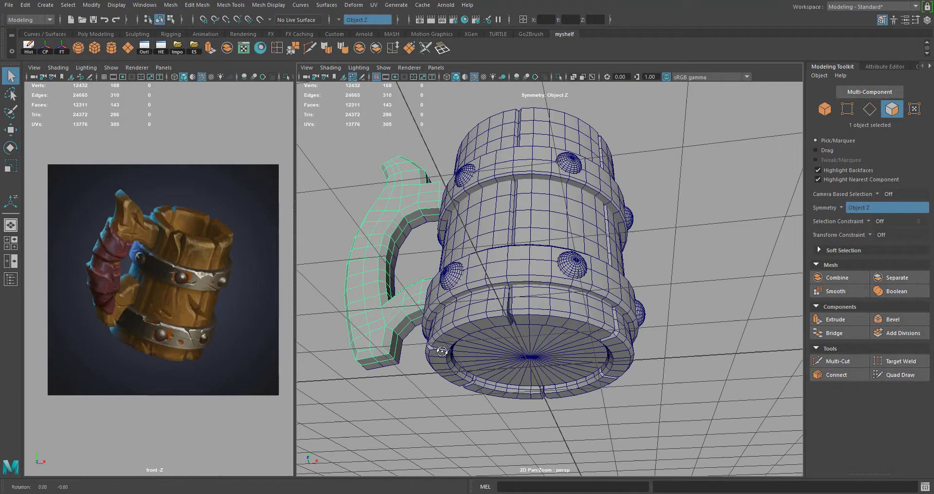
pyautogui.keyDown('alt'); pyautogui.moveTo(443, 358); pyautogui.dragTo(513, 365); pyautogui.keyUp('alt')
pyautogui.click(467, 351)
pyautogui.press('w')
pyautogui.keyDown('alt'); pyautogui.moveTo(540, 301); pyautogui.dragTo(527, 263); pyautogui.keyUp('alt')
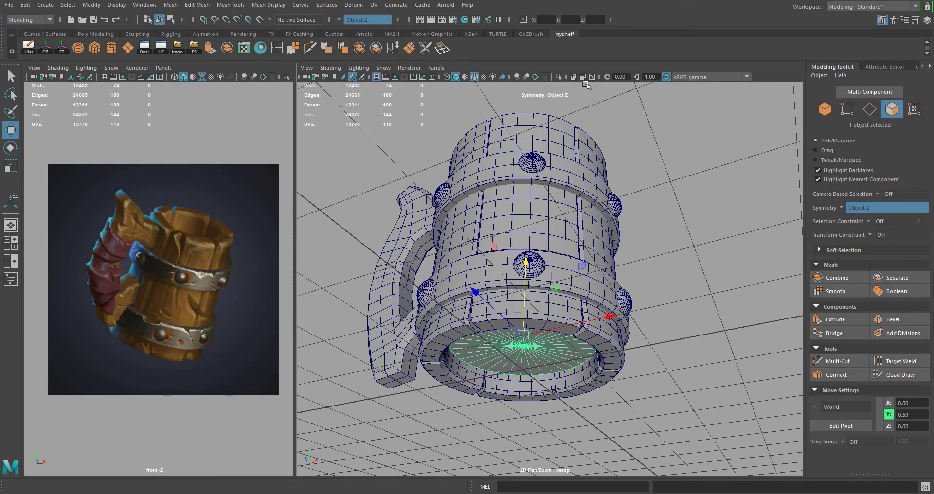
pyautogui.click(559, 76)
# Step: Pick the upper vertices of the isolated disc and raise them slightly to thicken it
pyautogui.keyDown('alt'); pyautogui.moveTo(465, 287); pyautogui.dragTo(487, 316); pyautogui.keyUp('alt')
pyautogui.keyDown('alt'); pyautogui.moveTo(487, 317); pyautogui.dragTo(555, 334, button='right'); pyautogui.keyUp('alt')
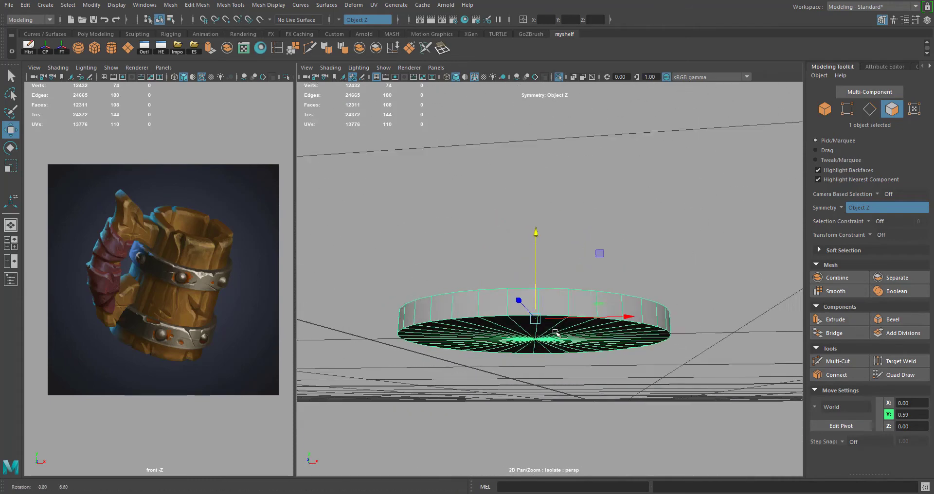
pyautogui.keyDown('alt'); pyautogui.moveTo(555, 333); pyautogui.dragTo(555, 341); pyautogui.keyUp('alt')
pyautogui.moveTo(454, 224); pyautogui.dragTo(407, 224, button='right')
pyautogui.scroll(-3, 555, 254)
pyautogui.keyDown('alt'); pyautogui.moveTo(555, 250); pyautogui.dragTo(556, 260); pyautogui.keyUp('alt')
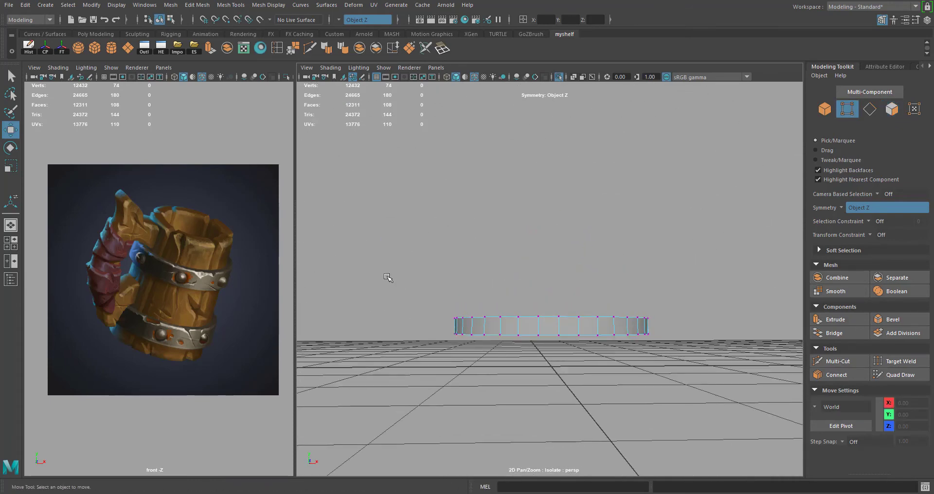
pyautogui.moveTo(381, 272); pyautogui.dragTo(733, 325)
pyautogui.moveTo(553, 228); pyautogui.dragTo(553, 217)
# Step: Insert edge loops around the disc's side wall near its upper and lower rims and return to object mode
pyautogui.moveTo(498, 224); pyautogui.dragTo(493, 201, button='right')
pyautogui.keyDown('alt'); pyautogui.moveTo(496, 361); pyautogui.dragTo(516, 288); pyautogui.keyUp('alt')
pyautogui.scroll(4, 506, 219)
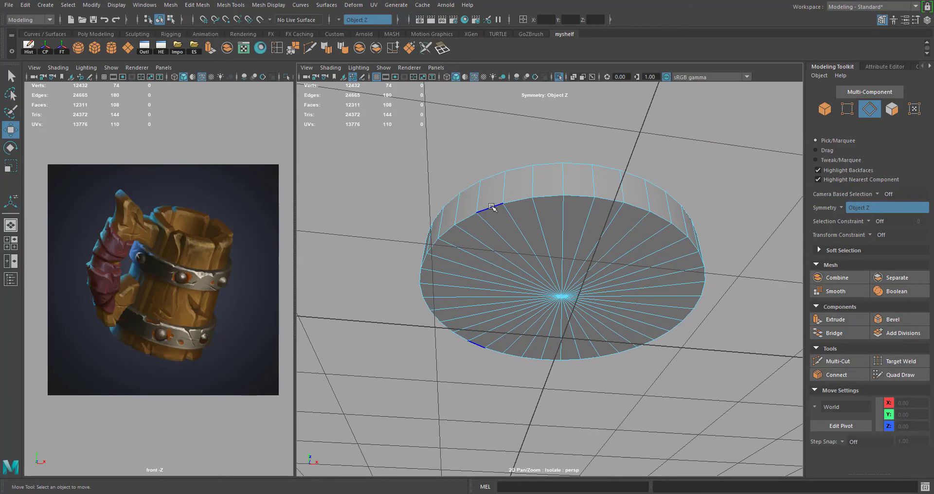
pyautogui.click(276, 48)
pyautogui.moveTo(492, 259)
pyautogui.keyDown('alt'); pyautogui.mouseDown()
pyautogui.moveTo(502, 234)
pyautogui.moveTo(493, 254)
pyautogui.mouseUp(); pyautogui.keyUp('alt')
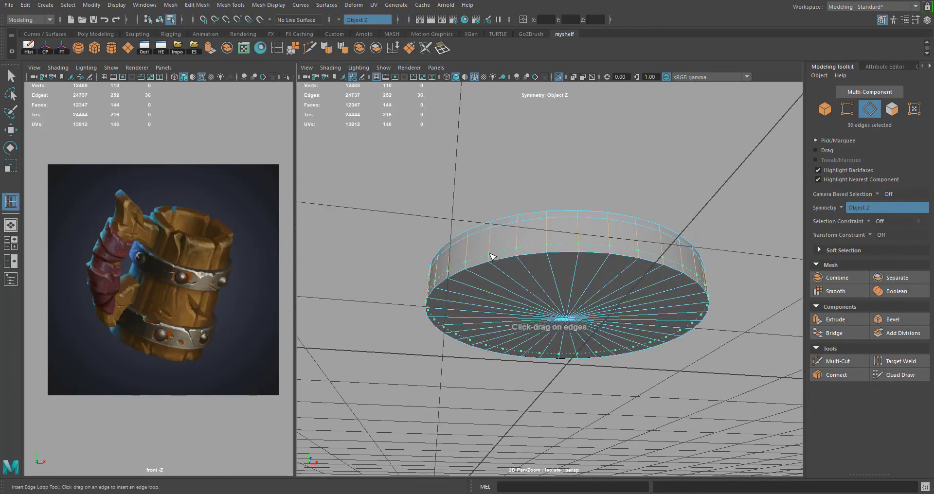
pyautogui.press('w')
pyautogui.scroll(-5, 538, 310)
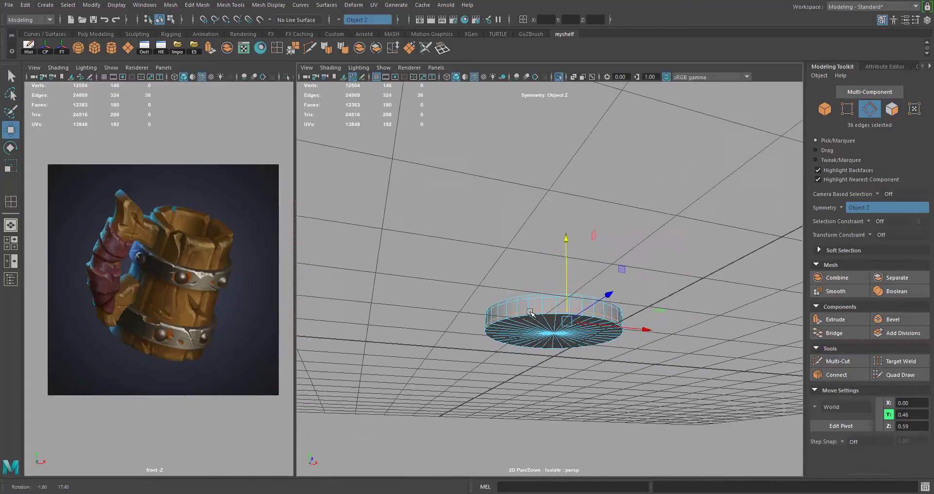
pyautogui.moveTo(530, 224); pyautogui.dragTo(560, 209, button='right')
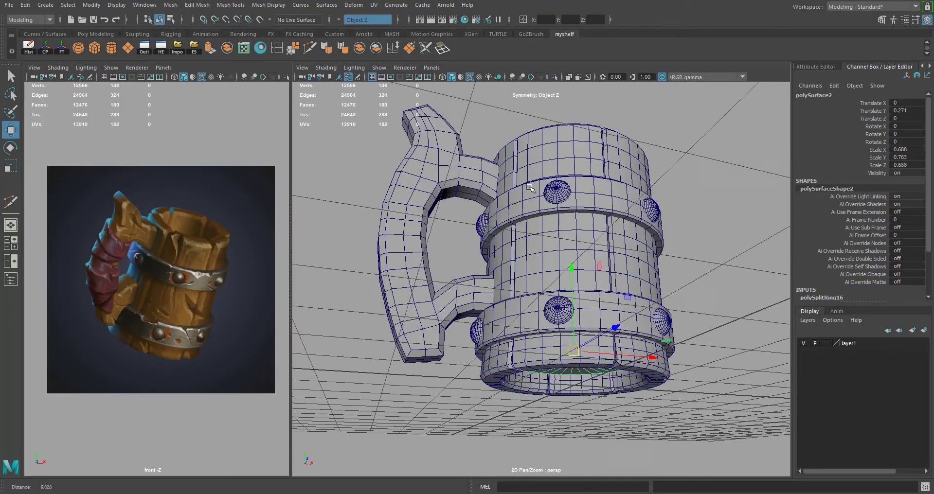
# Step: Combine the two handle halves into one mesh and merge their coinciding vertices
pyautogui.keyDown('alt'); pyautogui.moveTo(513, 223); pyautogui.dragTo(511, 223); pyautogui.keyUp('alt')
pyautogui.moveTo(397, 143); pyautogui.dragTo(429, 170)
pyautogui.keyDown('alt'); pyautogui.moveTo(428, 170); pyautogui.dragTo(453, 224); pyautogui.keyUp('alt')
pyautogui.keyDown('alt'); pyautogui.moveTo(453, 224); pyautogui.dragTo(465, 246, button='right'); pyautogui.keyUp('alt')
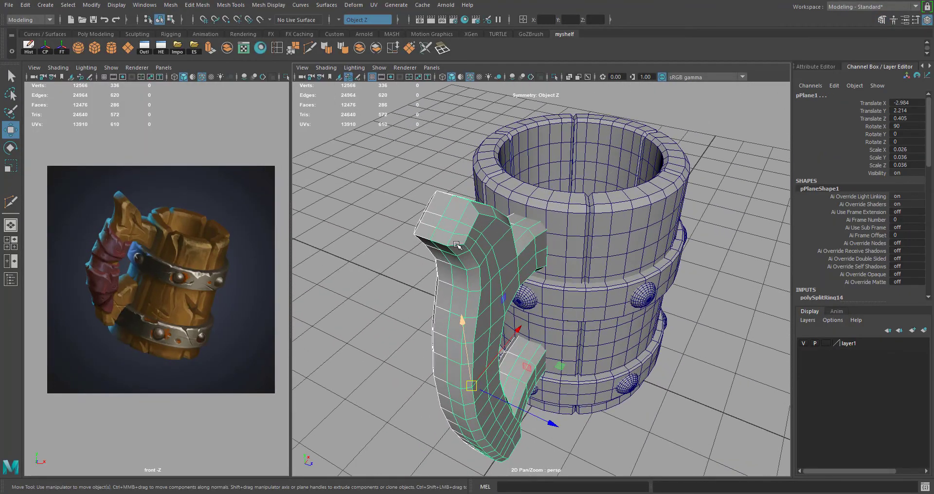
pyautogui.keyDown('alt'); pyautogui.moveTo(464, 246); pyautogui.dragTo(518, 215, button='middle'); pyautogui.keyUp('alt')
pyautogui.keyDown('alt'); pyautogui.moveTo(518, 215); pyautogui.dragTo(487, 208); pyautogui.keyUp('alt')
pyautogui.click(471, 207)
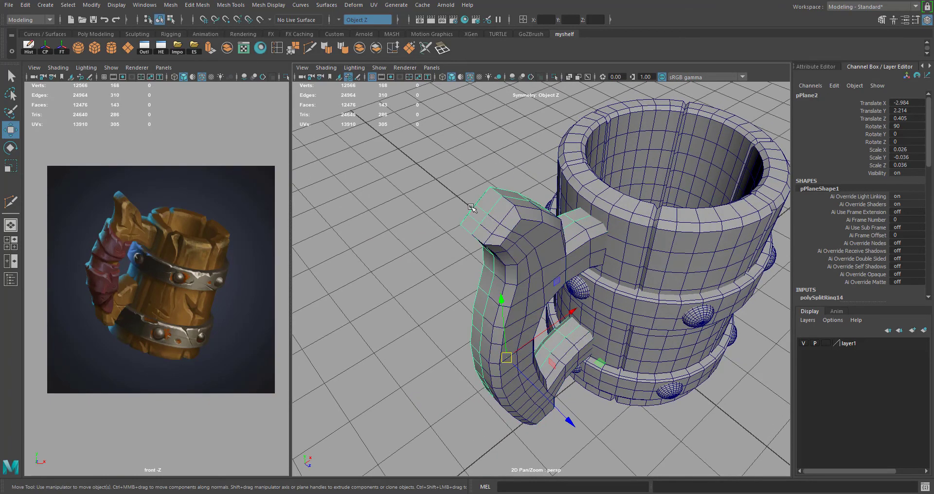
pyautogui.click(504, 227)
pyautogui.moveTo(426, 175); pyautogui.dragTo(509, 313)
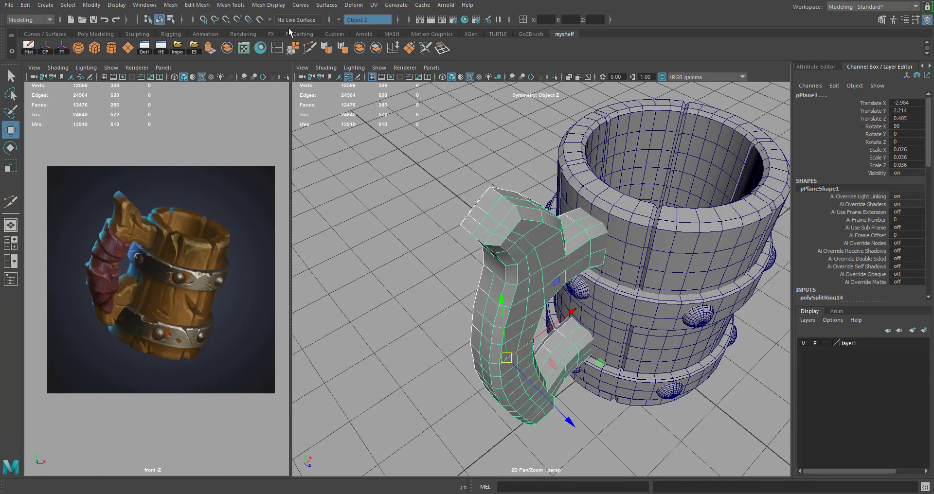
pyautogui.click(172, 6)
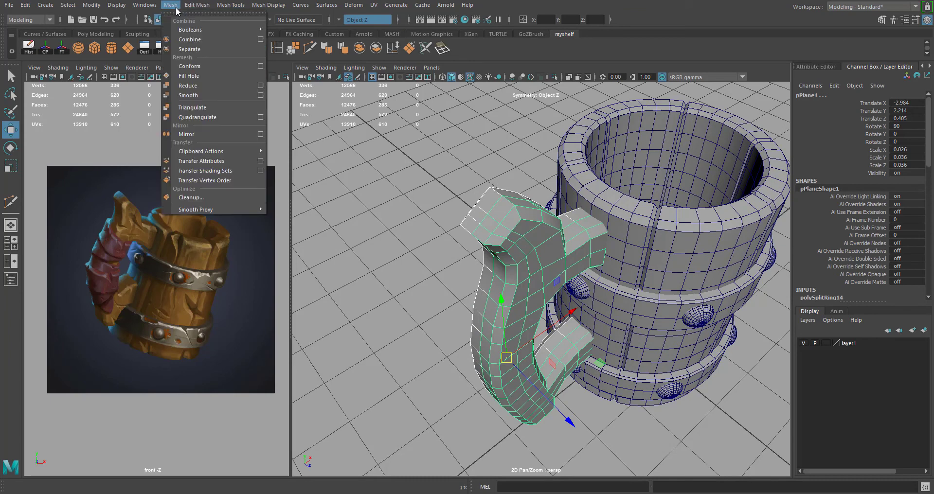
pyautogui.click(194, 43)
pyautogui.click(200, 6)
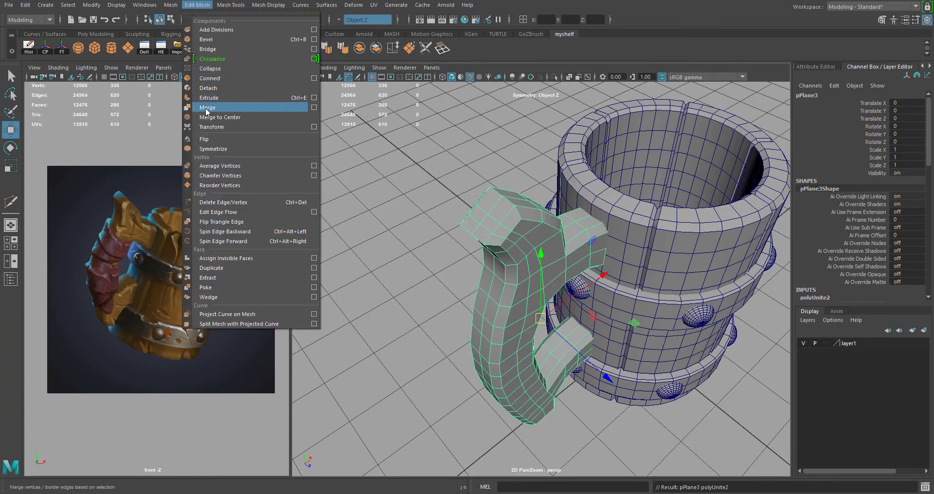
pyautogui.click(207, 108)
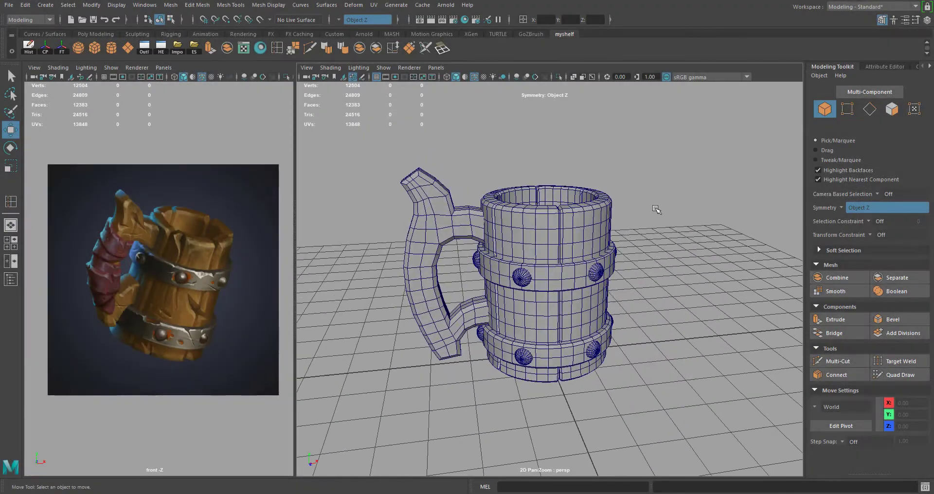
# Step: Run Cleanup on all mug parts, selecting matching polygons with more than 4 sides, concave faces and faces with holes
pyautogui.moveTo(713, 129); pyautogui.dragTo(363, 411)
pyautogui.moveTo(363, 411); pyautogui.dragTo(363, 411)
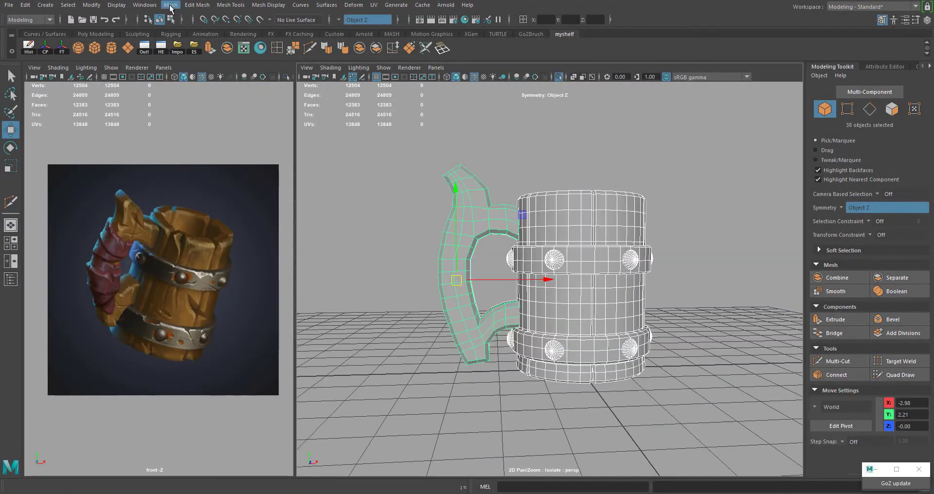
pyautogui.click(170, 4)
pyautogui.click(201, 197)
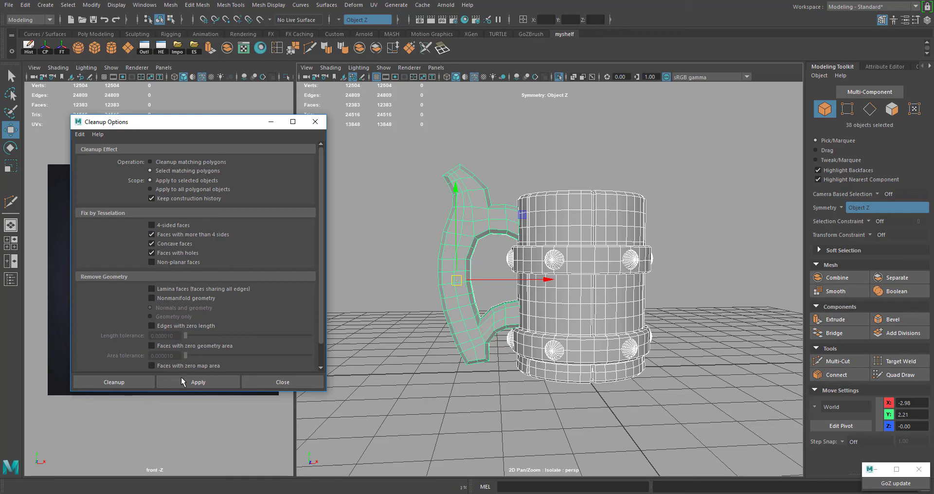
pyautogui.click(114, 383)
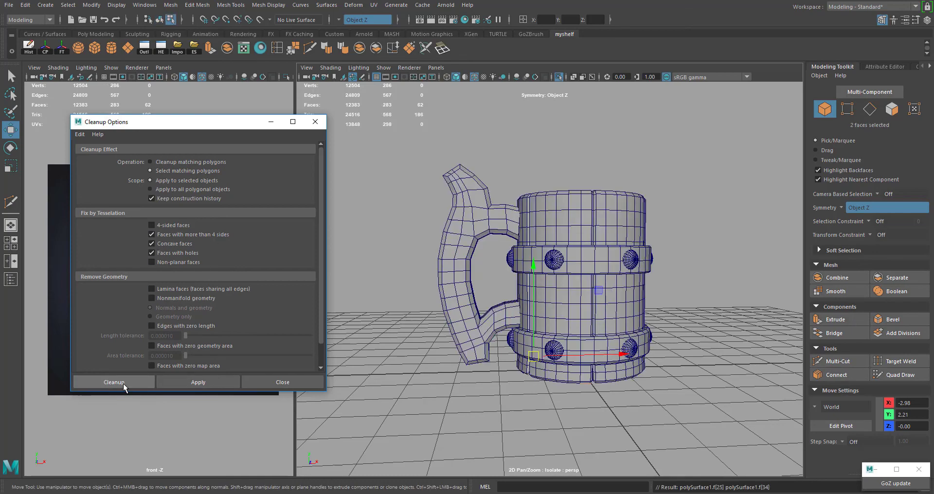
# Step: Inspect the flagged faces on the planks' bottom ends, return to object mode and isolate one plank
pyautogui.keyDown('alt'); pyautogui.moveTo(559, 370); pyautogui.dragTo(560, 289); pyautogui.keyUp('alt')
pyautogui.keyDown('alt'); pyautogui.moveTo(560, 289); pyautogui.dragTo(513, 278, button='middle'); pyautogui.keyUp('alt')
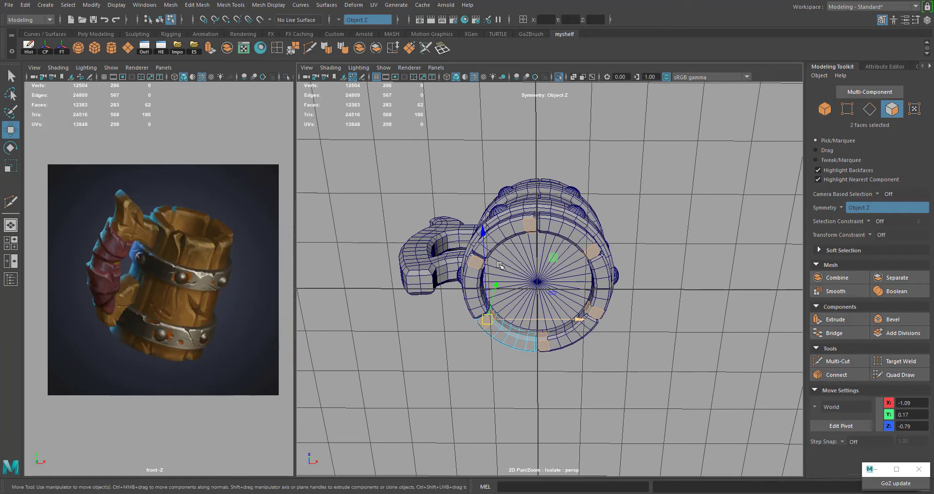
pyautogui.keyDown('alt'); pyautogui.moveTo(514, 279); pyautogui.dragTo(559, 297, button='right'); pyautogui.keyUp('alt')
pyautogui.keyDown('alt'); pyautogui.moveTo(467, 321); pyautogui.dragTo(420, 350); pyautogui.keyUp('alt')
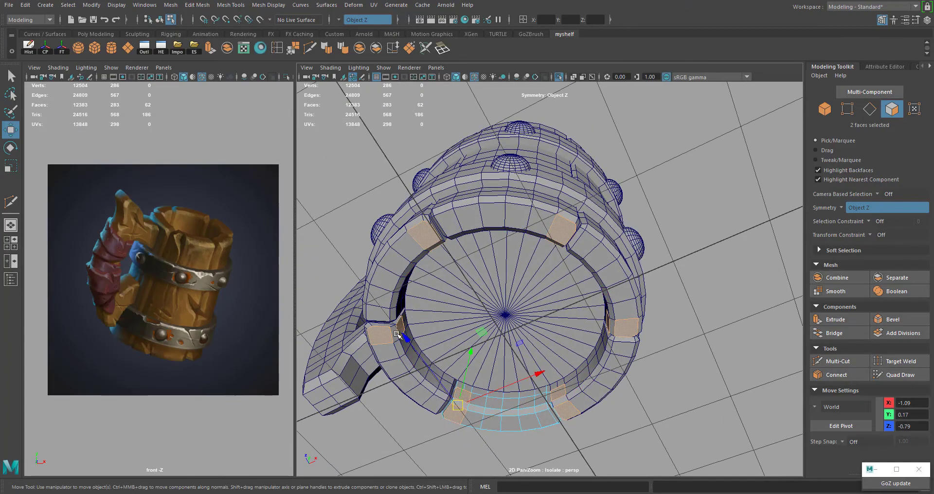
pyautogui.keyDown('alt'); pyautogui.moveTo(397, 334); pyautogui.dragTo(414, 266); pyautogui.keyUp('alt')
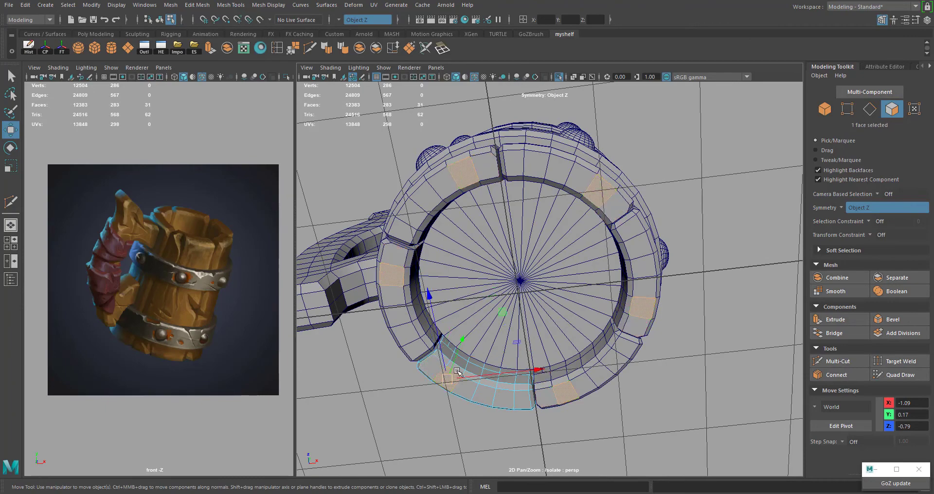
pyautogui.moveTo(462, 225); pyautogui.dragTo(496, 211, button='right')
pyautogui.keyDown('alt'); pyautogui.moveTo(465, 226); pyautogui.dragTo(482, 256, button='middle'); pyautogui.keyUp('alt')
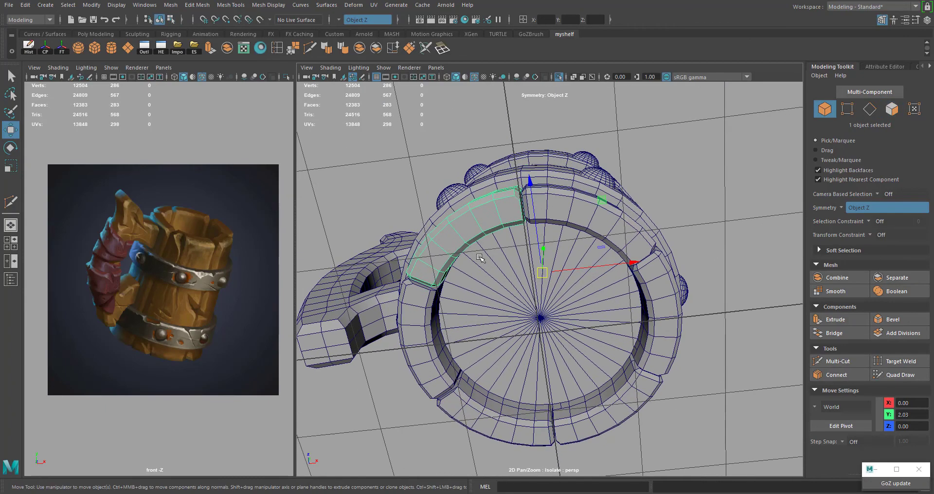
pyautogui.keyDown('alt'); pyautogui.moveTo(483, 256); pyautogui.dragTo(550, 229, button='right'); pyautogui.keyUp('alt')
pyautogui.click(558, 77)
# Step: Split the many-sided faces at the corners of the isolated plank's bottom end with Multi-Cut
pyautogui.keyDown('alt'); pyautogui.moveTo(545, 234); pyautogui.dragTo(482, 331); pyautogui.keyUp('alt')
pyautogui.keyDown('alt'); pyautogui.moveTo(482, 331); pyautogui.dragTo(548, 269, button='middle'); pyautogui.keyUp('alt')
pyautogui.keyDown('alt'); pyautogui.moveTo(549, 270); pyautogui.dragTo(439, 239); pyautogui.keyUp('alt')
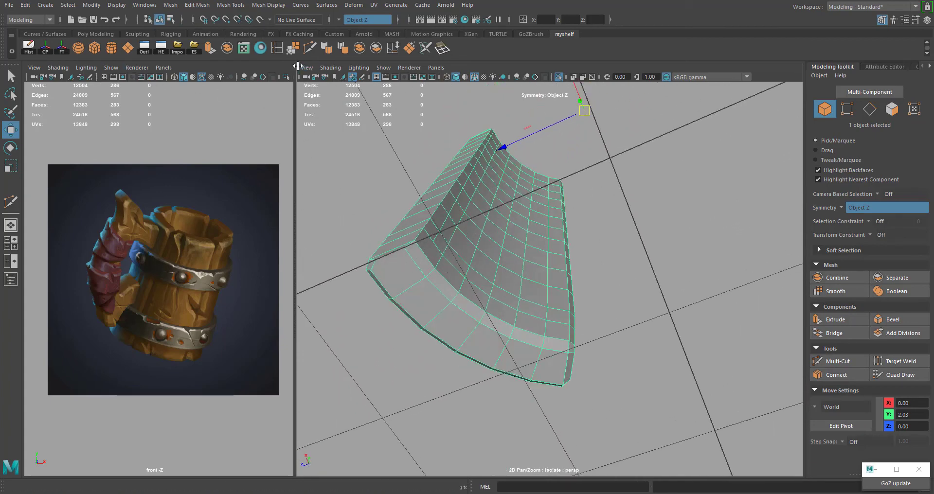
pyautogui.keyDown('alt'); pyautogui.moveTo(429, 161); pyautogui.dragTo(507, 229); pyautogui.keyUp('alt')
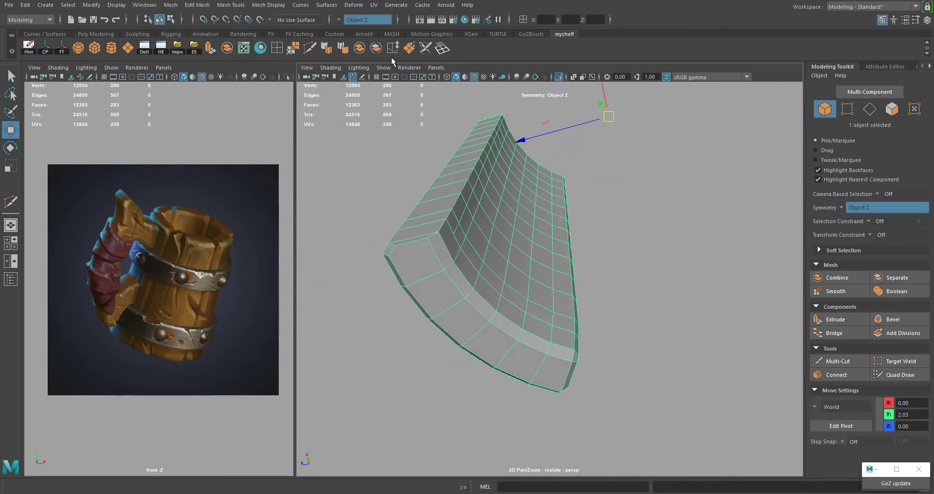
pyautogui.click(309, 49)
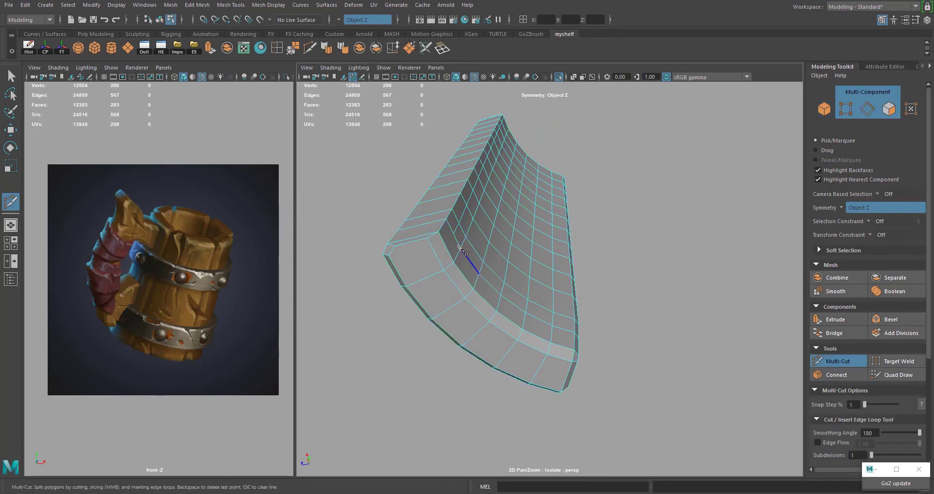
pyautogui.keyDown('alt'); pyautogui.moveTo(479, 243); pyautogui.dragTo(458, 251); pyautogui.keyUp('alt')
pyautogui.keyDown('alt'); pyautogui.moveTo(462, 250); pyautogui.dragTo(528, 250, button='right'); pyautogui.keyUp('alt')
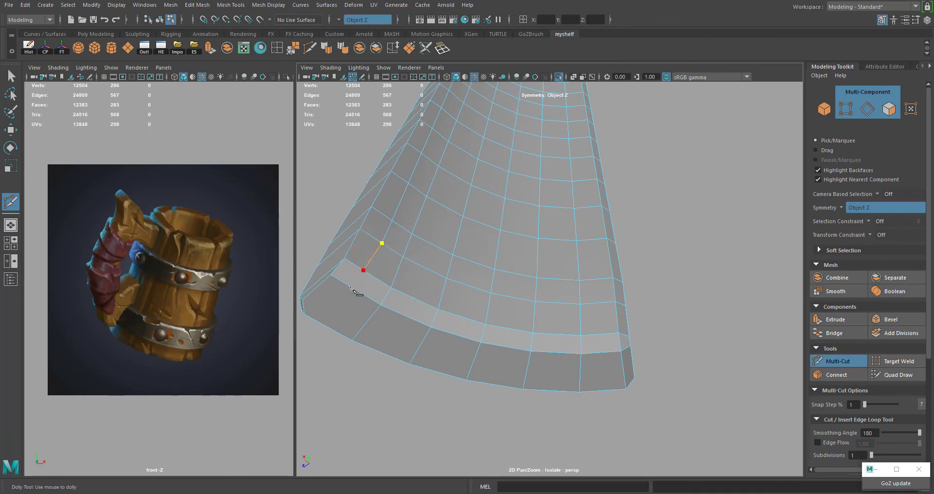
pyautogui.keyDown('alt'); pyautogui.moveTo(351, 291); pyautogui.dragTo(620, 205); pyautogui.keyUp('alt')
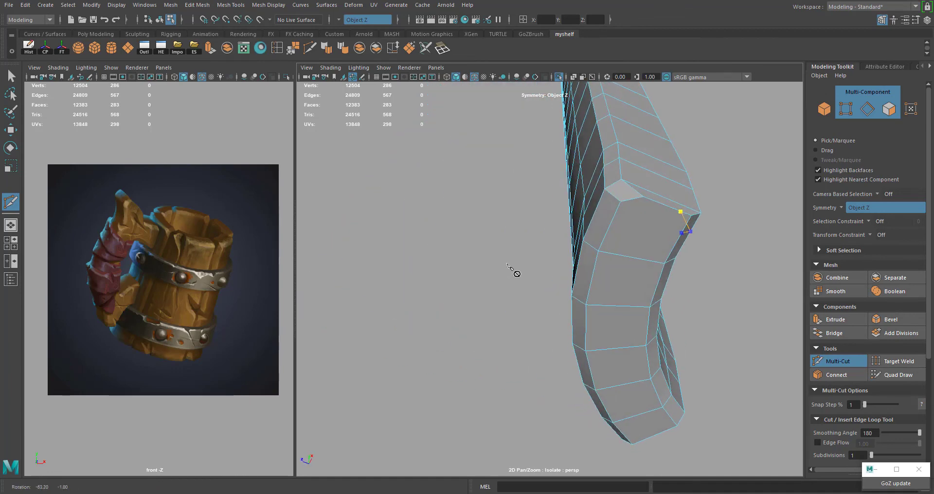
pyautogui.click(620, 203)
pyautogui.rightClick(701, 194)
pyautogui.keyDown('alt'); pyautogui.moveTo(701, 194); pyautogui.dragTo(653, 206); pyautogui.keyUp('alt')
pyautogui.press('w')
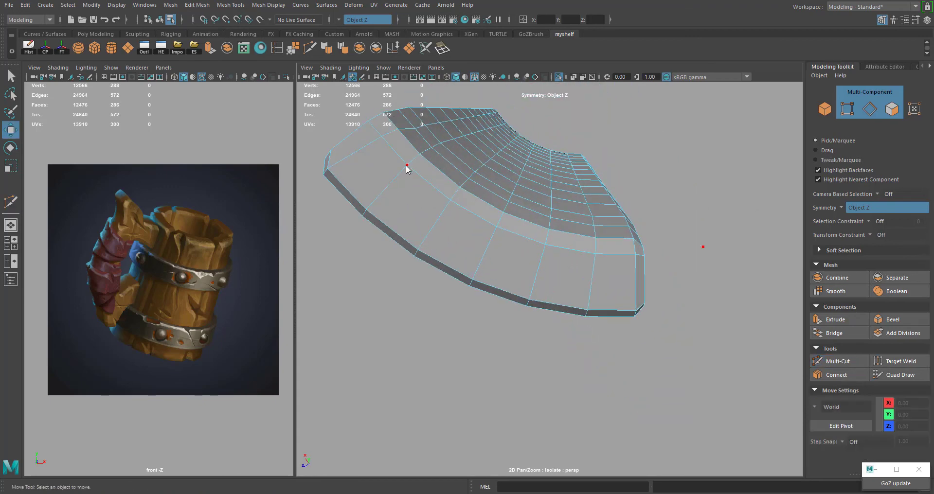
# Step: Return the plank to object mode and turn off isolation to show the whole mug
pyautogui.moveTo(407, 166); pyautogui.dragTo(449, 146, button='right')
pyautogui.press('f')
pyautogui.keyDown('alt'); pyautogui.moveTo(531, 100); pyautogui.dragTo(516, 163); pyautogui.keyUp('alt')
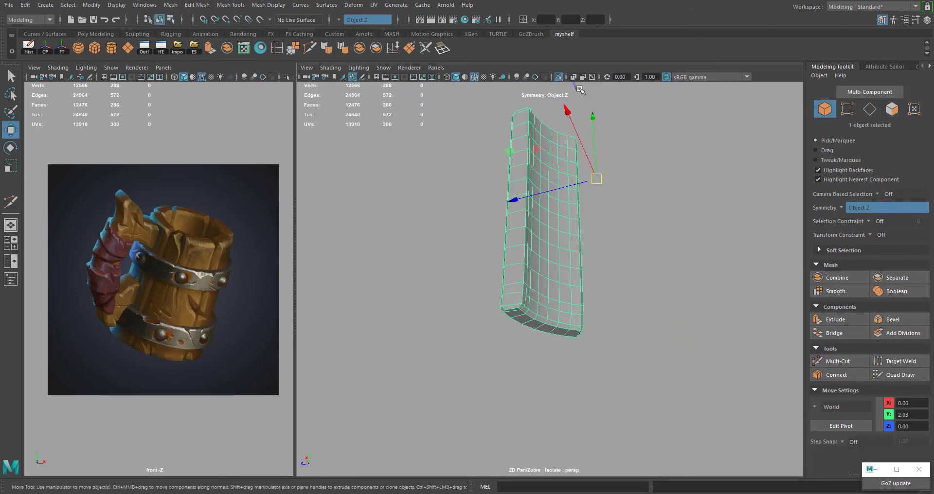
pyautogui.click(560, 76)
pyautogui.keyDown('alt'); pyautogui.moveTo(545, 97); pyautogui.dragTo(419, 99, button='right'); pyautogui.keyUp('alt')
pyautogui.keyDown('alt'); pyautogui.moveTo(390, 98); pyautogui.dragTo(474, 145); pyautogui.keyUp('alt')
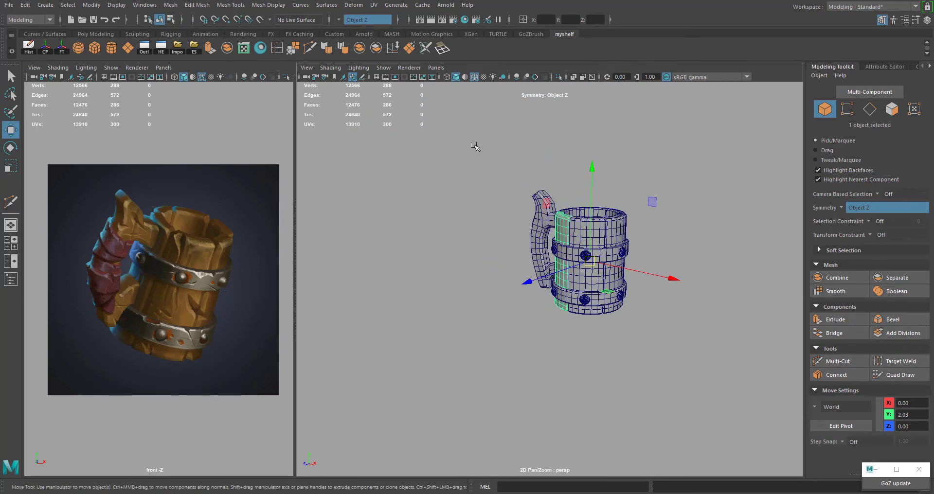
# Step: Select all mug parts and export the selection in OBJ format as mug_basemesh into the OldBeerMug project's obj folder
pyautogui.moveTo(414, 145); pyautogui.dragTo(720, 360)
pyautogui.press('f')
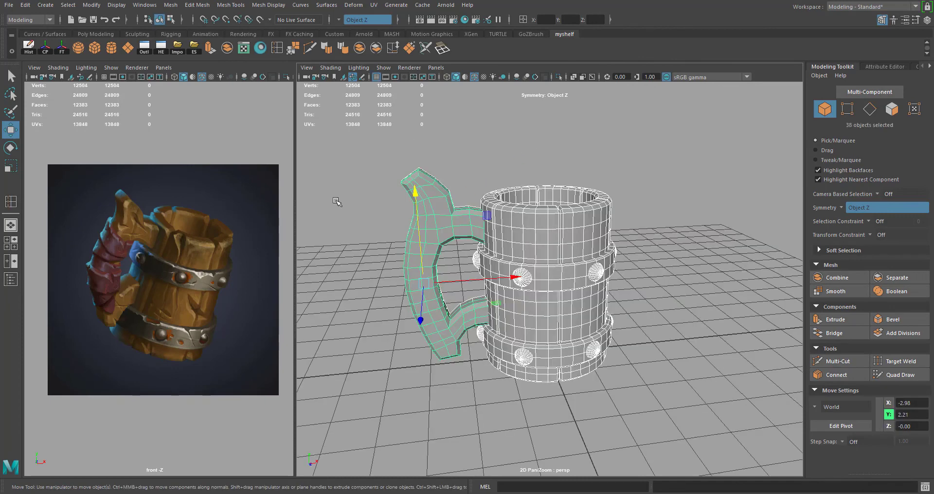
pyautogui.click(9, 5)
pyautogui.click(53, 142)
pyautogui.doubleClick(235, 237)
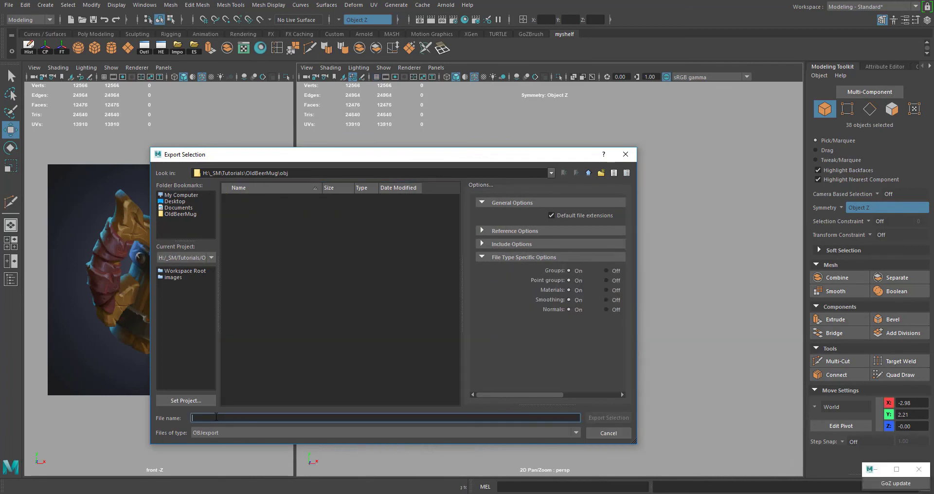
pyautogui.write('mug_basemesh')
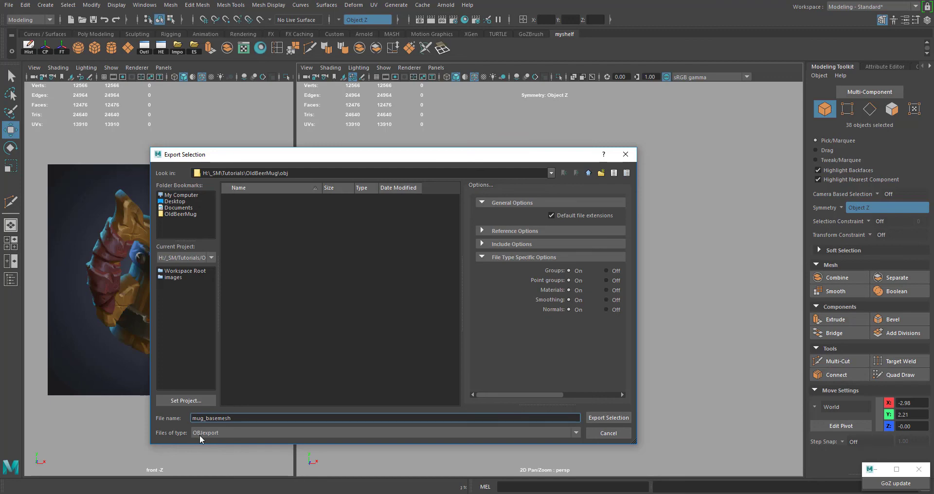
pyautogui.click(607, 419)
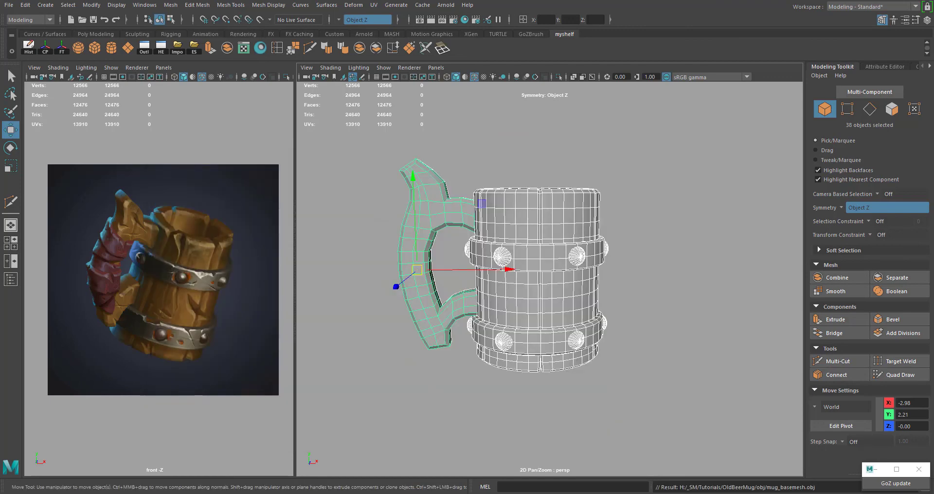